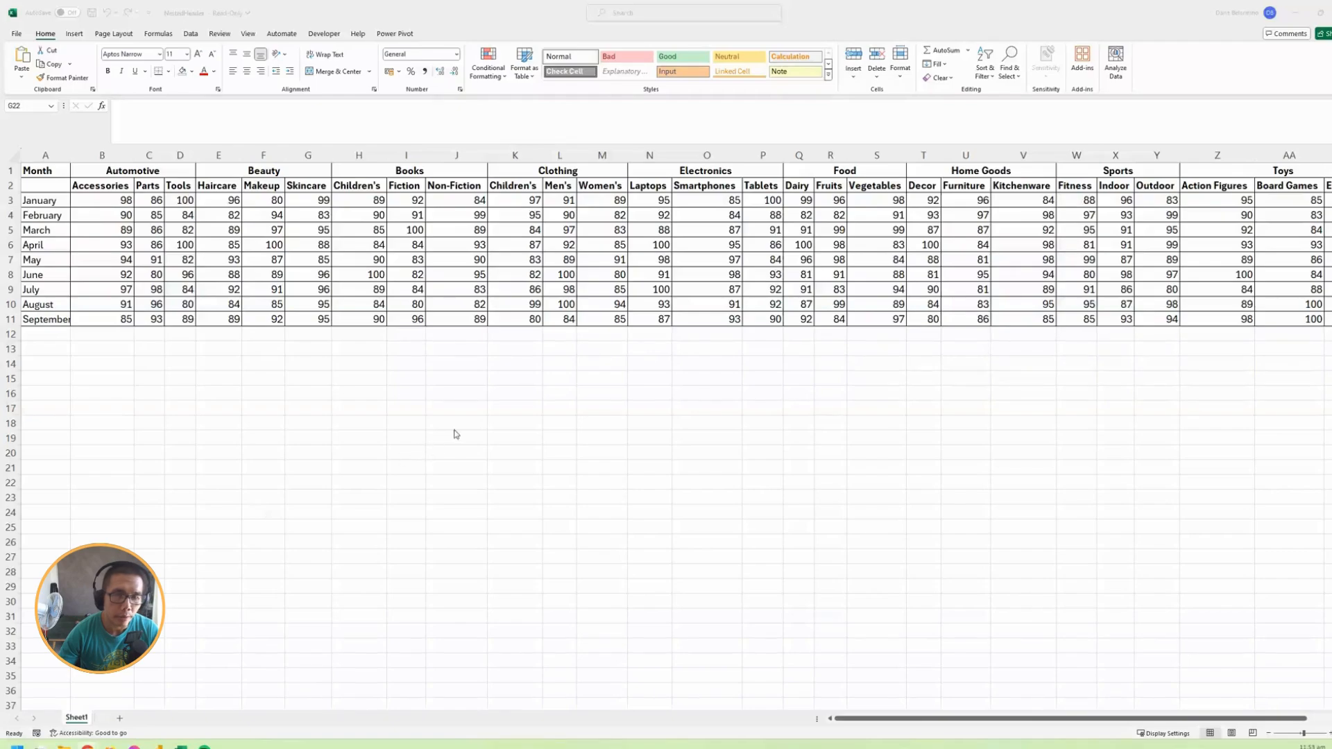
Examine the nested category and subcategory header rows in the NestedHeader Excel workbook, including the merged Automotive header
key(alt+Tab)
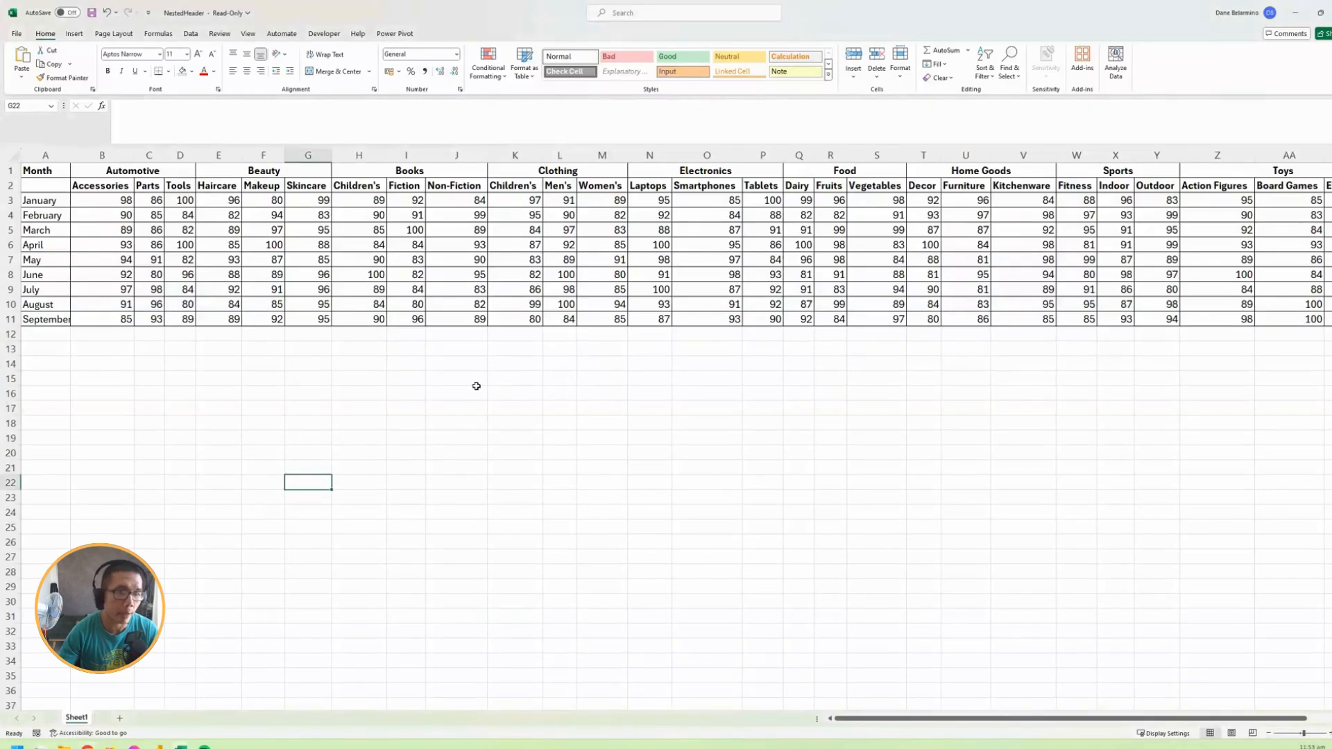
click(143, 278)
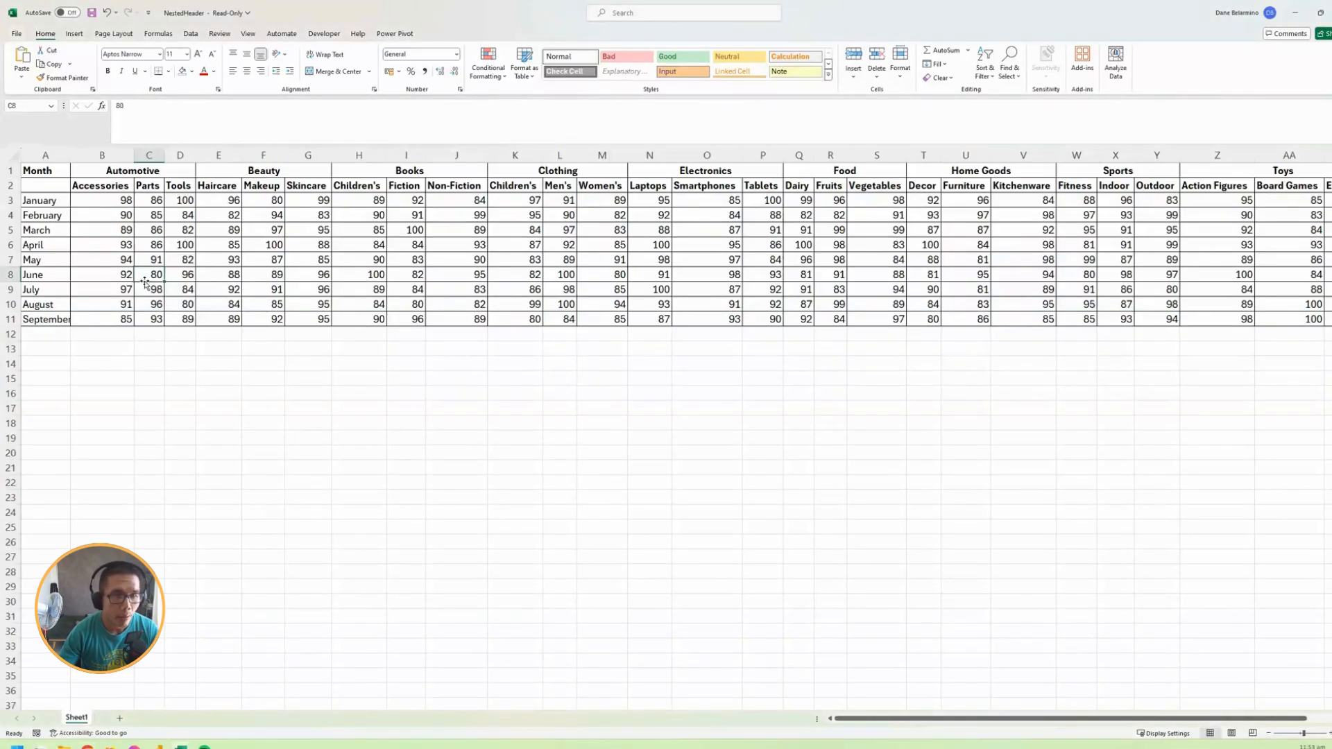
click(84, 170)
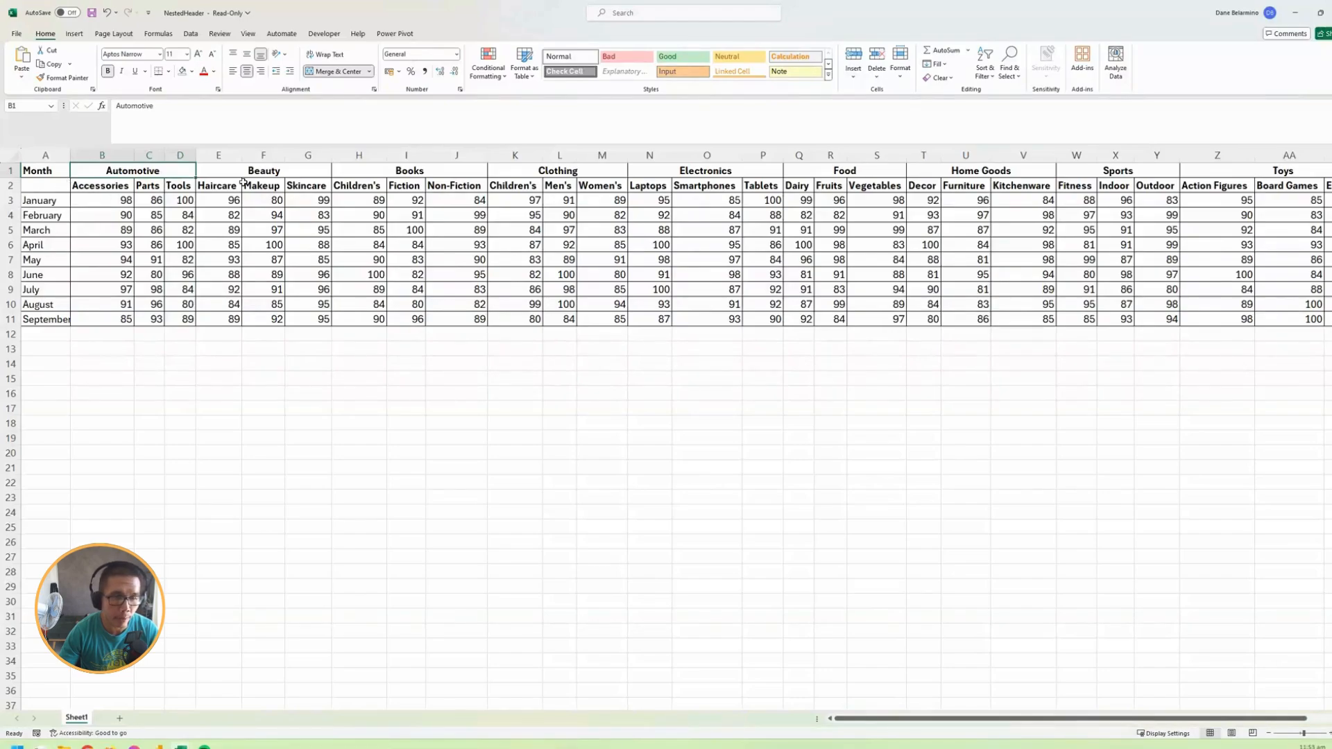
click(306, 401)
click(90, 169)
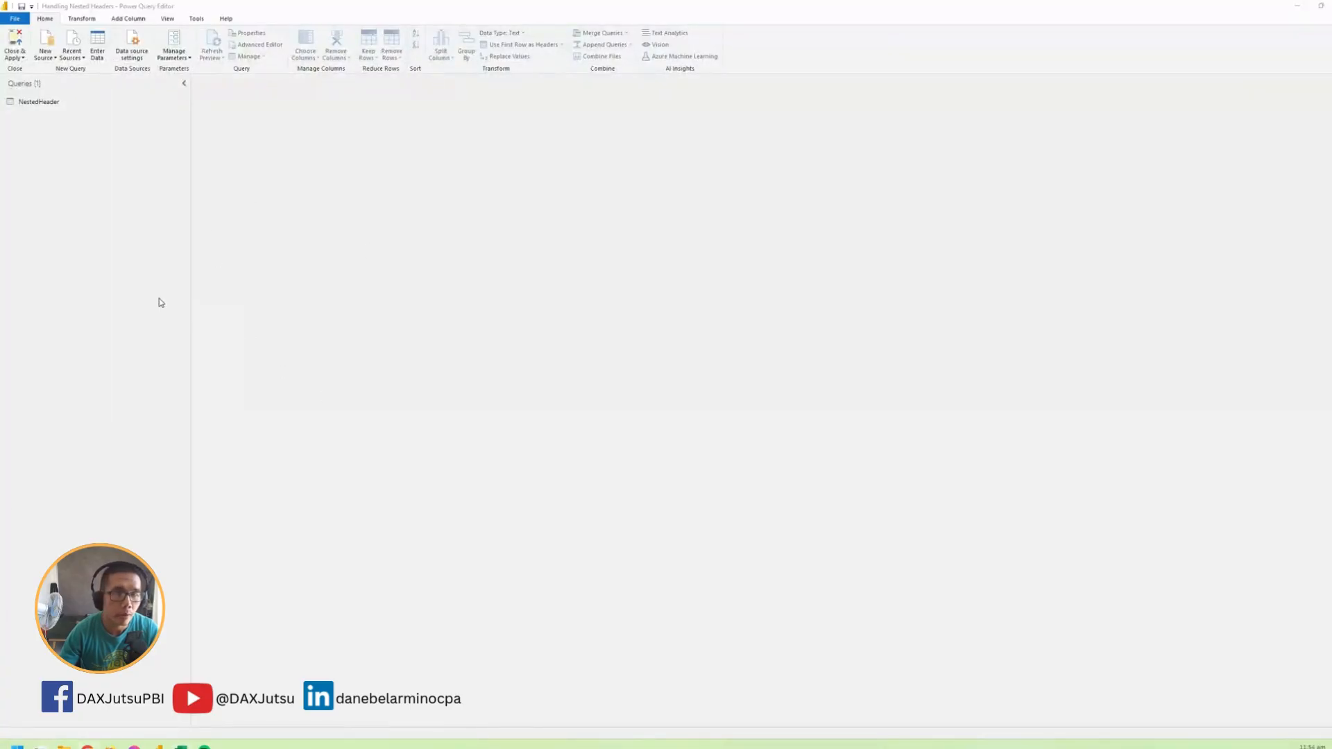
In the Power Query Editor, duplicate the NestedHeader query and delete the copy's applied steps from RenameValues to the end
click(70, 104)
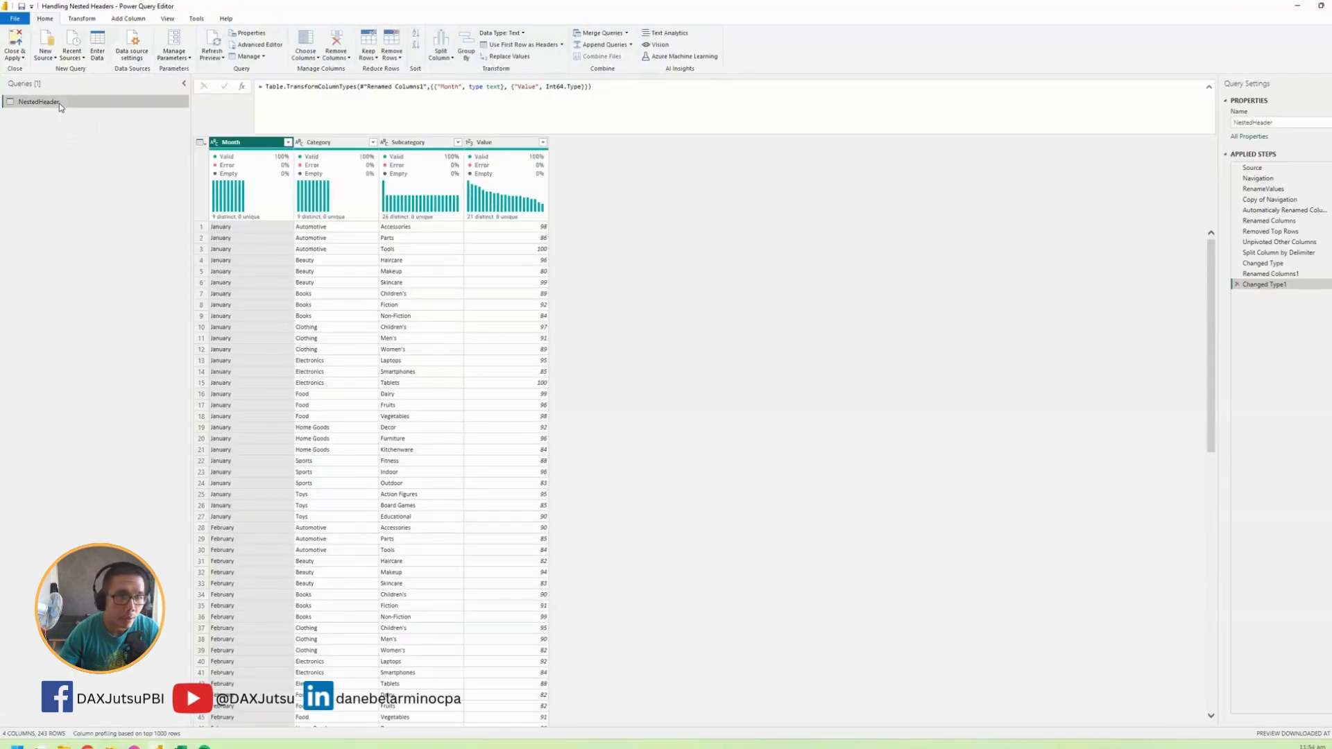
right_click(59, 103)
click(127, 189)
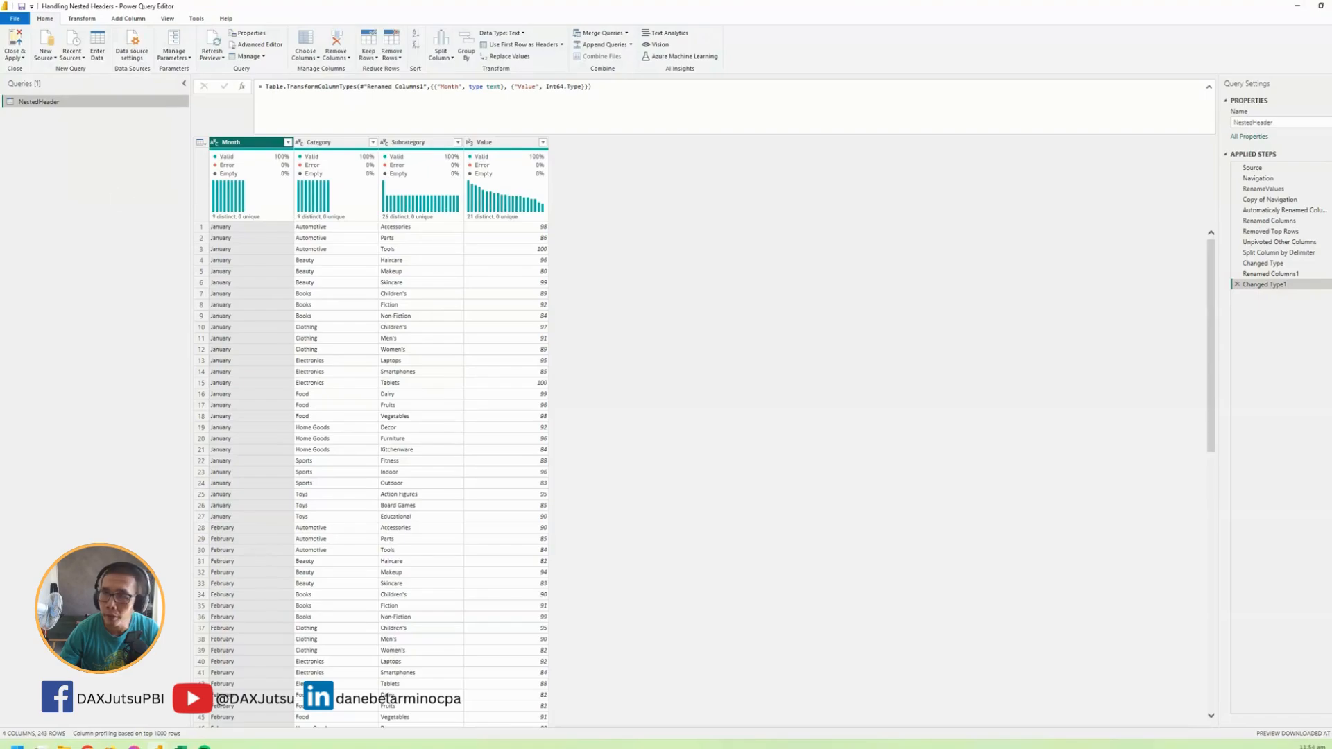
right_click(1263, 188)
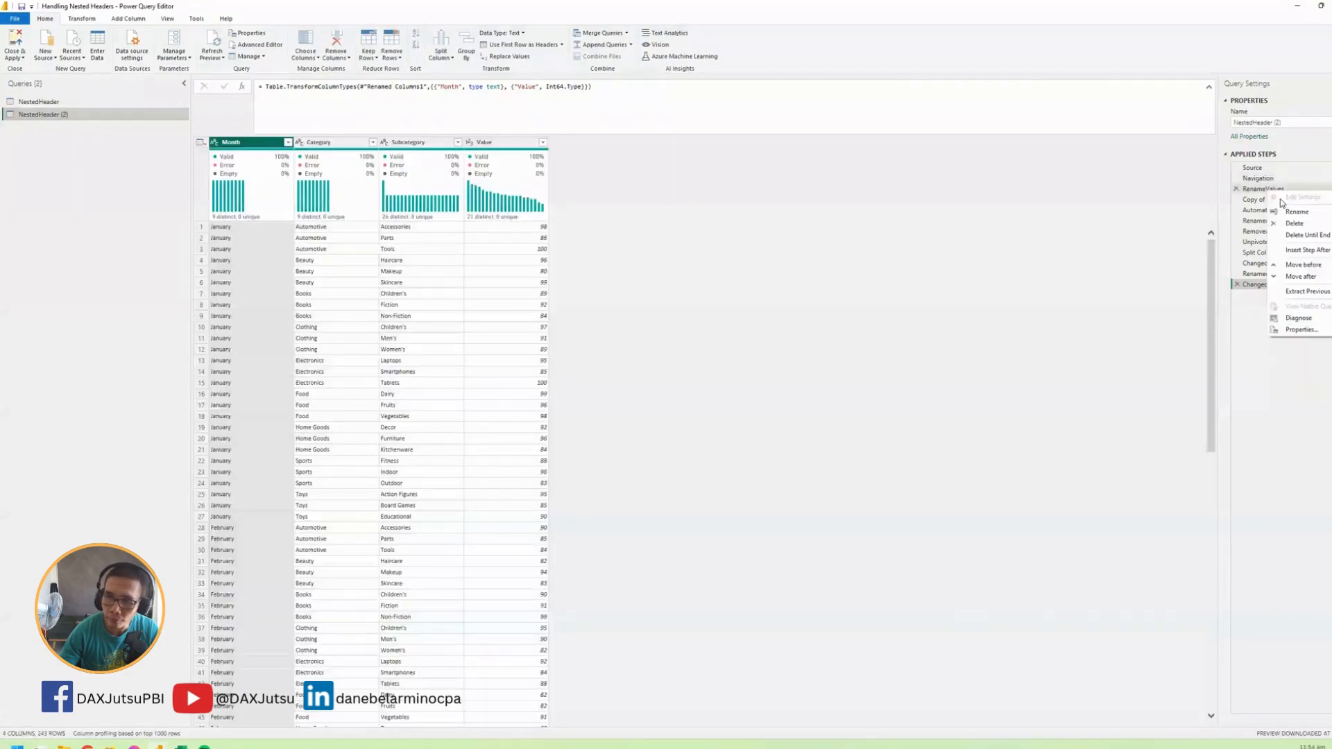
key(Escape)
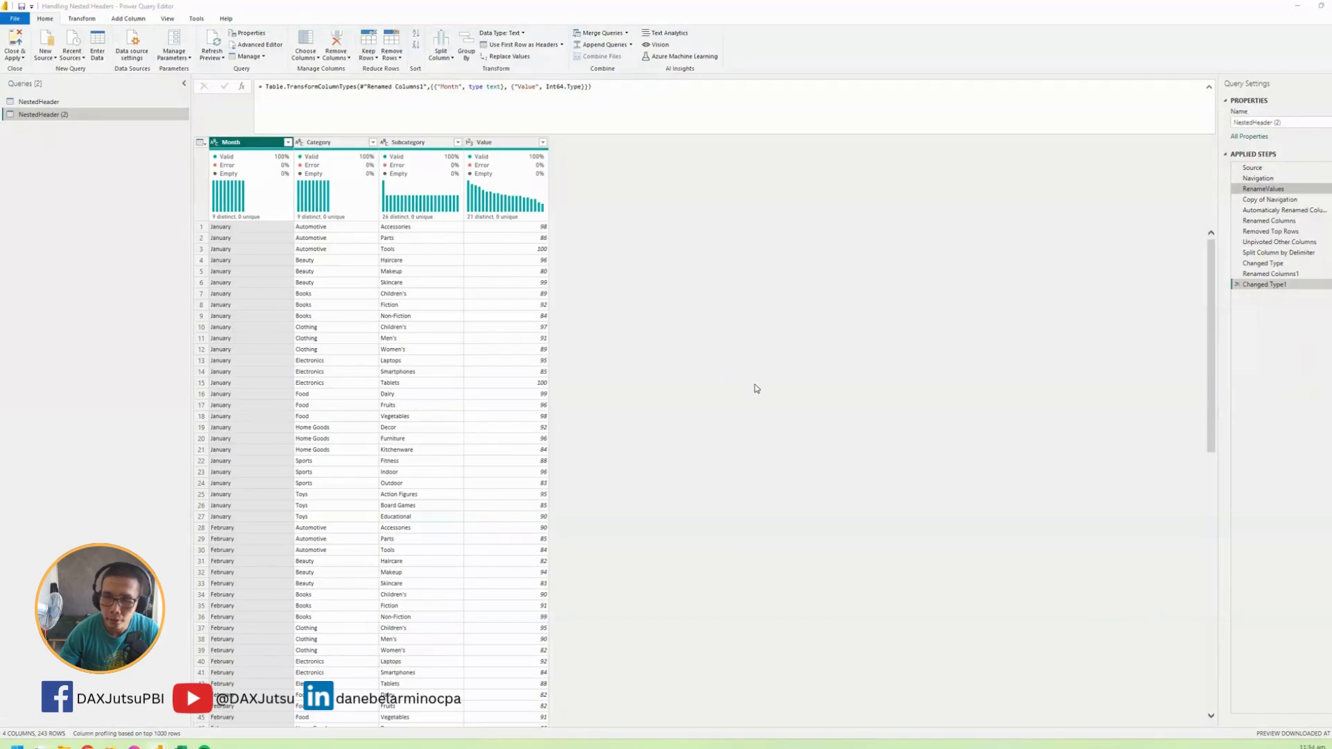
click(783, 397)
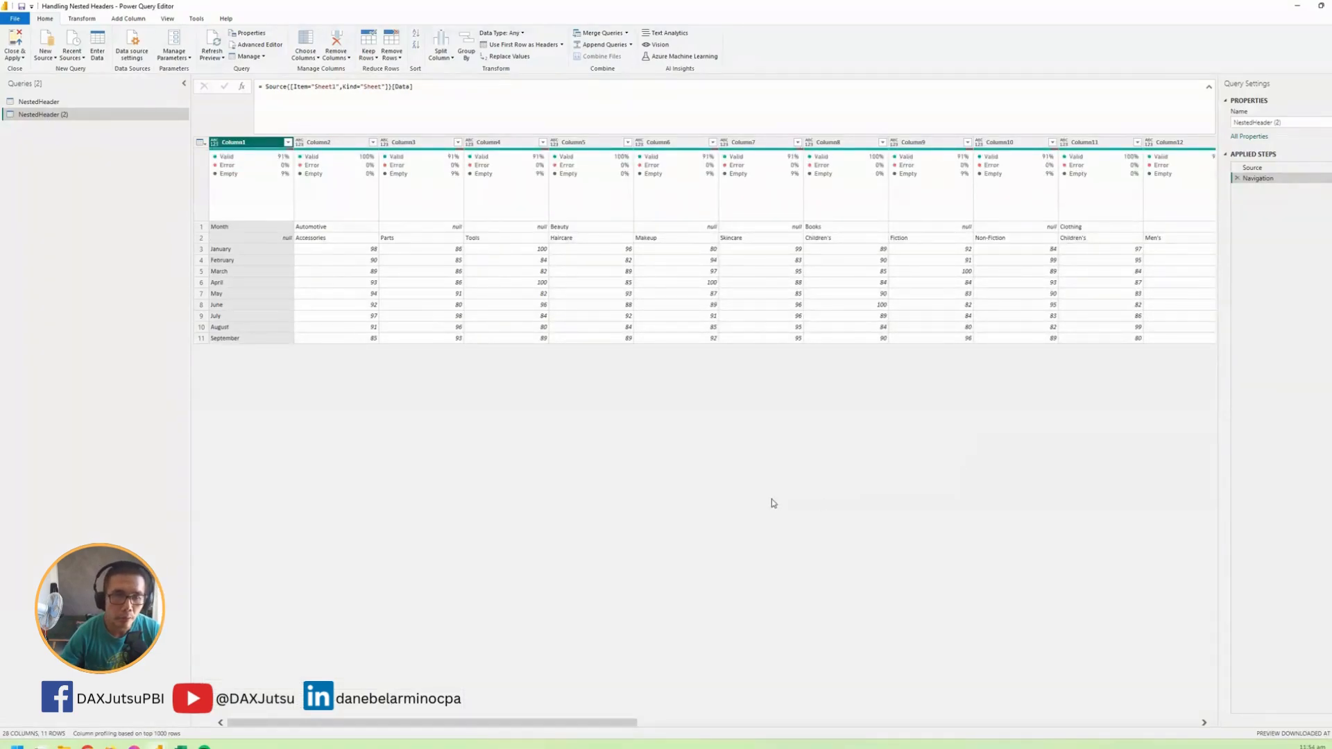
Try to unpivot all columns other than Column1, look through the resulting rows and remove the unpivot step
click(238, 211)
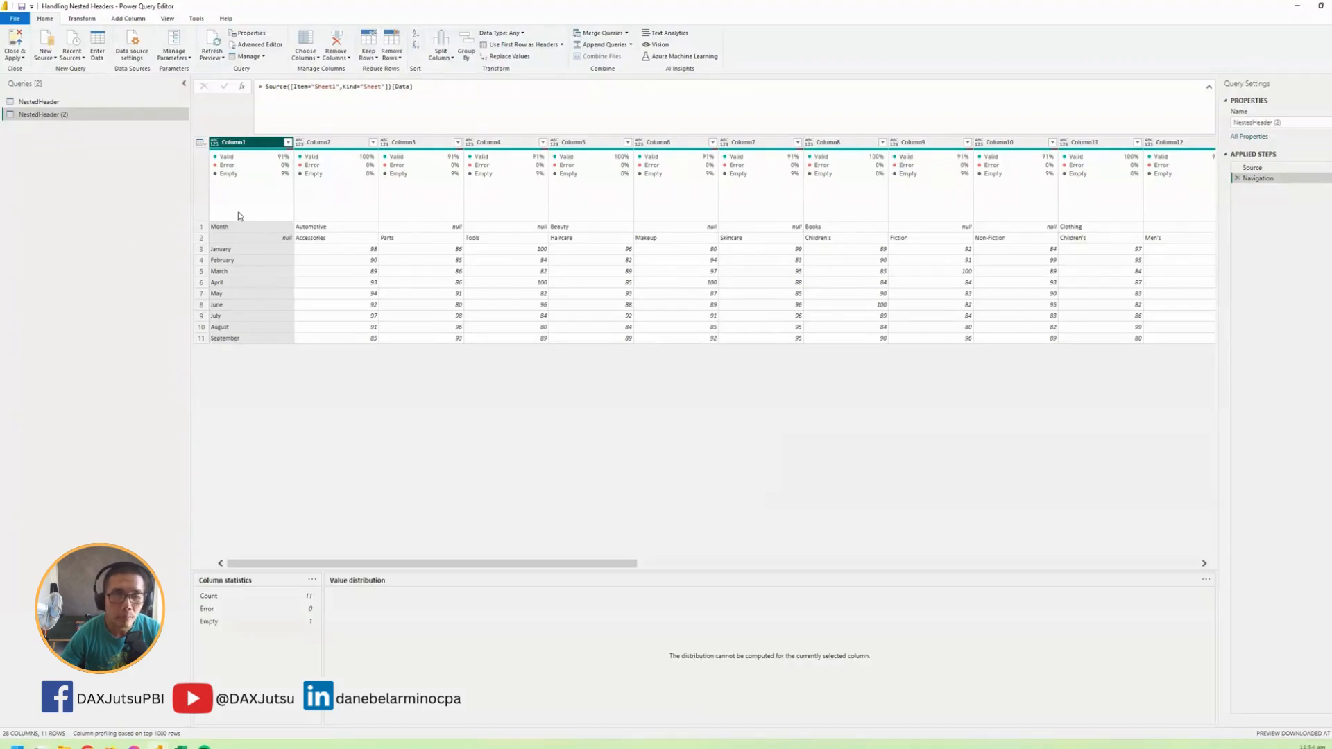
right_click(263, 144)
click(328, 342)
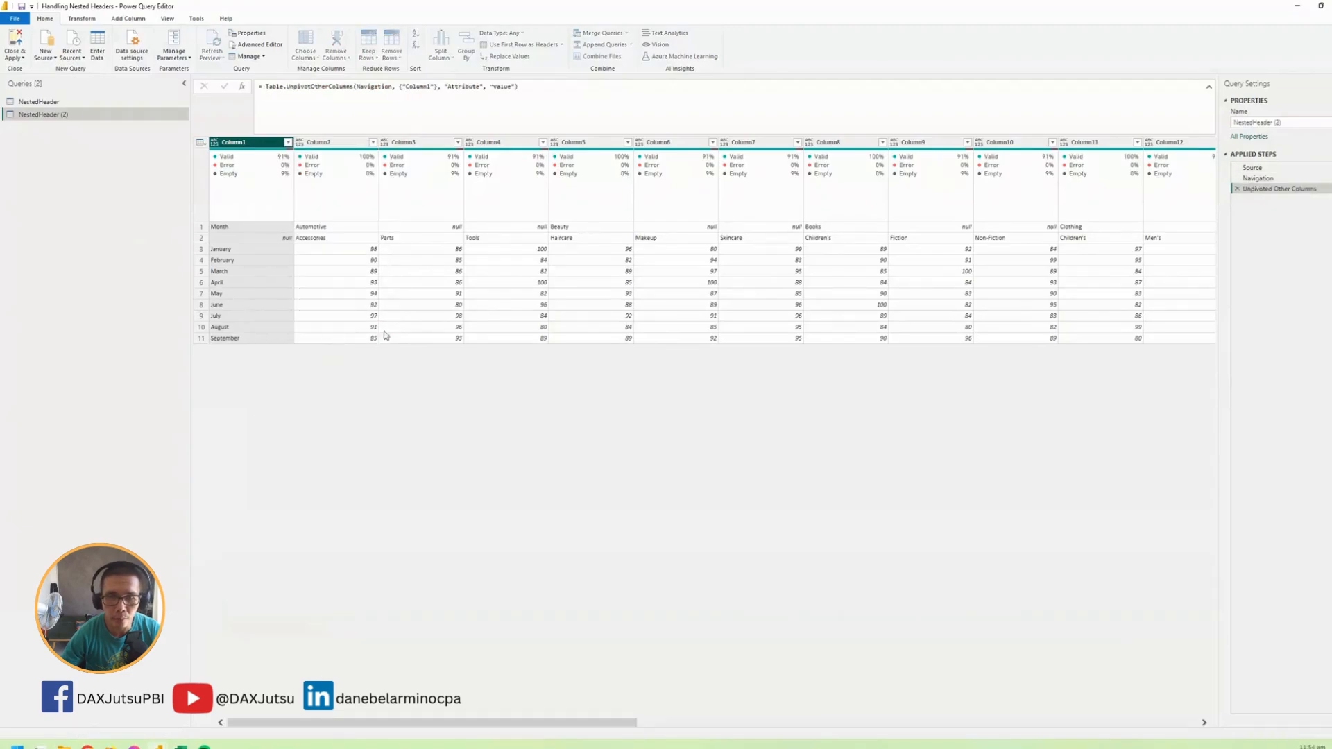
scroll(464, 375, down, 2)
scroll(464, 375, up, 2)
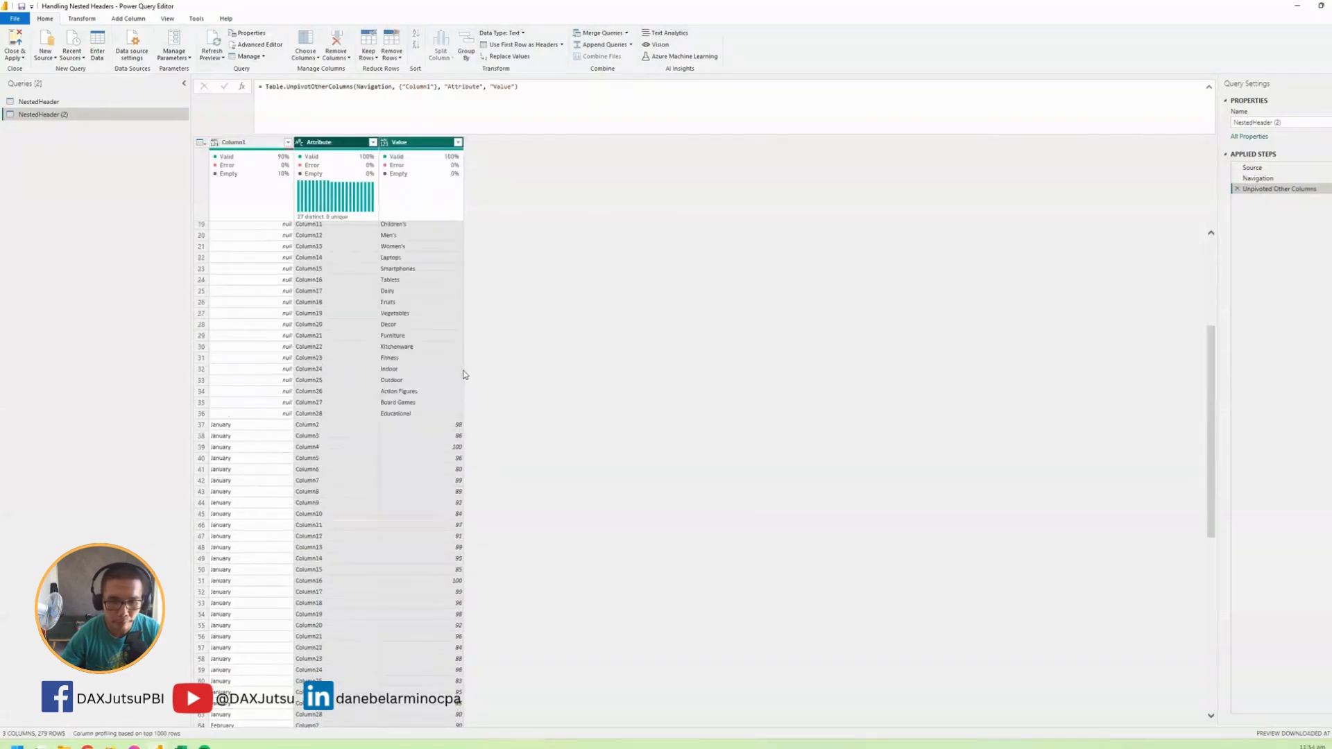
click(1237, 189)
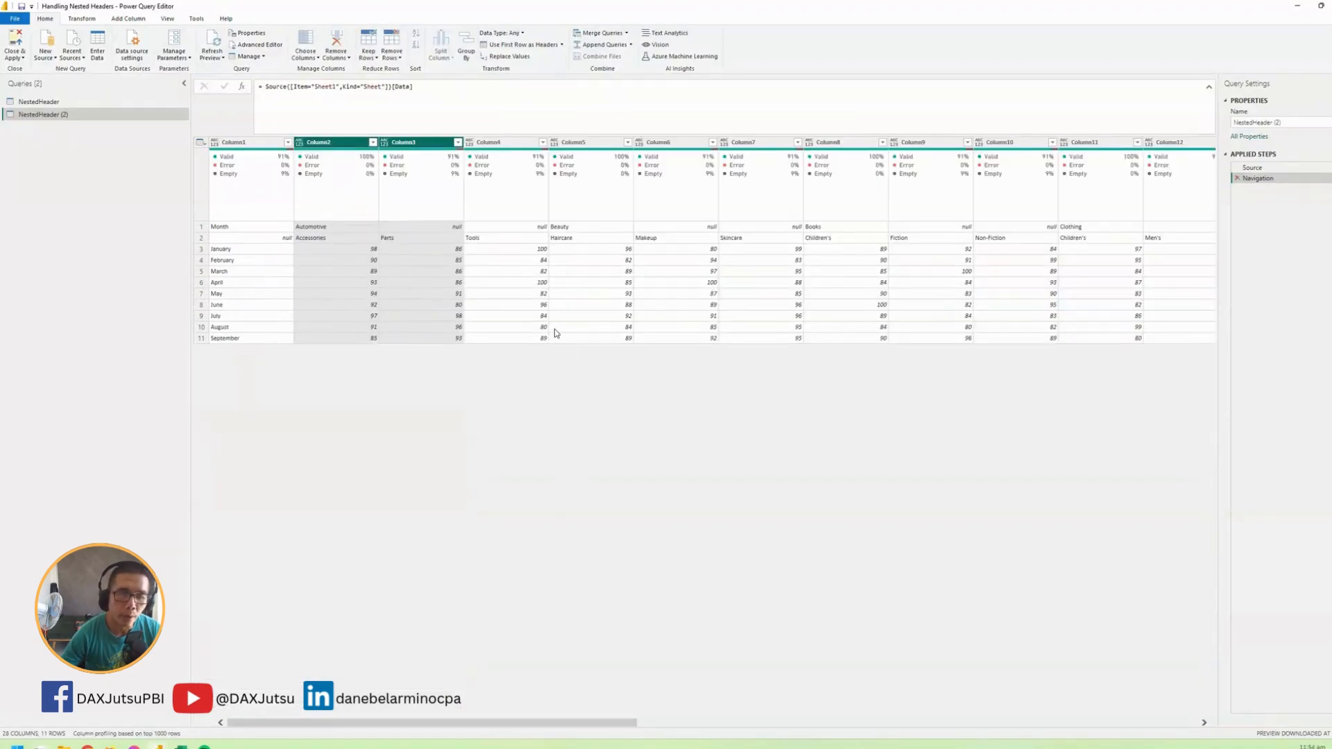
Inspect the Automotive and Accessories header cells in the first two rows of Column2
click(346, 283)
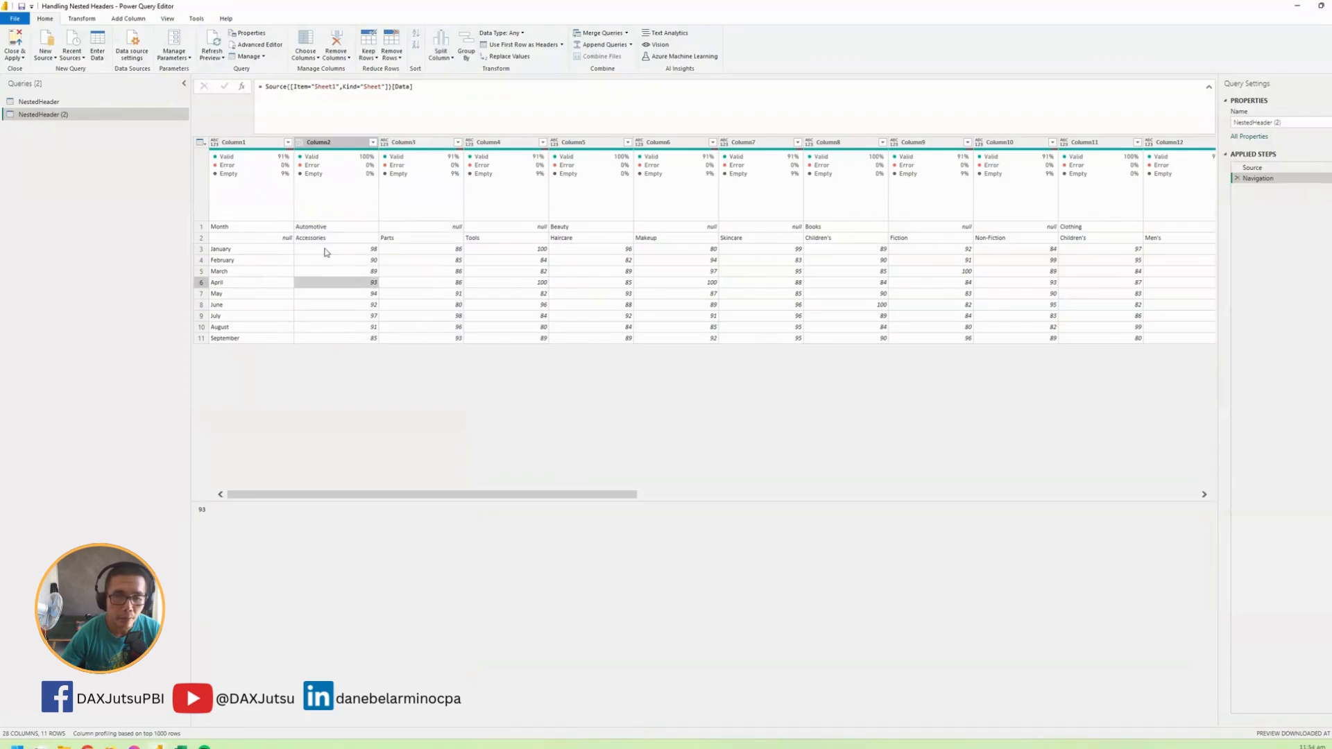
click(332, 228)
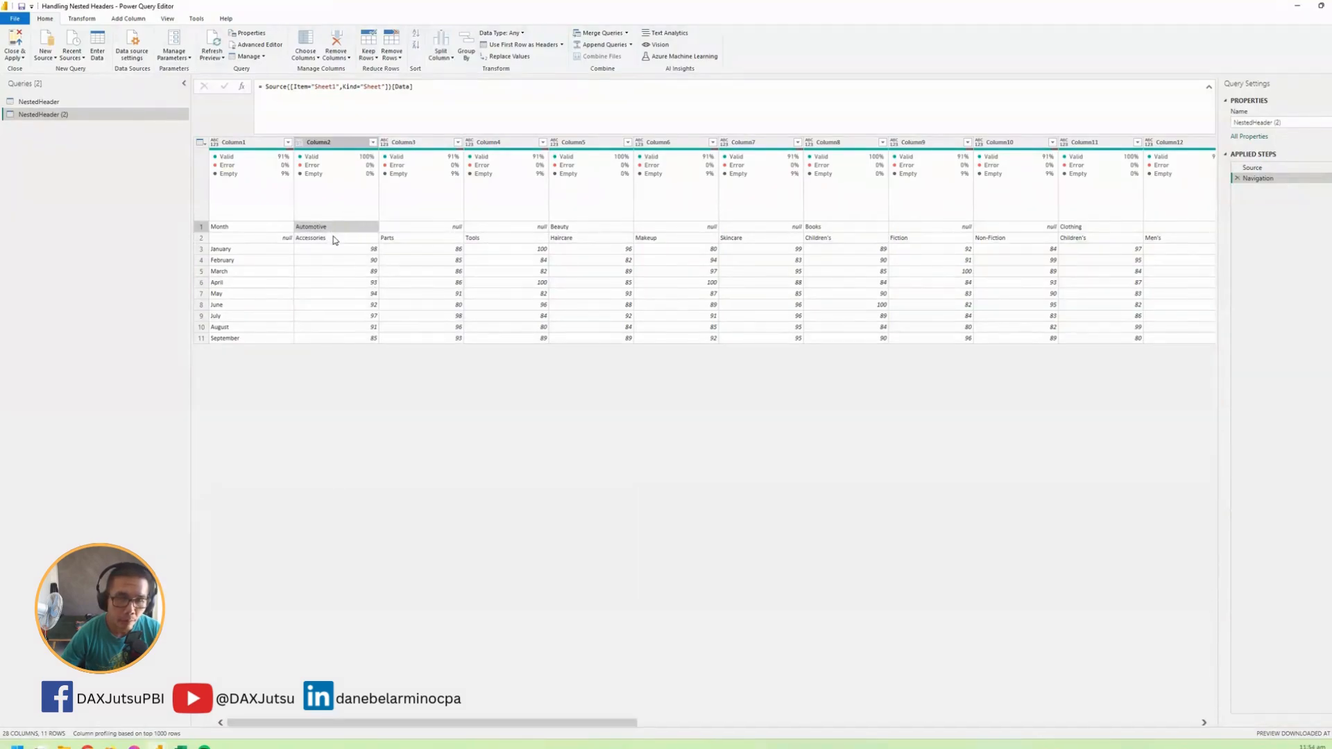
click(333, 240)
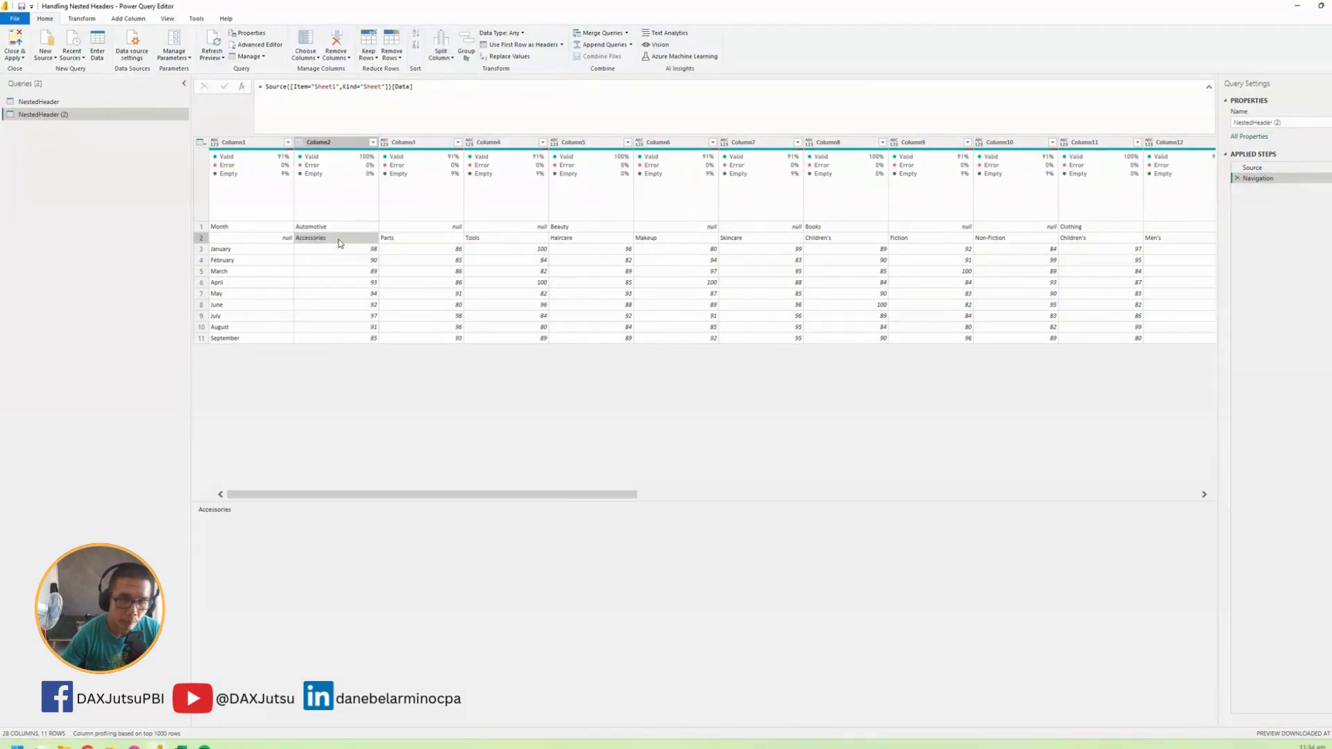
click(202, 228)
click(321, 229)
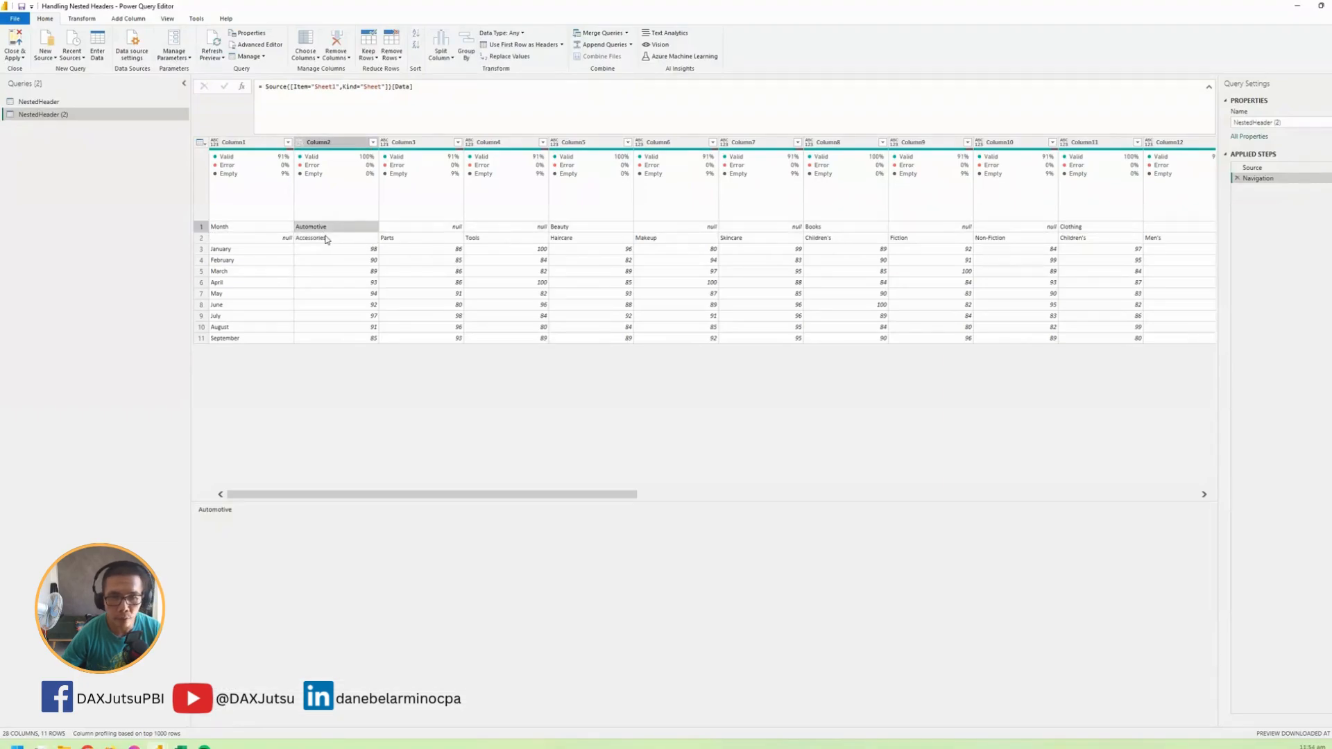
click(326, 240)
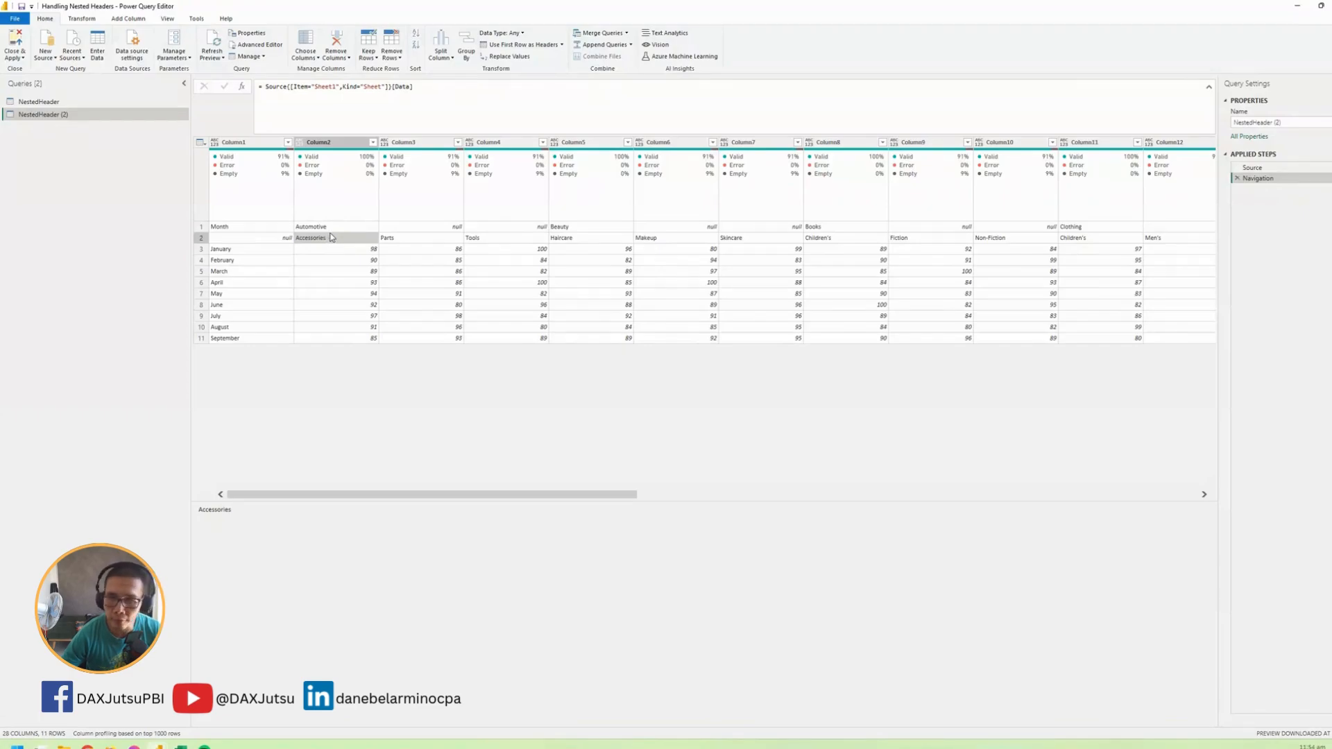
Insert a custom step after Navigation and start its formula as let t = Navigation
right_click(1271, 184)
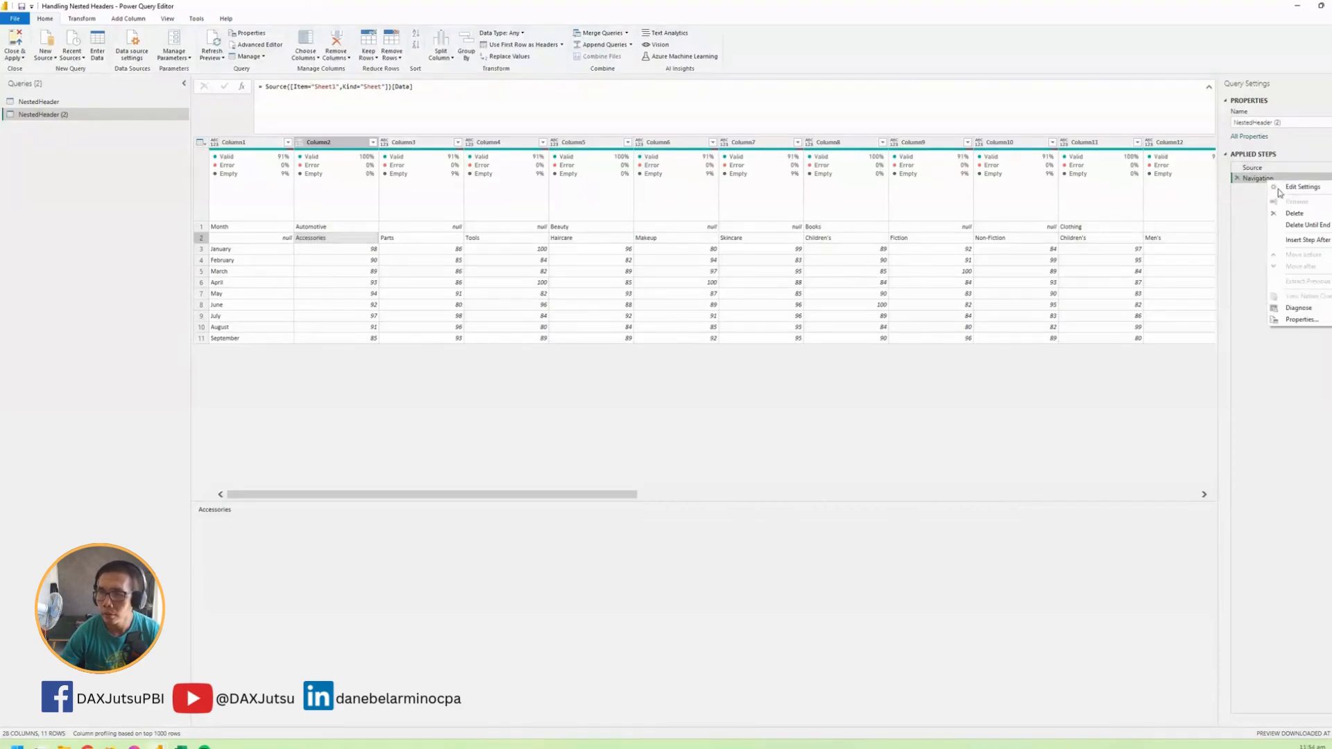
click(1301, 242)
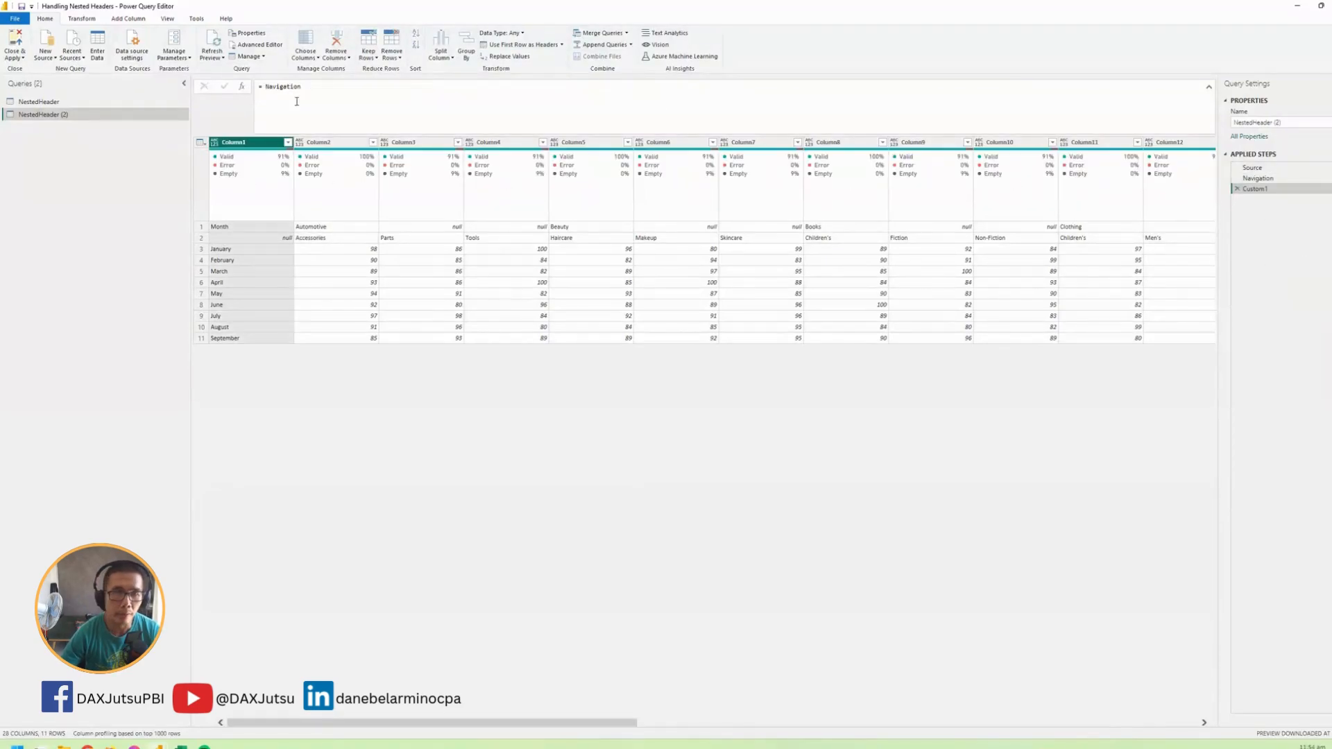
click(269, 87)
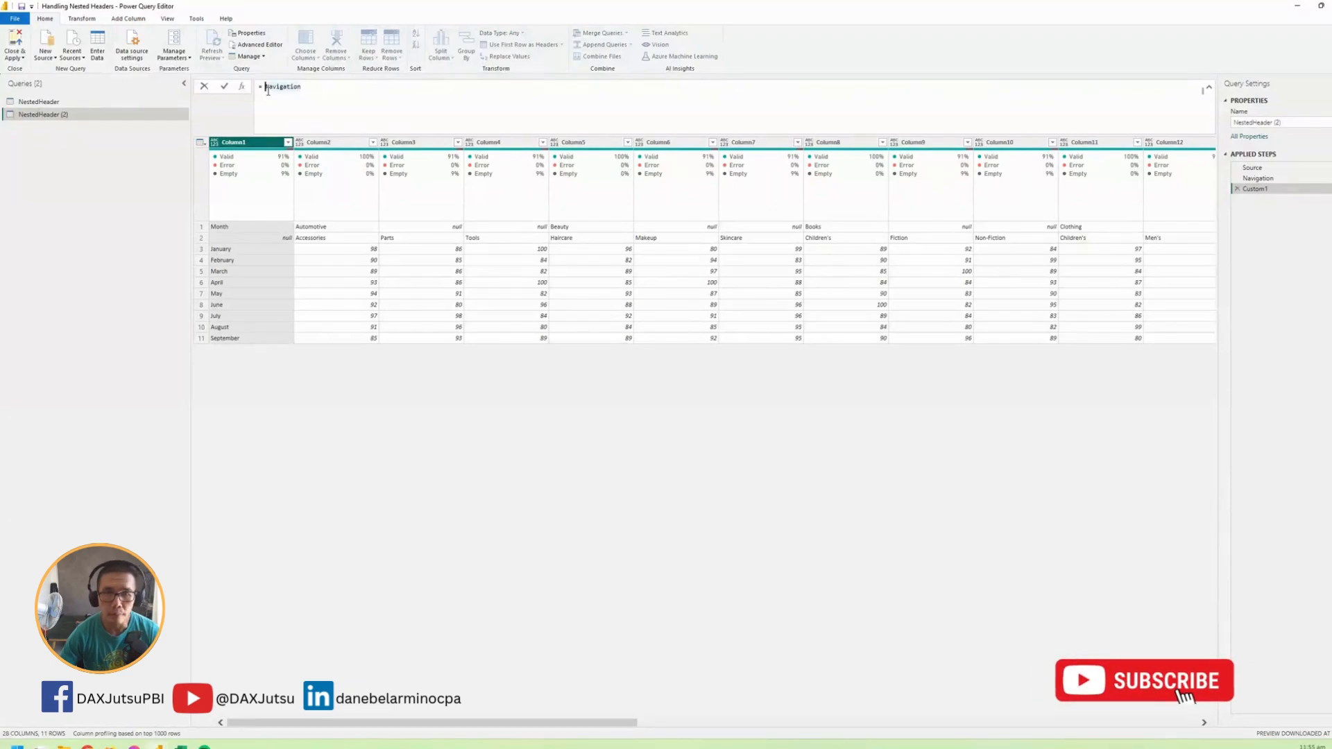
text(let t )
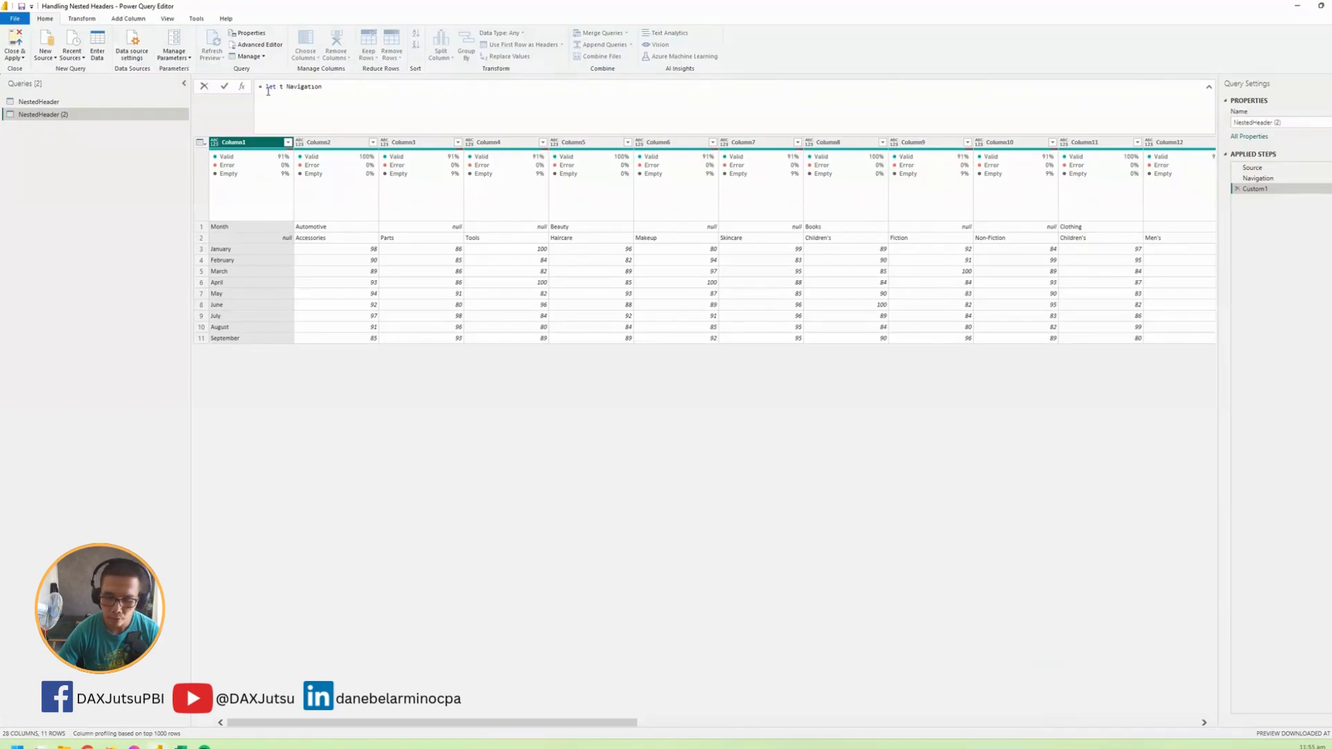
text(=)
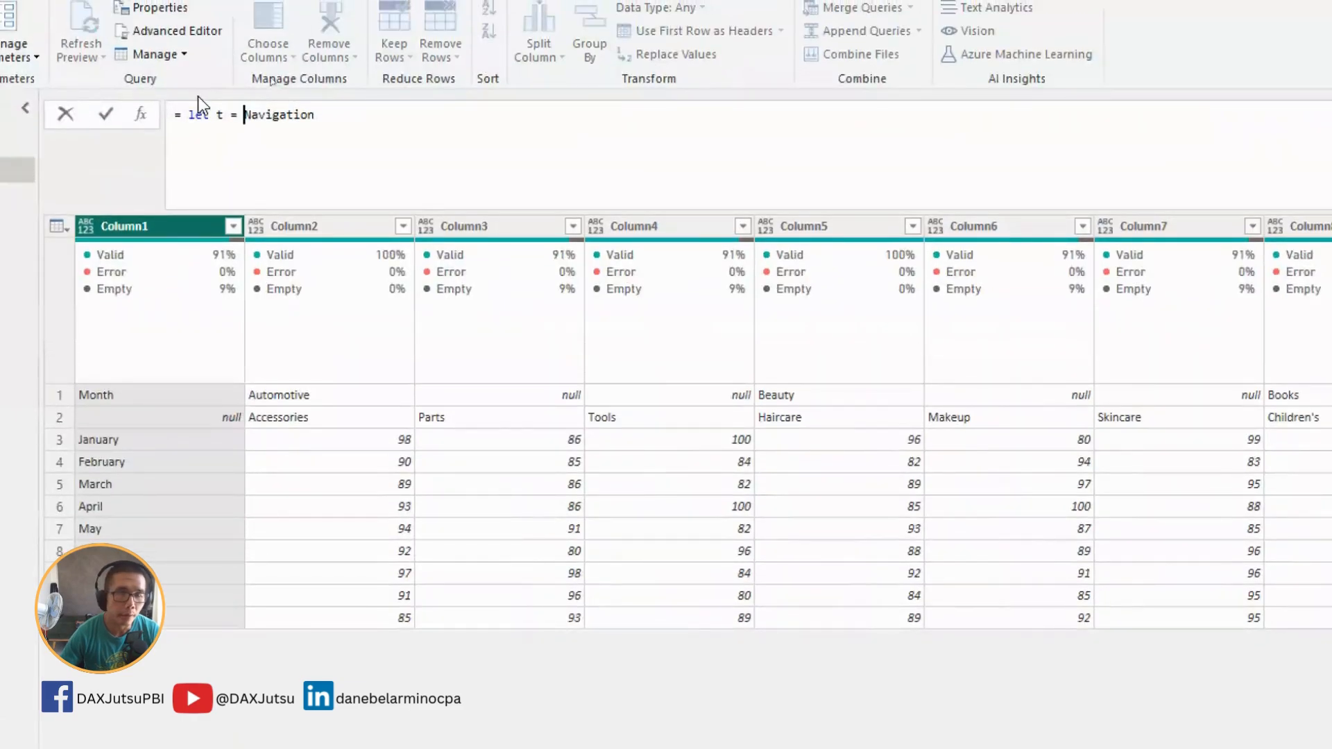
drag(326, 115, 174, 116)
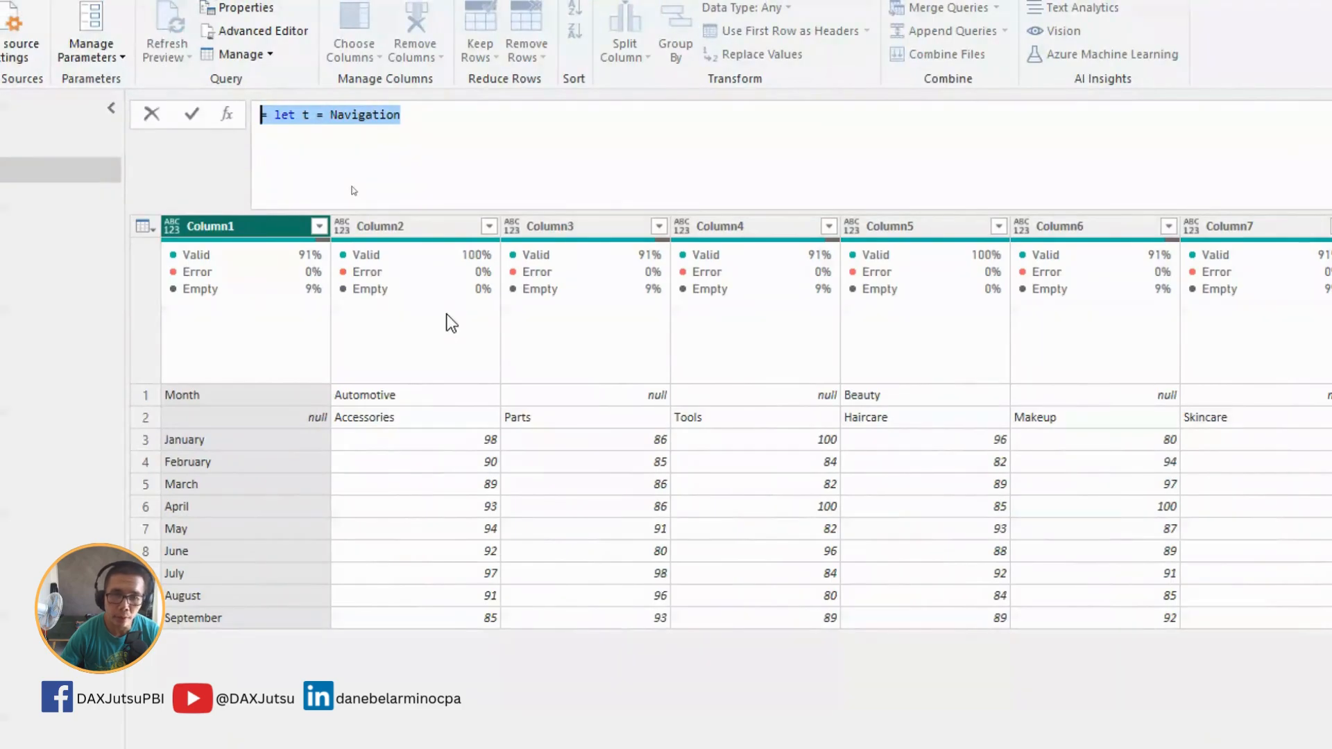
click(392, 116)
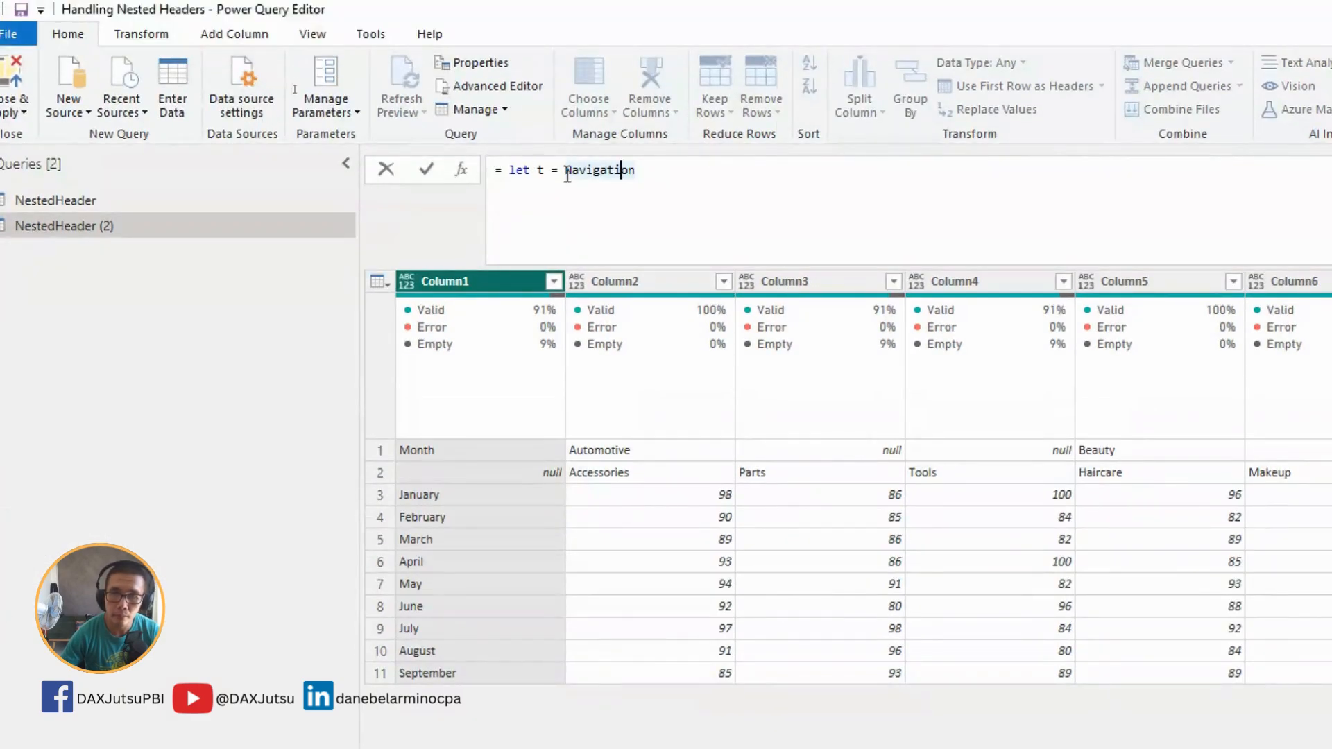
Put t = Navigation on its own line below let, end it with a comma and add a new line
click(539, 170)
key(shift+Return)
key(End)
text(,)
key(shift+Return)
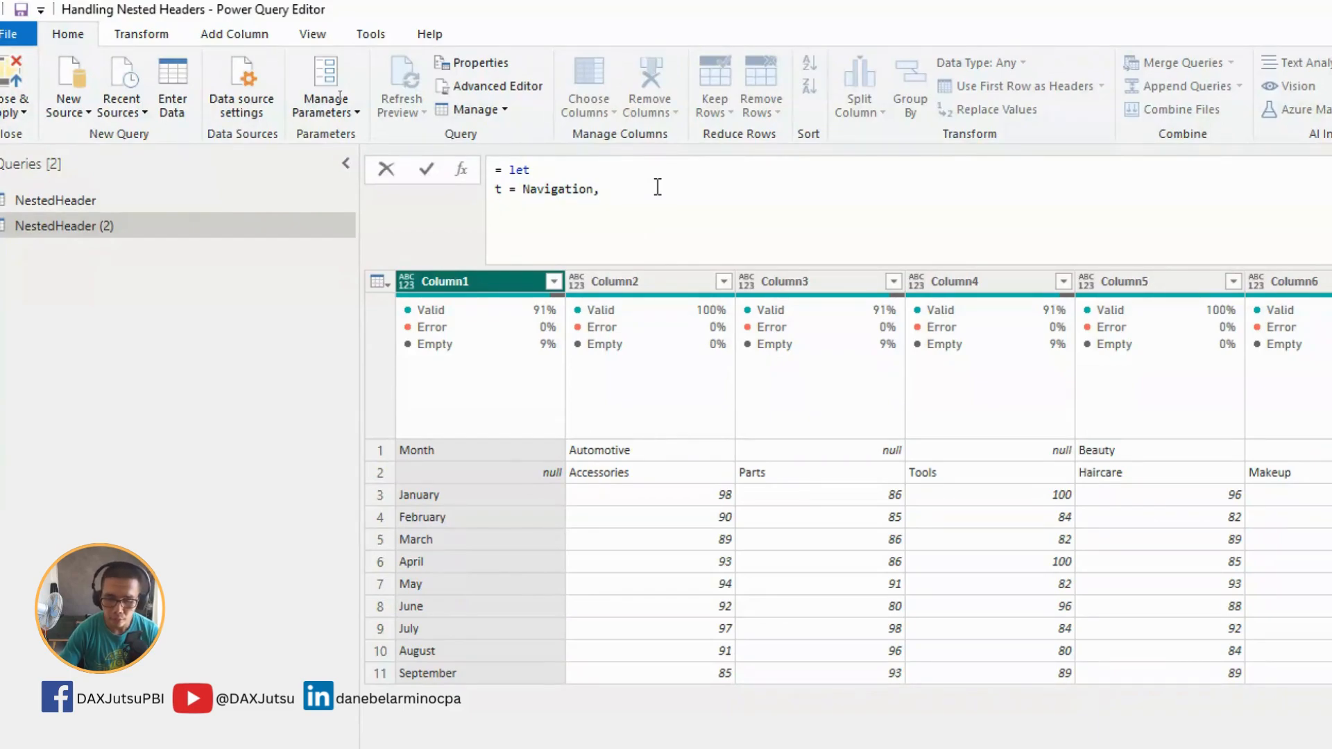
Define originalcolumns = Table.ColumnNames(t) as the second variable of the let expression
text(originalc)
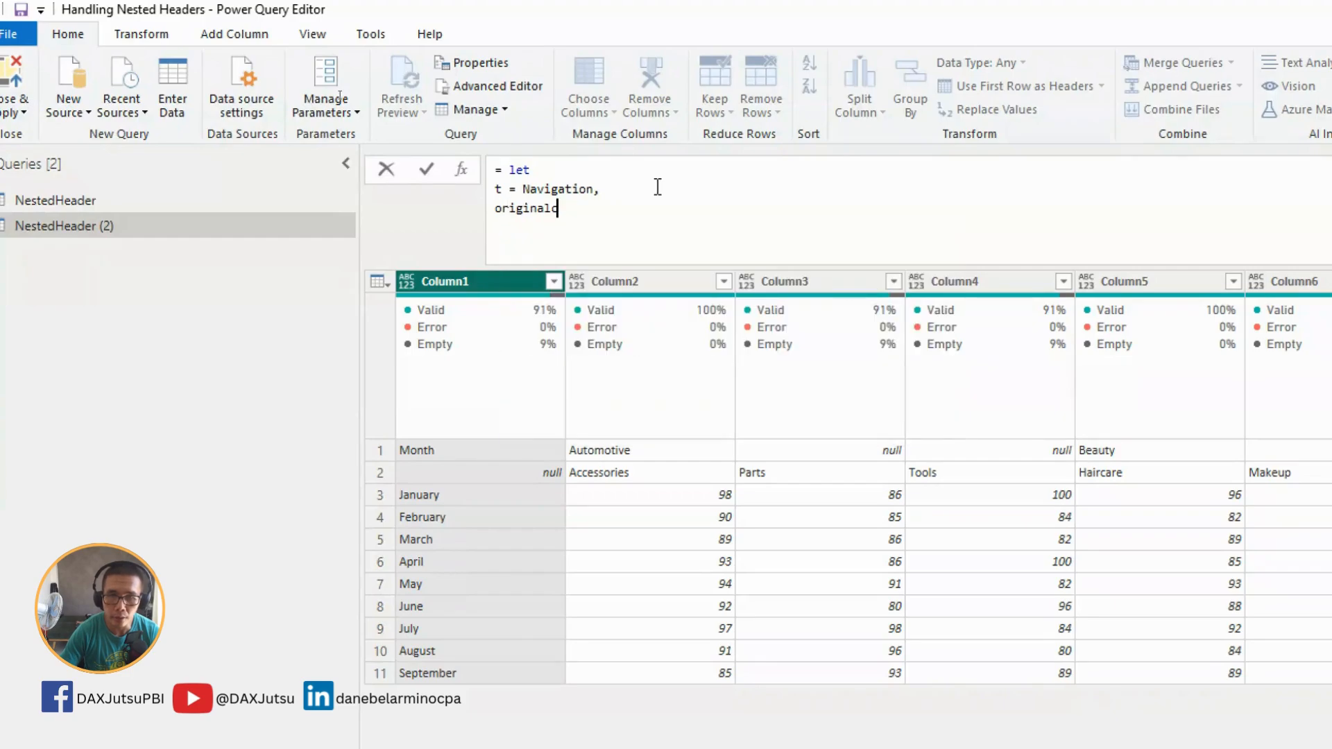
text(olumns =)
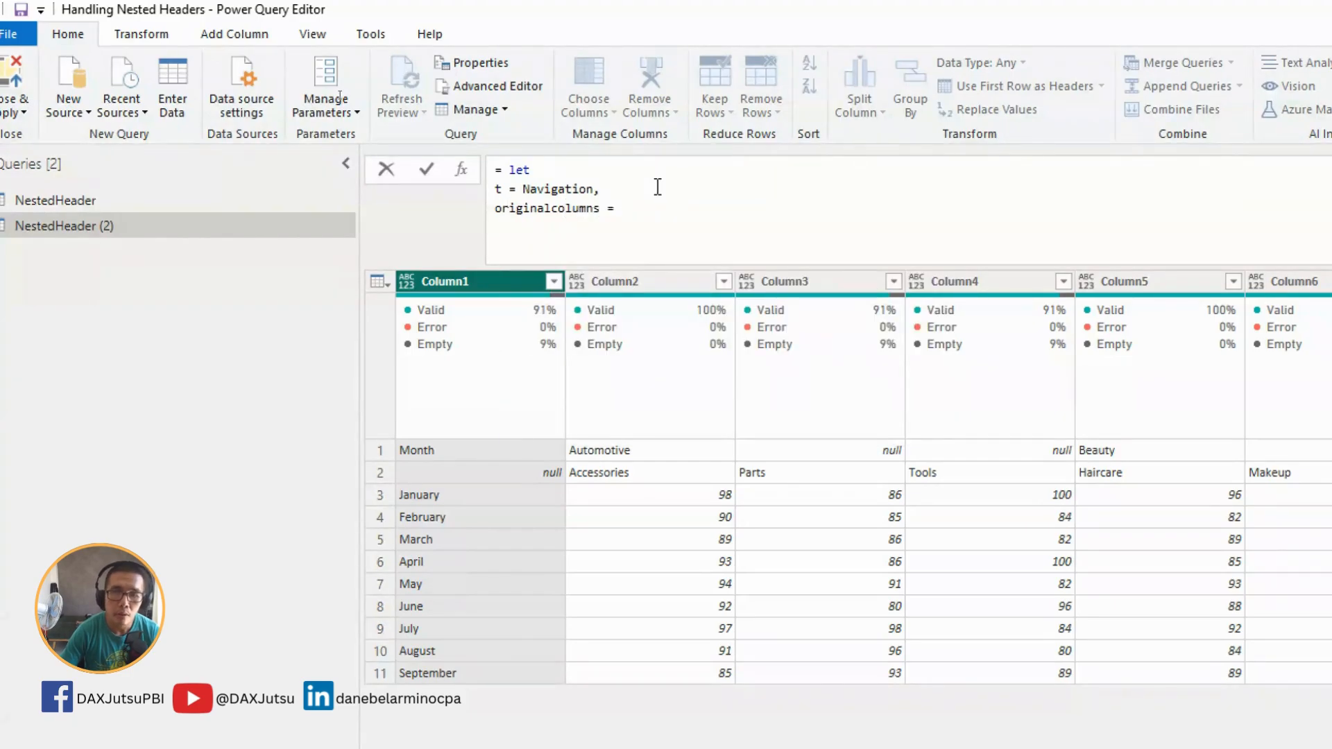
text( TAble)
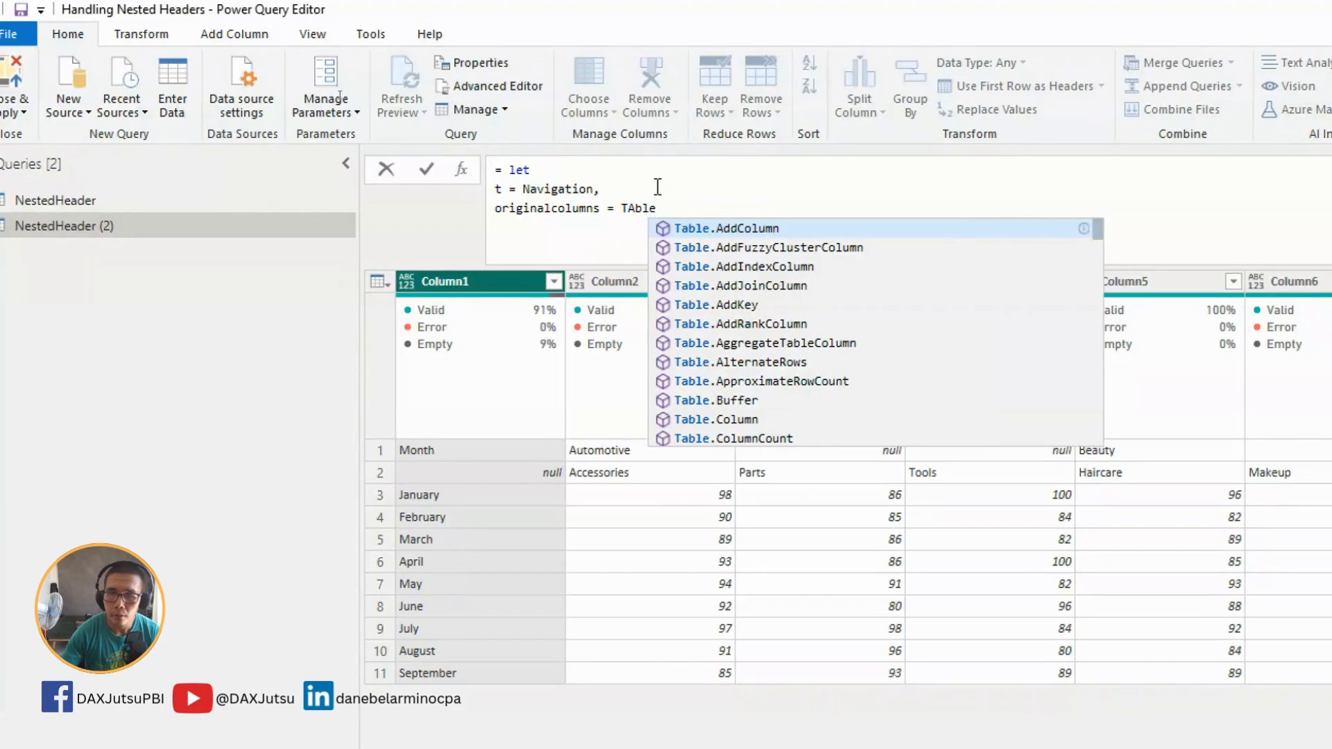
key(BackSpace)
key(BackSpace)
key(BackSpace)
key(BackSpace)
text(able.C)
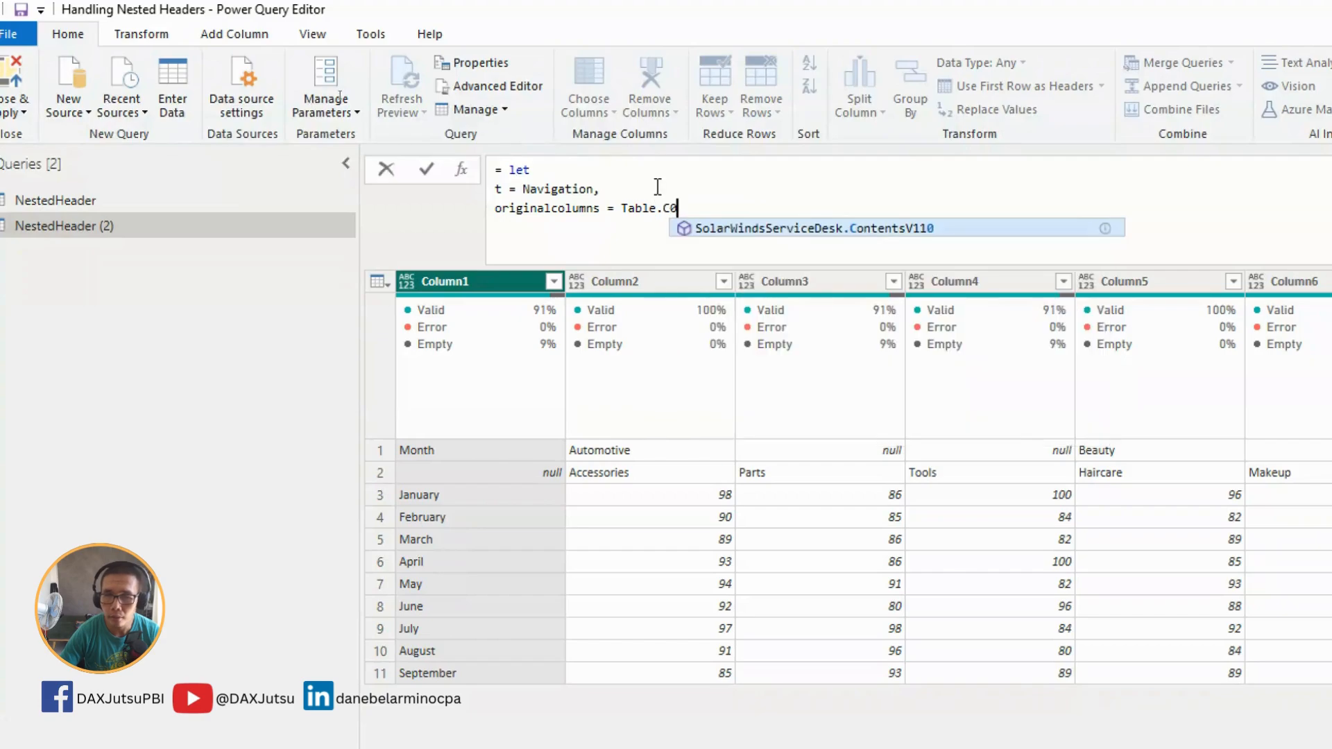
text(ol)
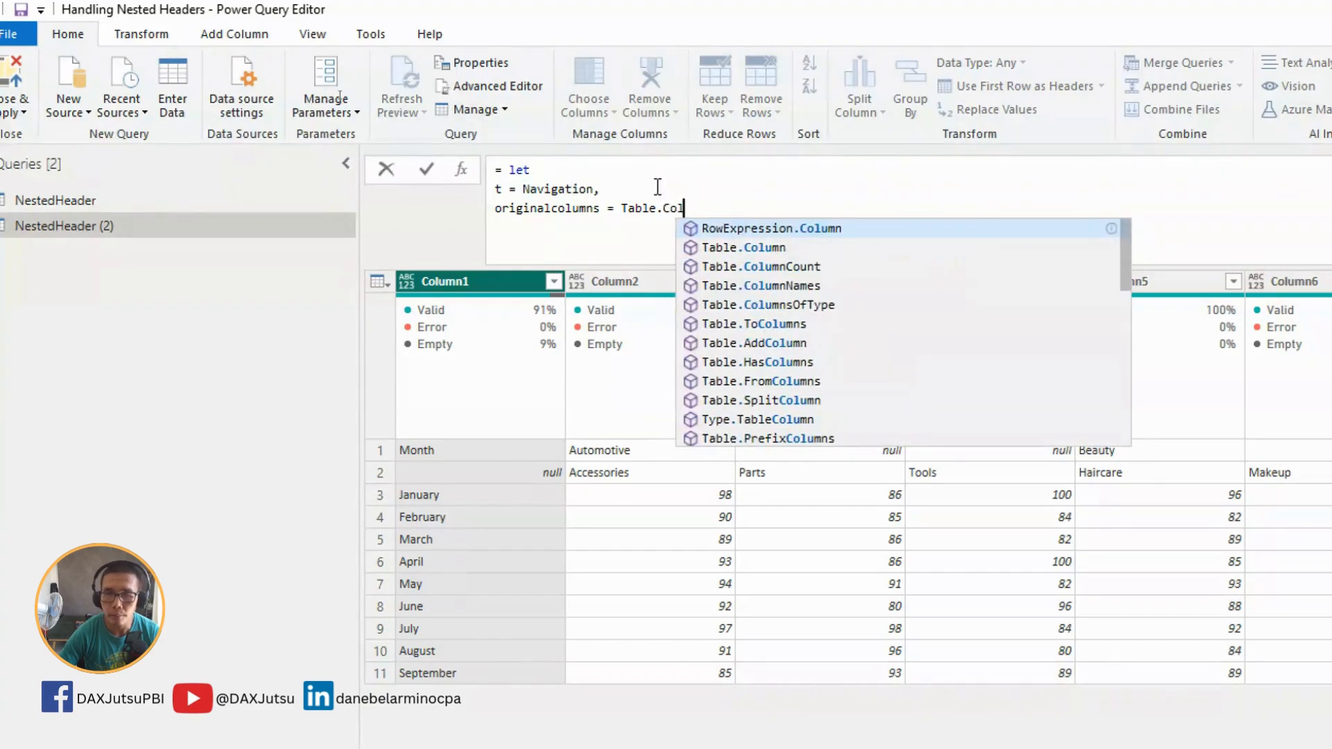
text(umnN)
key(Tab)
text((t)
click(933, 206)
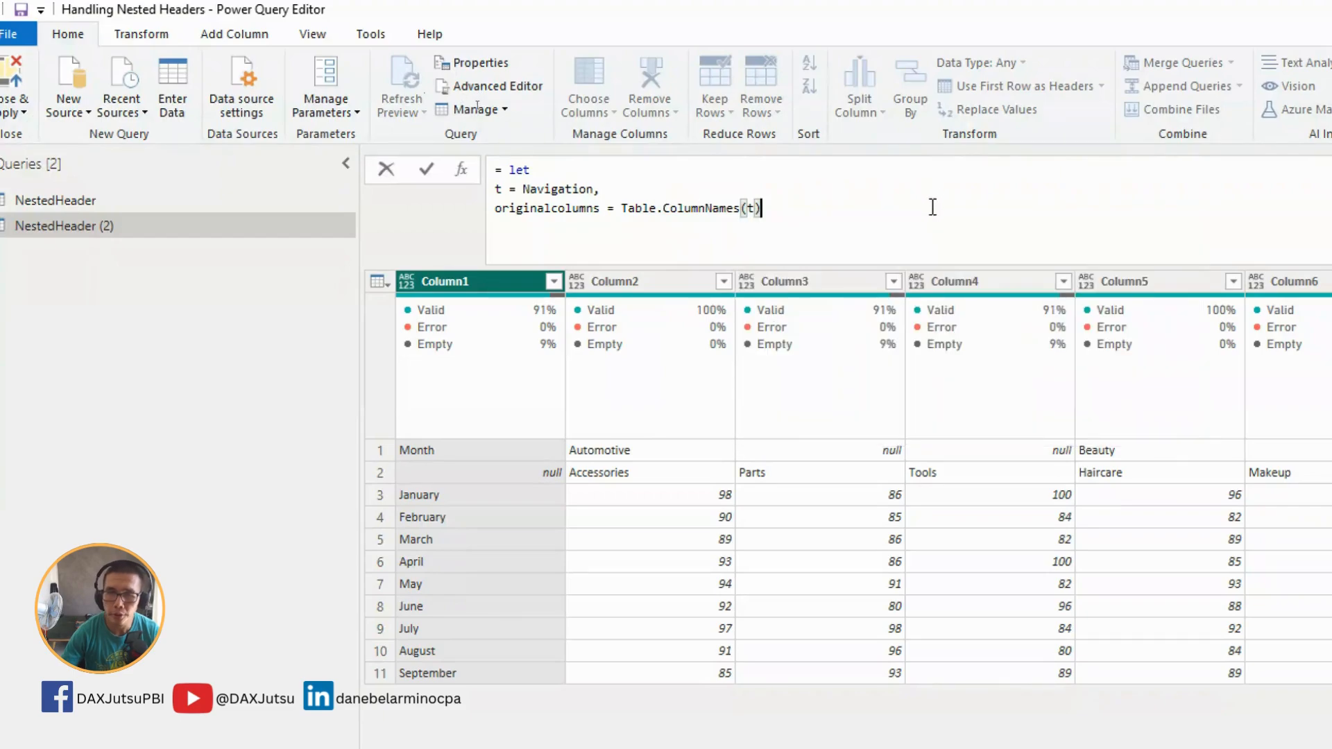
Close the let expression with in on its own line, return originalcolumns, and commit the formula
key(Return)
text(orig)
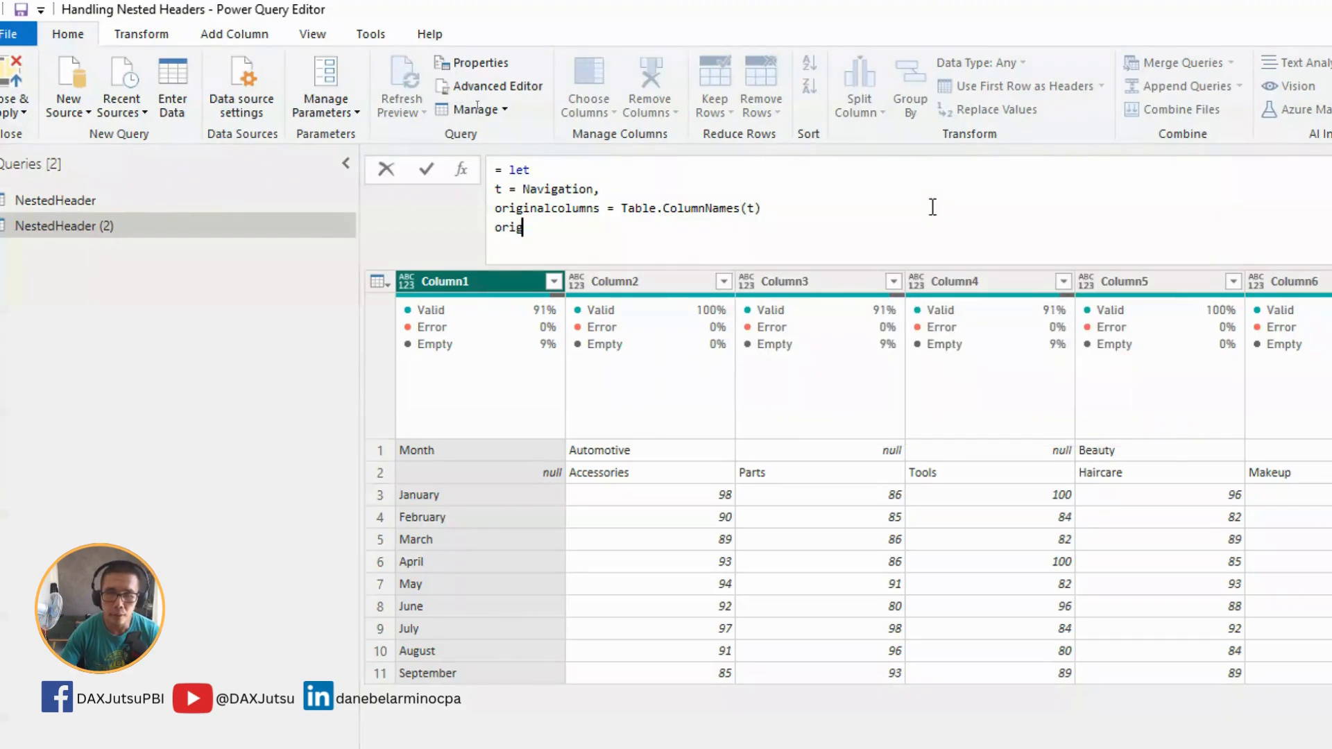
text(inalcolumns)
click(933, 207)
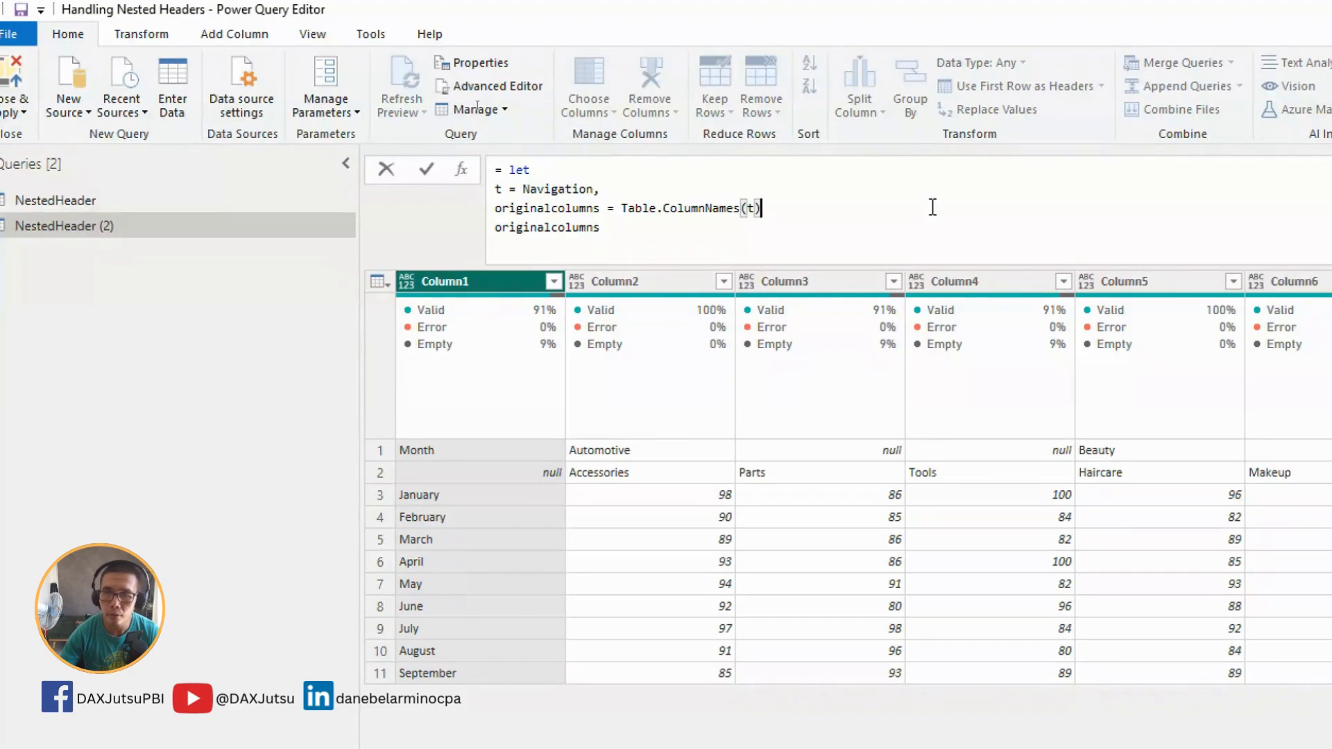
key(Return)
text(in)
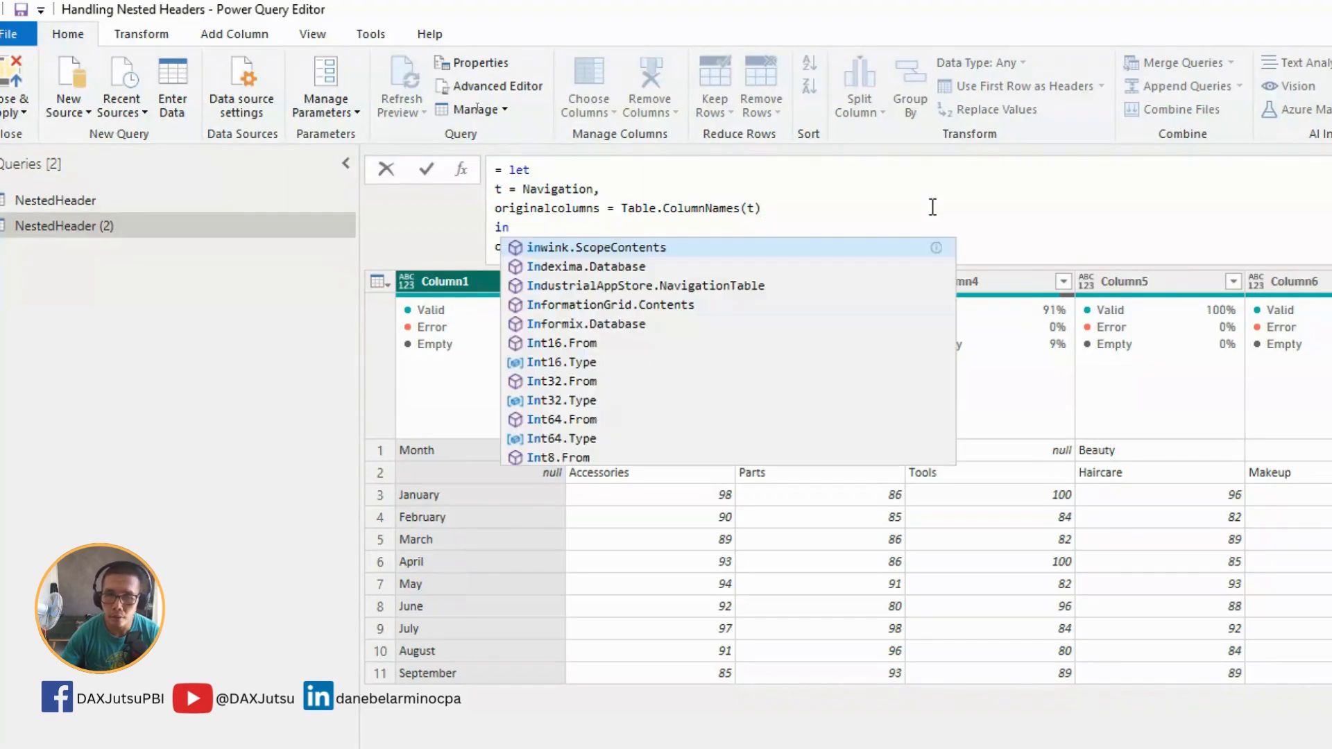
click(936, 210)
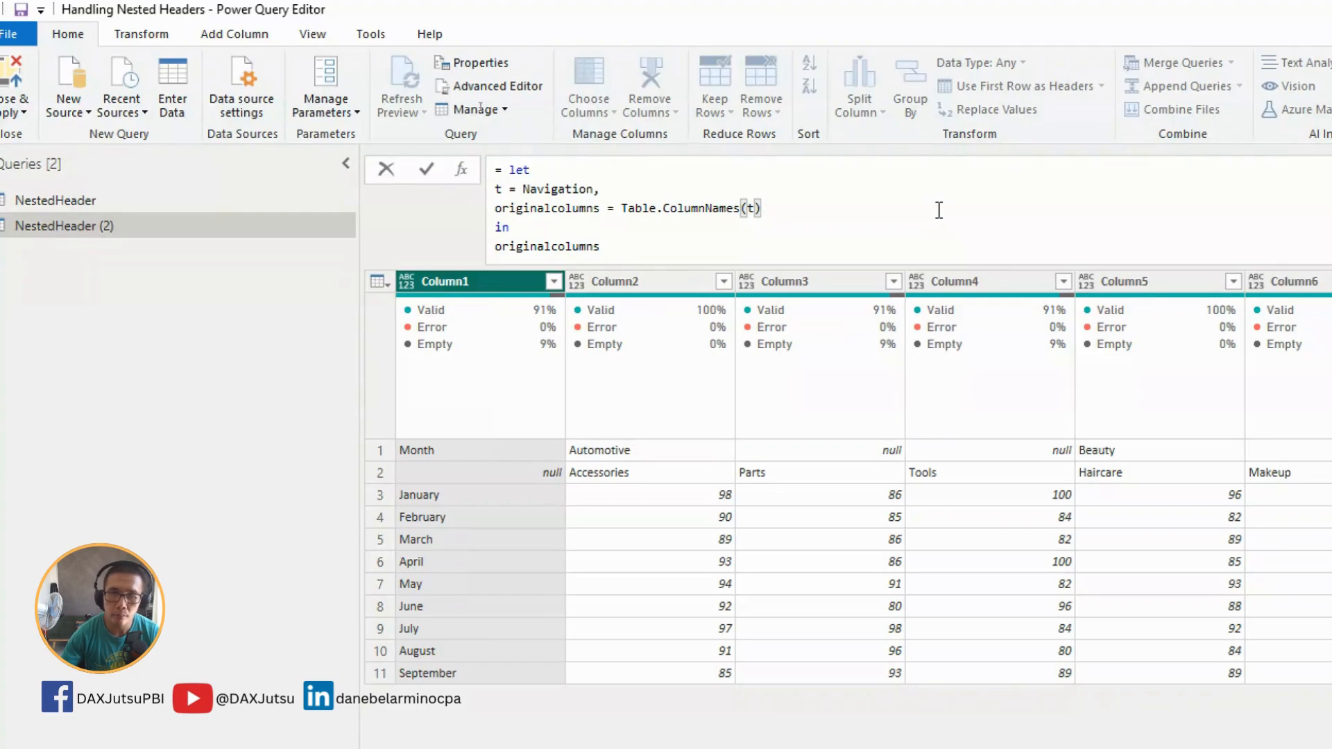
key(Return)
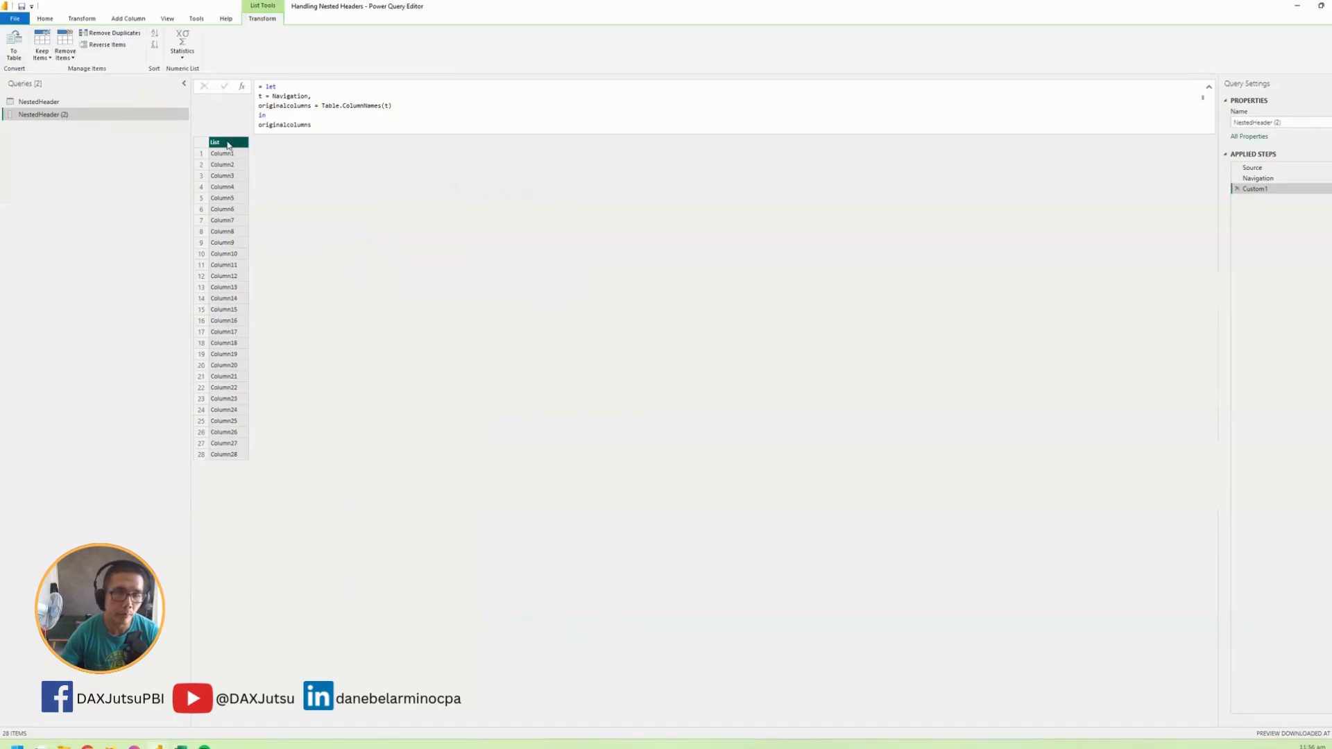
click(306, 119)
click(305, 111)
double_click(262, 109)
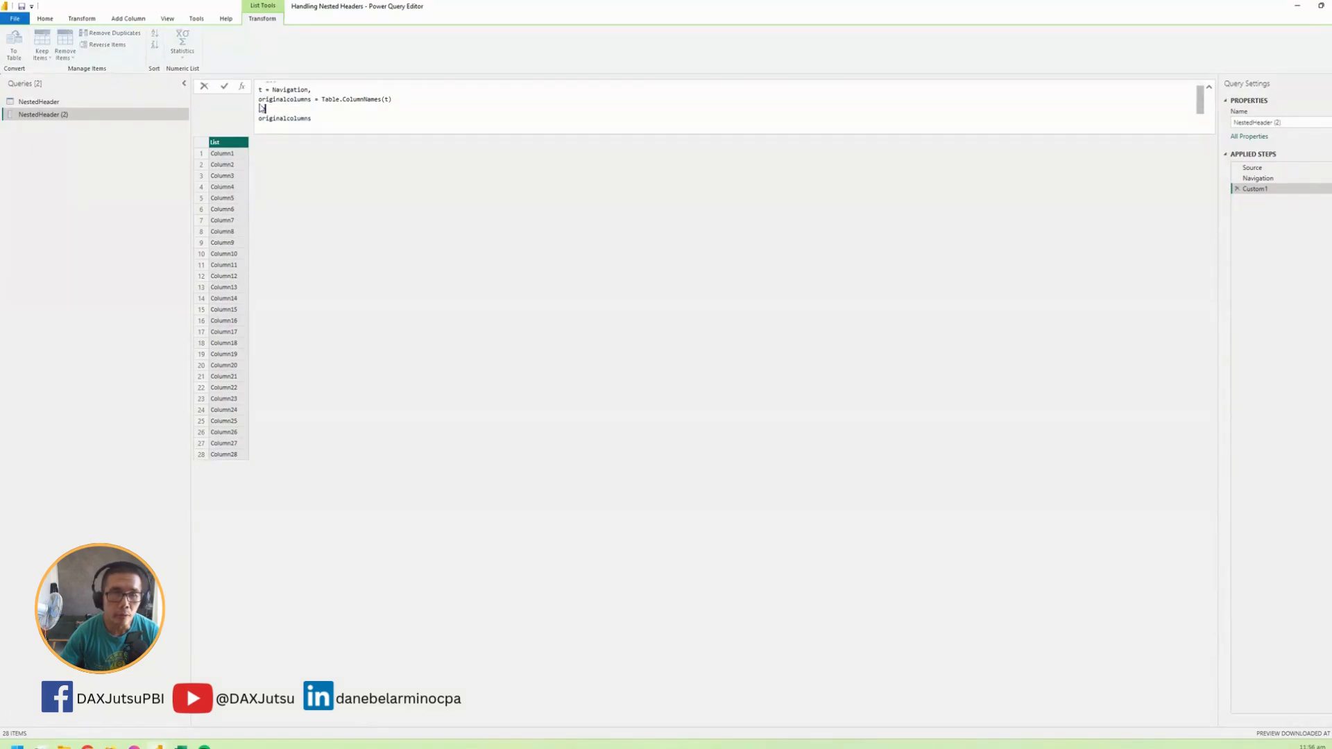
drag(263, 91, 258, 95)
click(263, 91)
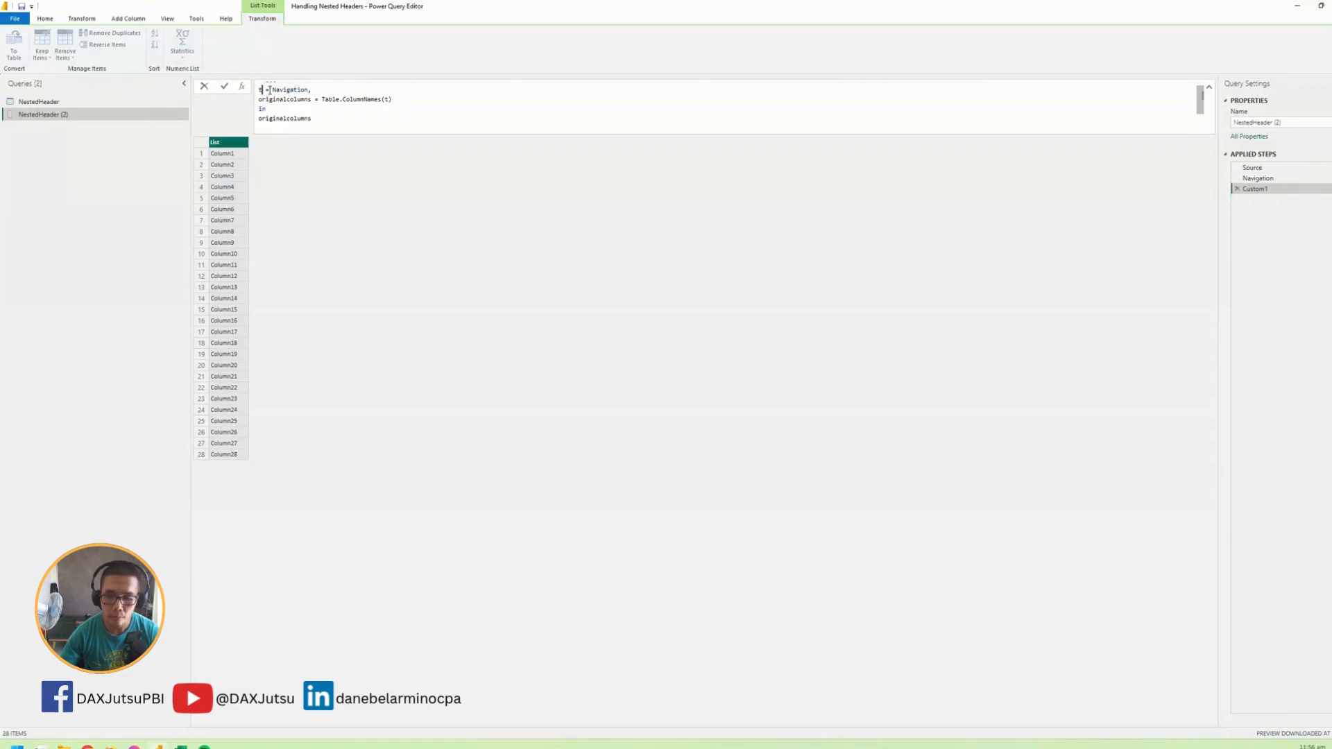
key(Delete)
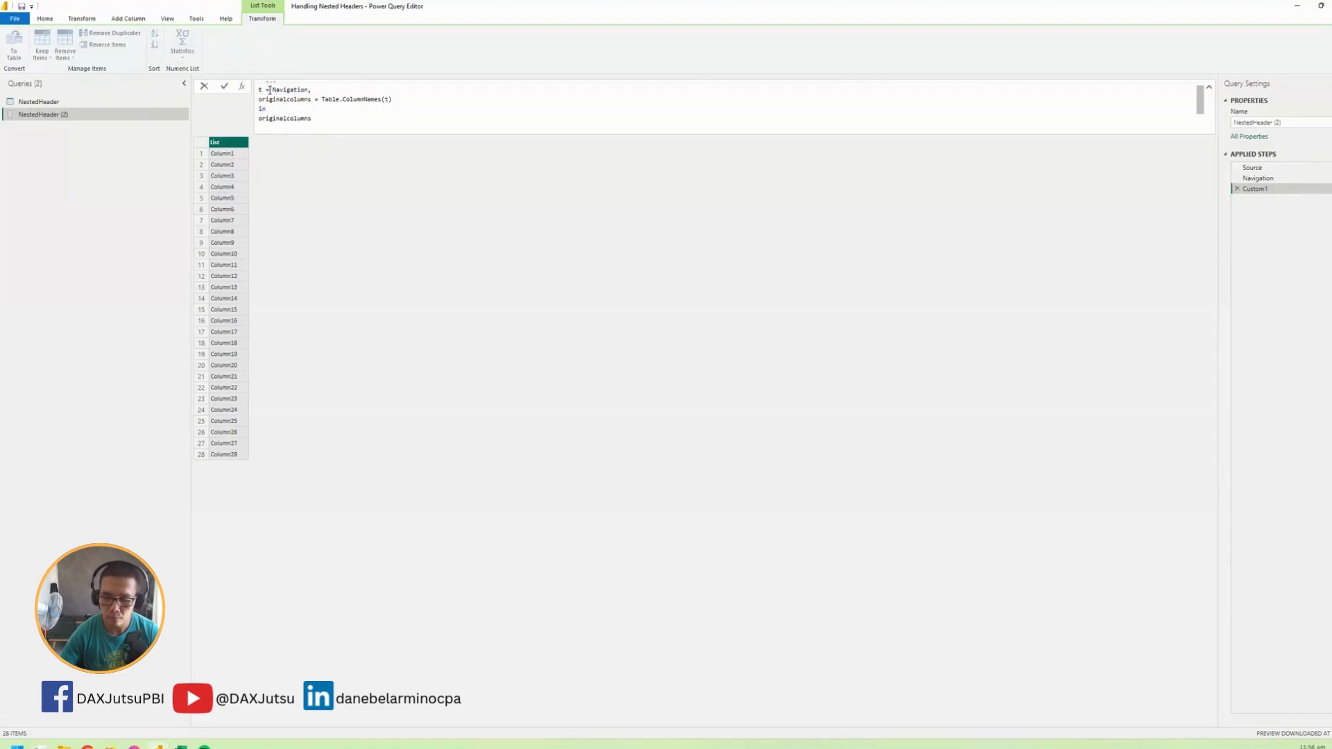
key(shift+Left)
key(shift+Left)
double_click(278, 124)
text(ta)
click(397, 182)
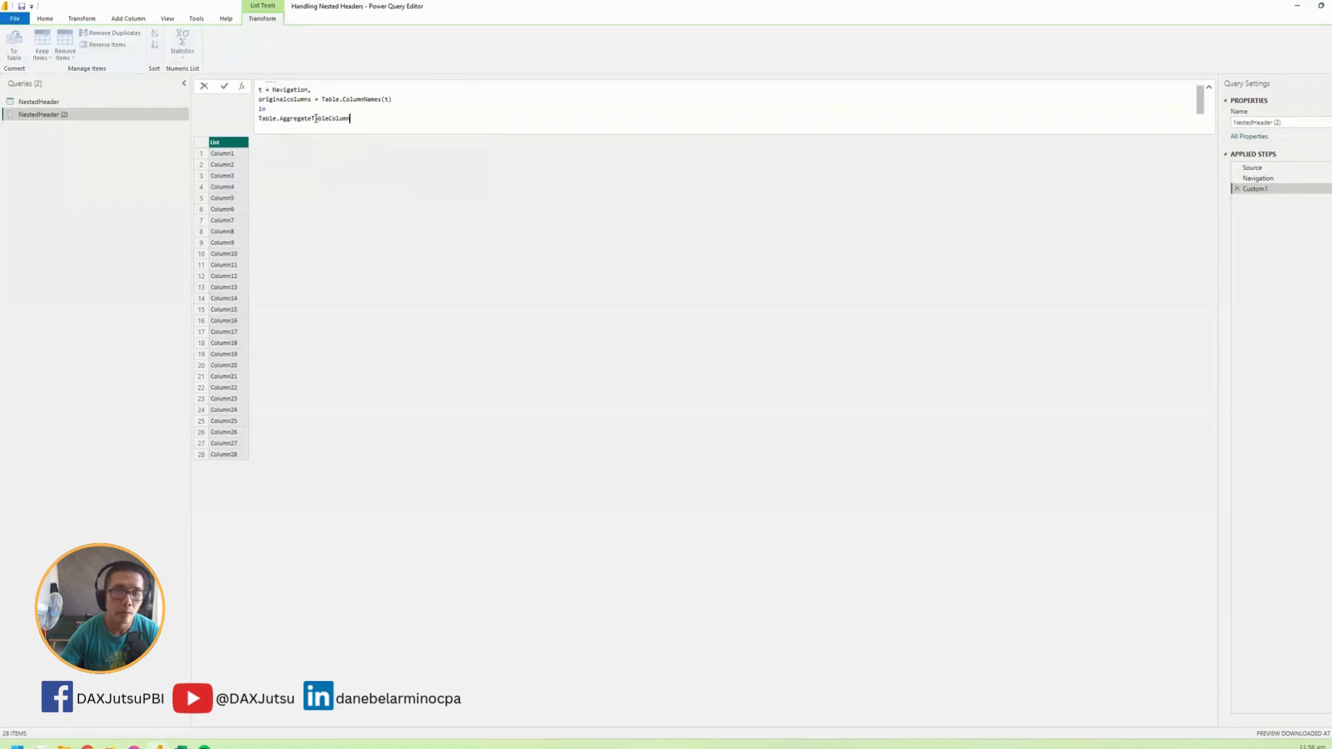
drag(351, 119, 257, 121)
text(Table.CombineColumns)
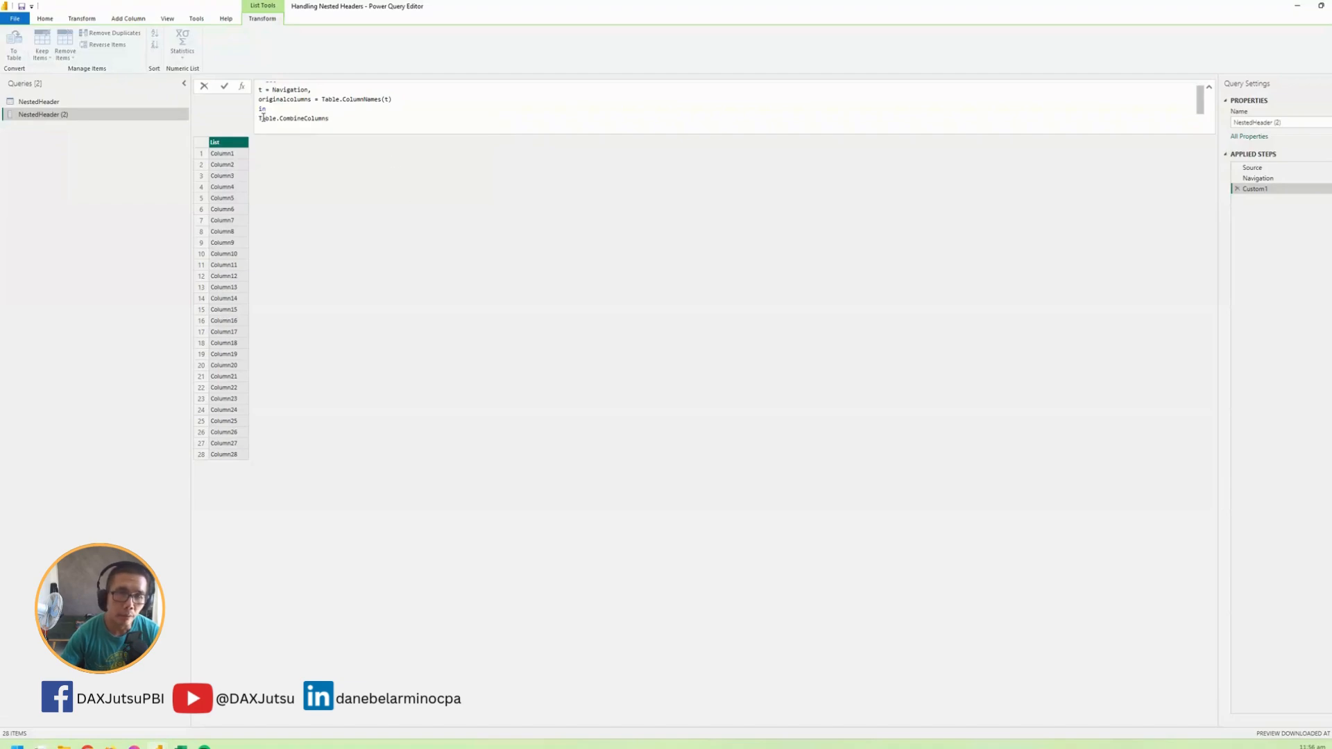
drag(388, 116, 289, 113)
key(Right)
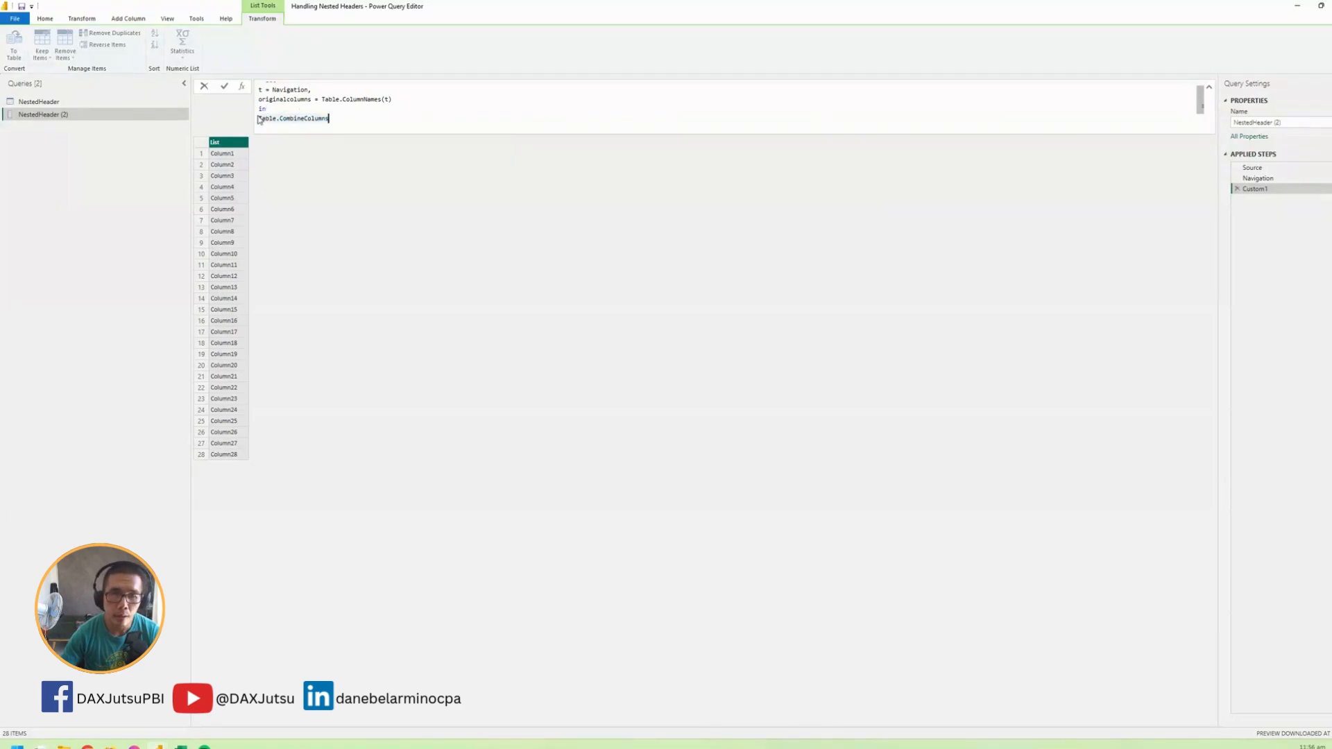
Make the let expression return t after in and commit the formula
drag(346, 127, 259, 114)
text(t)
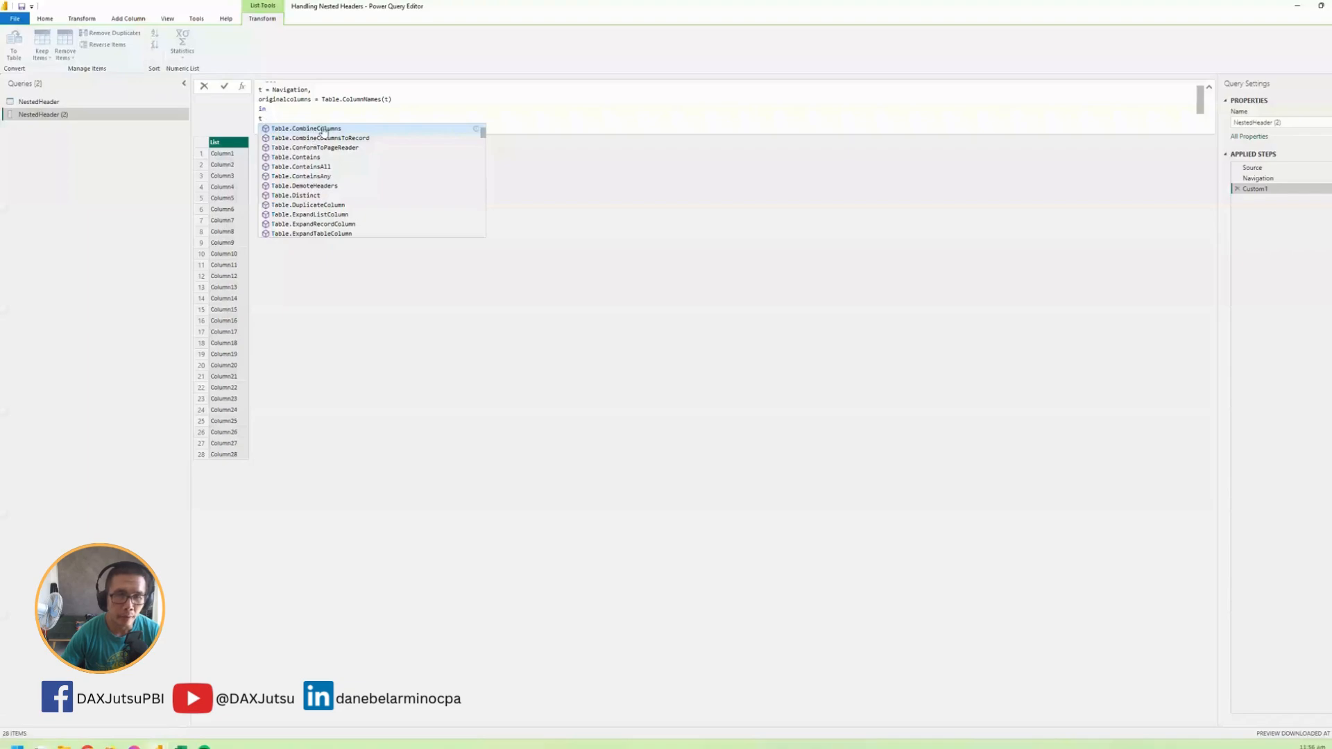
key(Escape)
key(Up)
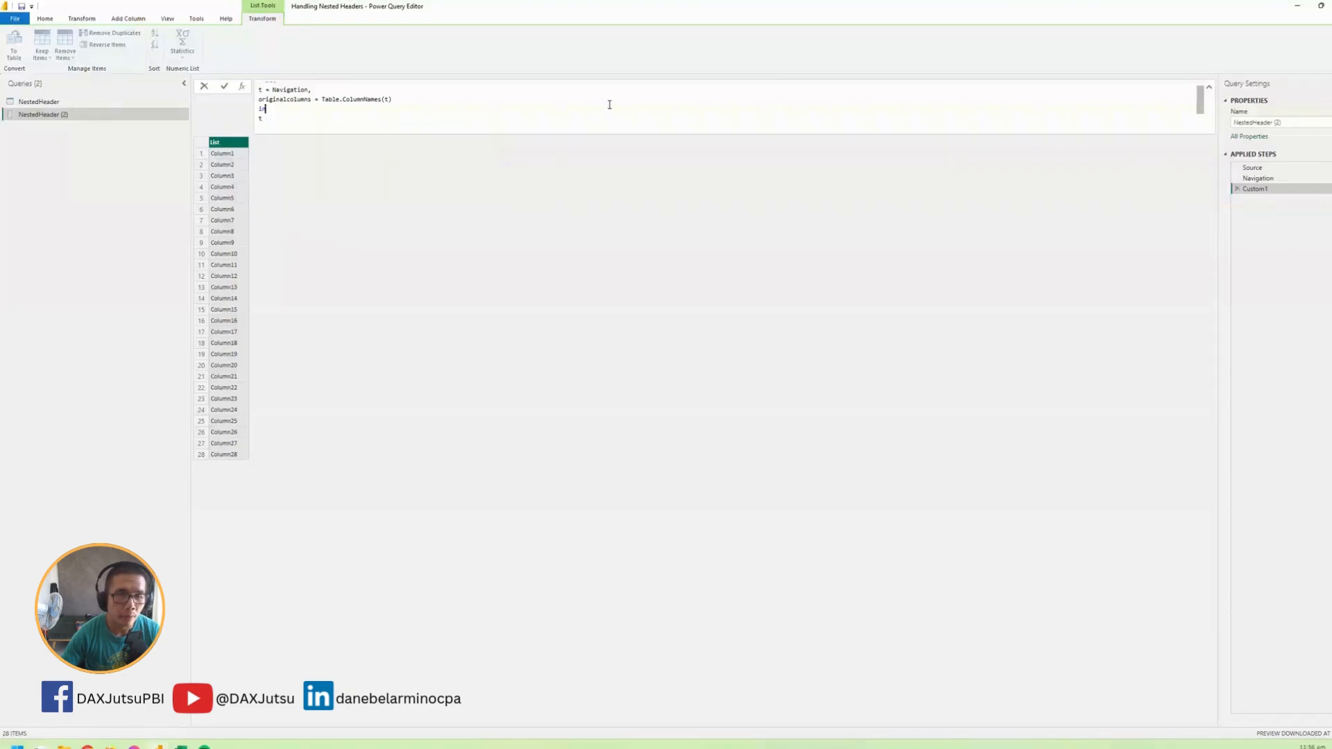
key(Return)
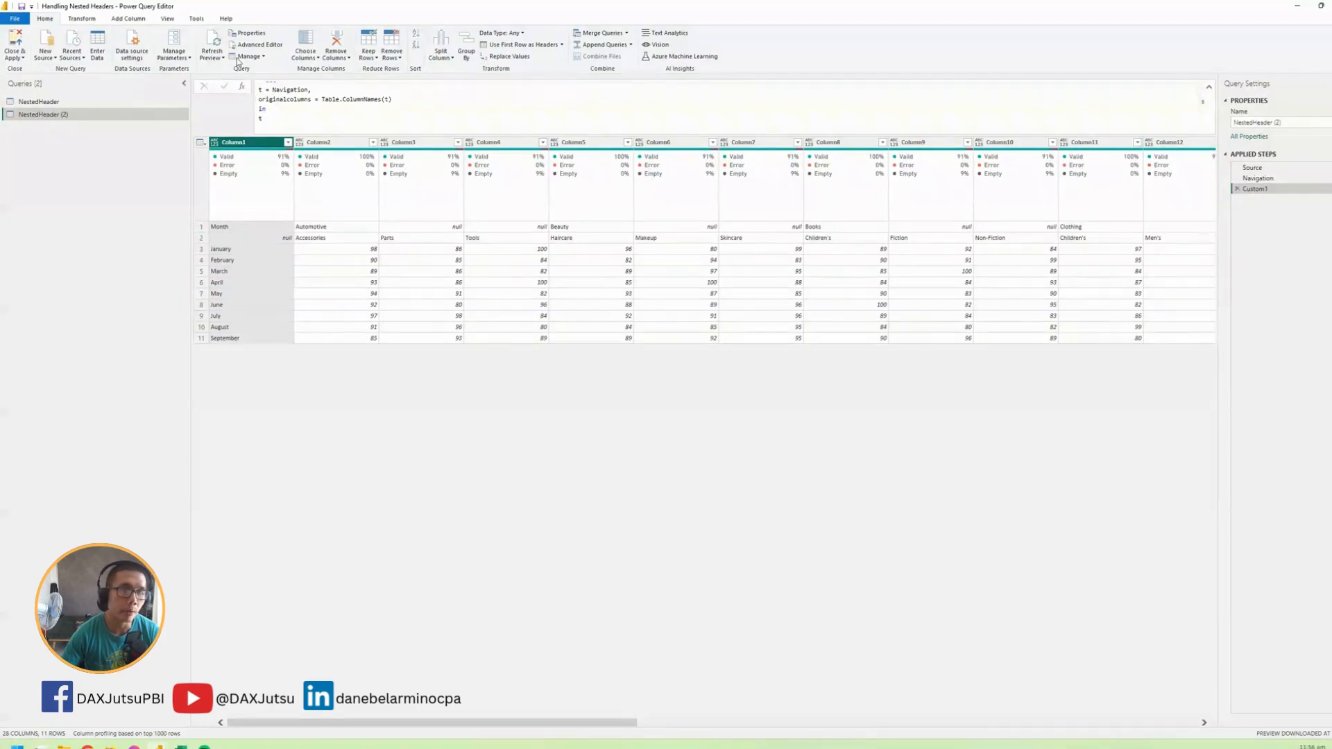
Keep only the top 2 rows of the table as a new applied step
click(367, 54)
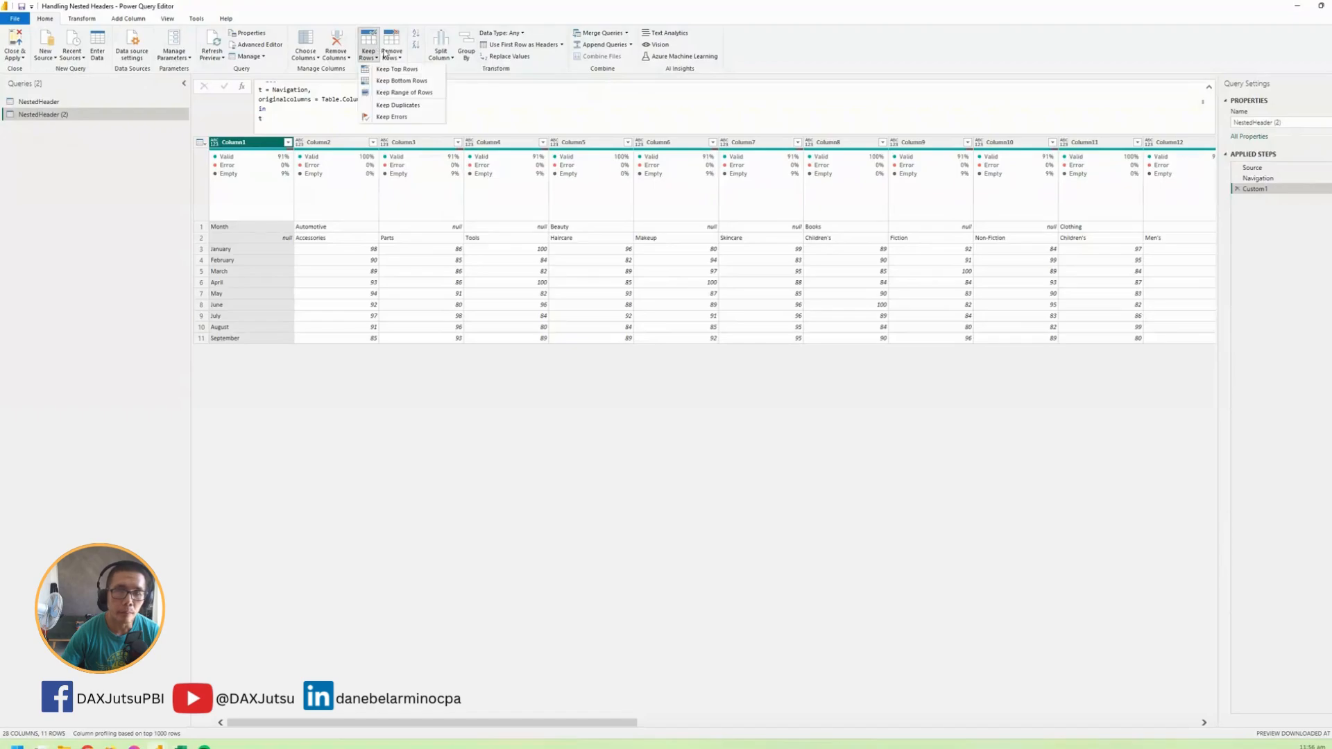
click(387, 80)
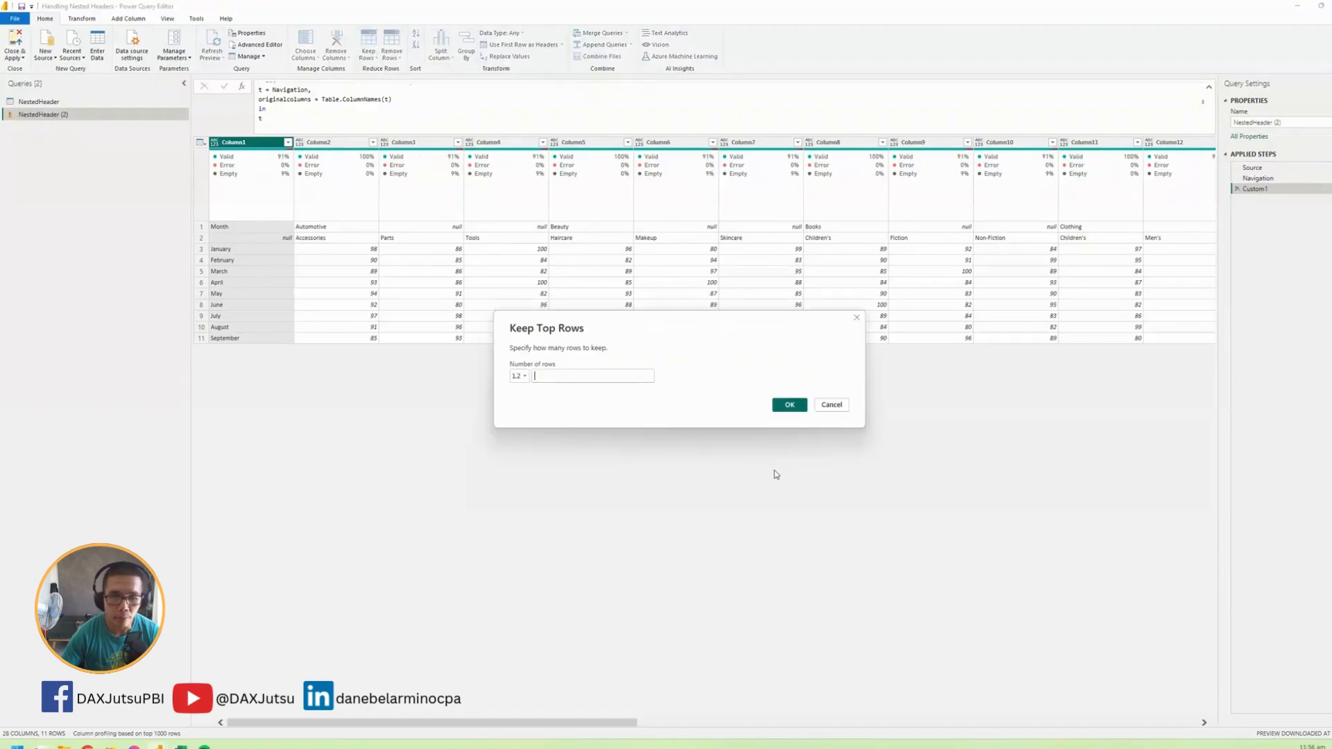
text(2)
key(Return)
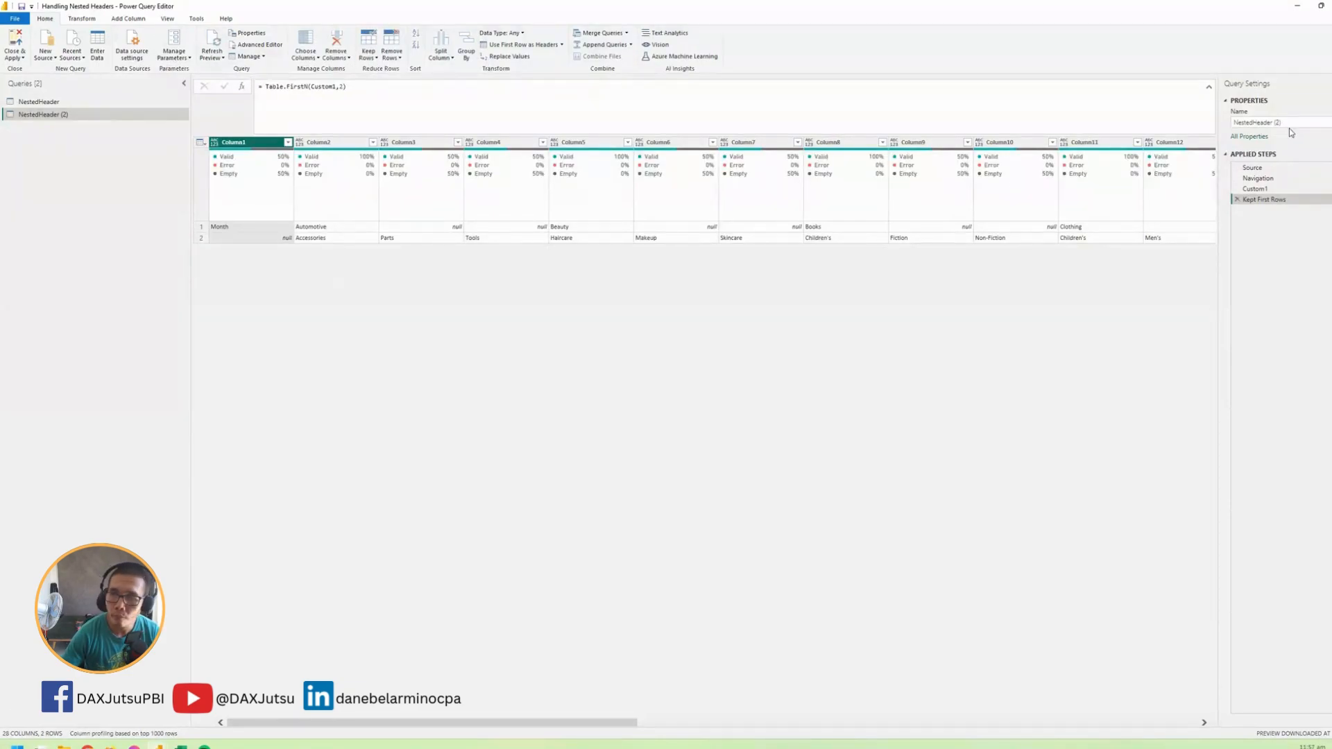
Copy the Table.FirstN(Custom1,2) formula from the Kept First Rows step, leaving that step unedited
click(512, 84)
key(ctrl+c)
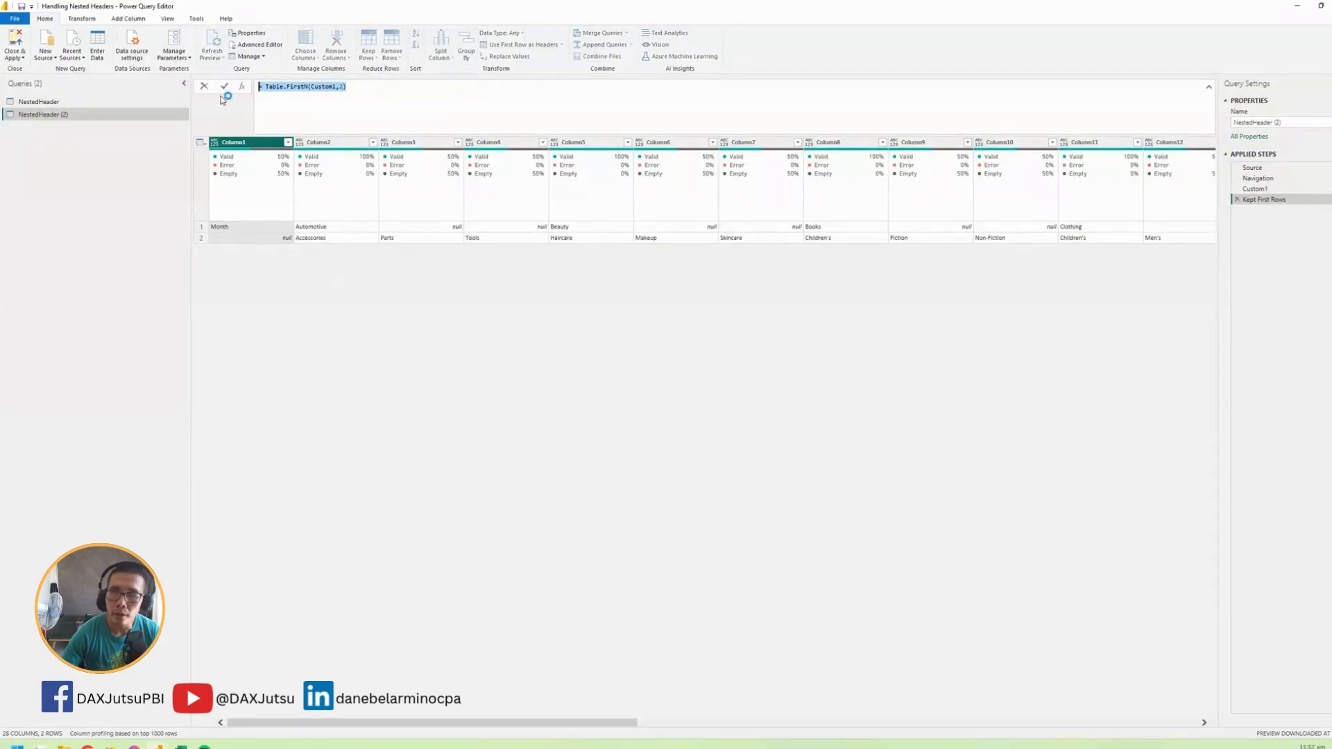
key(Escape)
In the Custom1 step, add a comma after Table.ColumnNames(t) and define FirstN with the copied Table.FirstN(Custom1,2) expression on a new line
click(1299, 190)
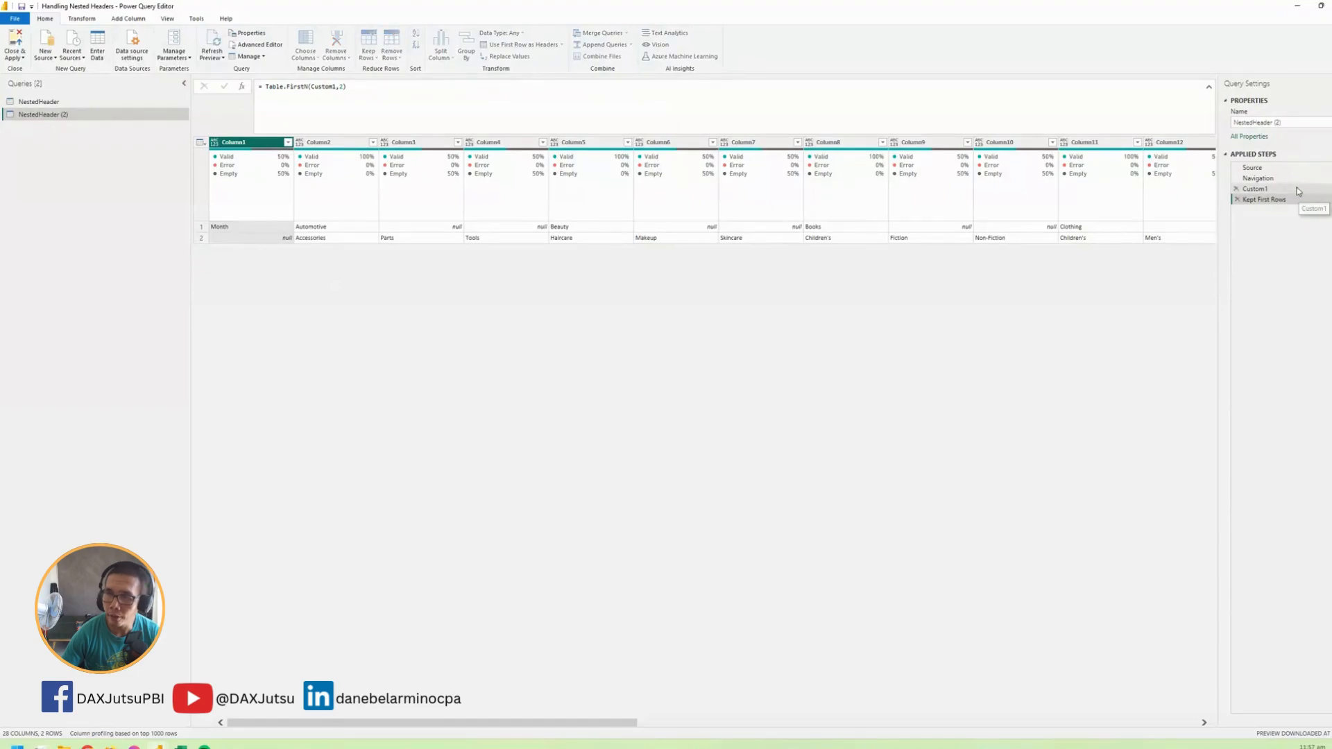
click(419, 109)
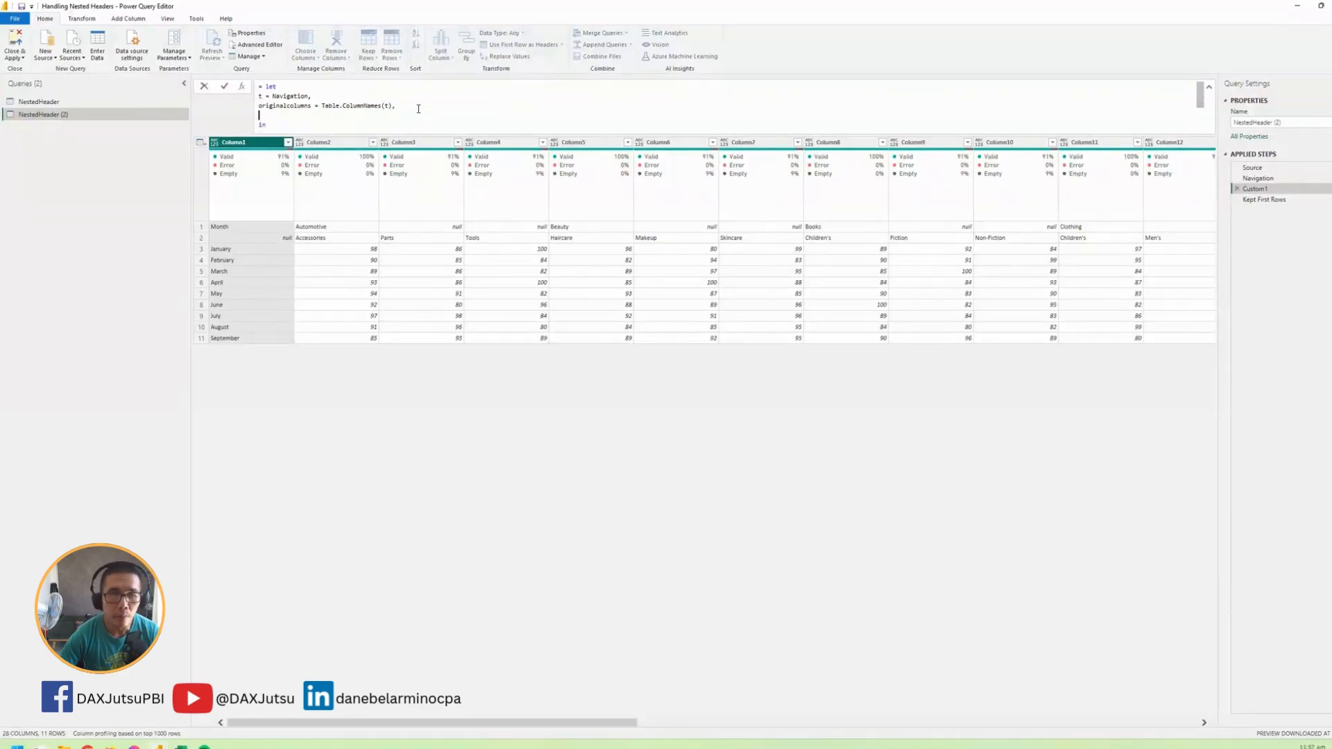
text(FirstN =)
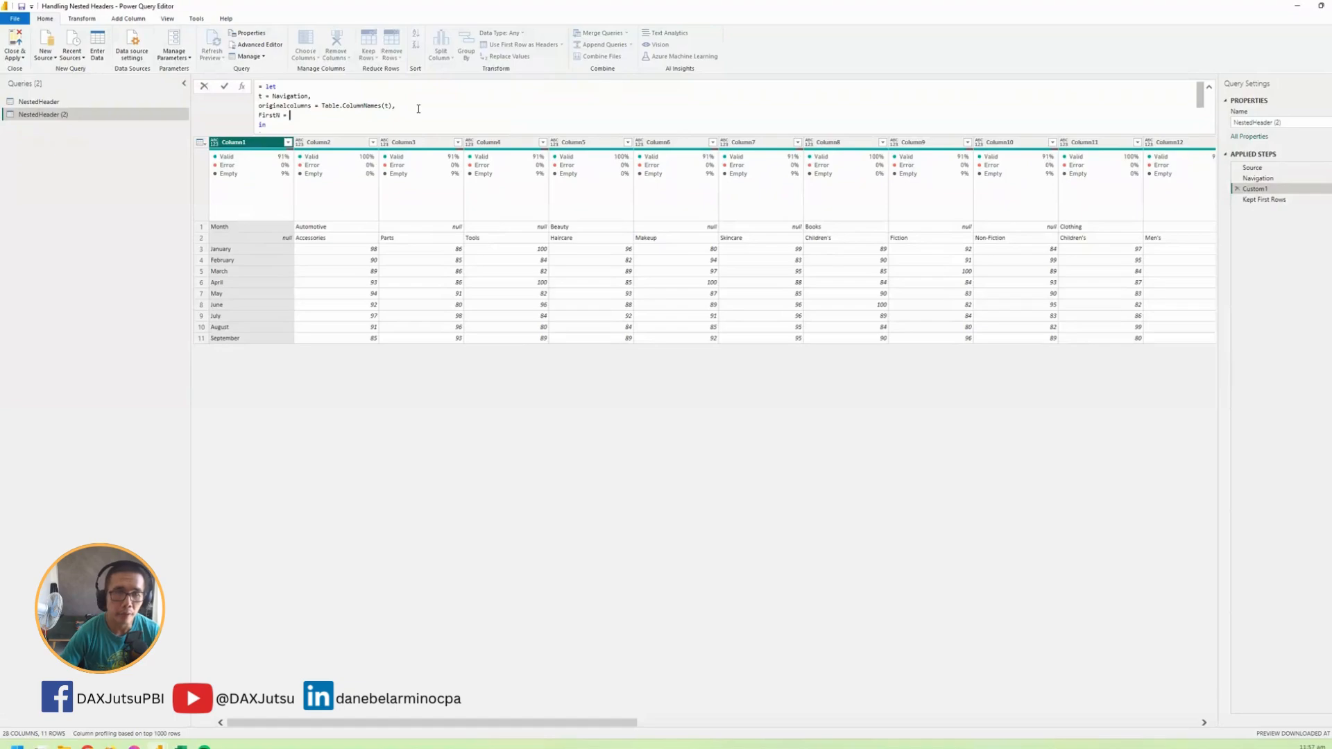
key(ctrl+v)
text())
click(297, 115)
key(BackSpace)
Replace the Custom1 argument of Table.FirstN with originalcolumns and commit the formula
double_click(297, 106)
key(ctrl+c)
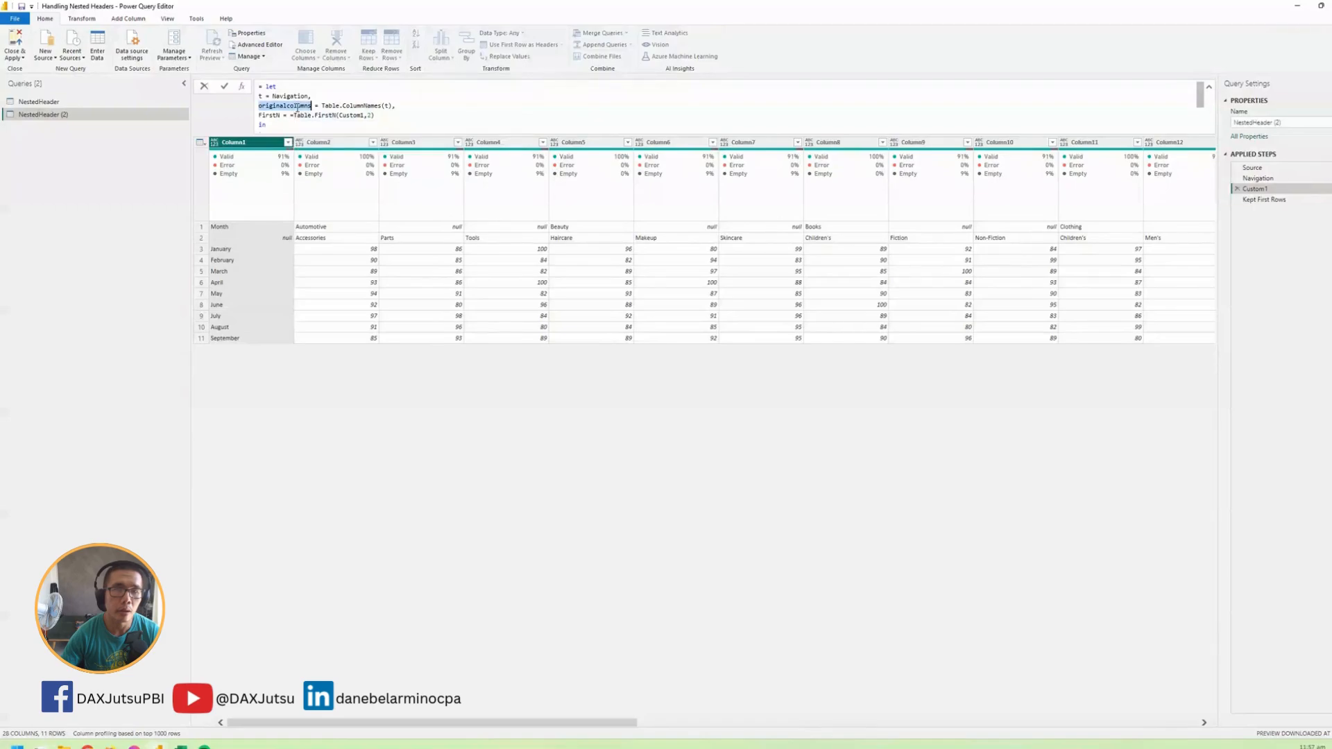
double_click(365, 115)
key(ctrl+v)
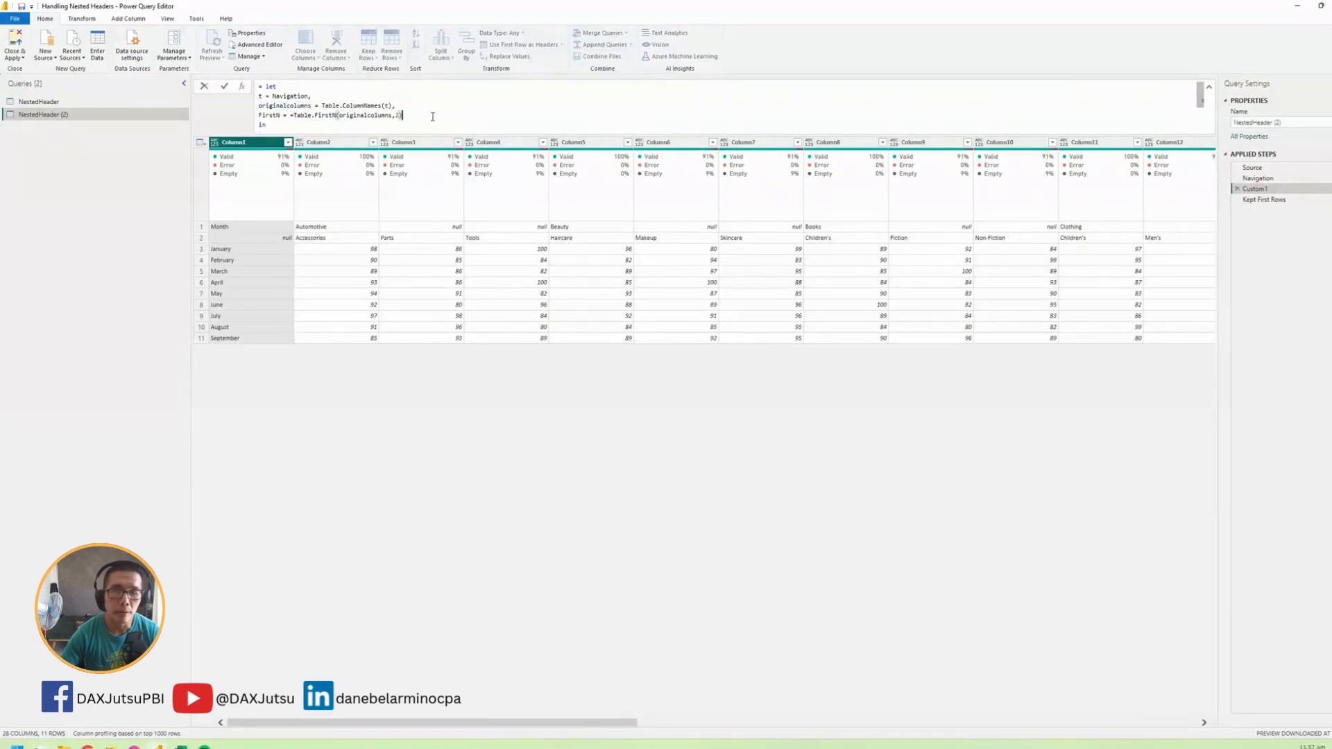
key(Return)
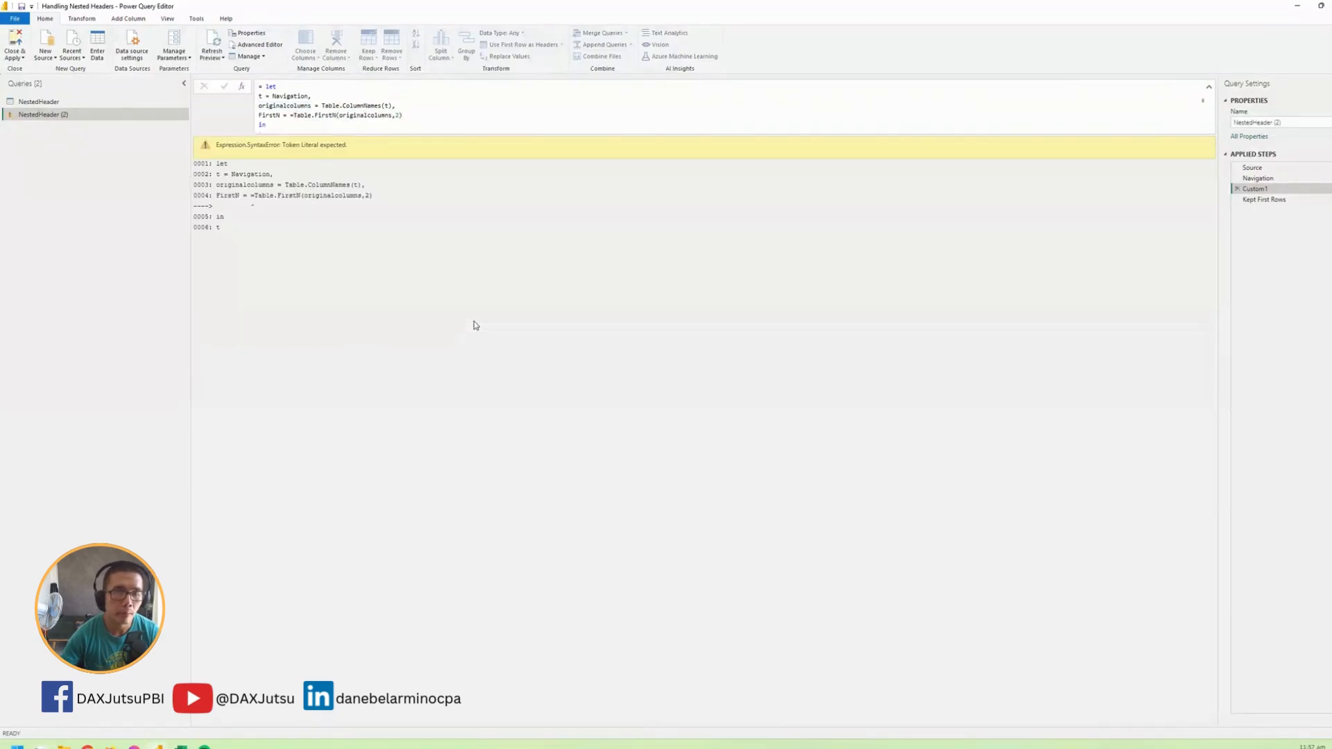
Remove the duplicate equals sign before Table.FirstN and commit the formula again
click(411, 115)
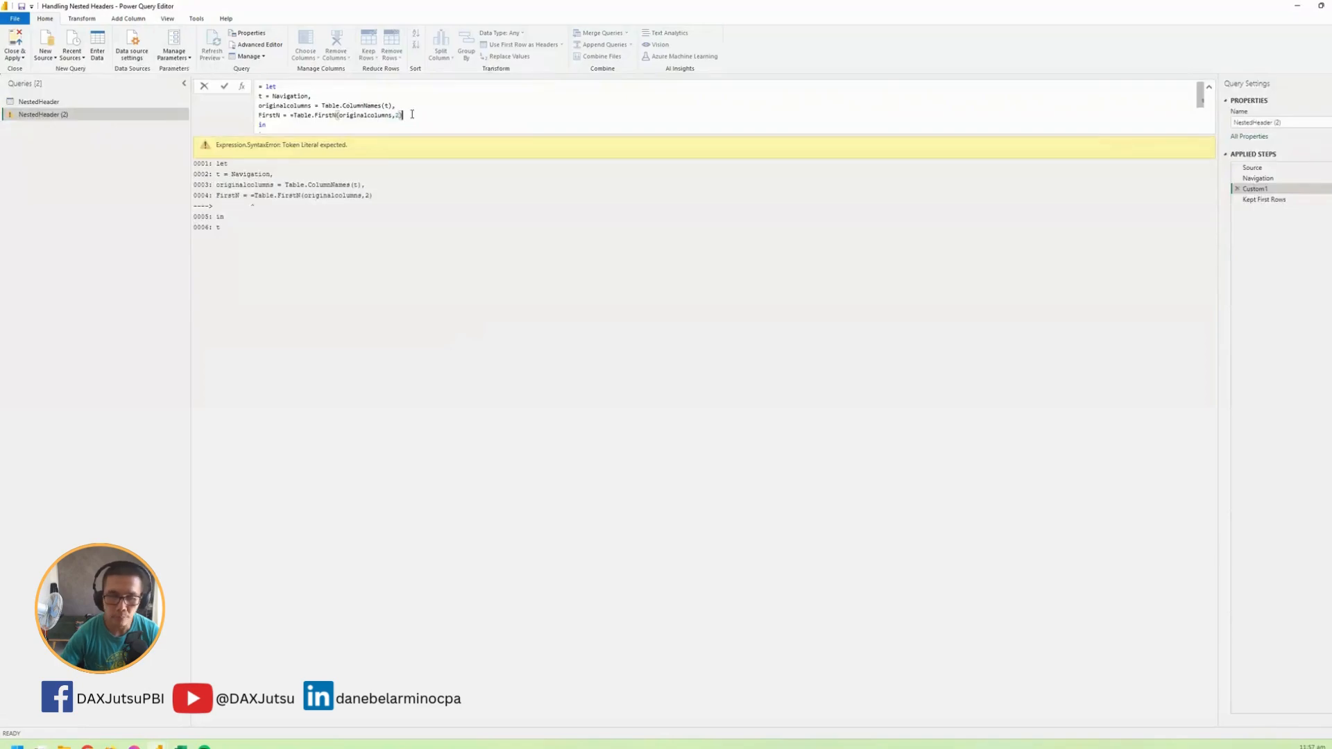
click(294, 117)
key(BackSpace)
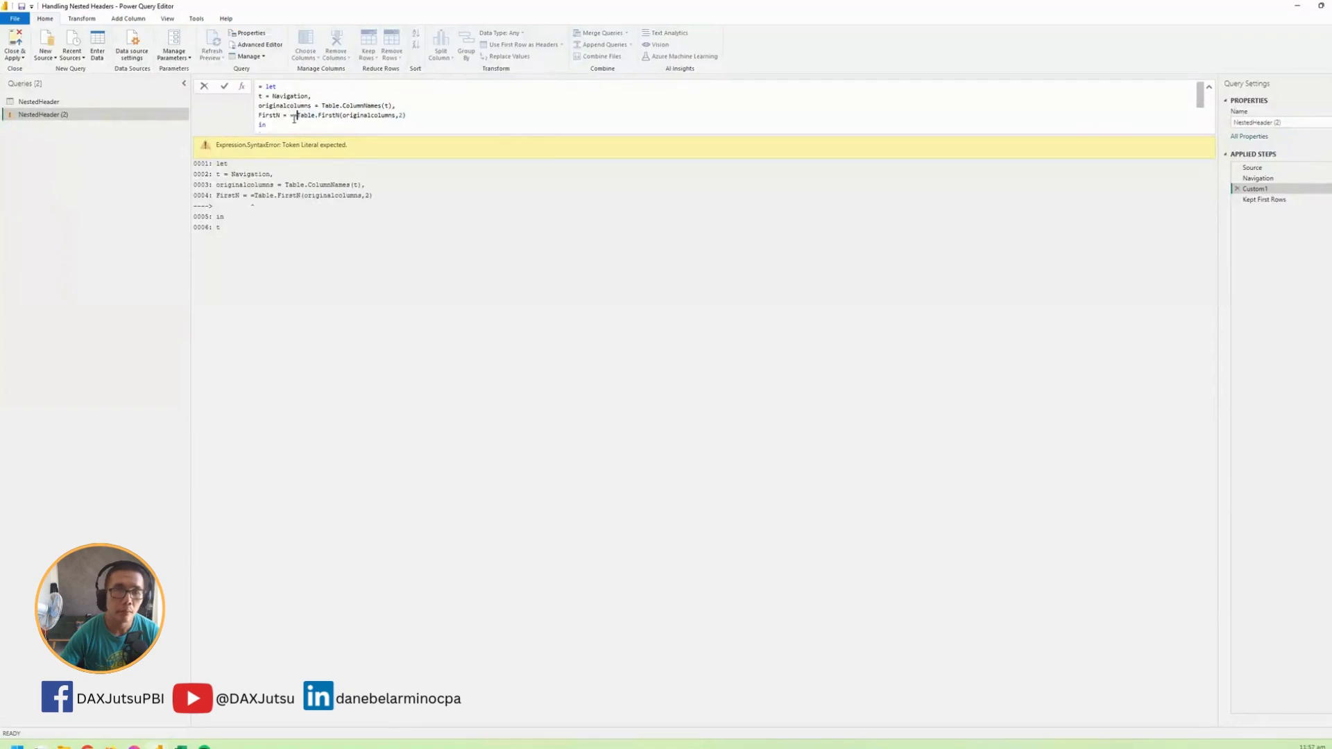
key(Return)
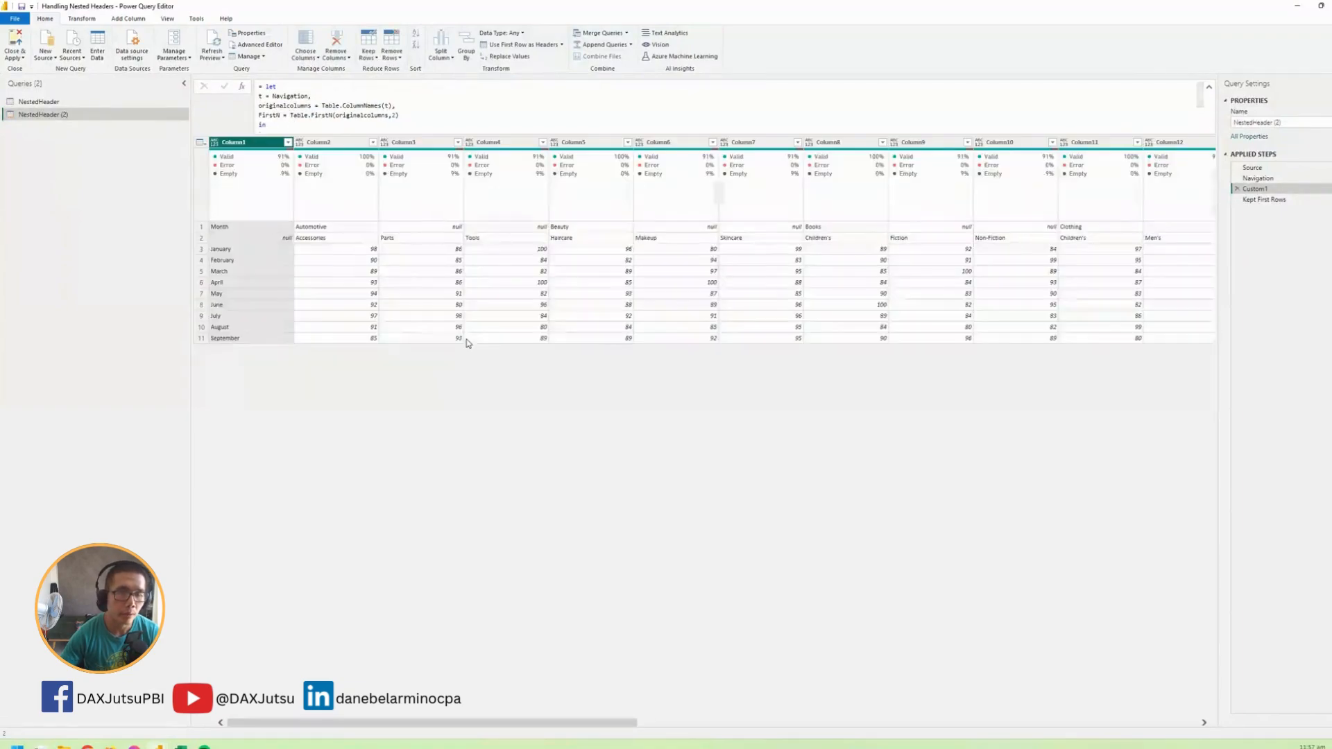
Make the let expression return FirstN instead of t and commit the formula
double_click(277, 115)
key(ctrl+c)
scroll(277, 115, down, 2)
double_click(260, 107)
key(ctrl+v)
key(Return)
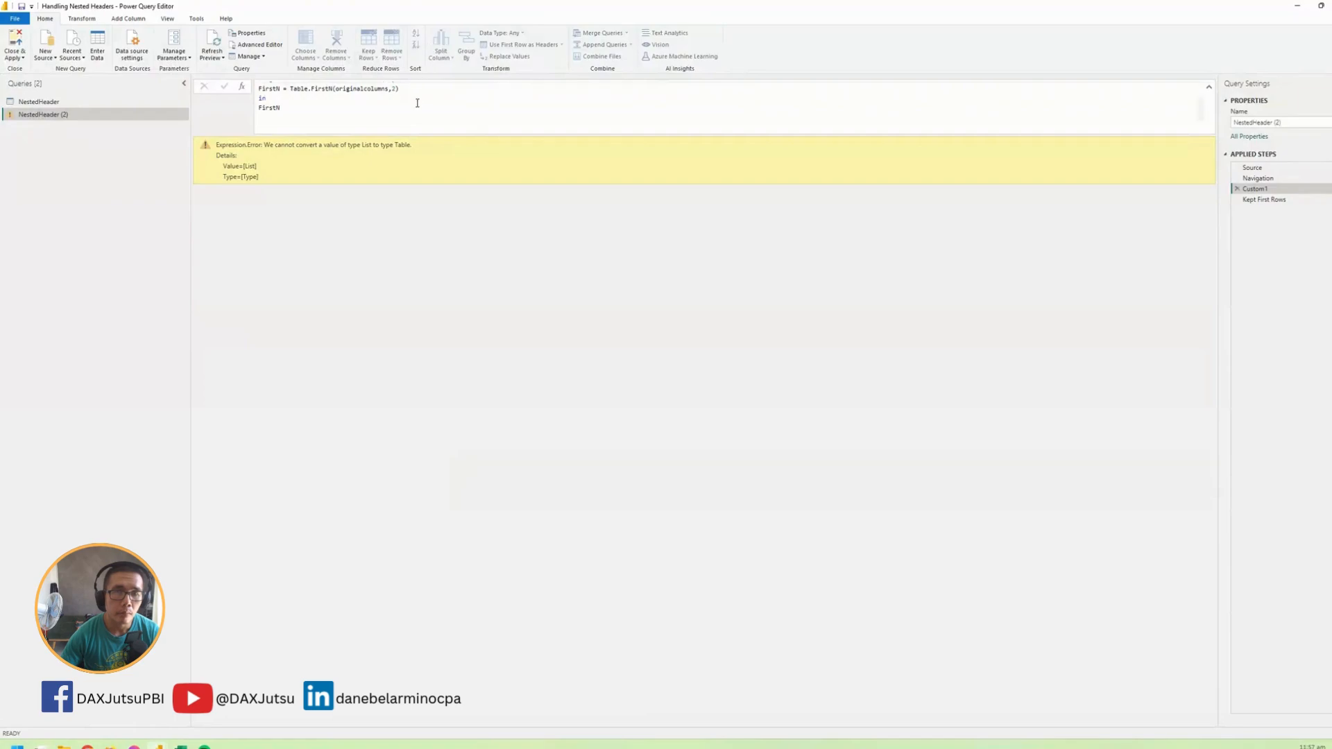
Delete the Kept First Rows step from the applied steps
scroll(410, 107, up, 1)
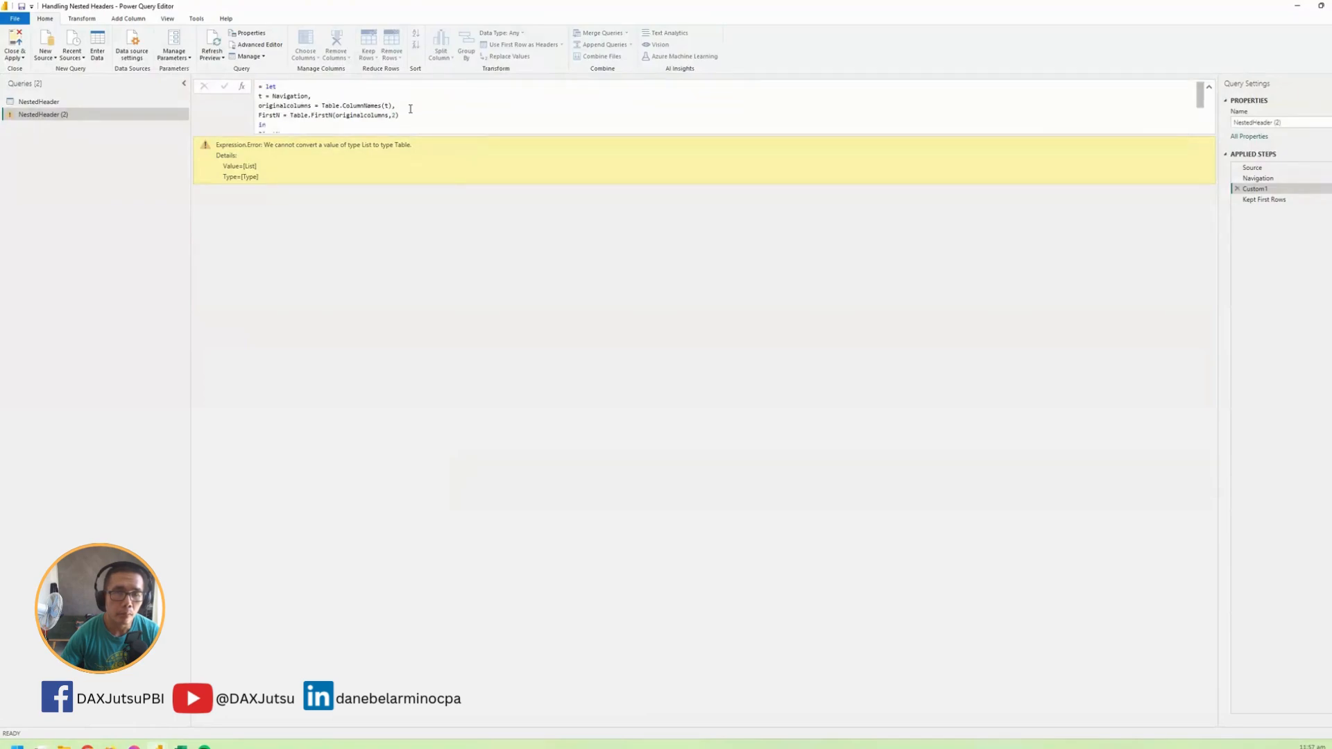
scroll(410, 109, down, 1)
scroll(410, 109, up, 1)
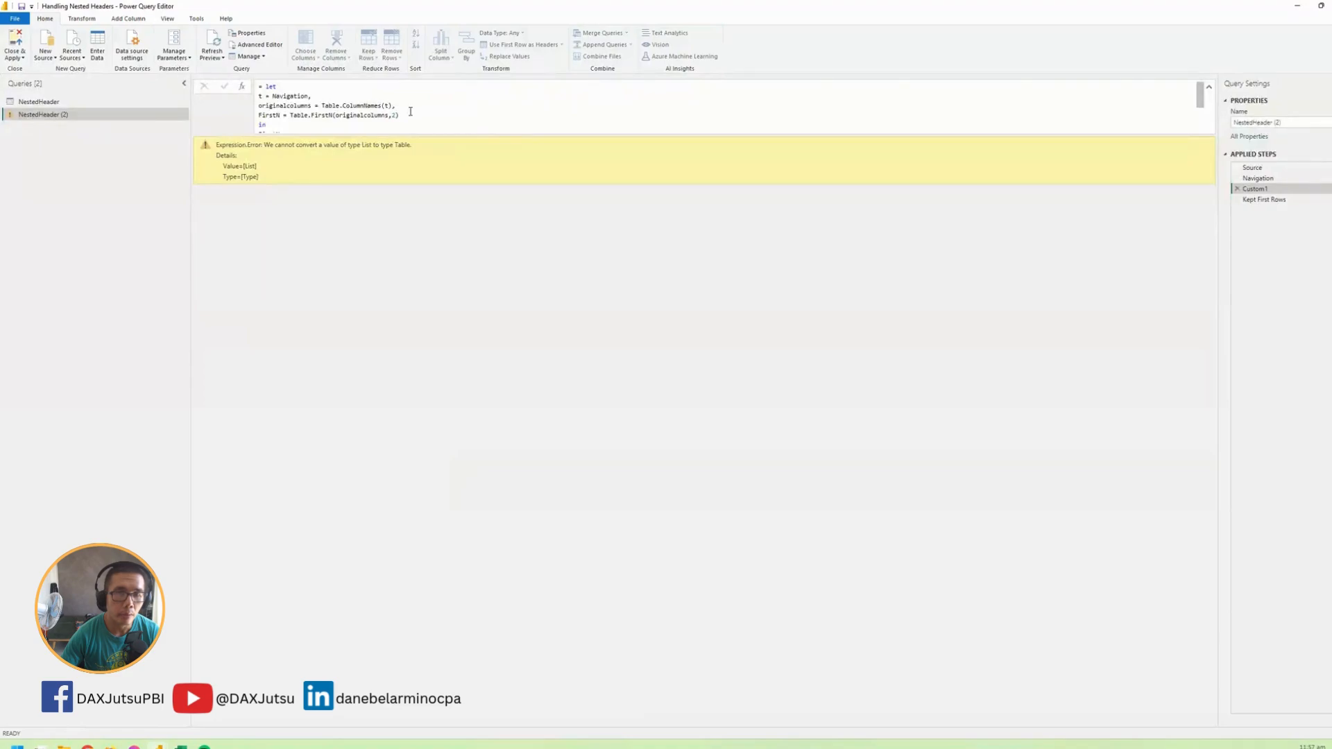
scroll(410, 111, down, 1)
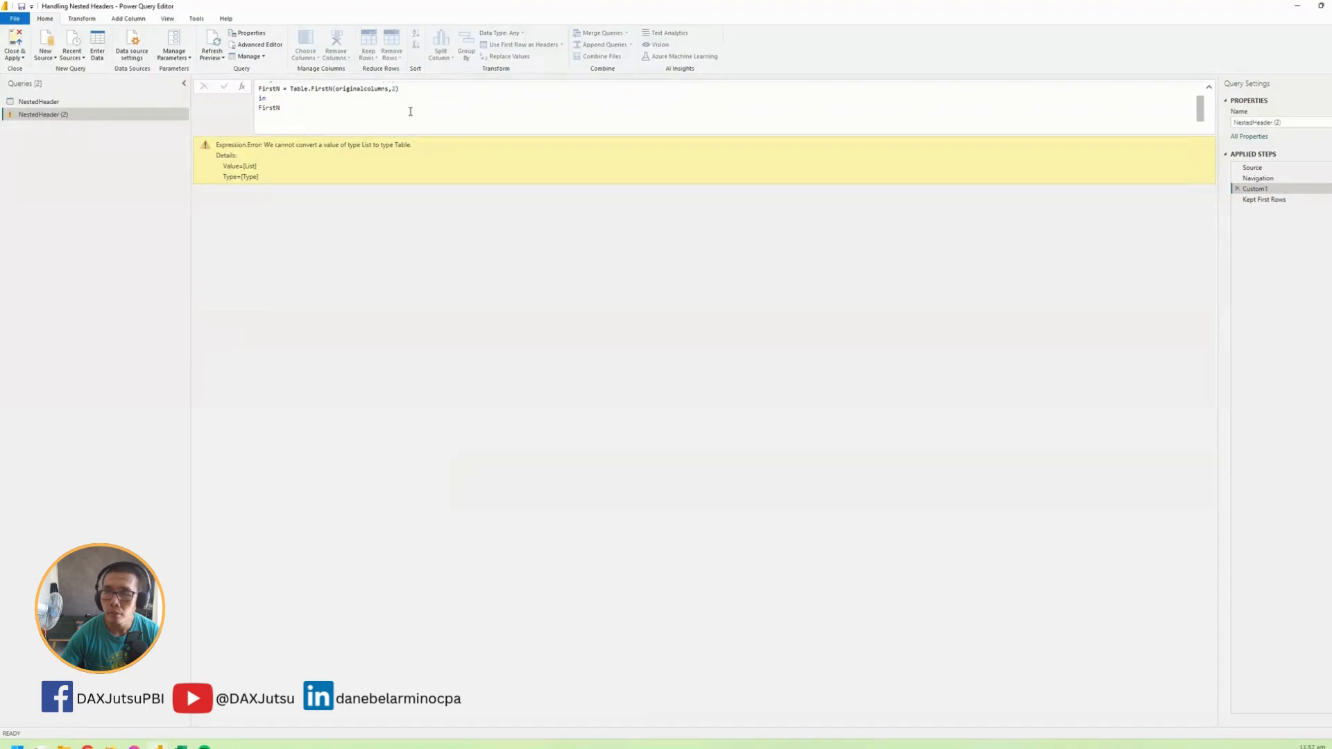
click(1263, 199)
click(1235, 199)
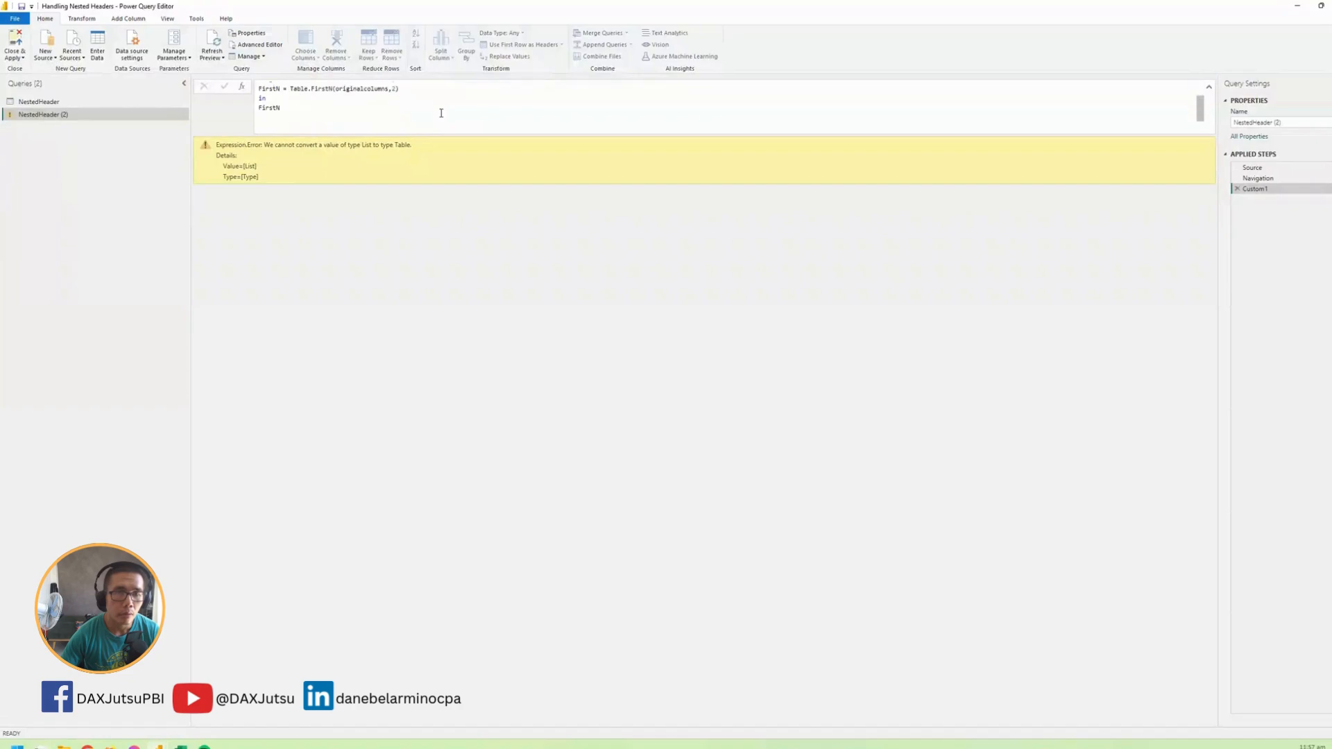
Examine the t, originalcolumns and FirstN definitions in the let expression and how they refer to one another
drag(312, 96, 262, 96)
double_click(267, 115)
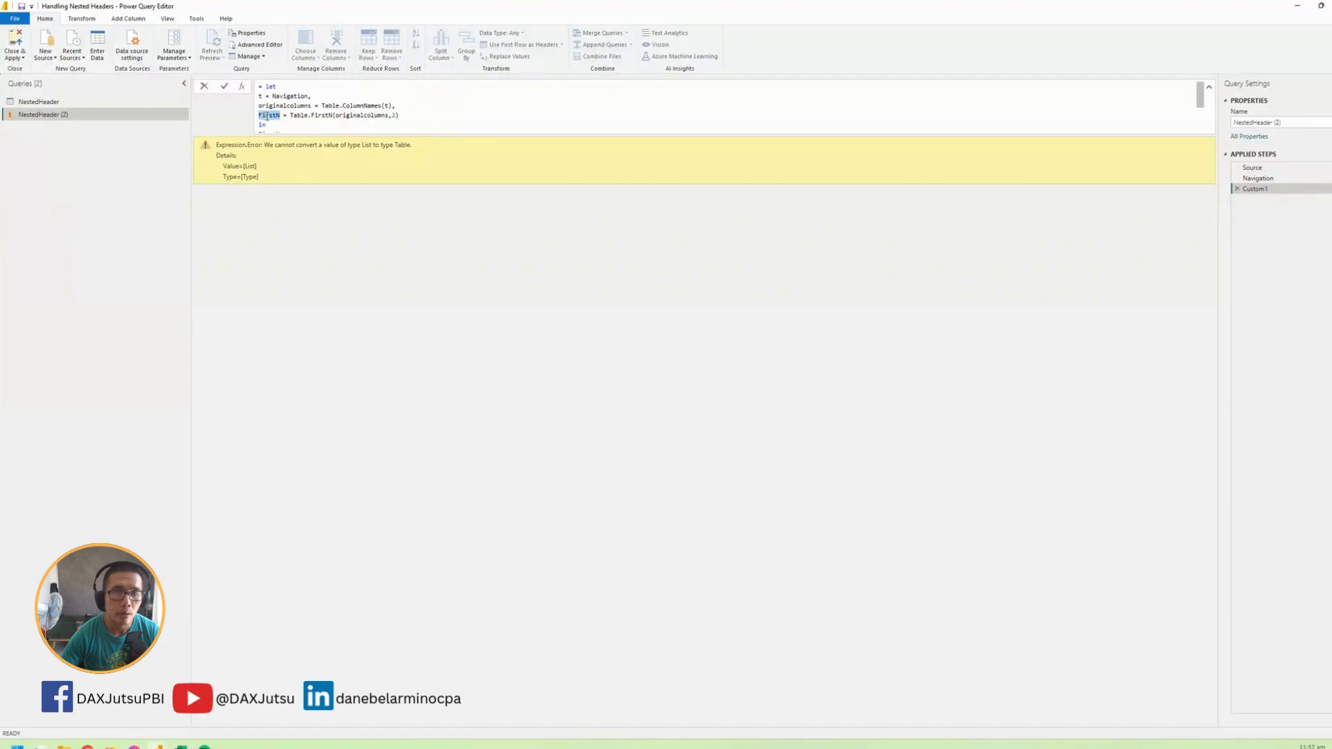
scroll(286, 119, down, 1)
double_click(269, 108)
scroll(370, 92, up, 1)
double_click(288, 96)
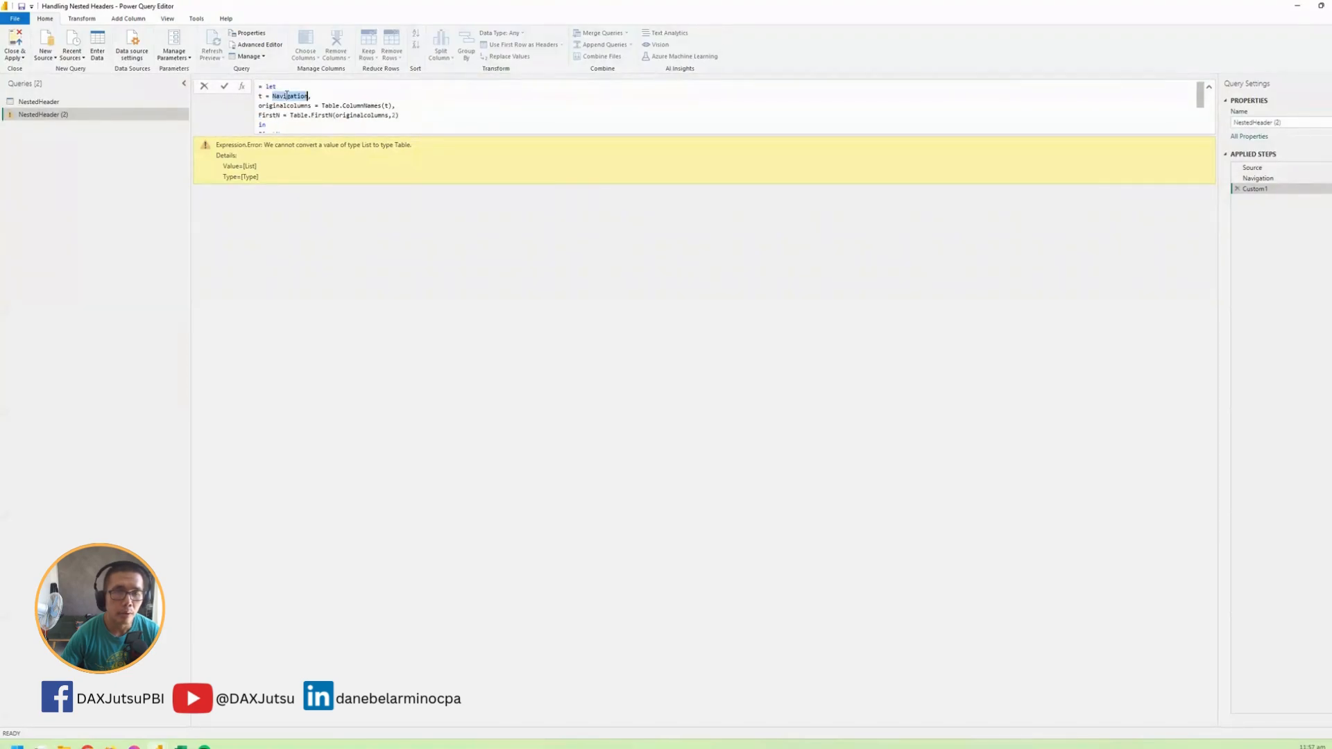
click(262, 99)
key(shift+End)
click(261, 96)
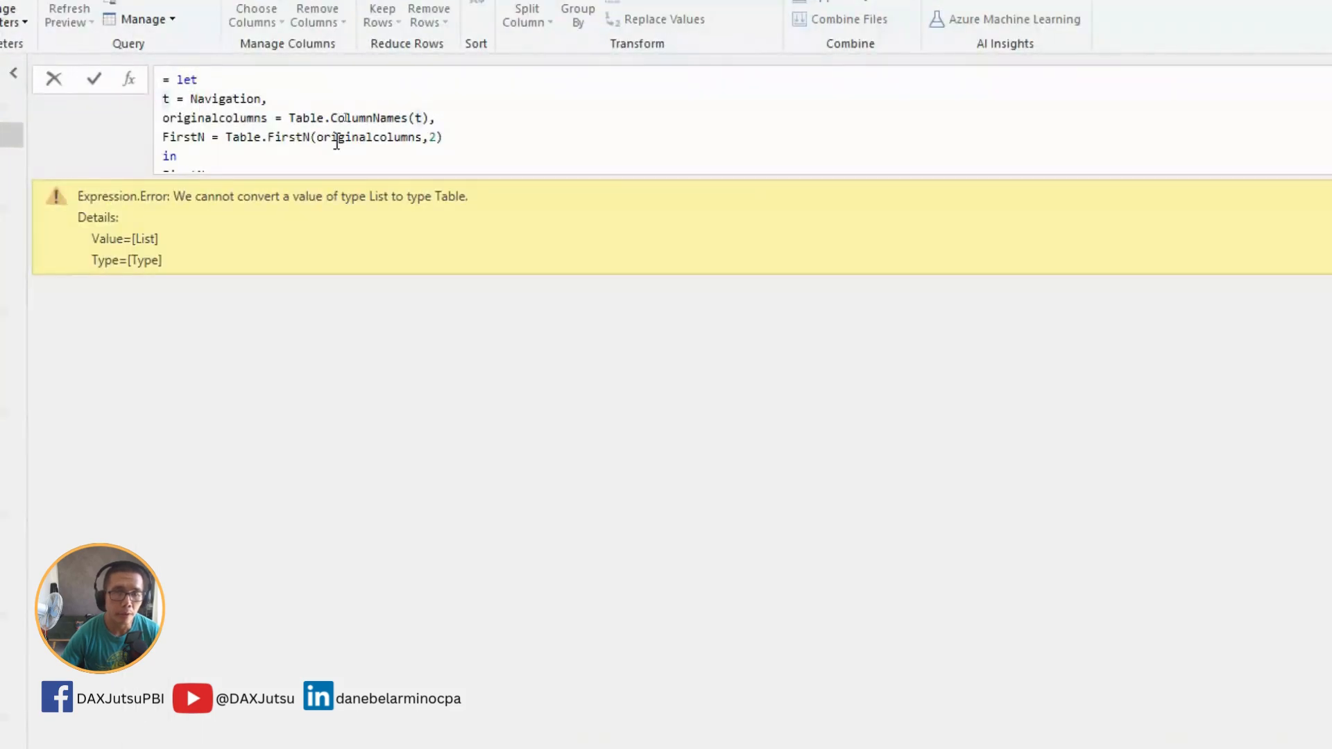
Change the first argument of Table.FirstN from originalcolumns to t and commit the formula
double_click(337, 136)
text(t)
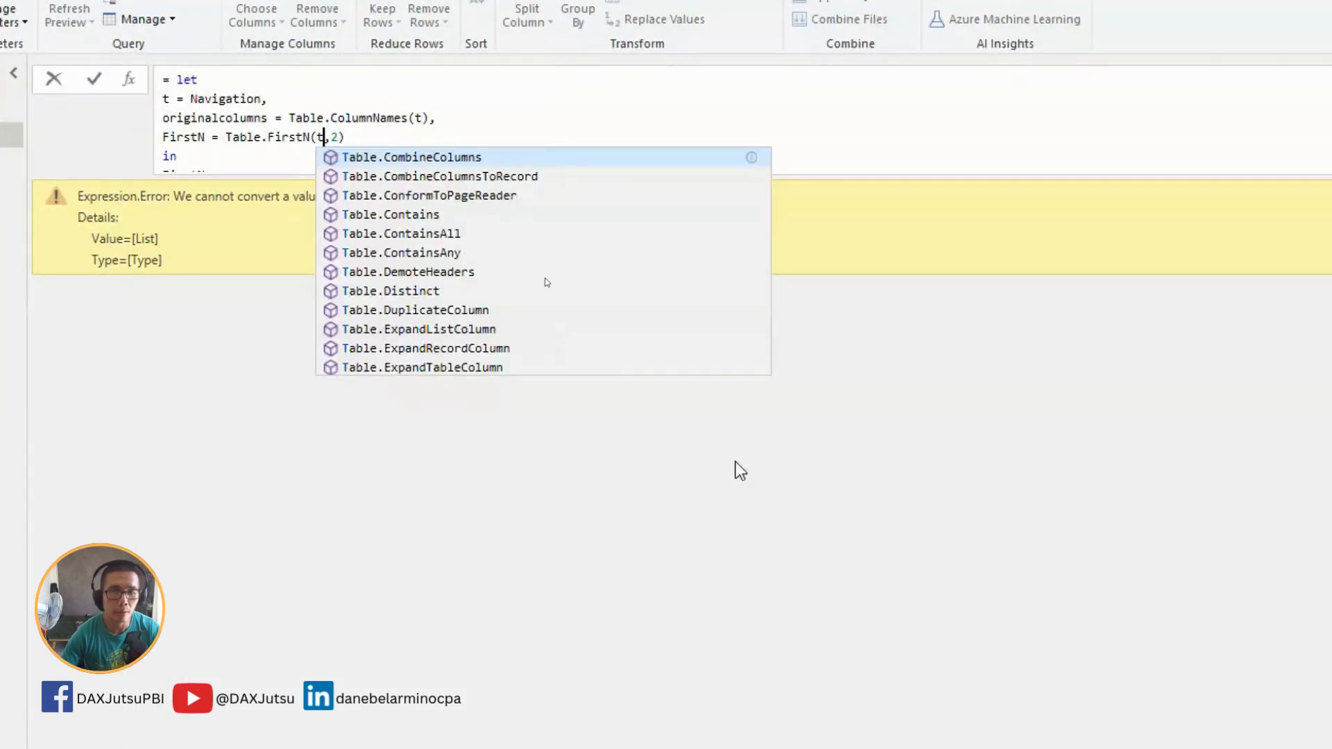
click(735, 464)
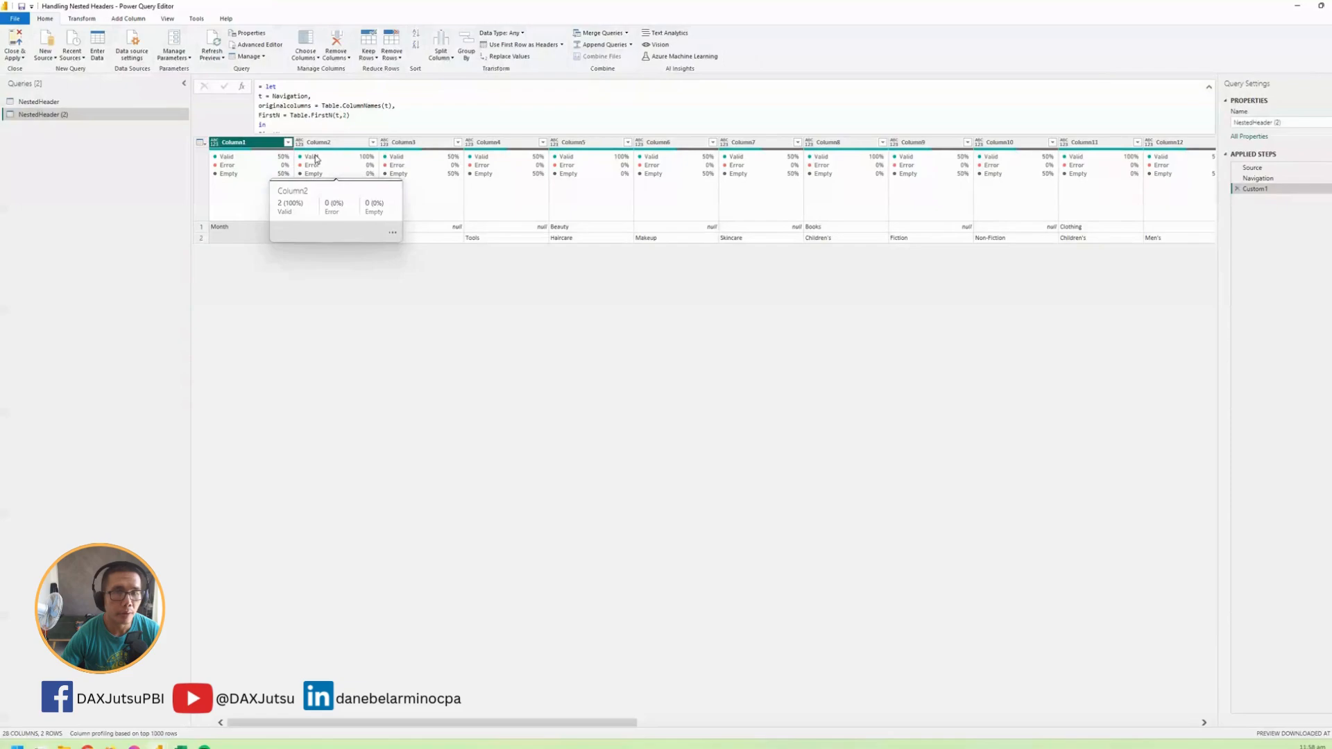
Transpose the two-row table and copy the generated Table.Transpose formula
click(82, 19)
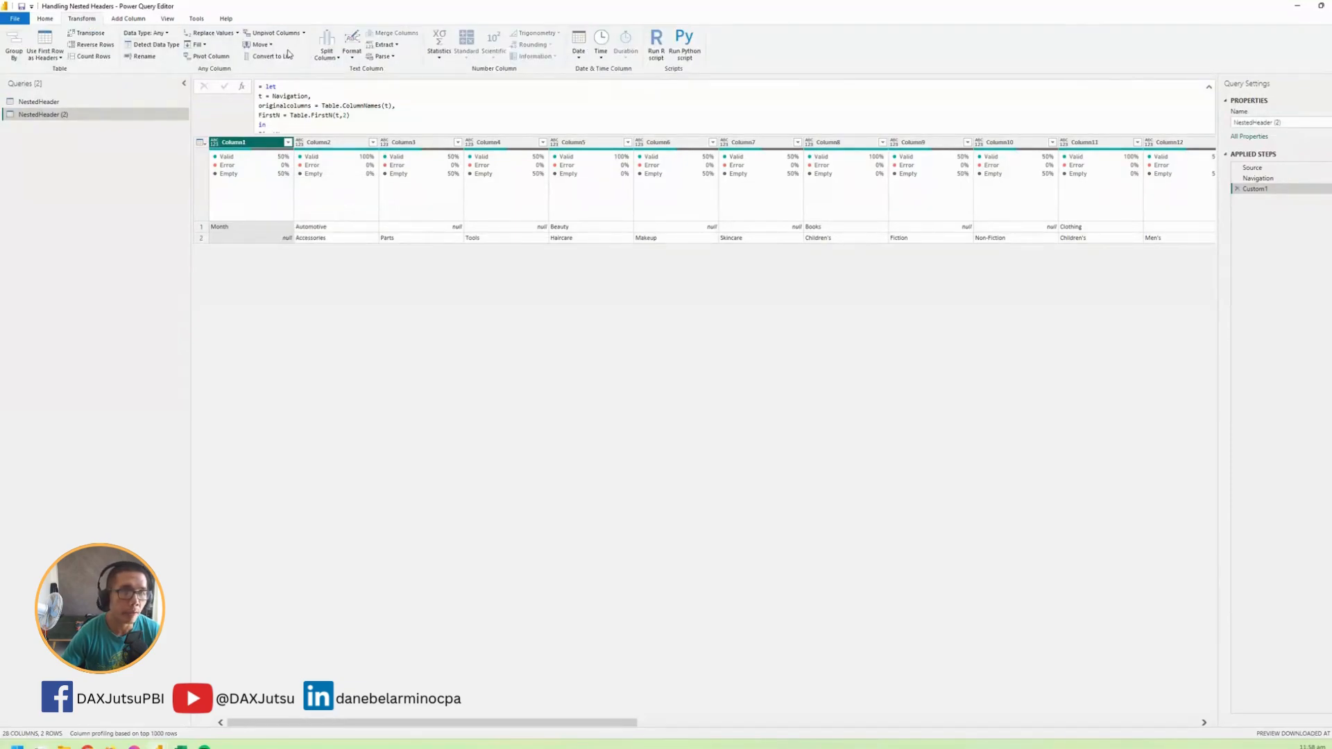
click(89, 33)
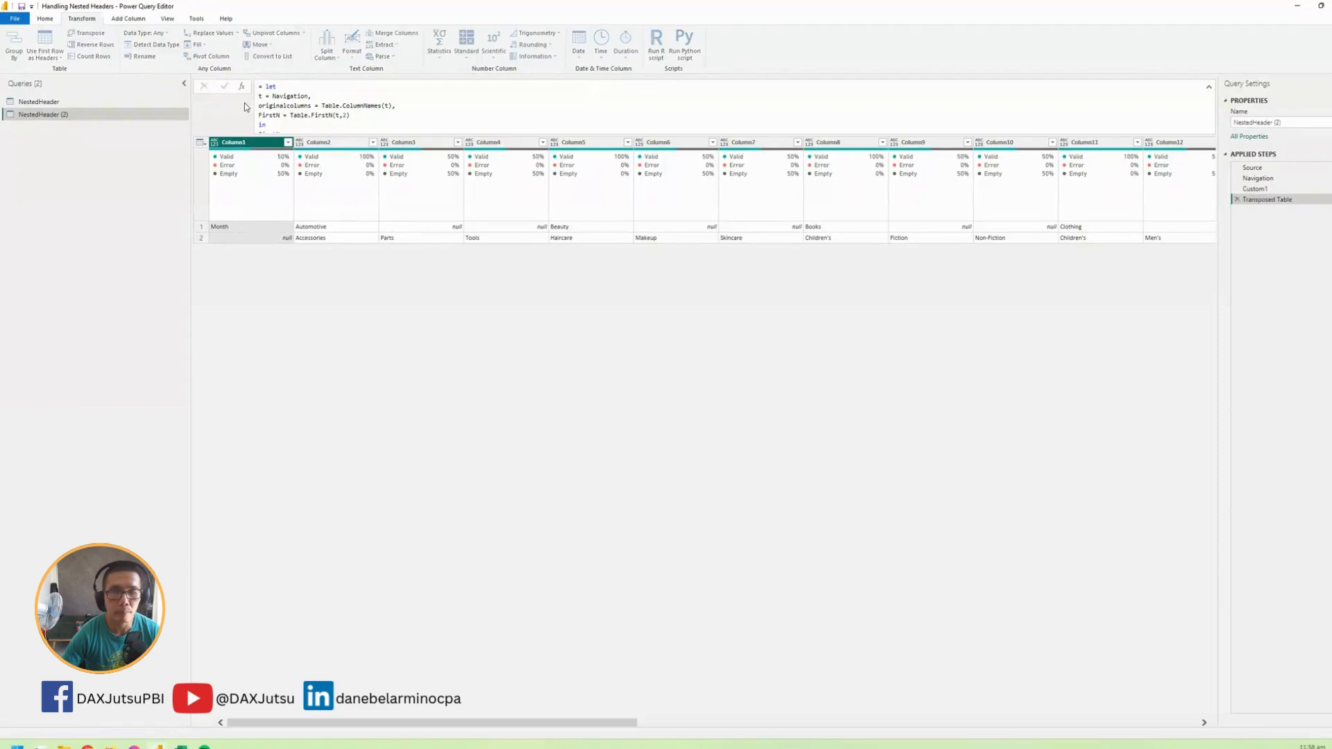
drag(354, 86, 258, 87)
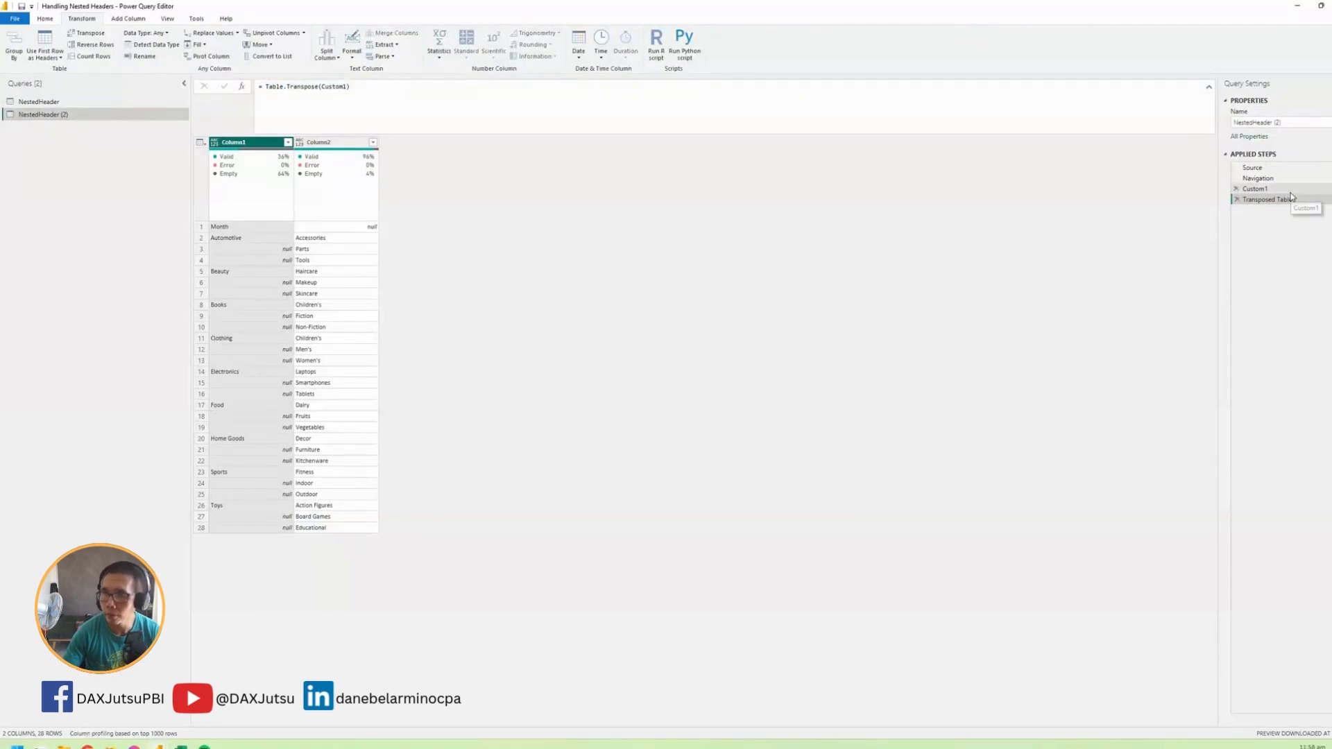
Add the definition Transposed = Table.Transpose(FirstN) after FirstN in the Custom1 let expression
click(1254, 189)
scroll(422, 118, down, 1)
click(408, 93)
text(,)
key(Return)
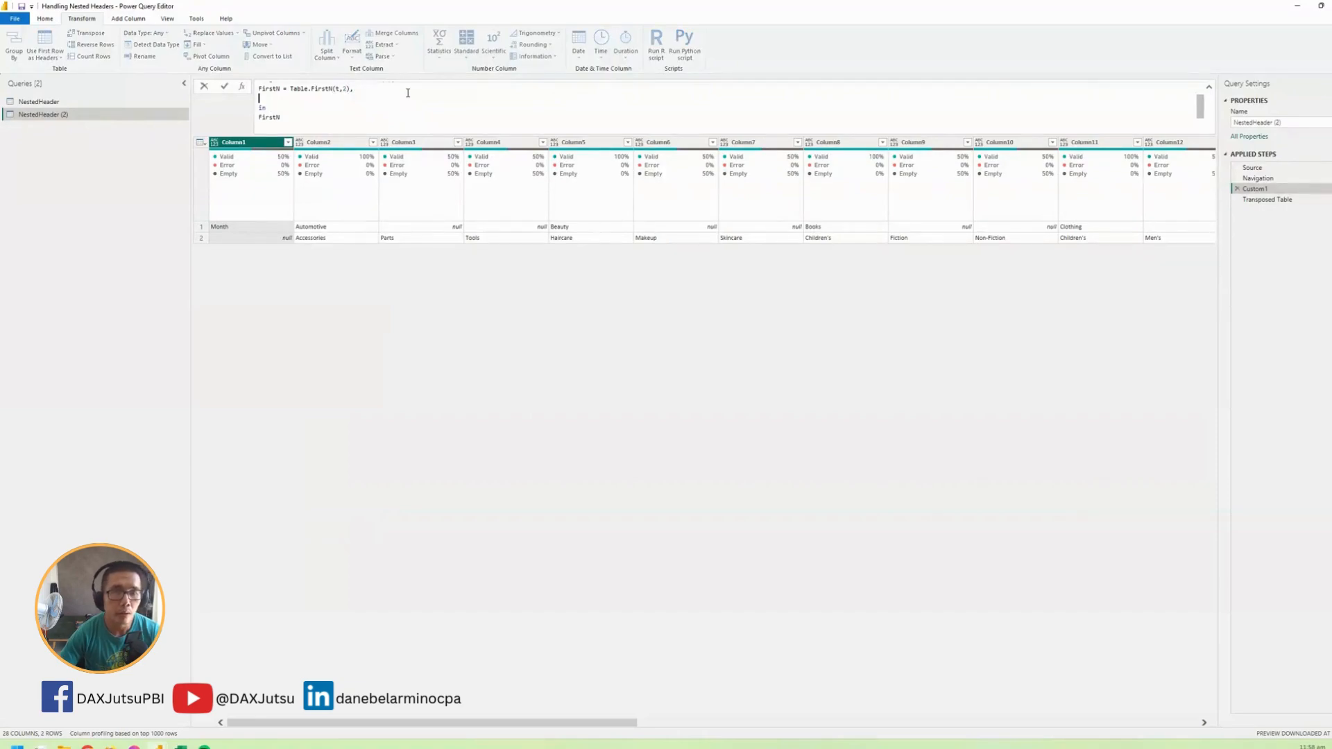
text(Transposed = Table.Transpose(Custom1))
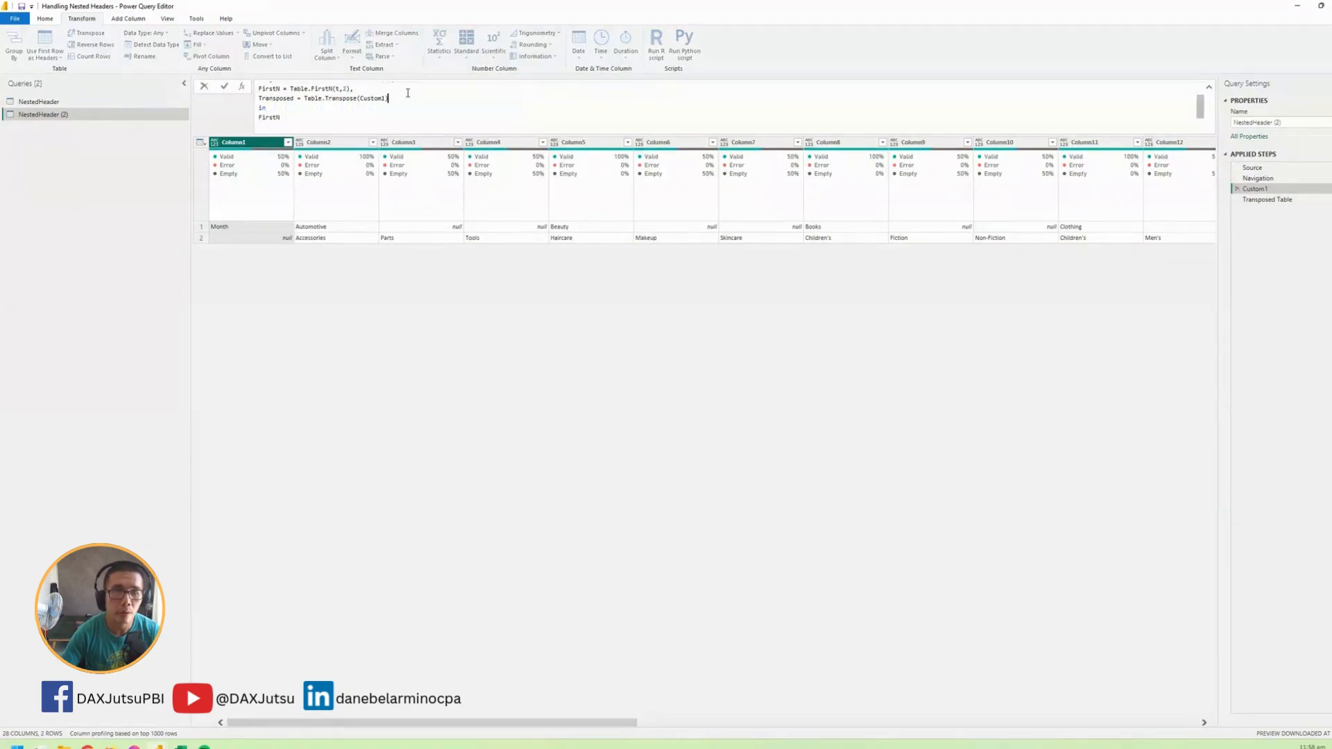
double_click(277, 89)
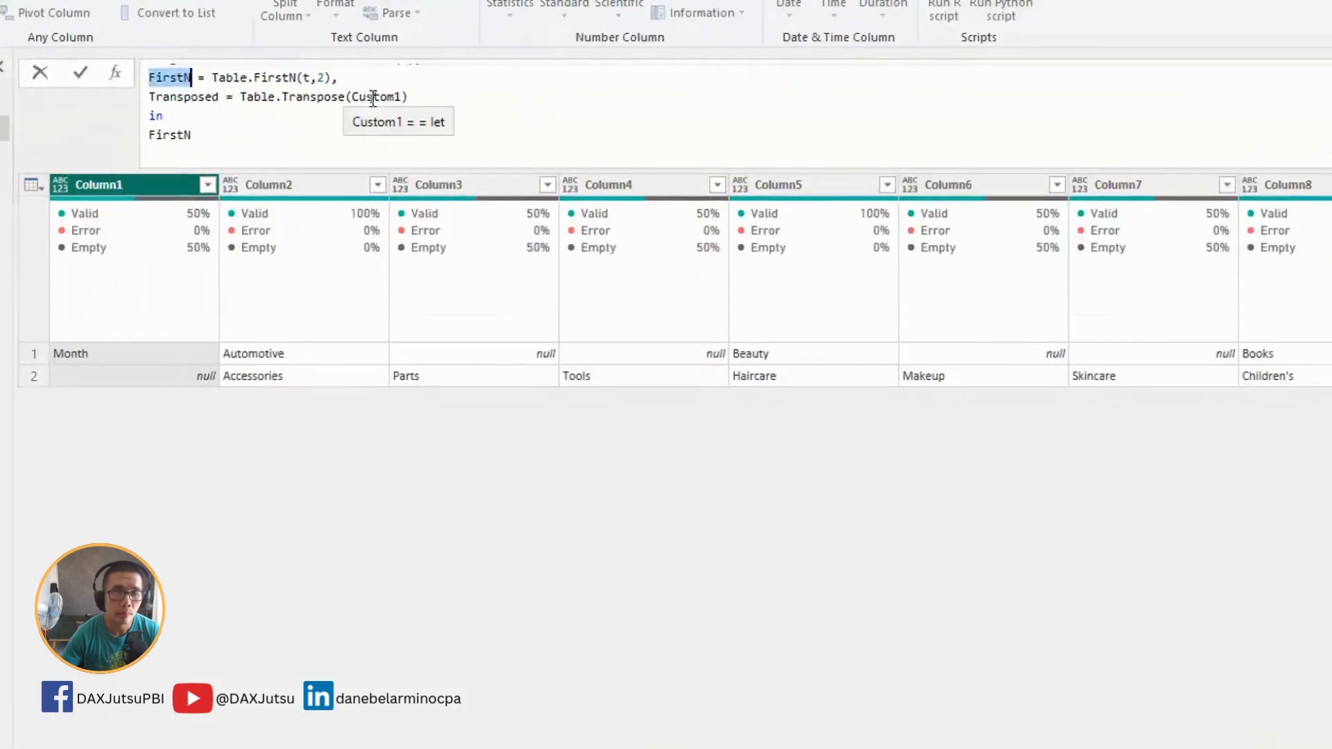
double_click(373, 98)
key(ctrl+v)
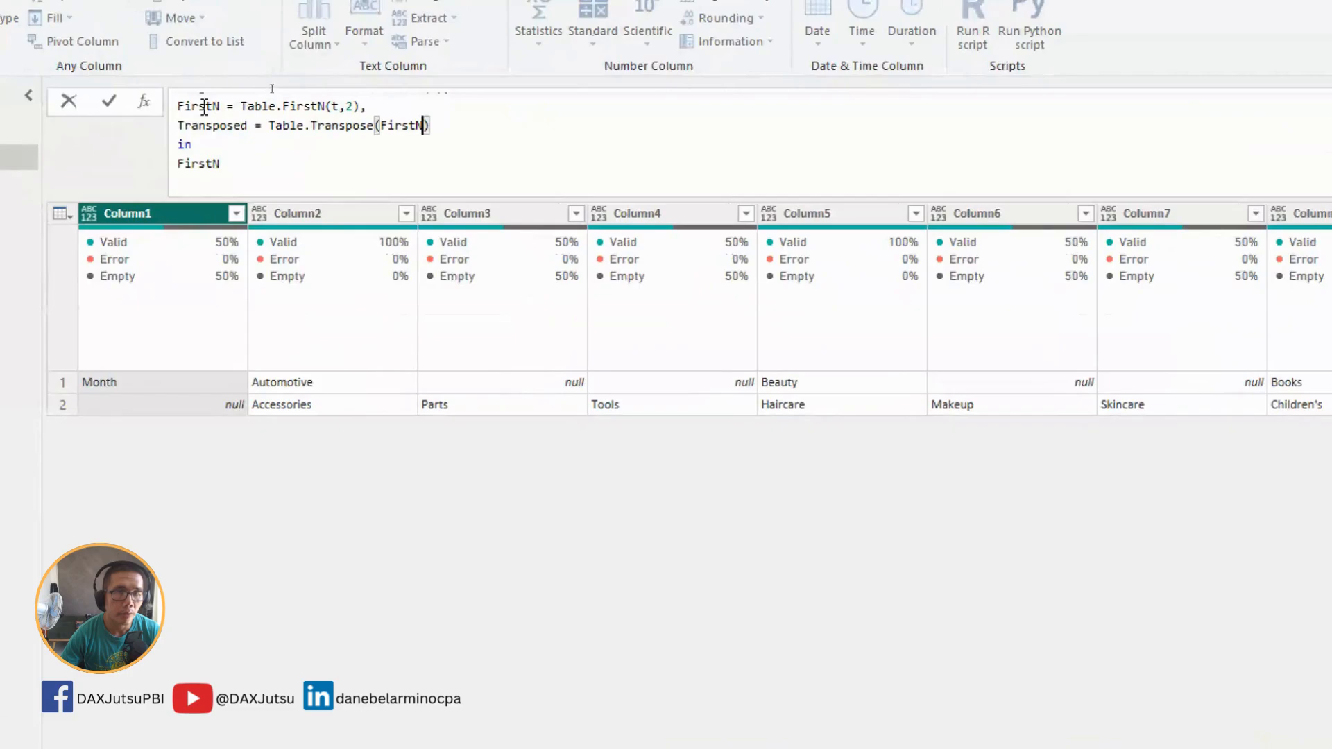
Make the let expression return Transposed, commit it, and delete the separate Transposed Table step
double_click(204, 106)
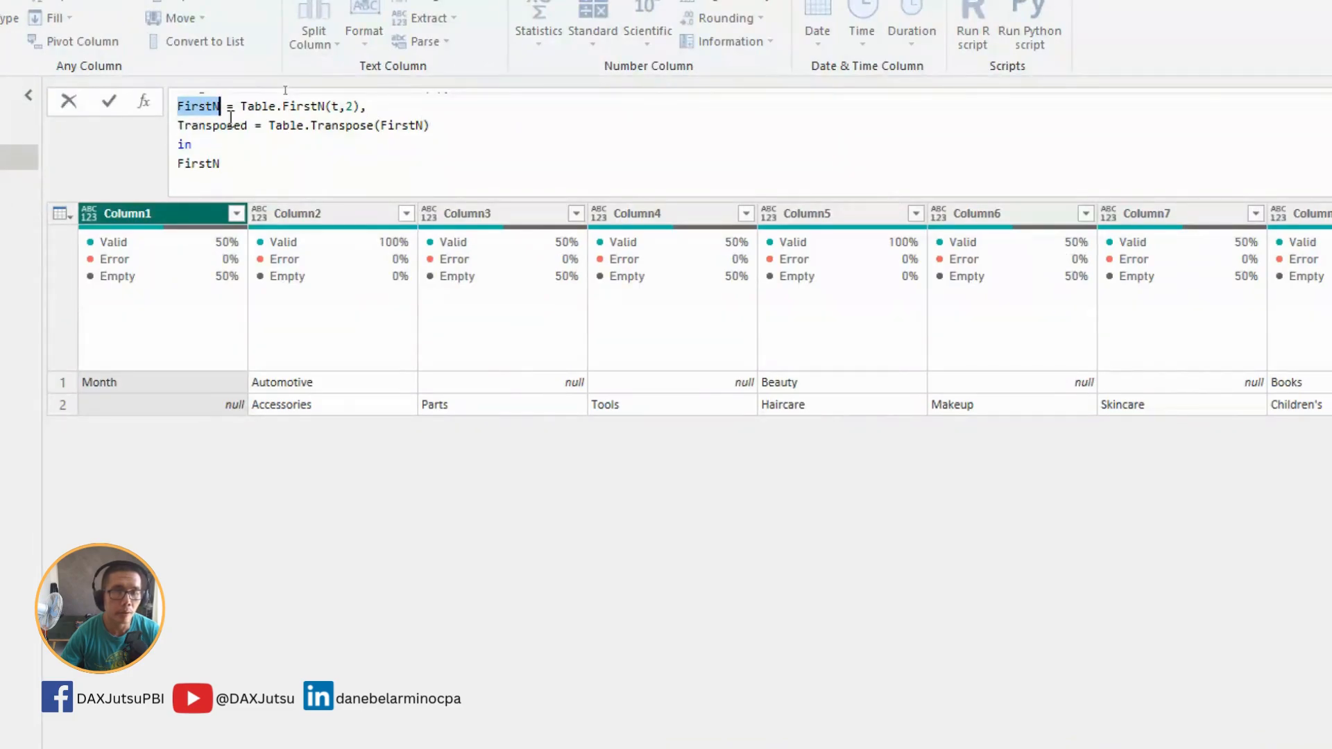
double_click(231, 126)
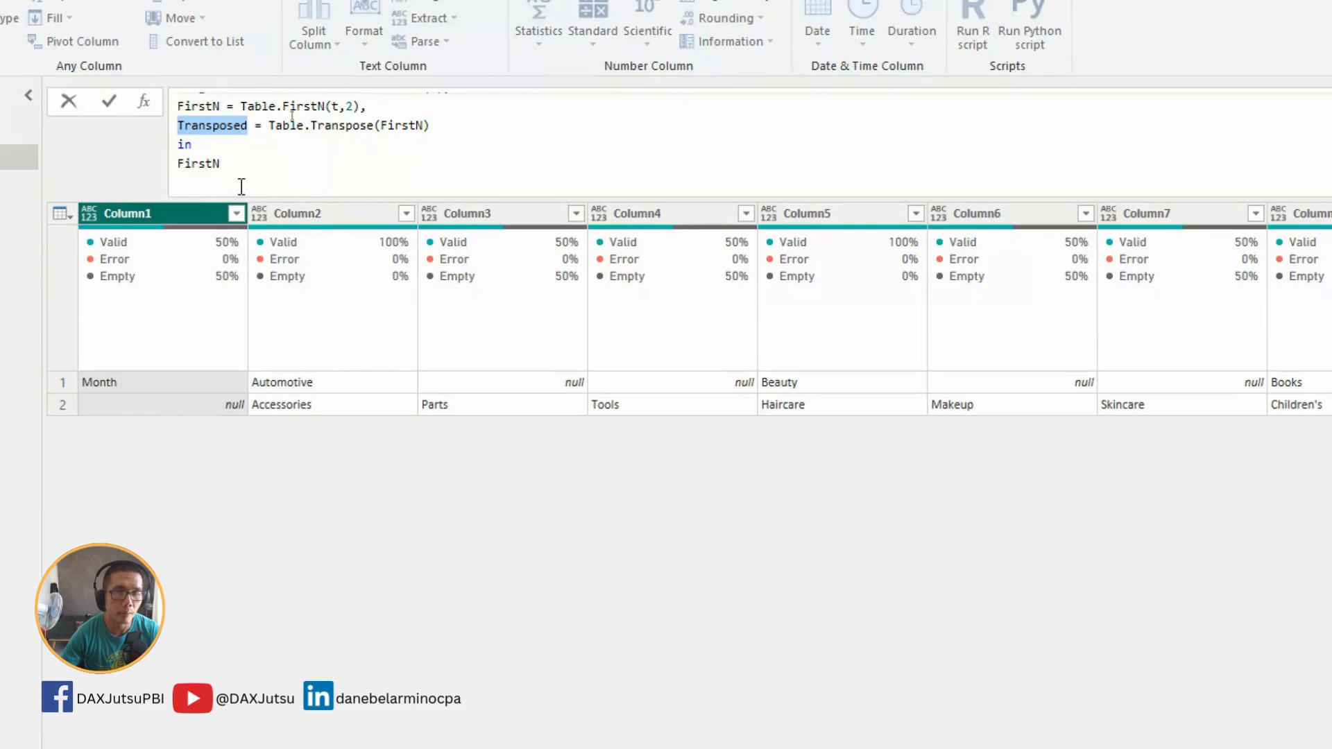
double_click(229, 163)
key(ctrl+v)
key(Return)
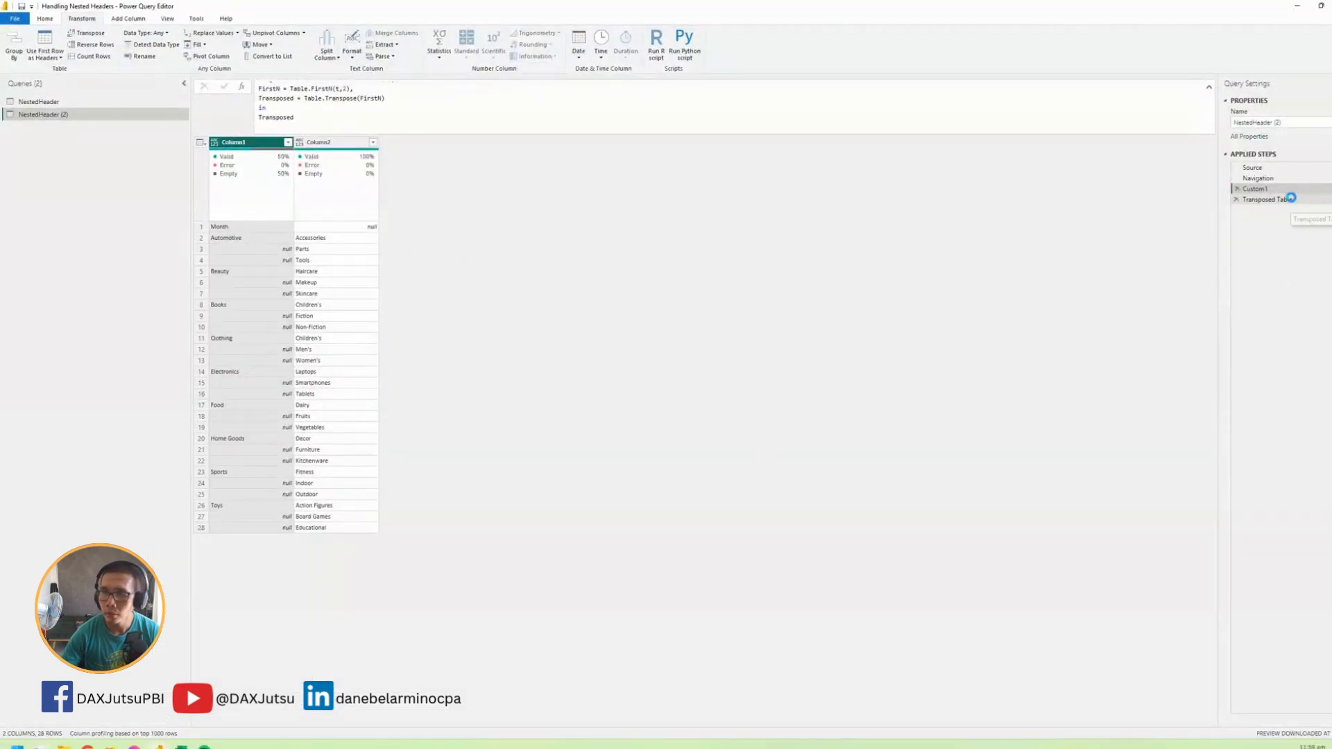
click(1236, 200)
click(1235, 200)
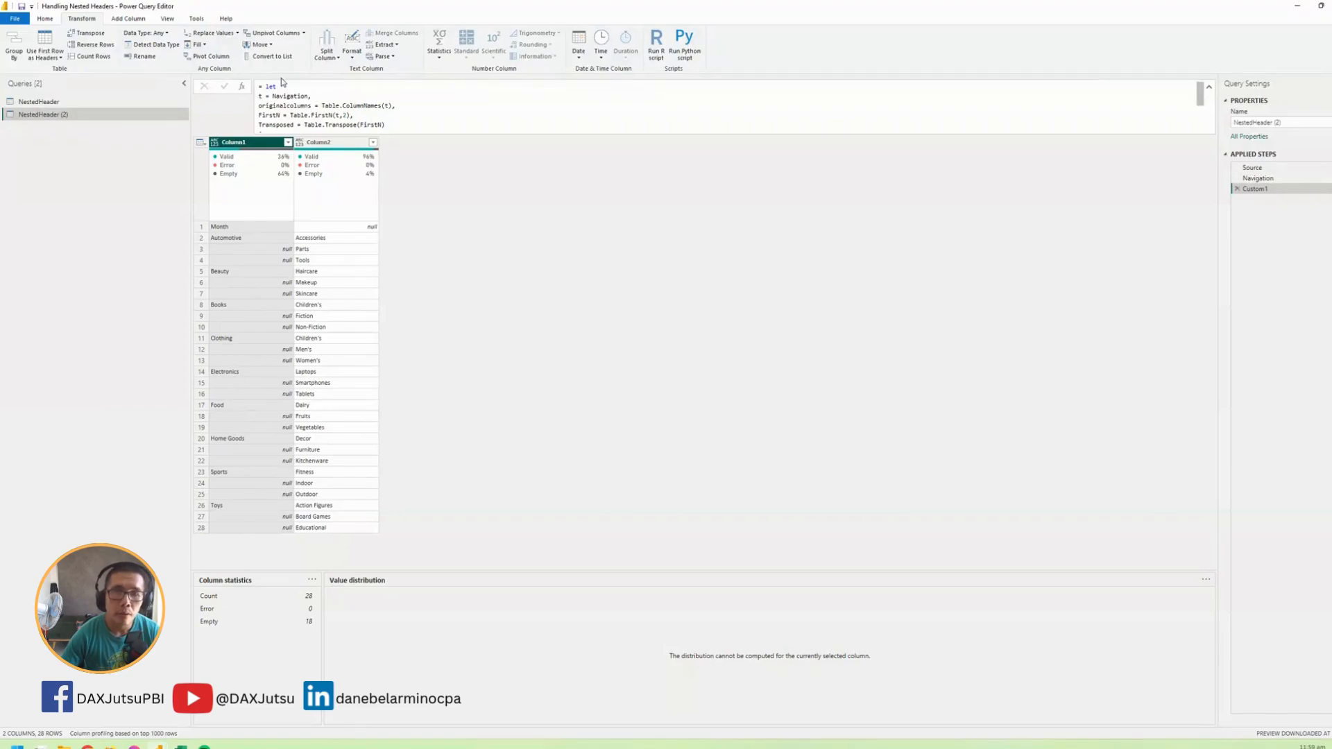
Fill down the empty cells of Column1 and copy the generated Table.FillDown formula
click(202, 44)
click(208, 56)
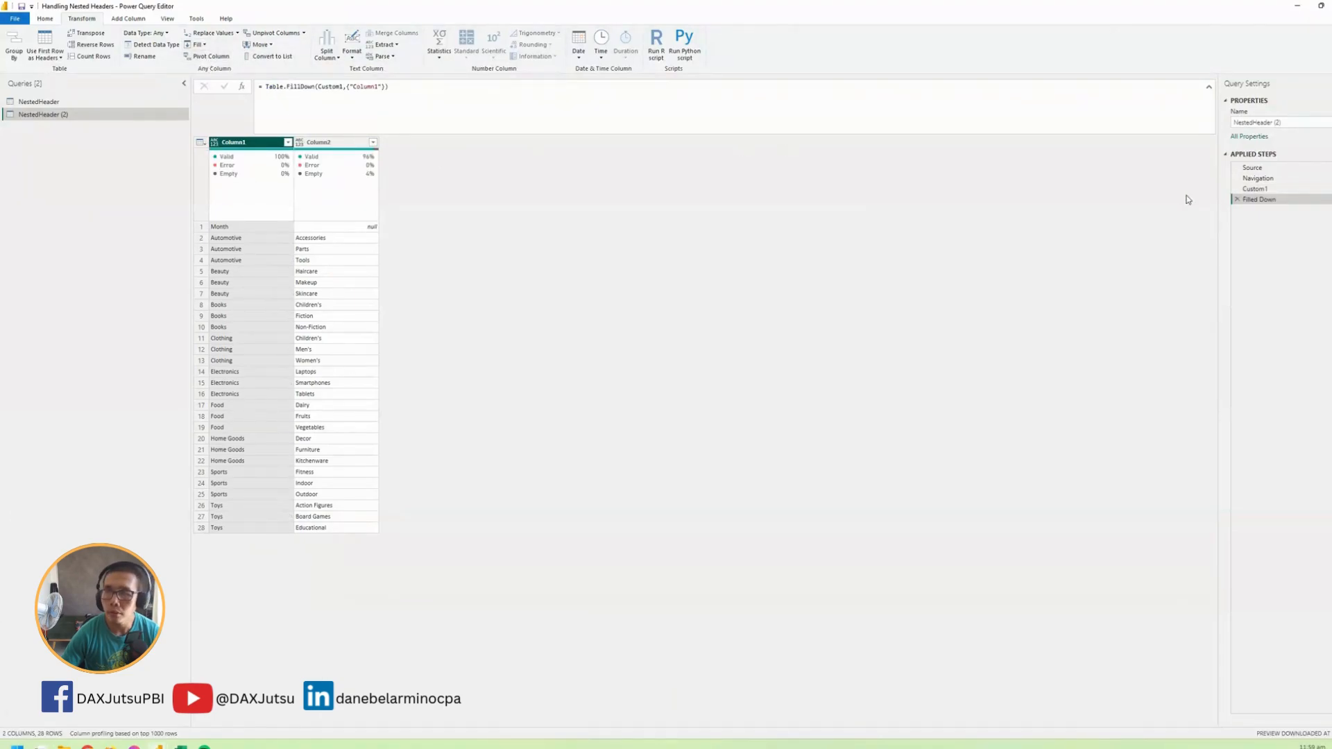
drag(494, 89, 140, 96)
key(ctrl+c)
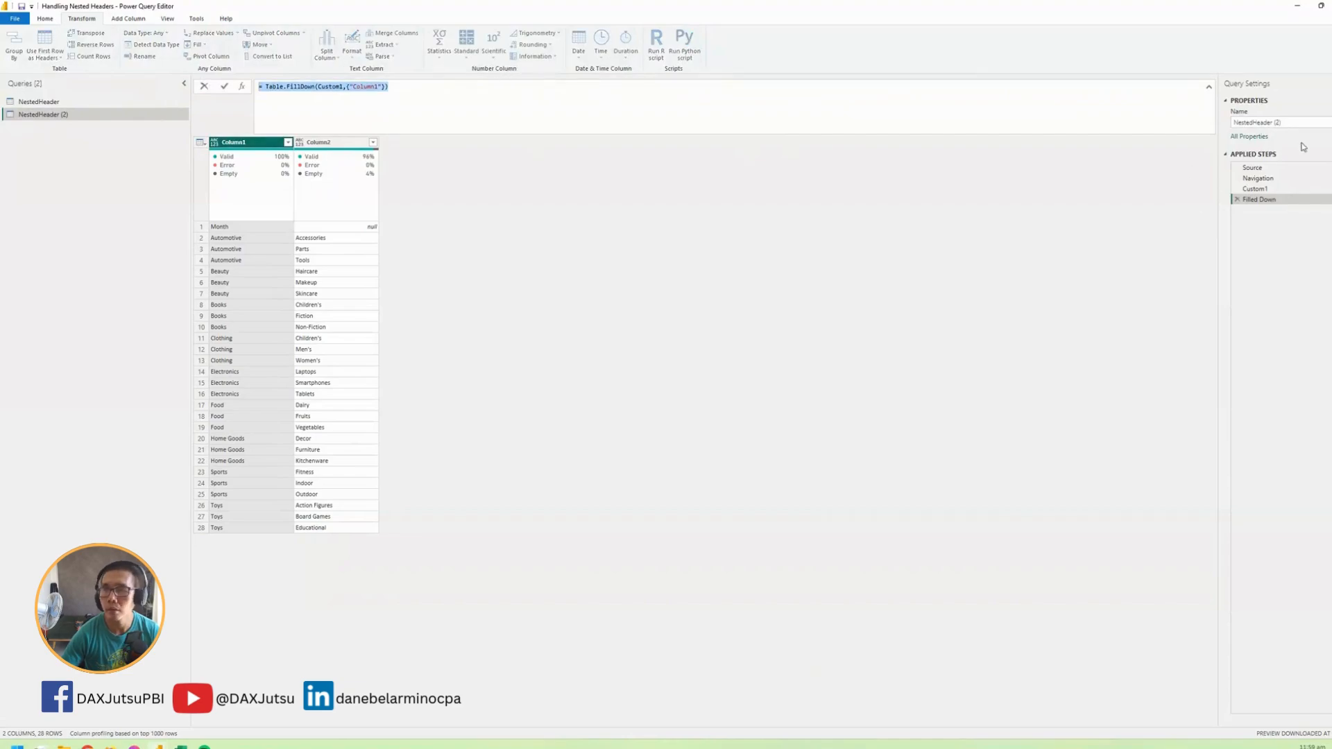
Add a FilledDown definition after Transposed in the Custom1 let expression, using the copied Table.FillDown formula for Column1
click(1254, 189)
scroll(562, 111, down, 5)
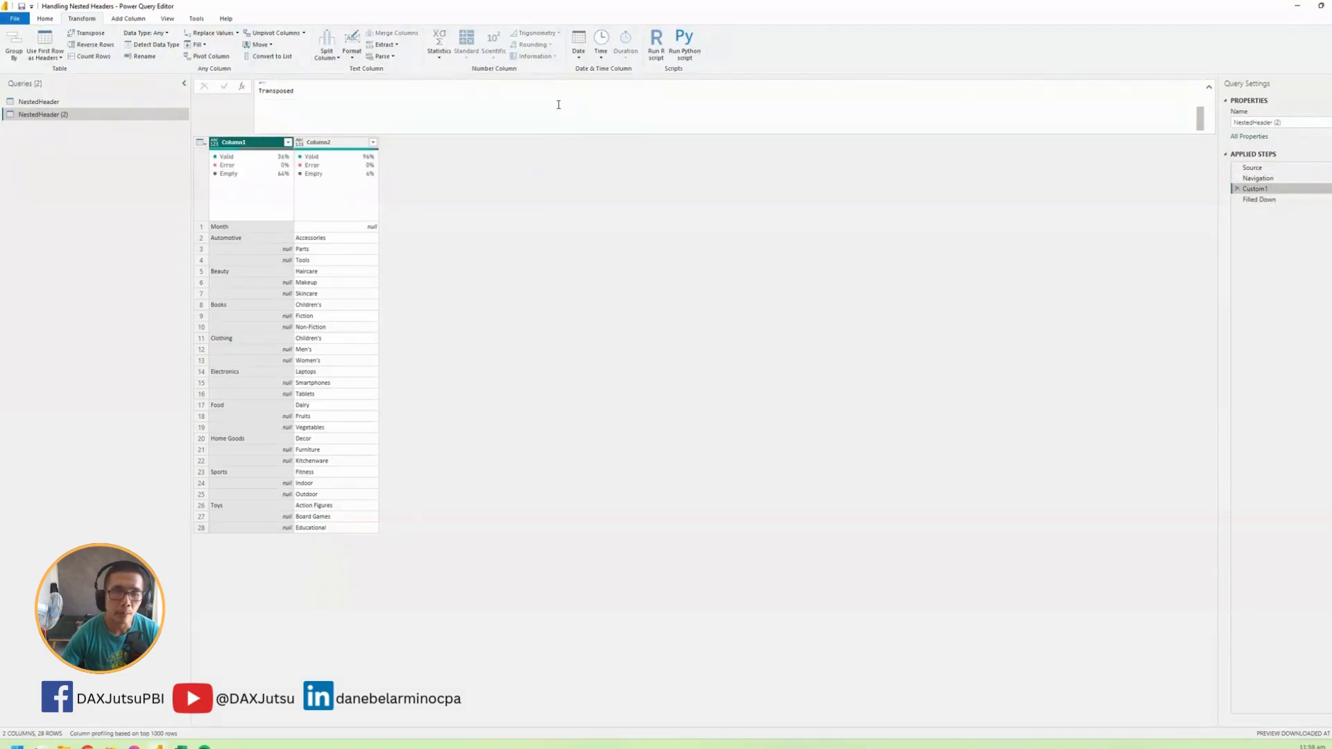
scroll(438, 95, up, 1)
click(423, 101)
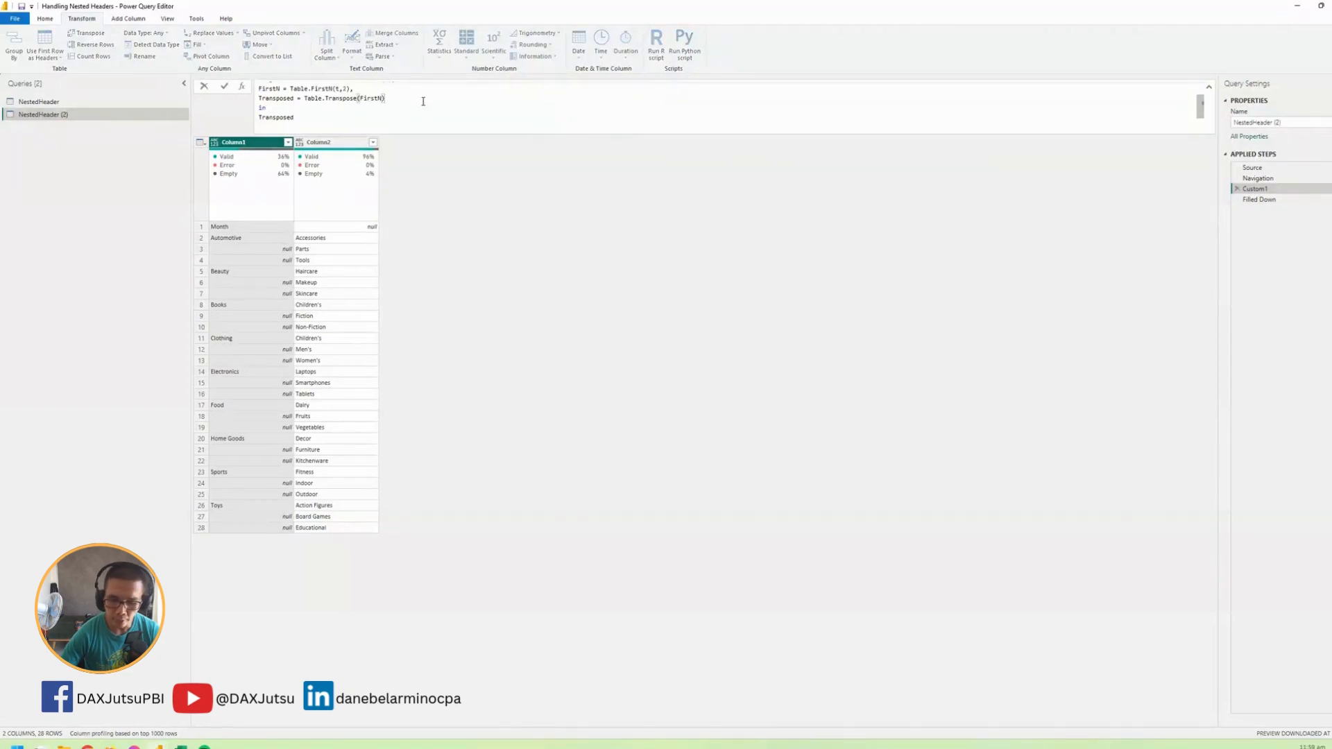
text(,)
key(shift+Return)
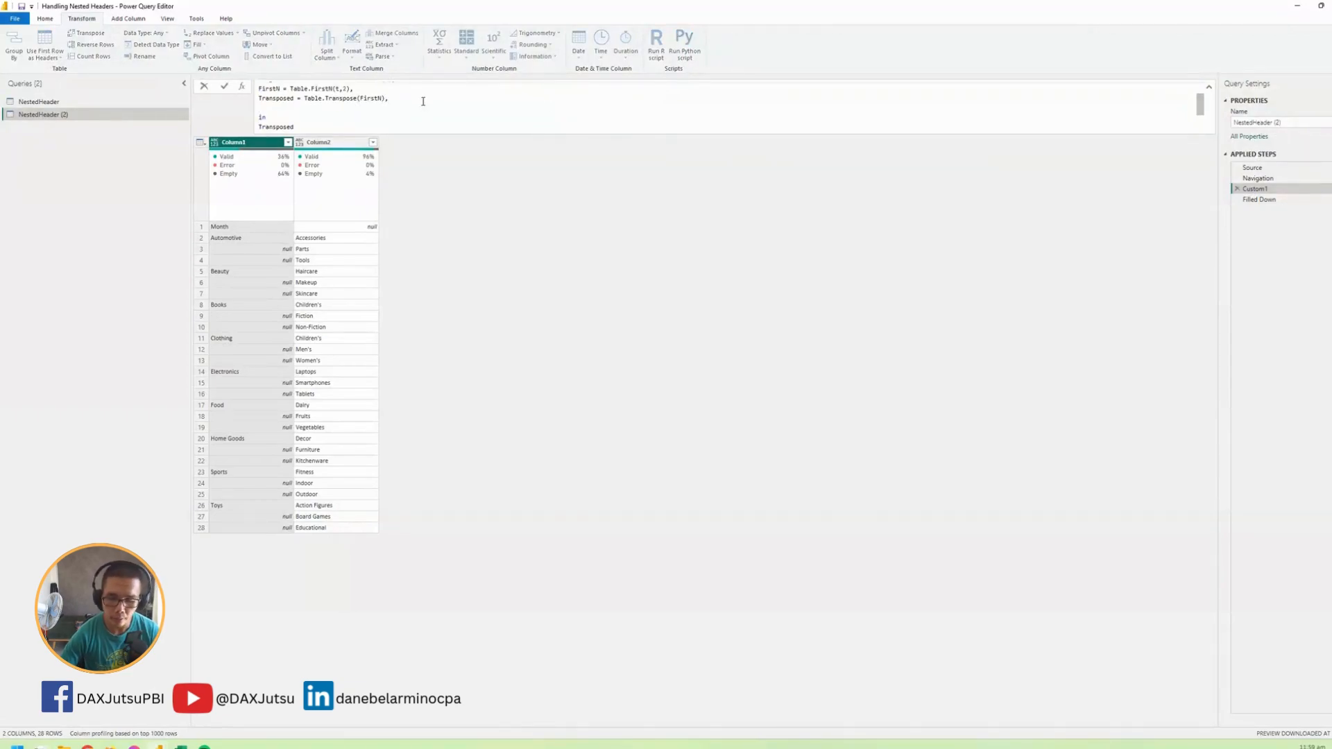
text(Fi)
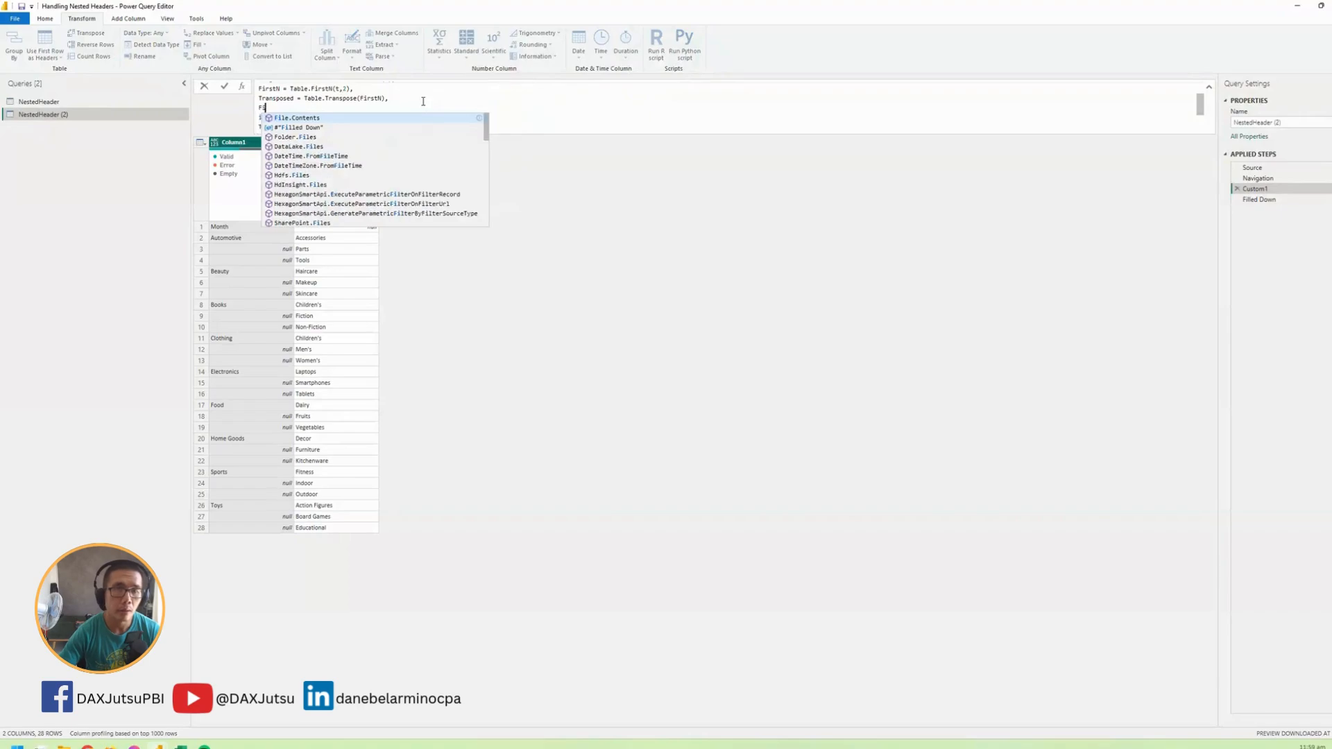
text(lledDown)
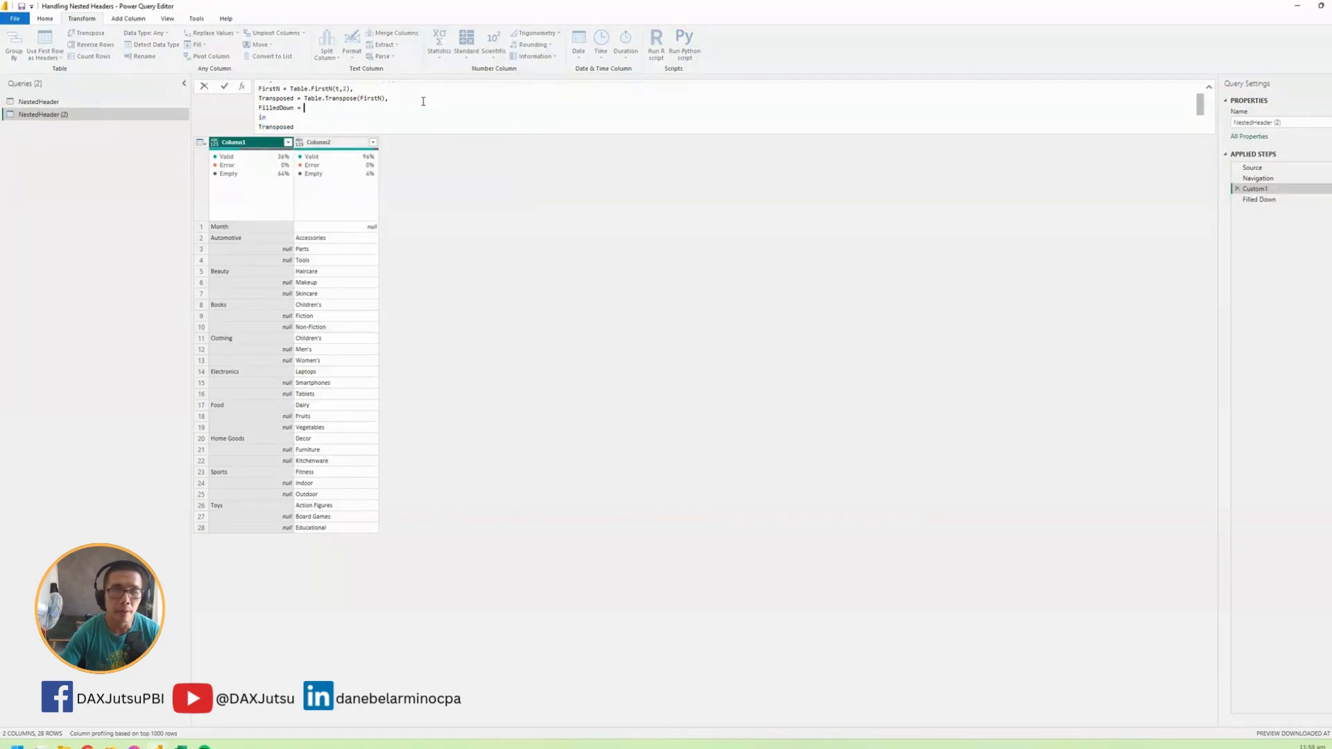
key(ctrl+v)
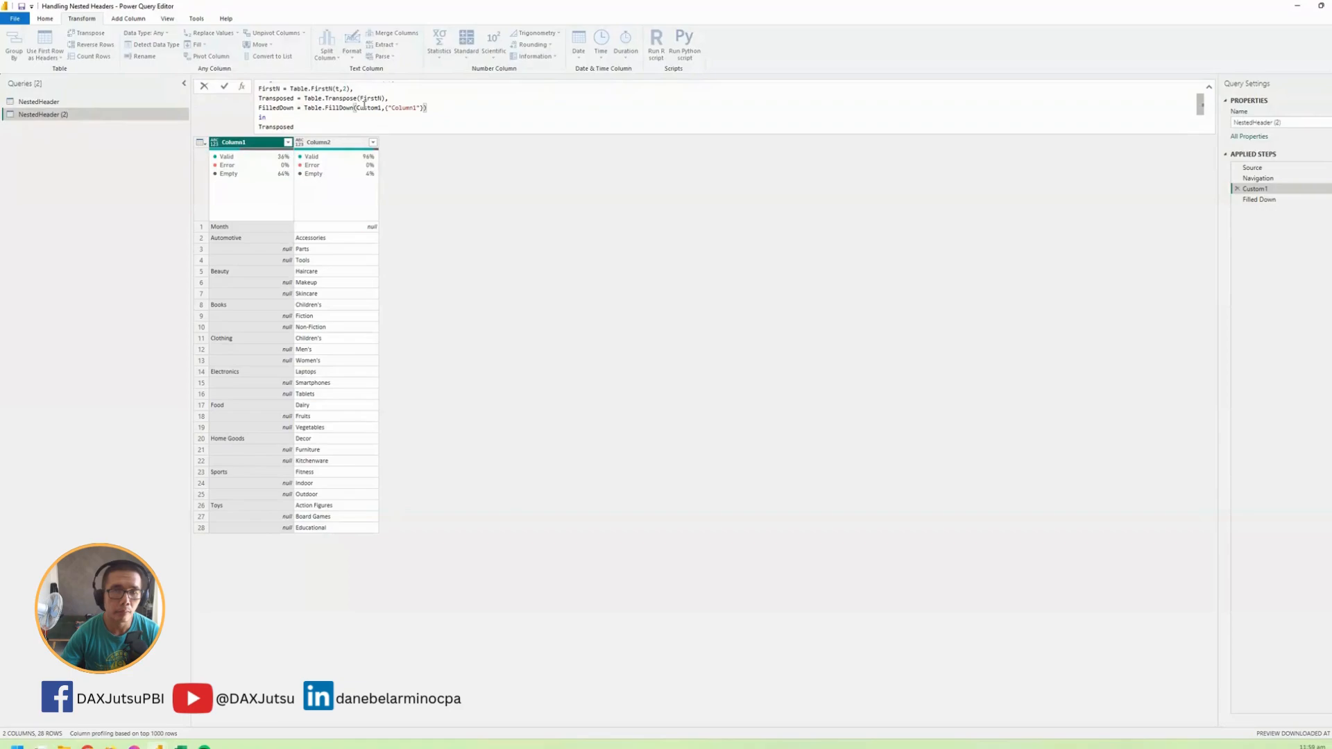
Replace the Custom1 reference inside Table.FillDown with Transposed
double_click(275, 97)
key(ctrl+c)
double_click(369, 108)
key(ctrl+v)
Make the let expression return FilledDown, commit it, and delete the separate Filled Down step
double_click(292, 108)
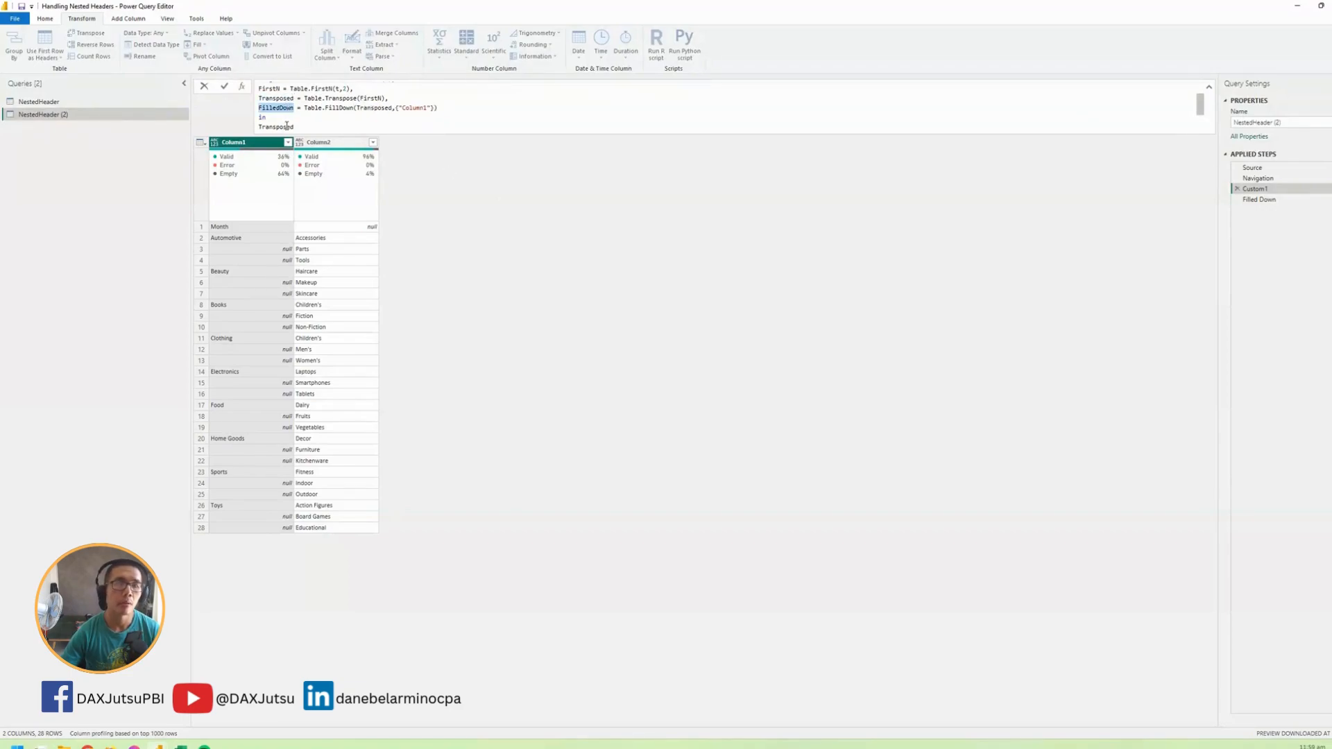
key(ctrl+c)
click(296, 126)
key(ctrl+v)
double_click(312, 120)
key(ctrl+v)
click(512, 201)
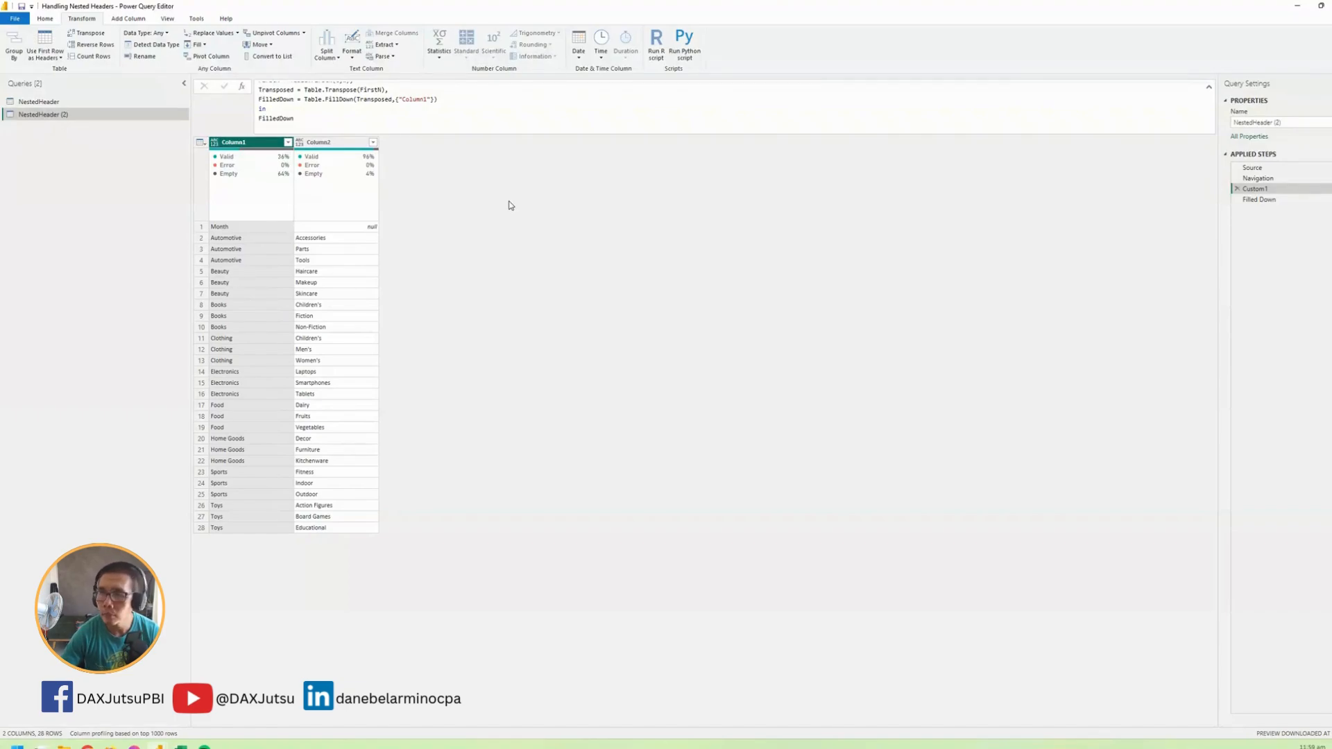
click(1235, 199)
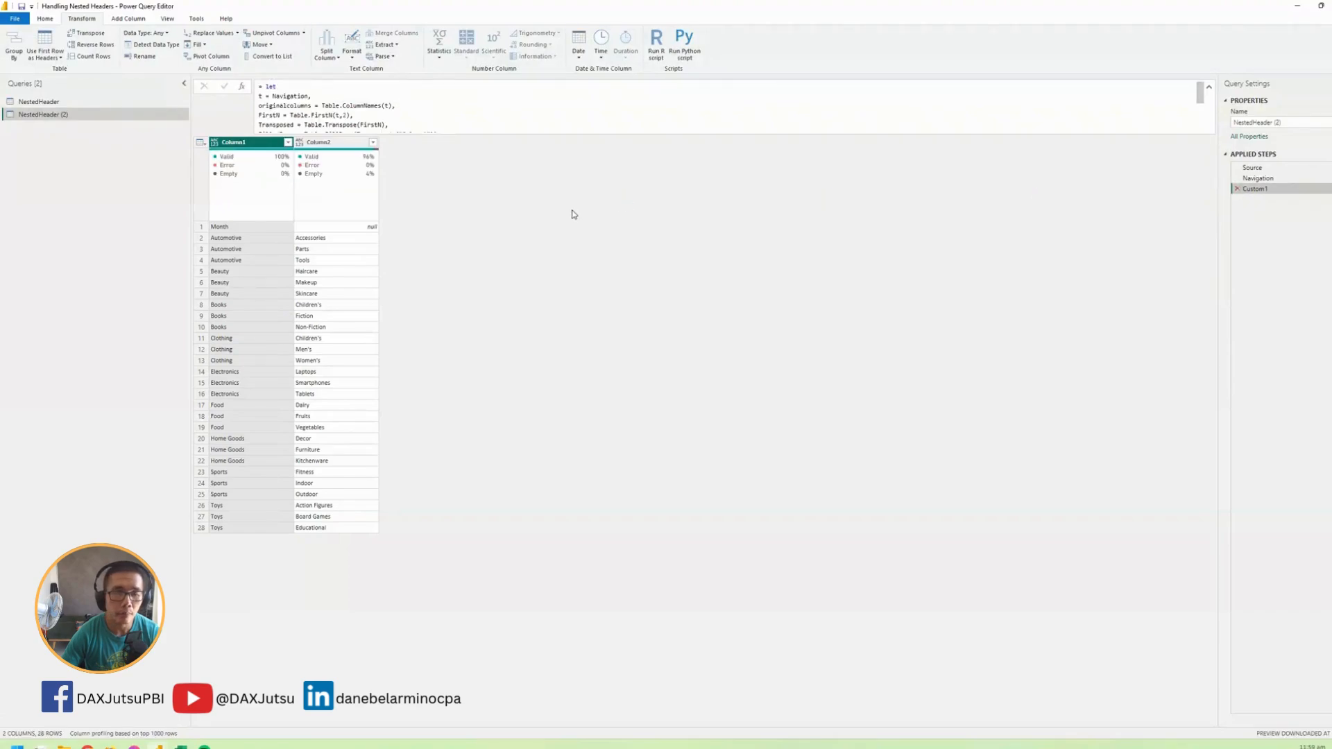
Merge Column1 and Column2 into a column named Merged with a custom underscore separator, and copy the generated Table.CombineColumns formula
scroll(741, 127, down, 2)
scroll(735, 123, up, 2)
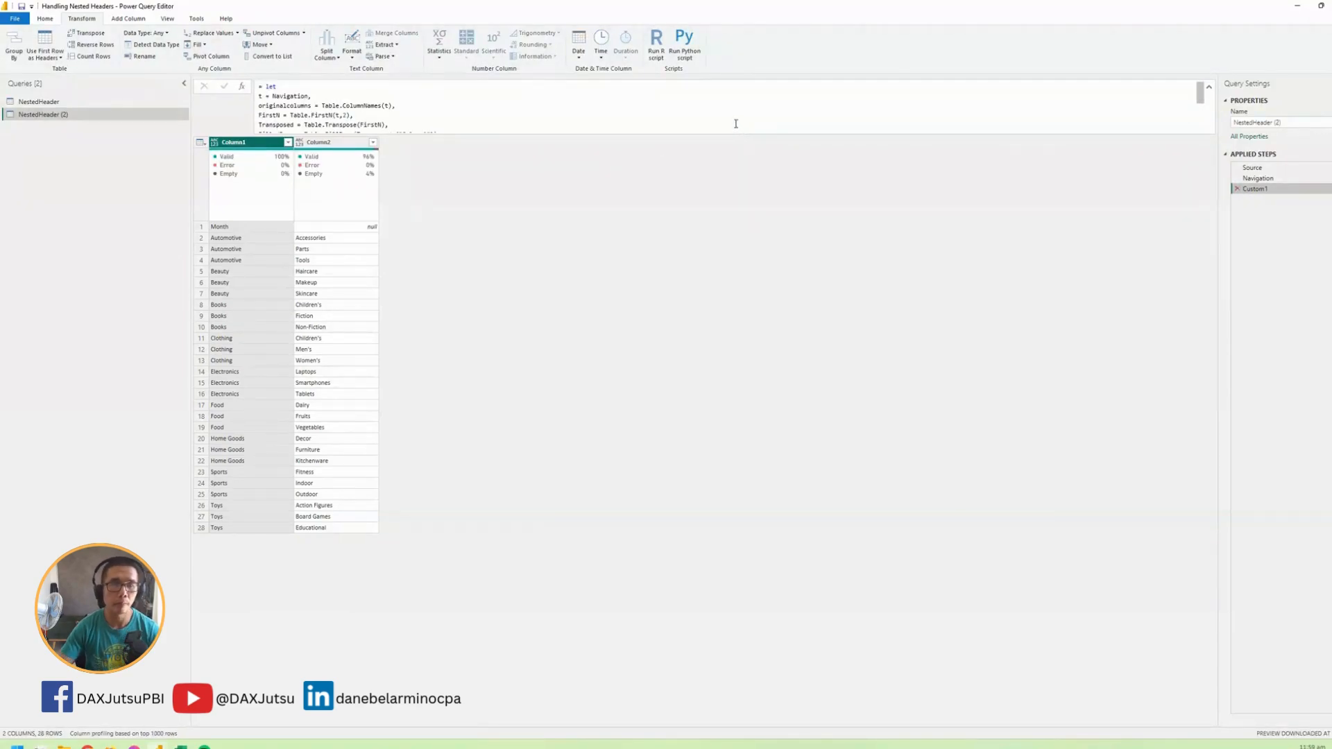
scroll(727, 116, down, 2)
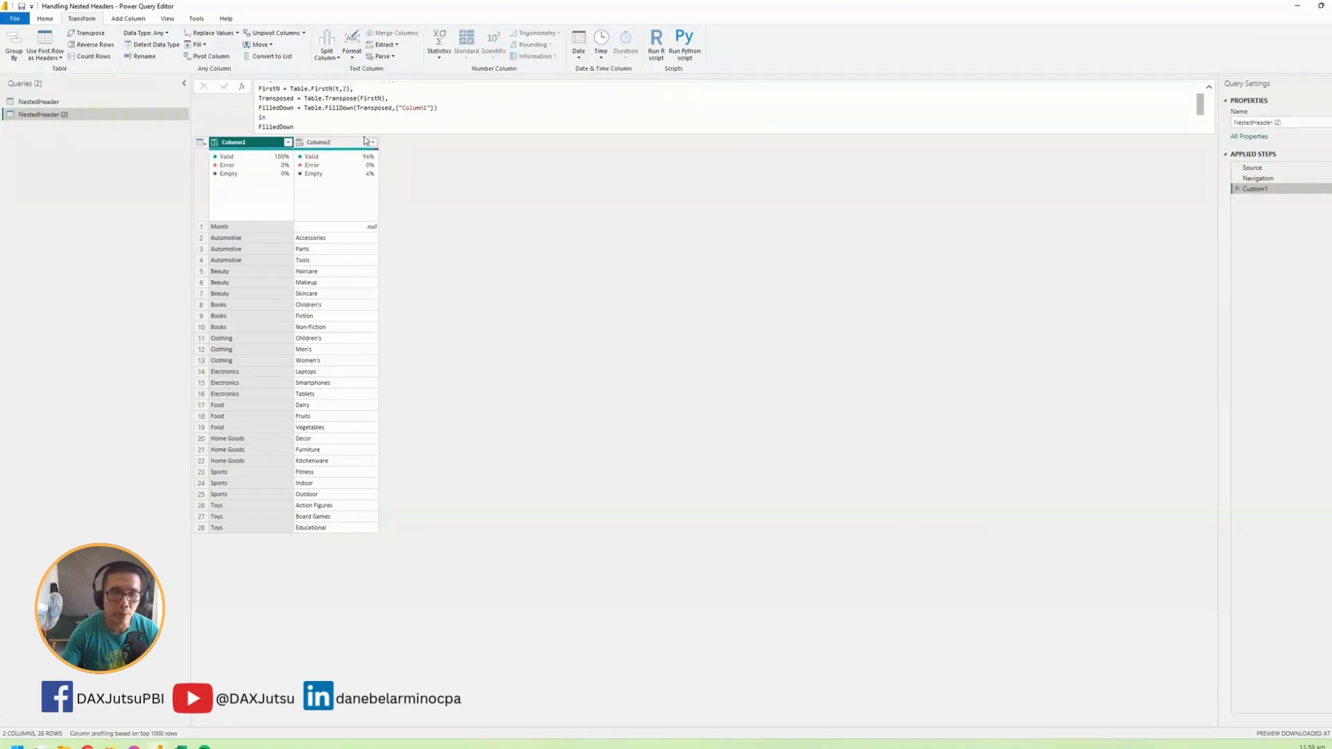
click(344, 146)
click(271, 145)
click(312, 146)
click(271, 146)
ctrl+click(349, 146)
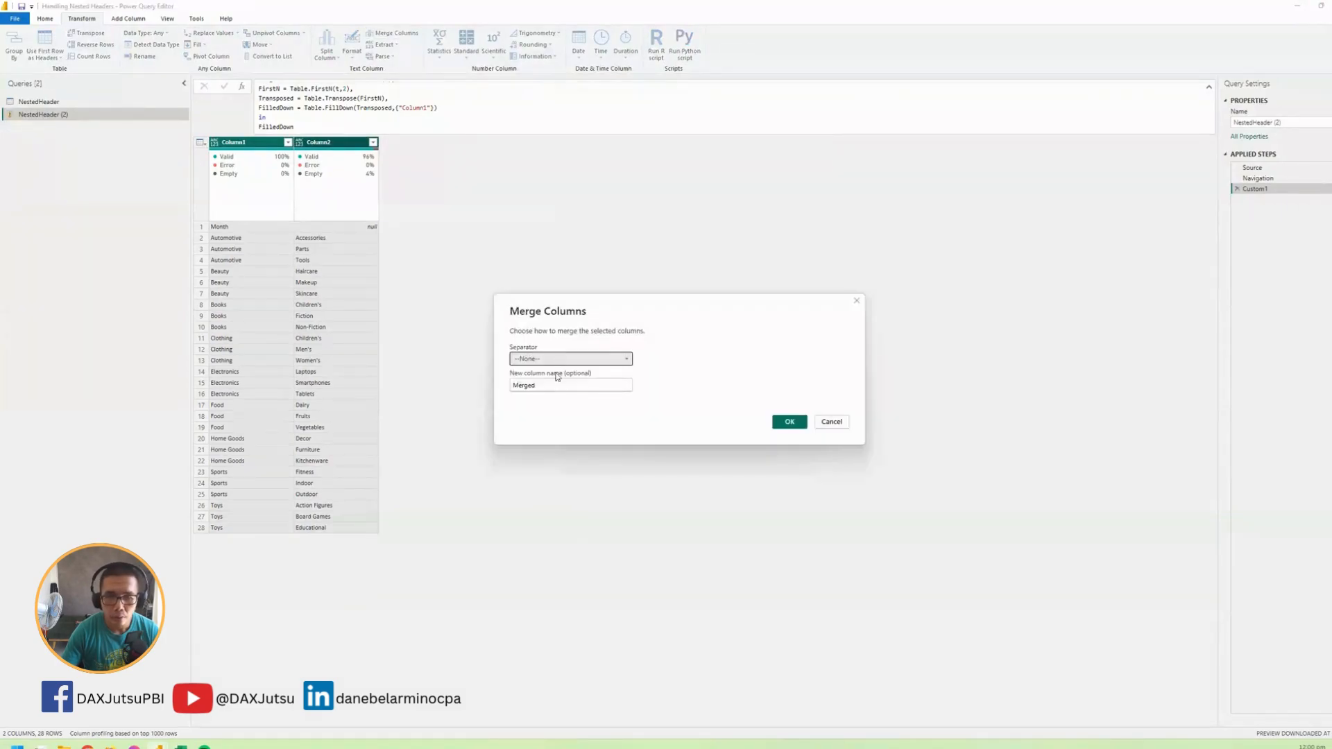
key(Tab)
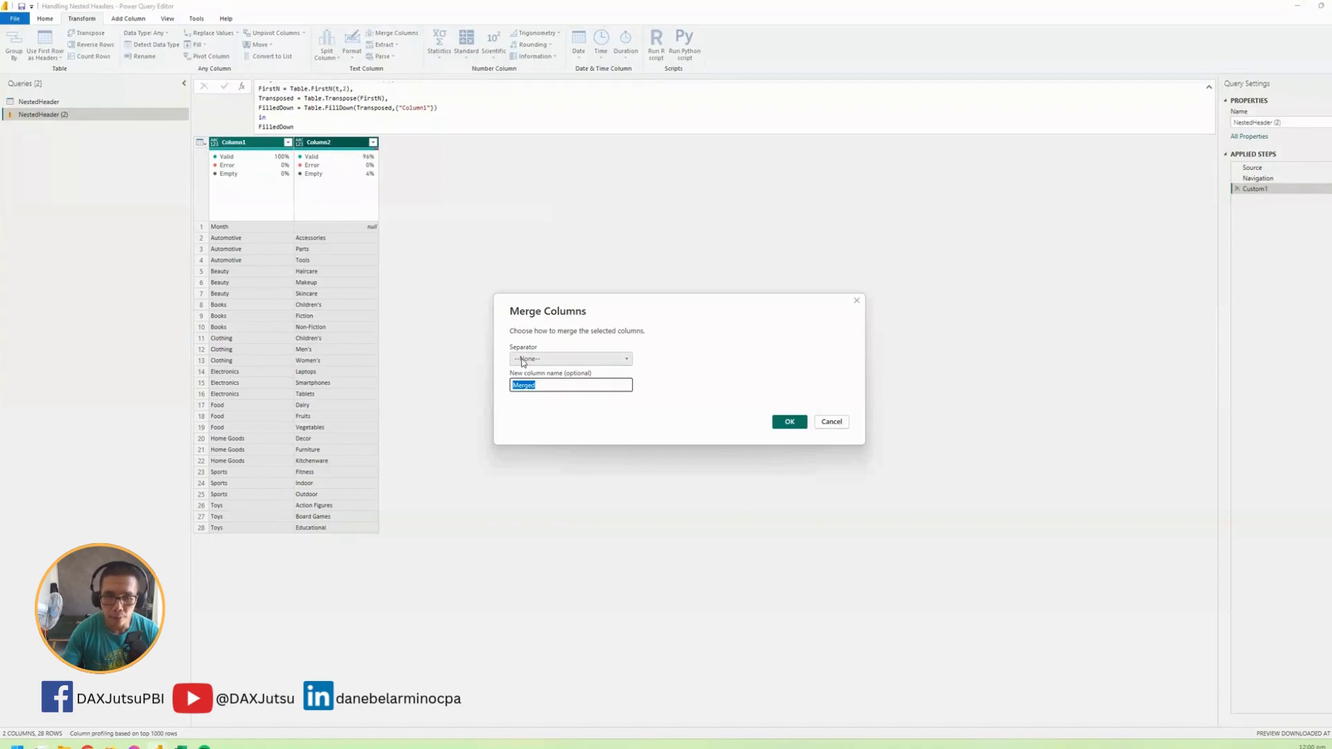
click(569, 359)
click(541, 442)
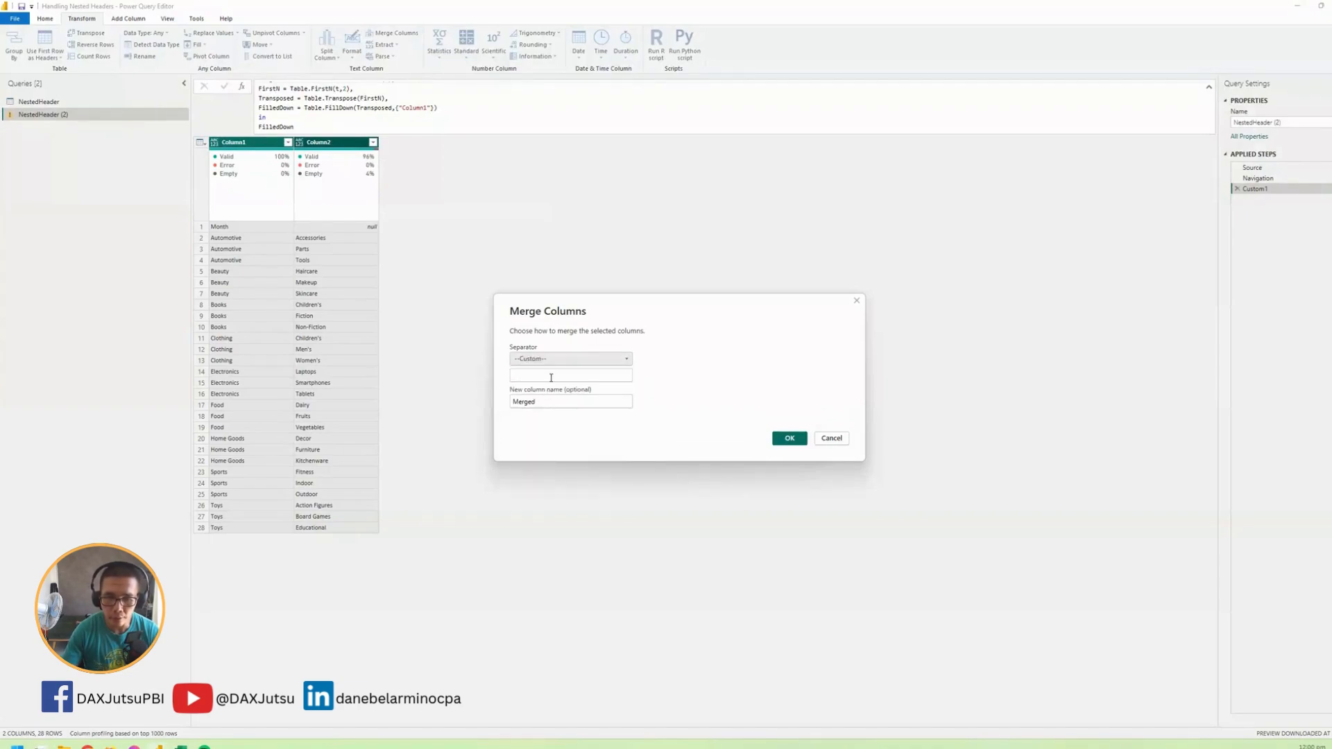
click(551, 376)
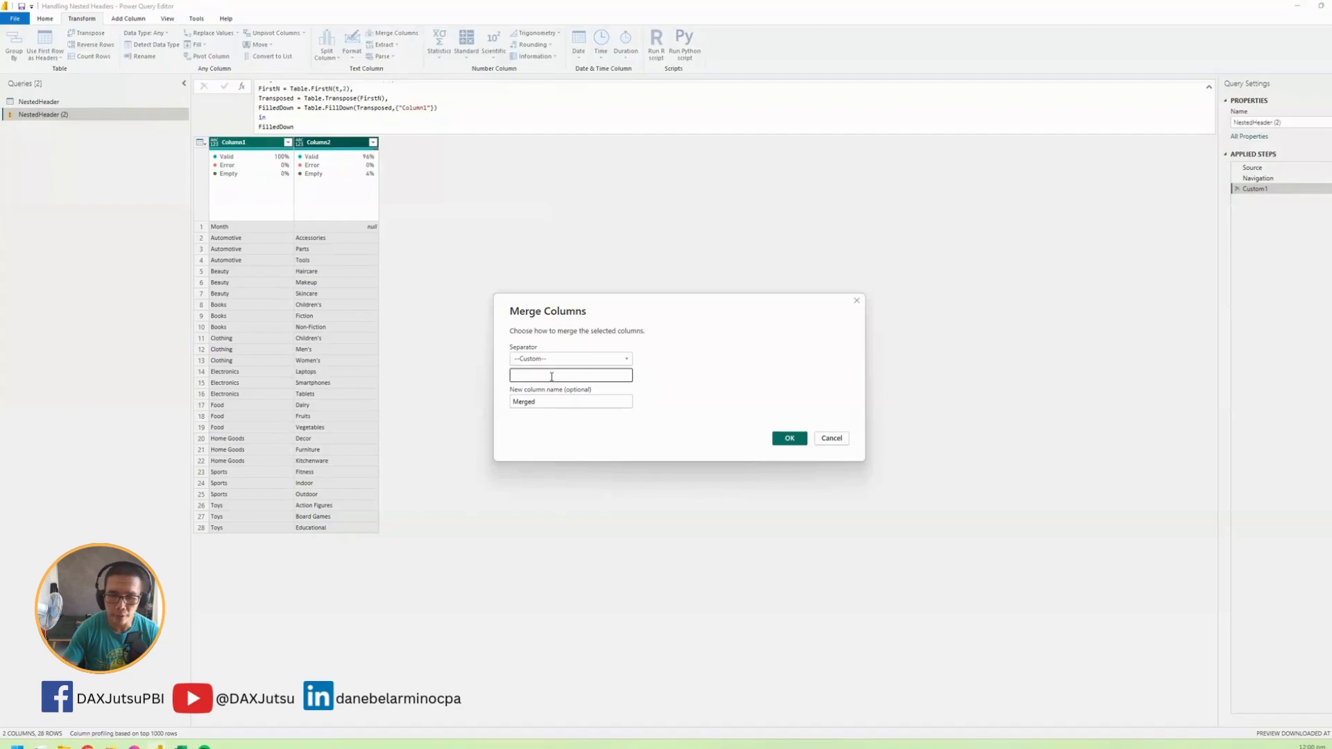
click(791, 438)
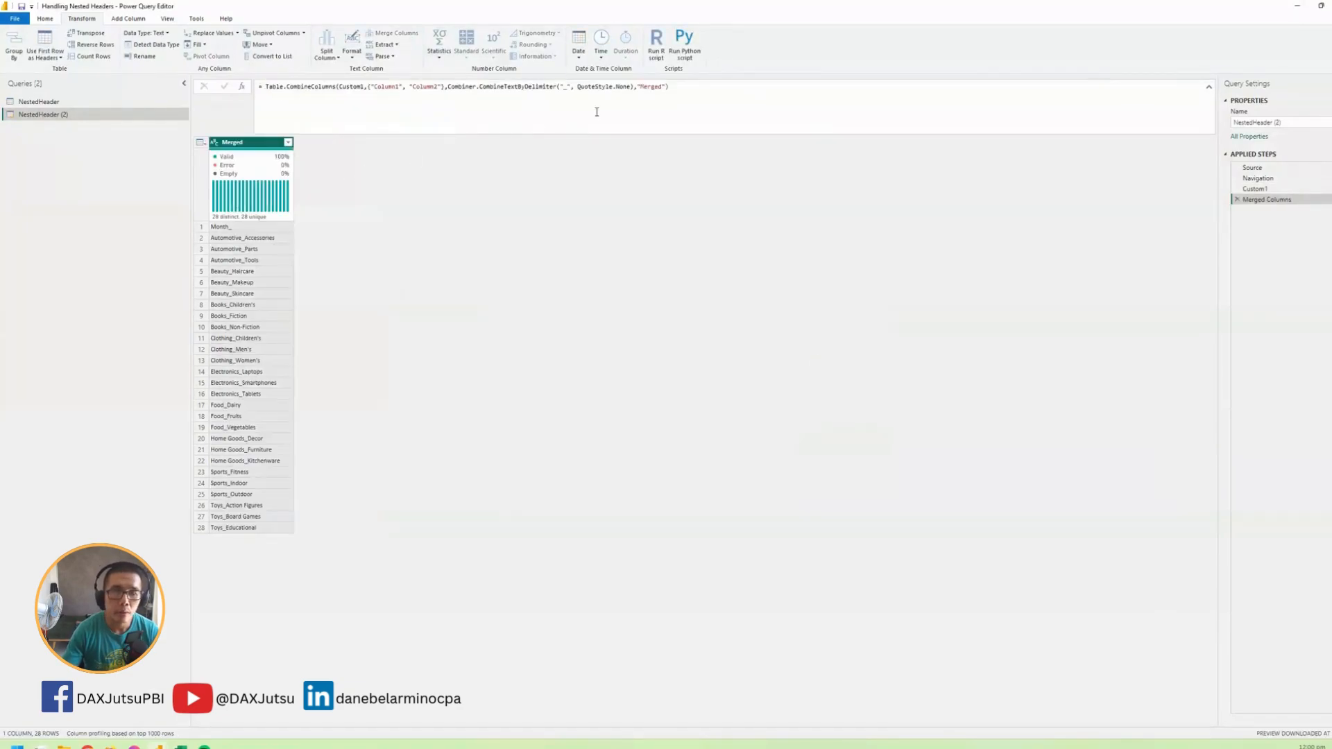
drag(816, 83, 271, 79)
Add a Merged definition after FilledDown in the Custom1 let expression, using the copied Table.CombineColumns formula
click(1277, 189)
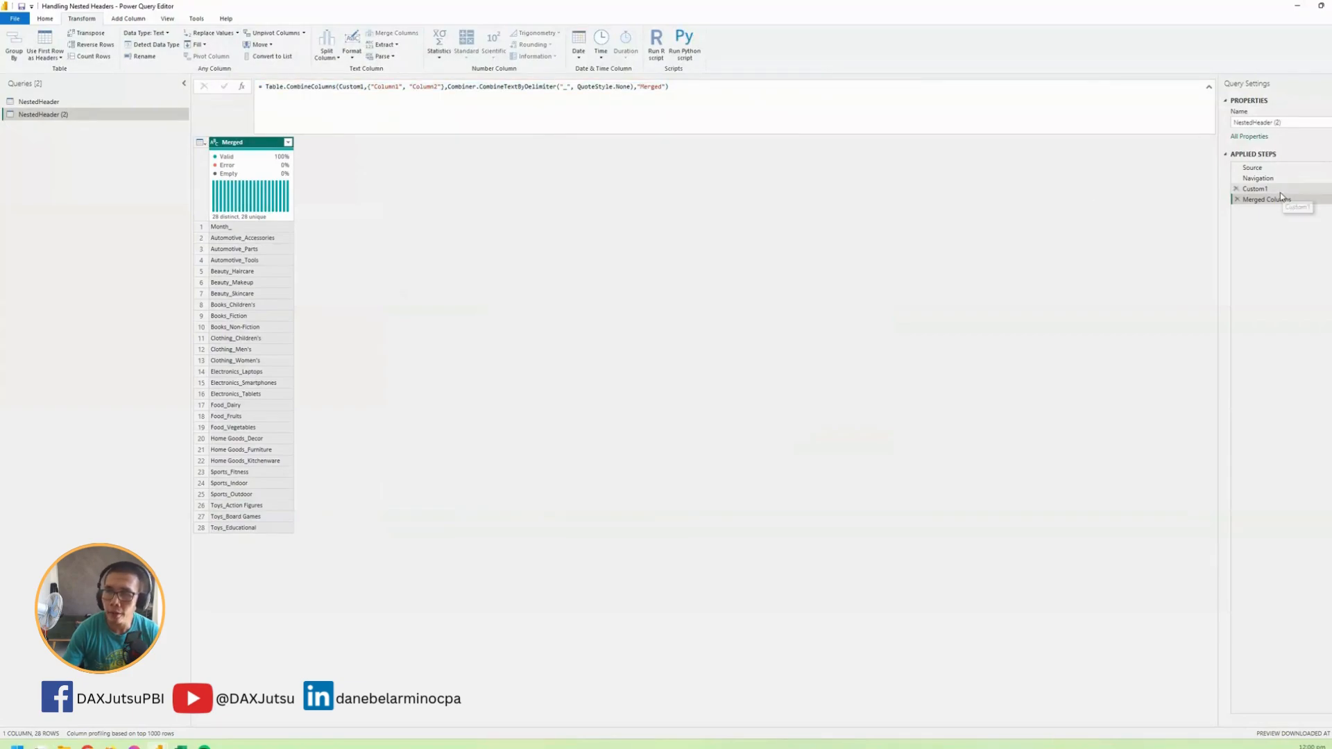
click(472, 111)
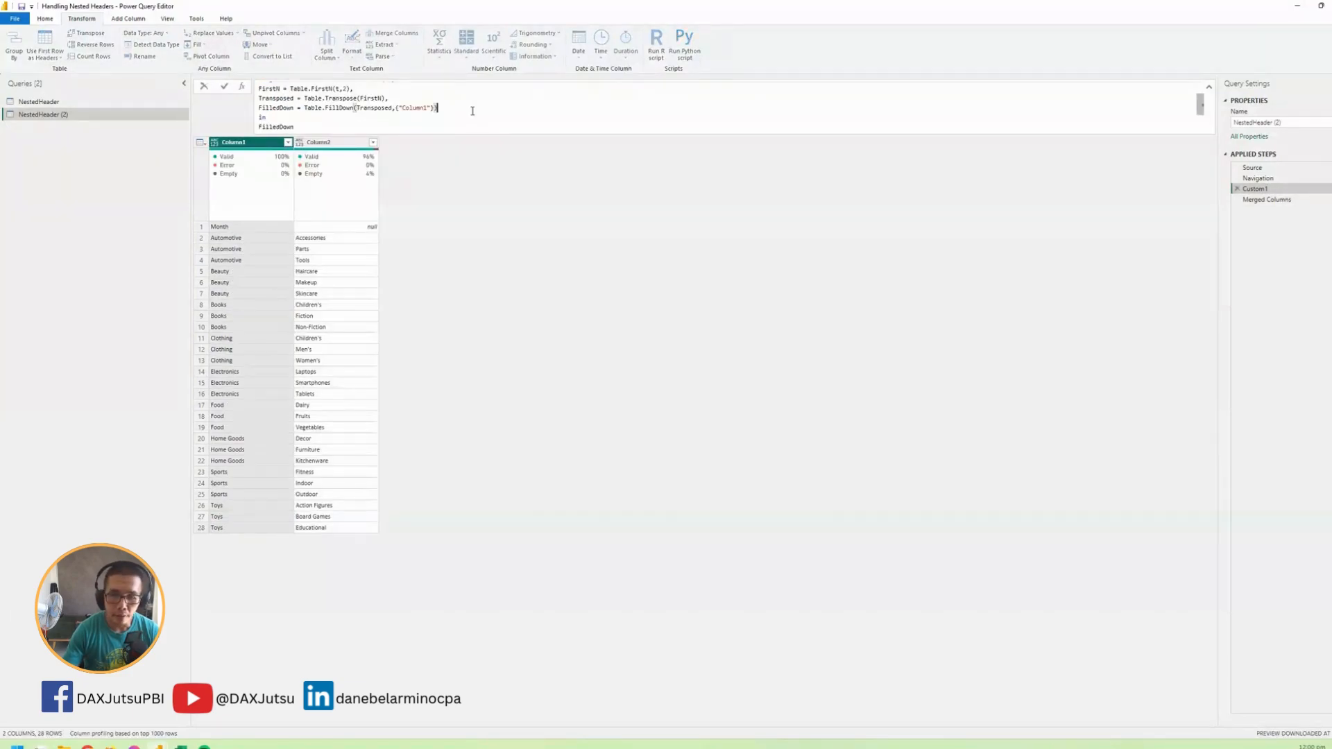
text(,)
key(Return)
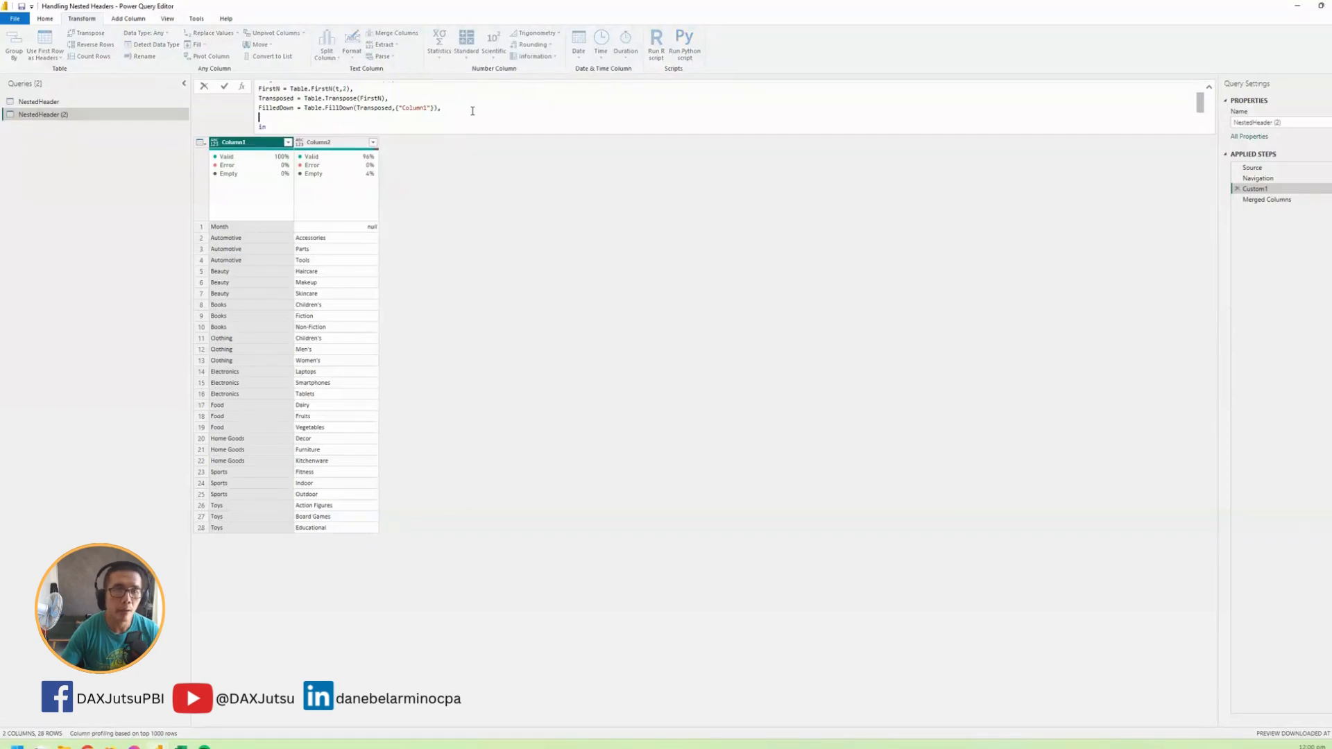
text(Merged =)
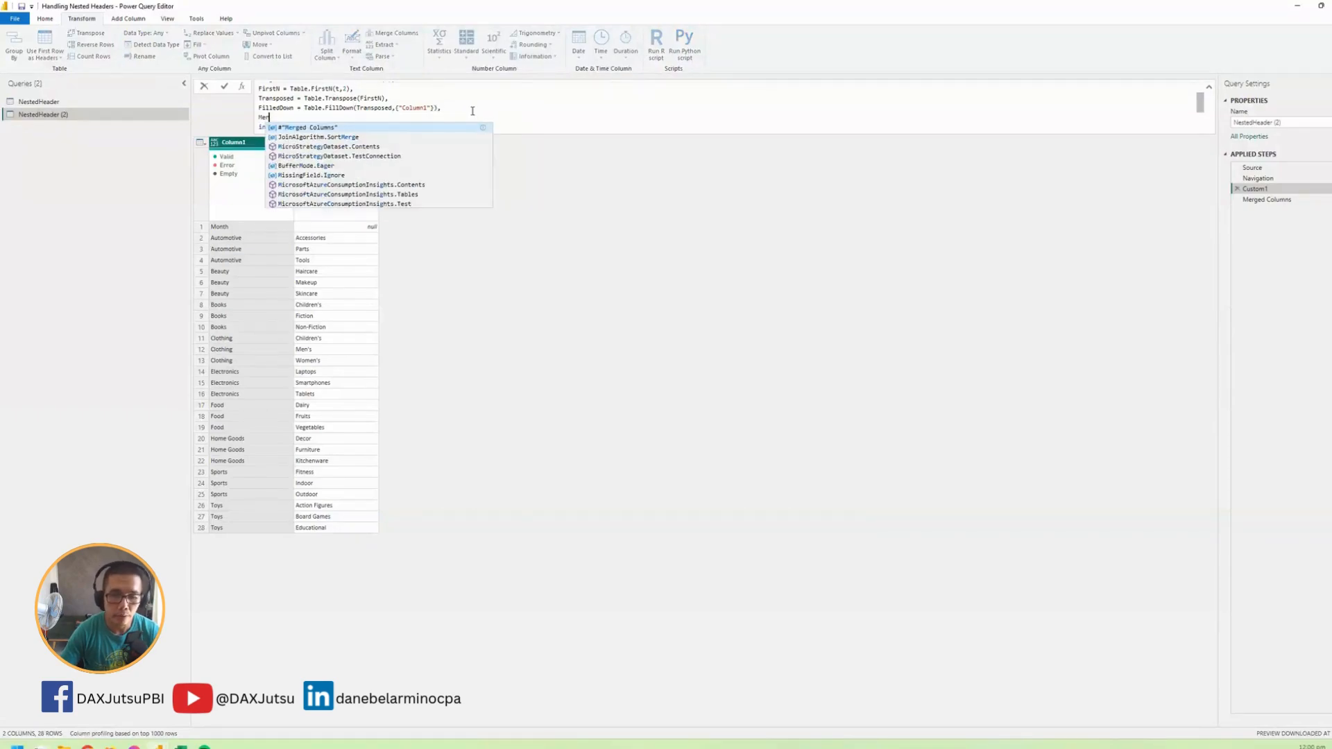
key(ctrl+v)
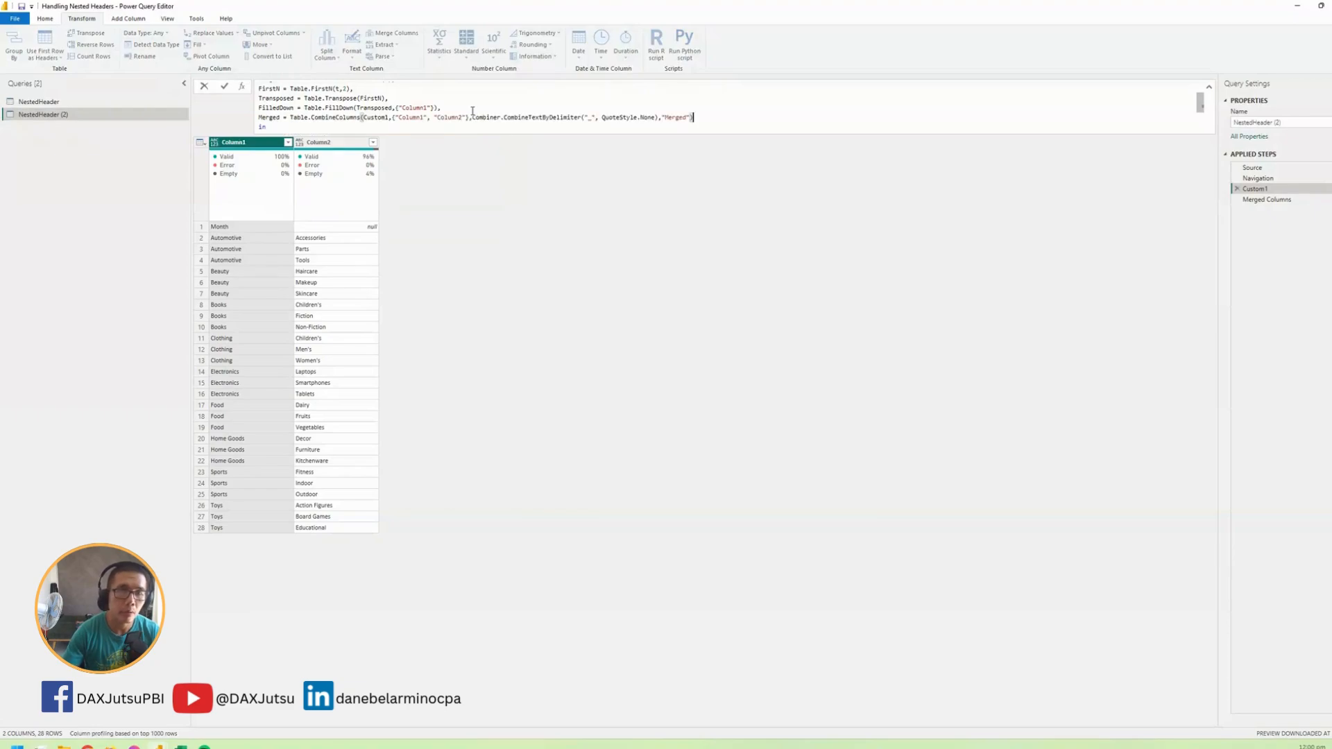
Replace the Custom1 reference inside Table.CombineColumns with FilledDown
double_click(285, 109)
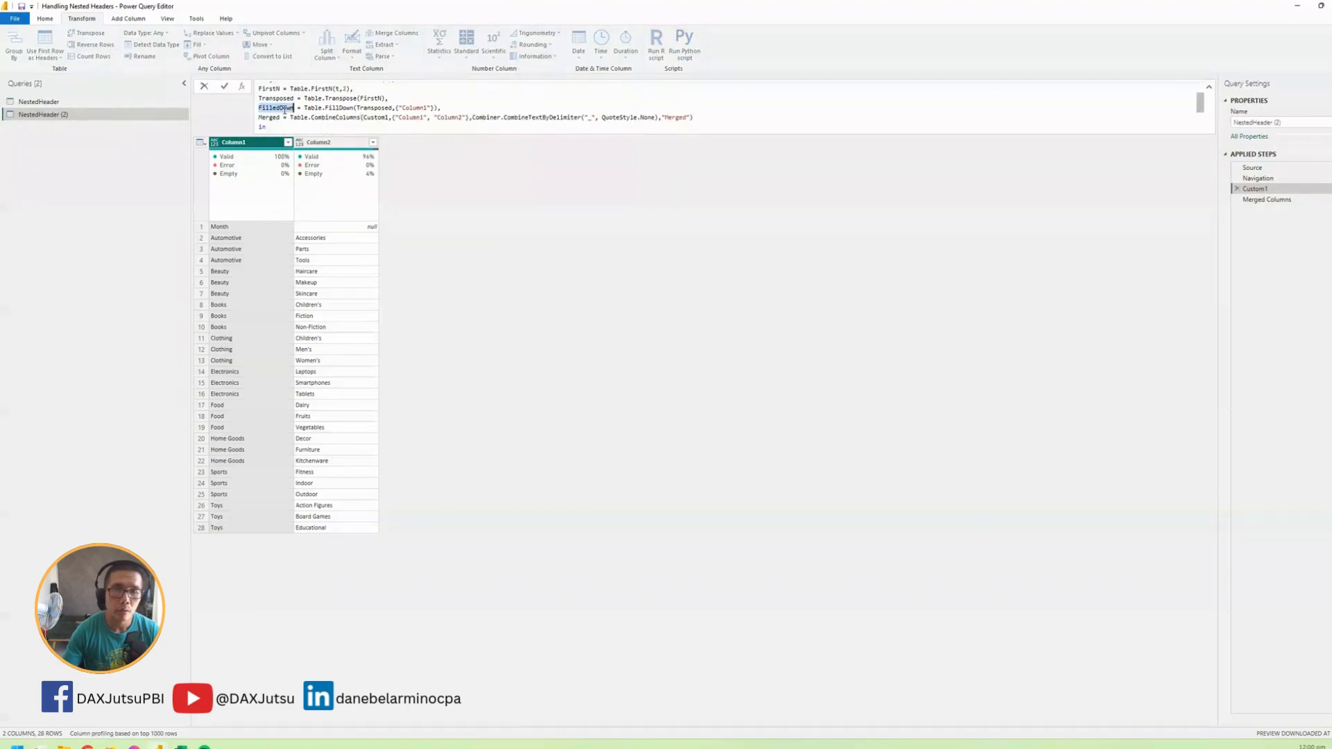
double_click(385, 116)
key(ctrl+v)
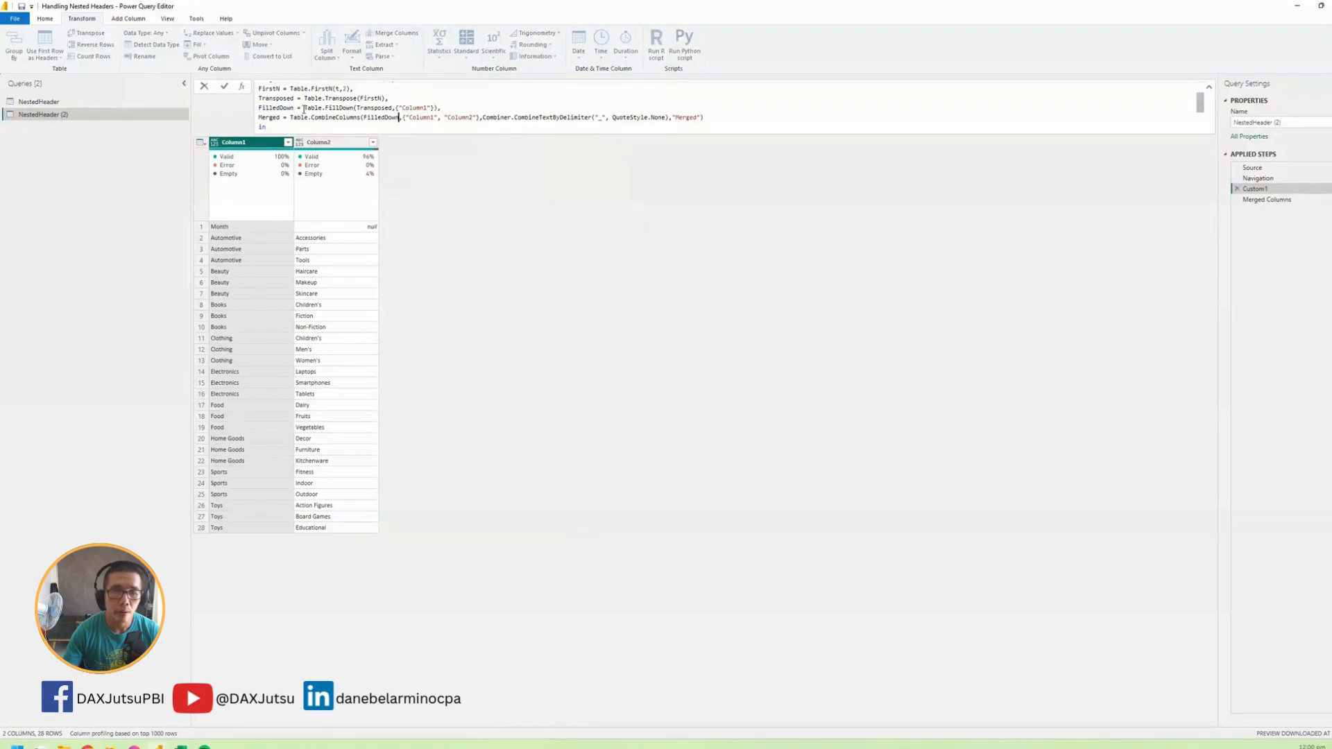
Make the let expression return Merged, commit it, and delete the separate Merged Columns step
double_click(269, 118)
scroll(274, 119, down, 1)
double_click(278, 109)
key(ctrl+v)
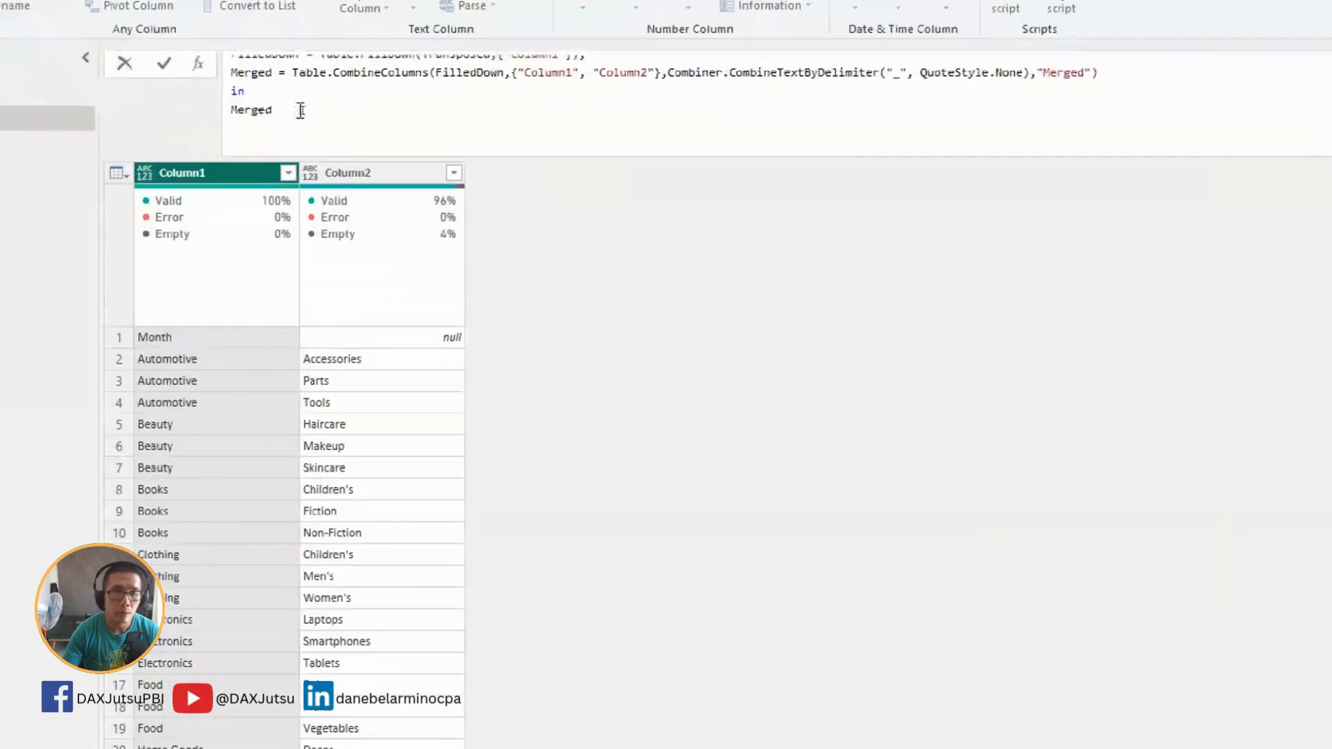
key(Return)
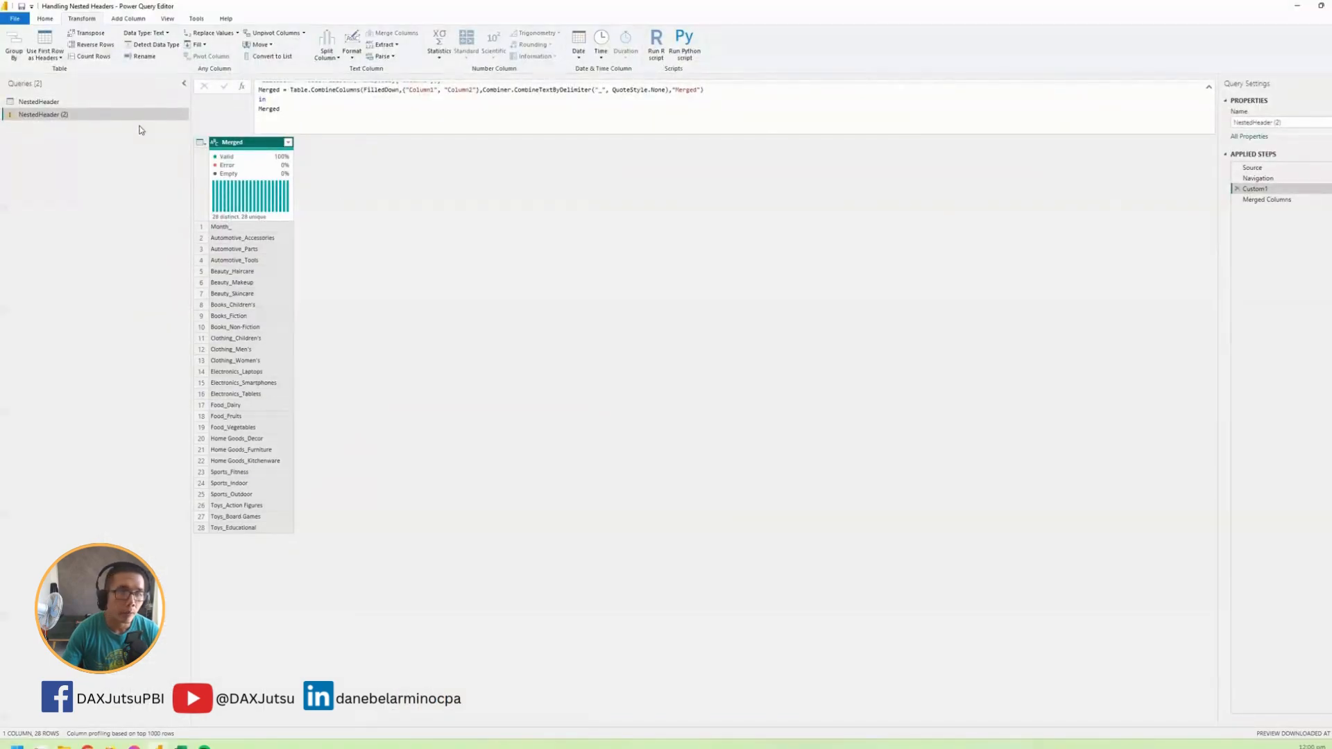
click(1267, 200)
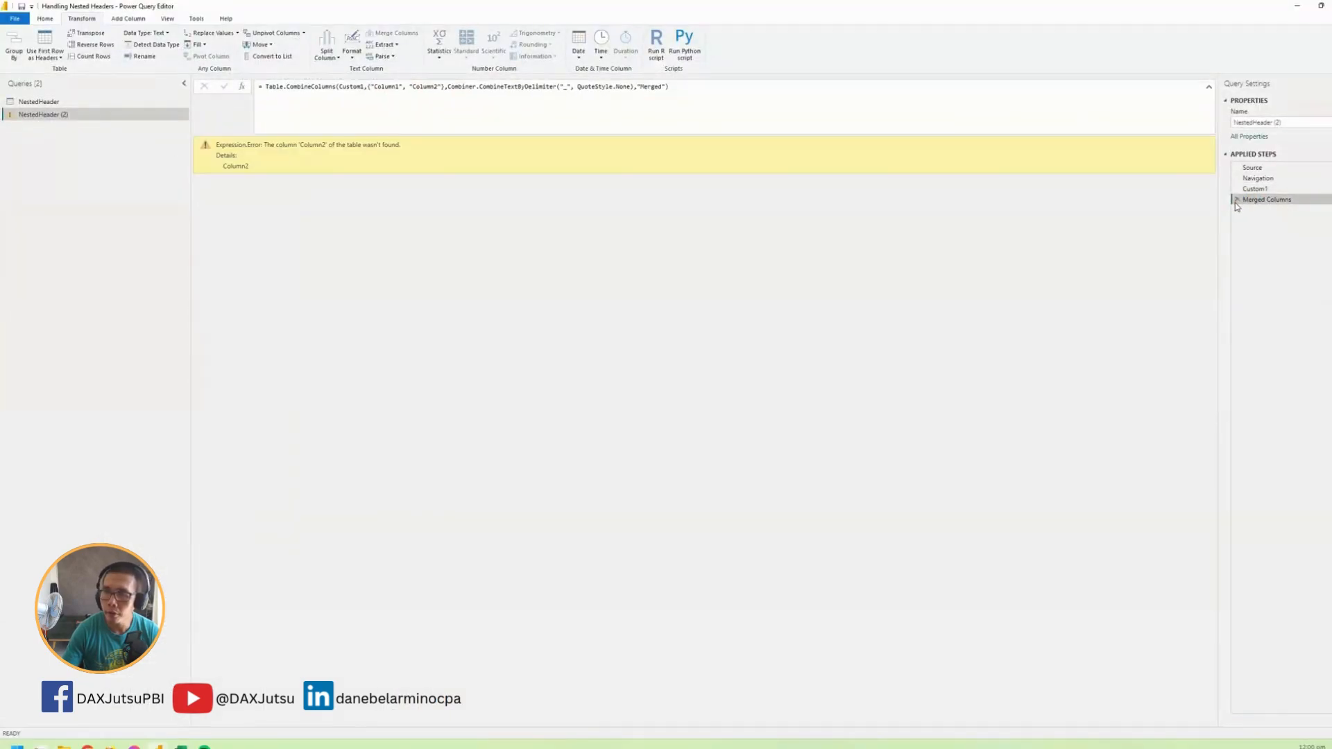
click(1236, 199)
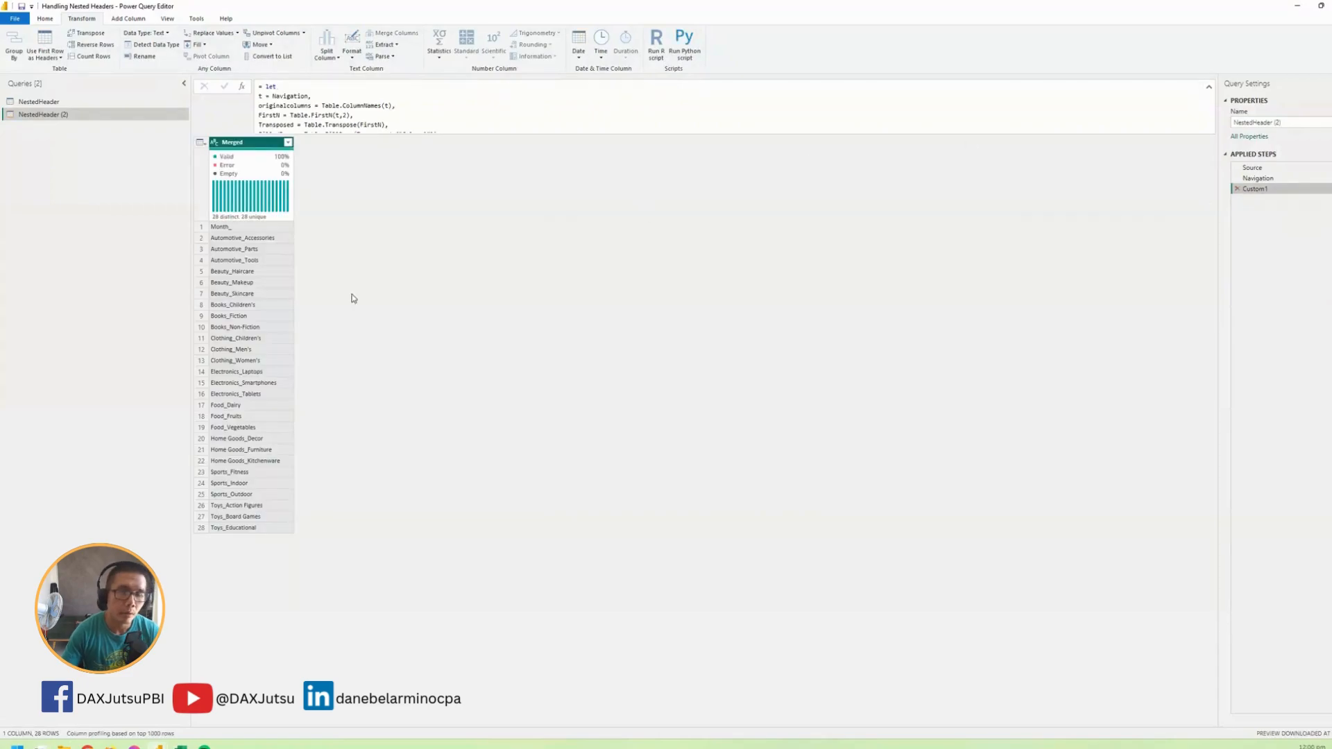
Duplicate the NestedHeader (2) query and delete the Custom1 step from the copy, leaving only Source and Navigation
right_click(133, 115)
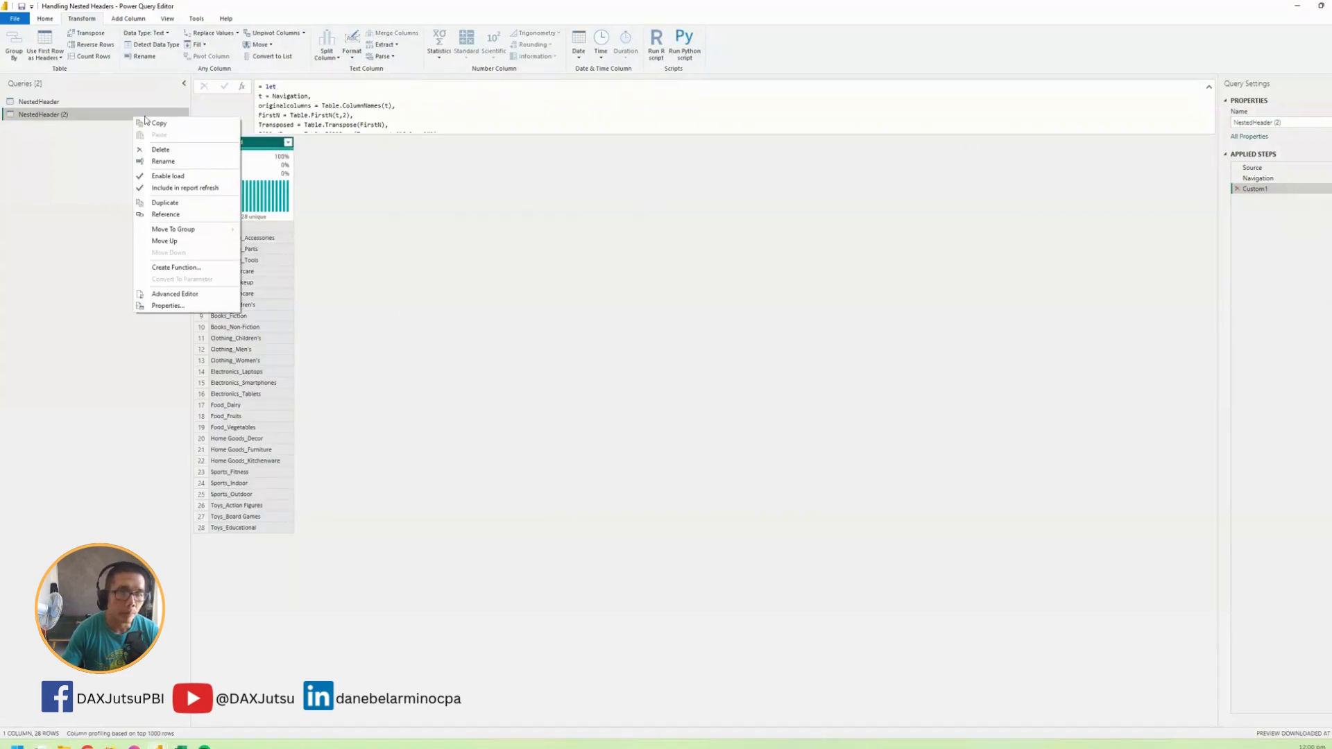
click(165, 203)
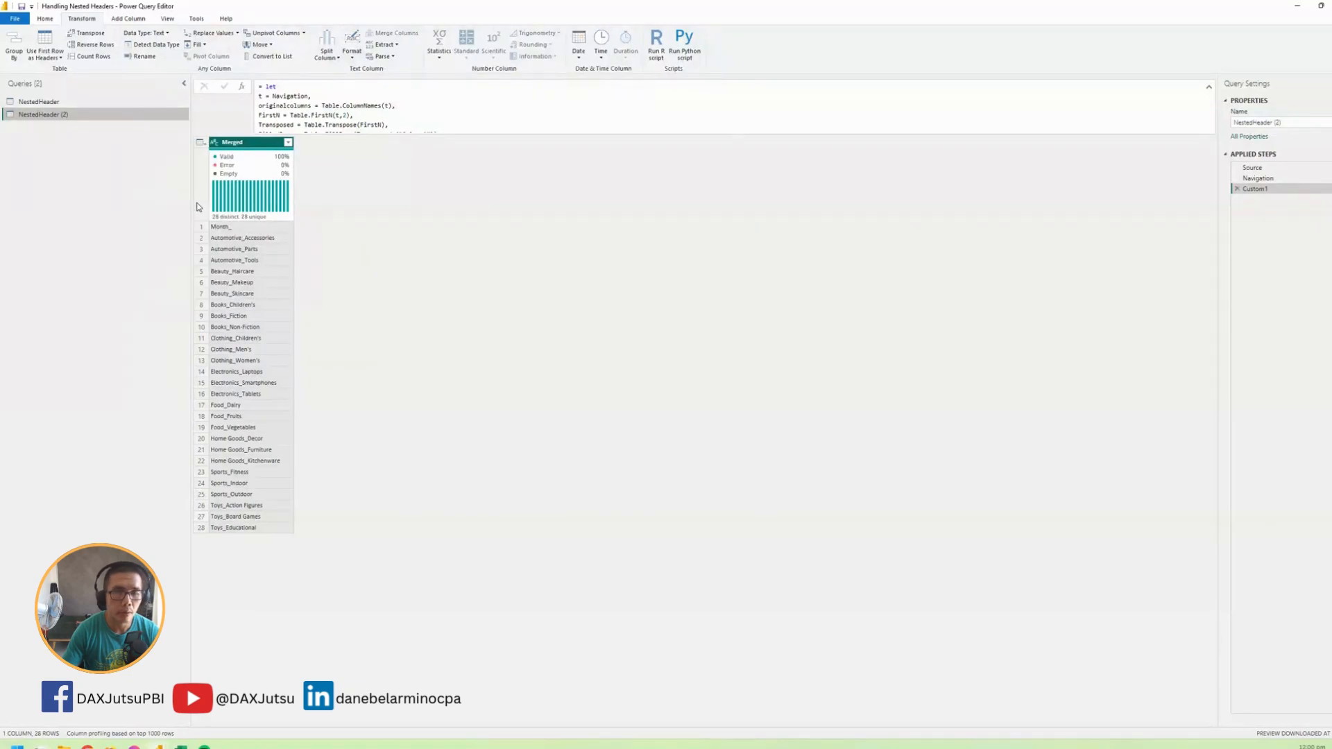
click(1270, 178)
click(1243, 189)
click(1237, 189)
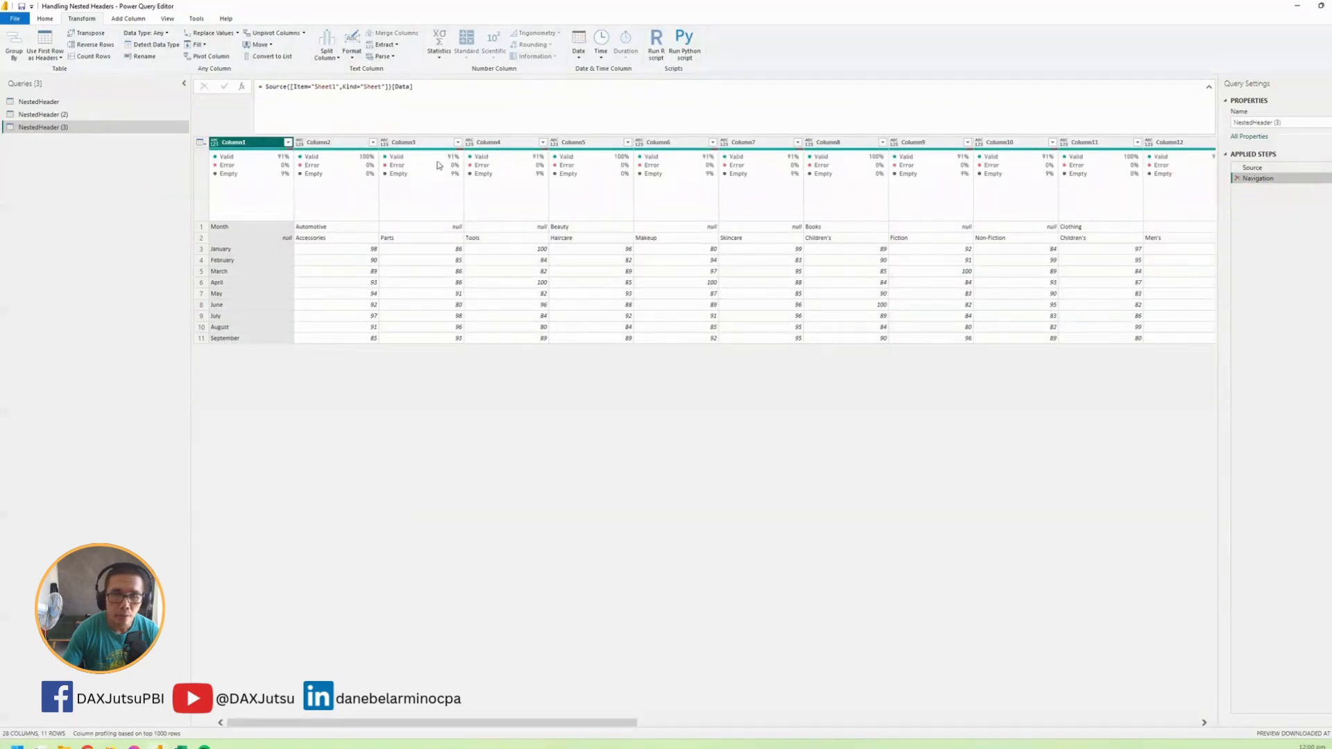
Rename Column3 to Rename in the duplicated NestedHeader (3) query
double_click(432, 142)
text(Rename)
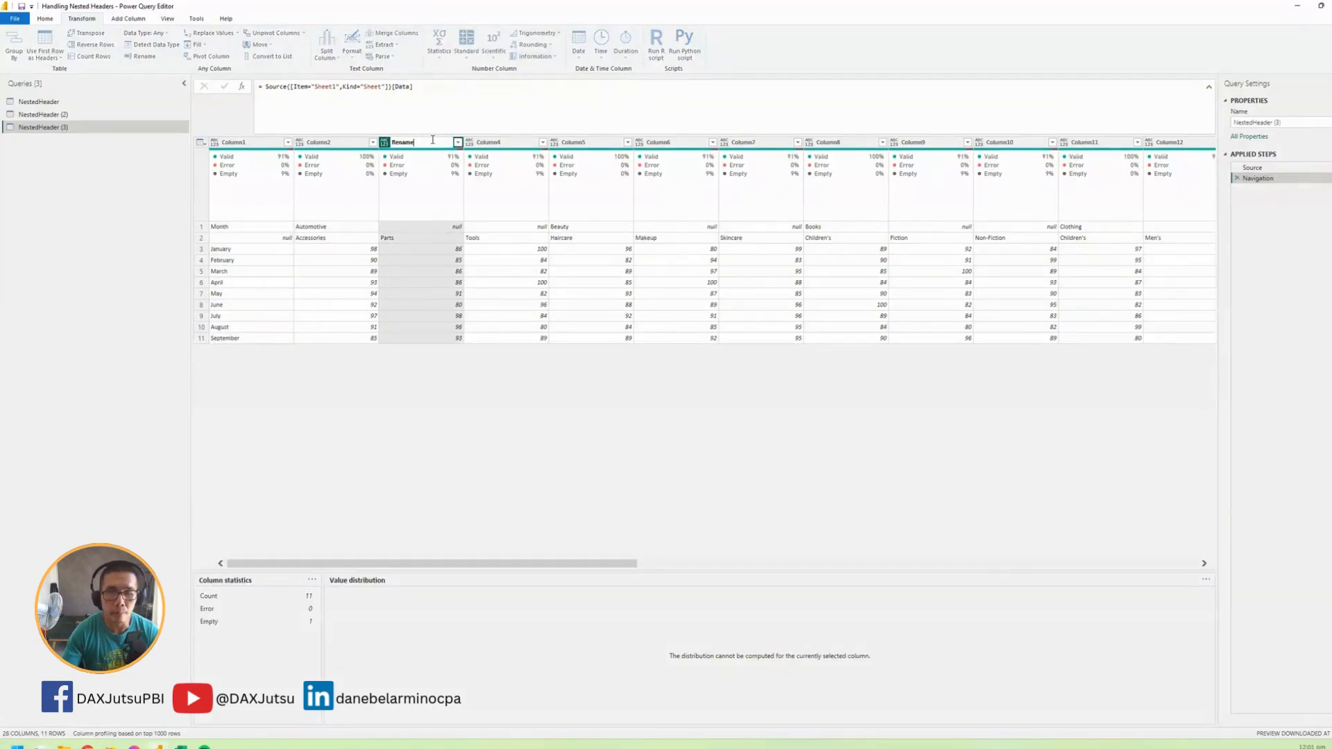
key(Return)
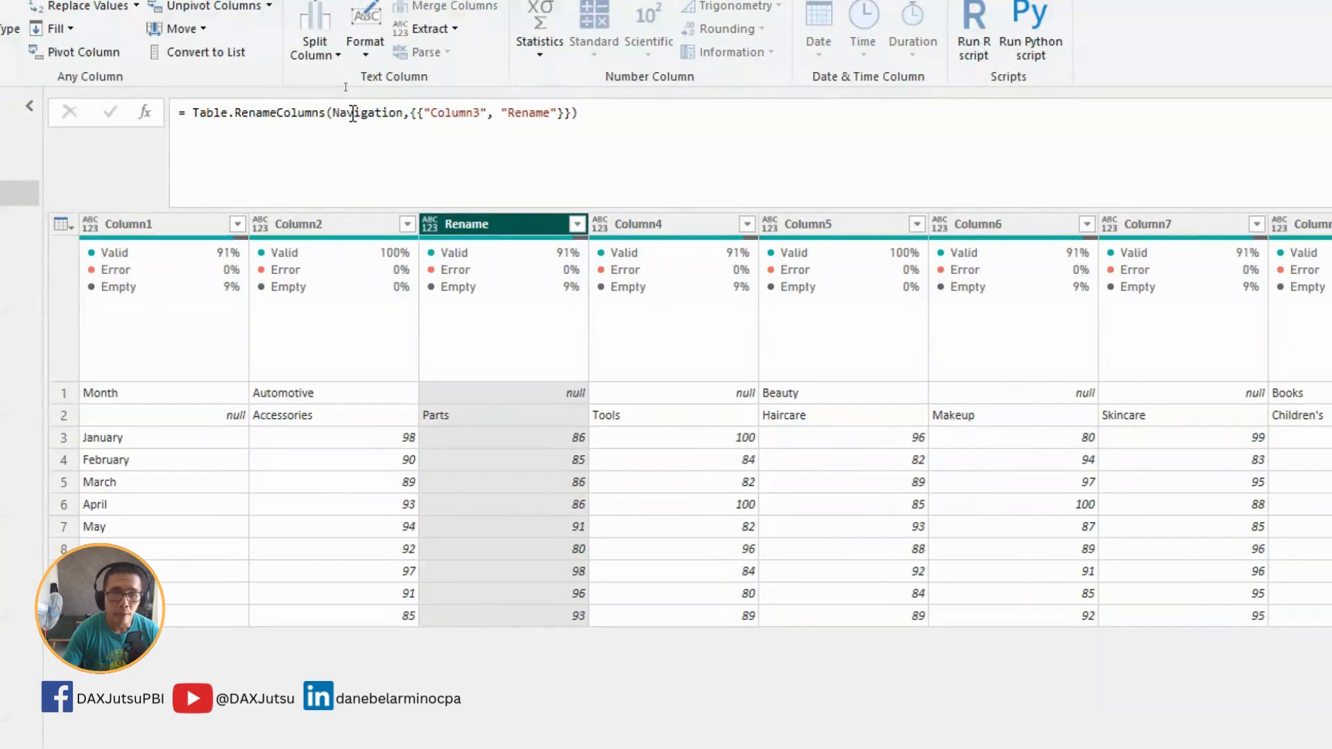
Examine the arguments of the generated Table.RenameColumns formula: the table reference and the nested list pairing old and new column names
double_click(353, 113)
click(353, 113)
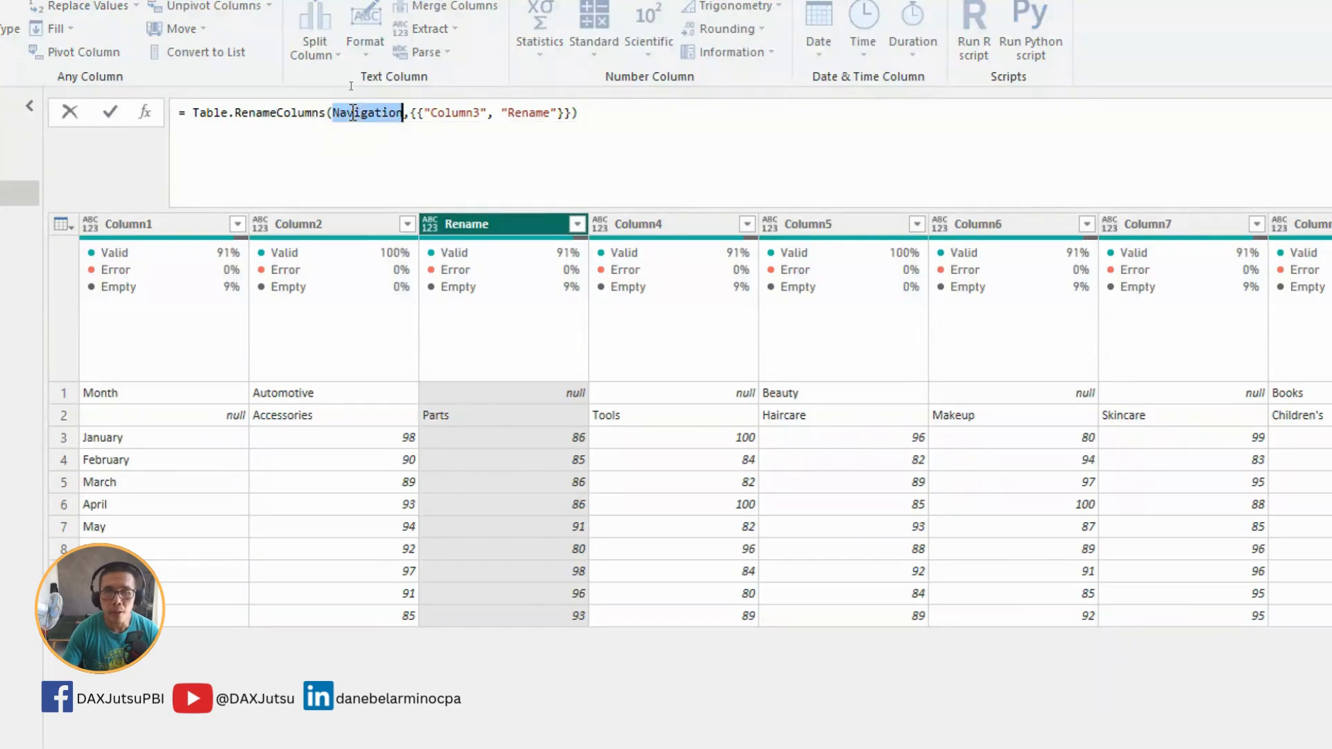
drag(410, 113, 574, 113)
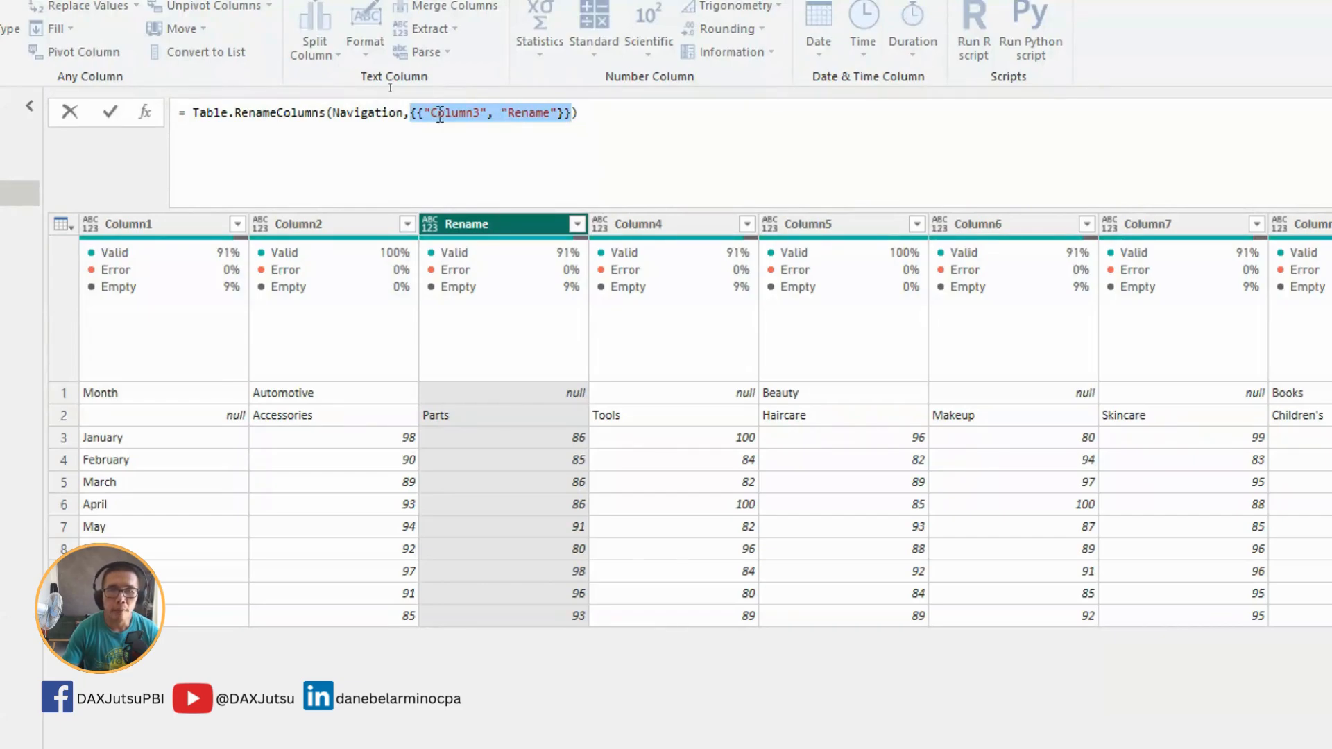
double_click(451, 114)
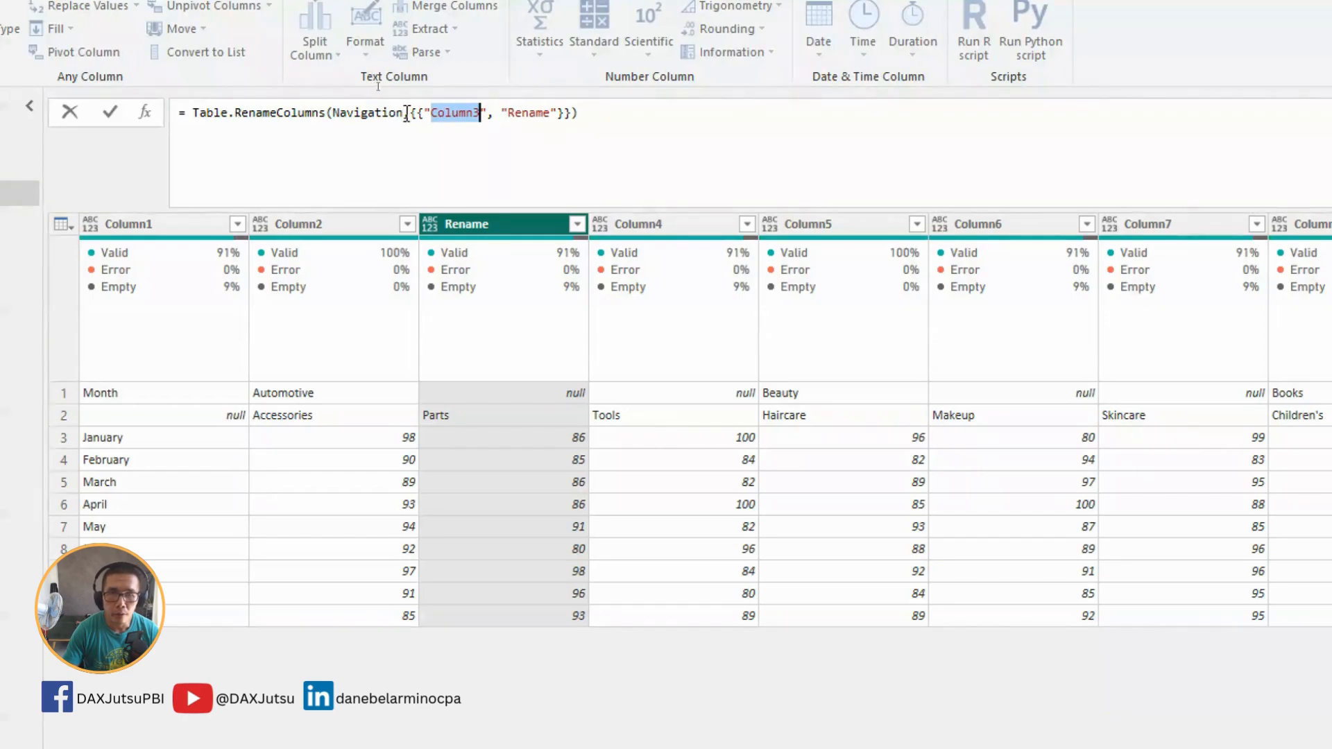
drag(420, 112, 569, 115)
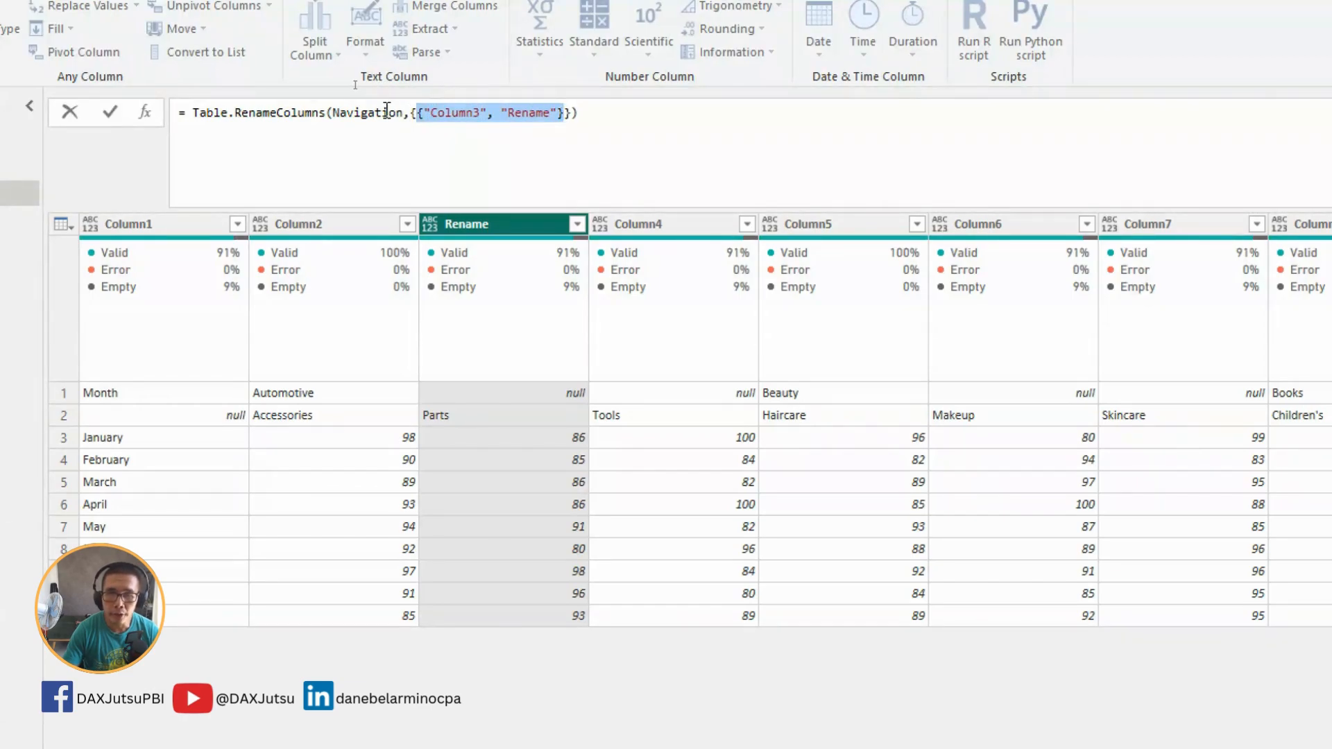
drag(409, 113, 570, 111)
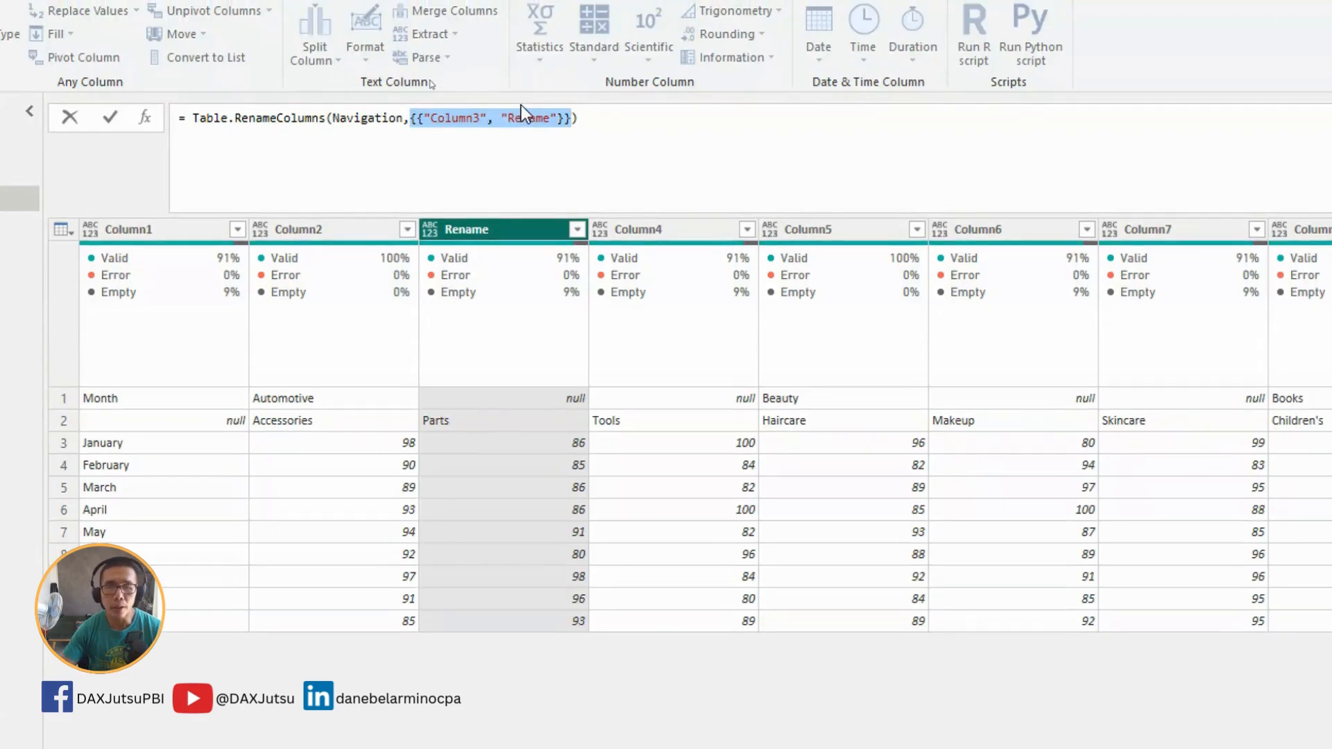
double_click(482, 117)
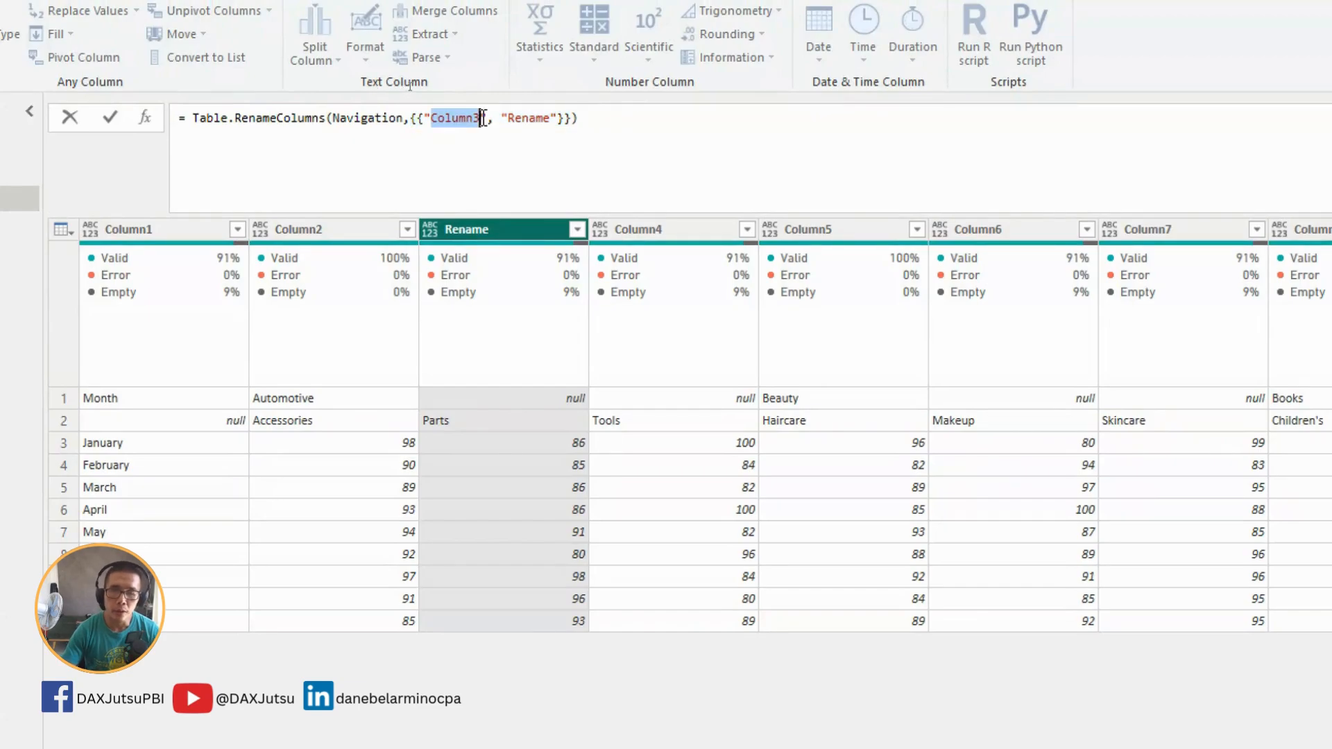
double_click(543, 117)
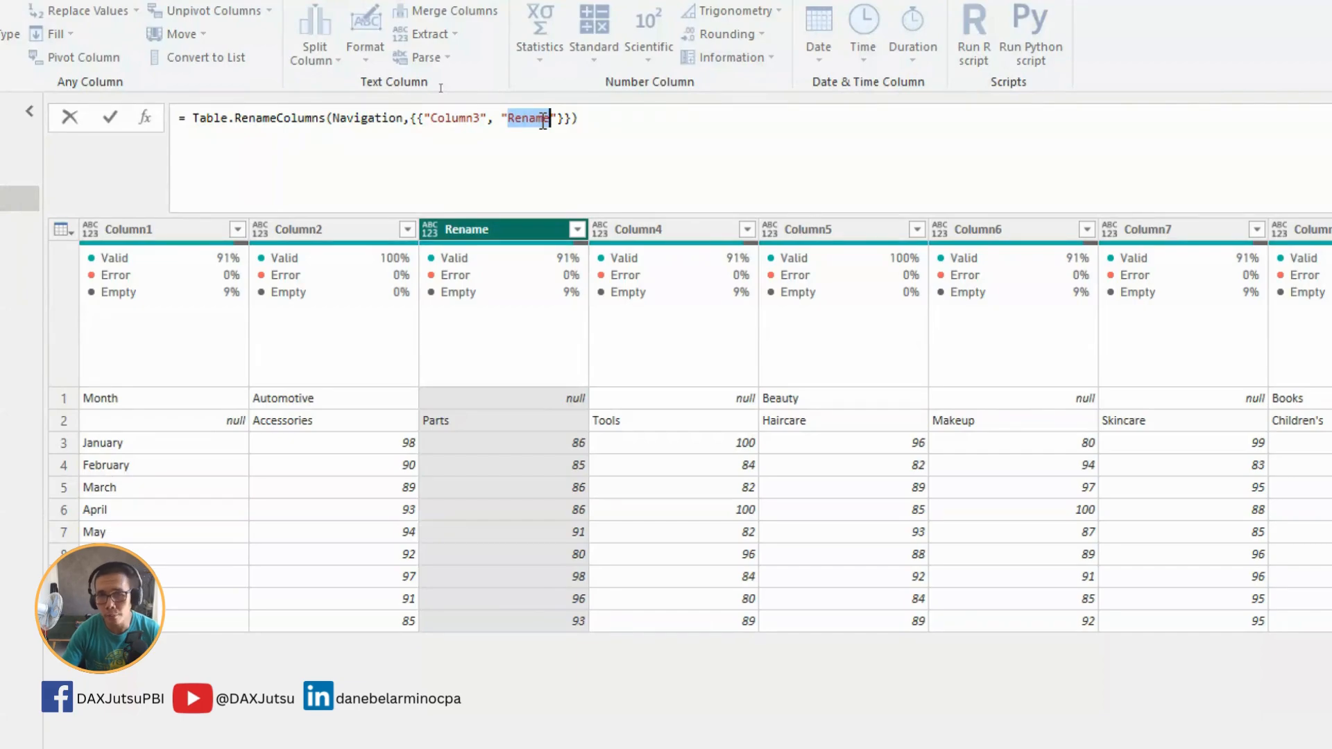
drag(403, 118, 570, 118)
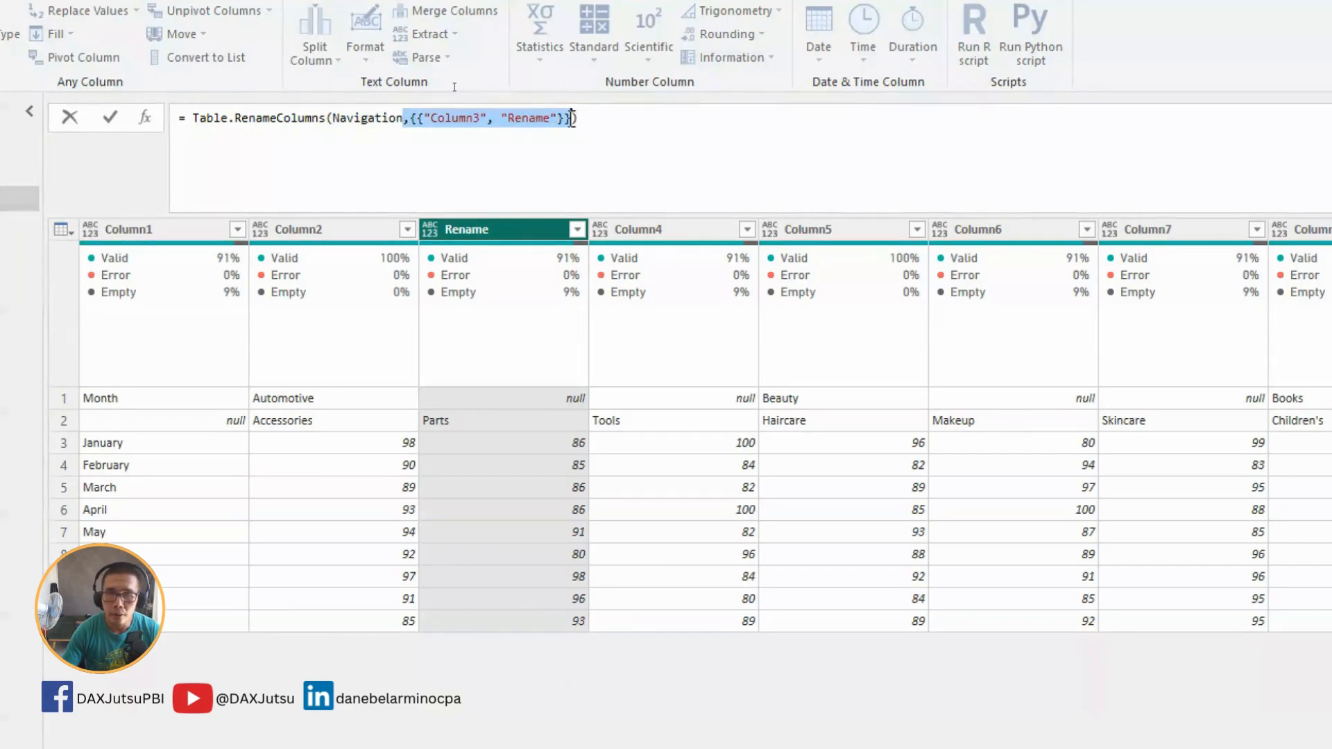
click(570, 118)
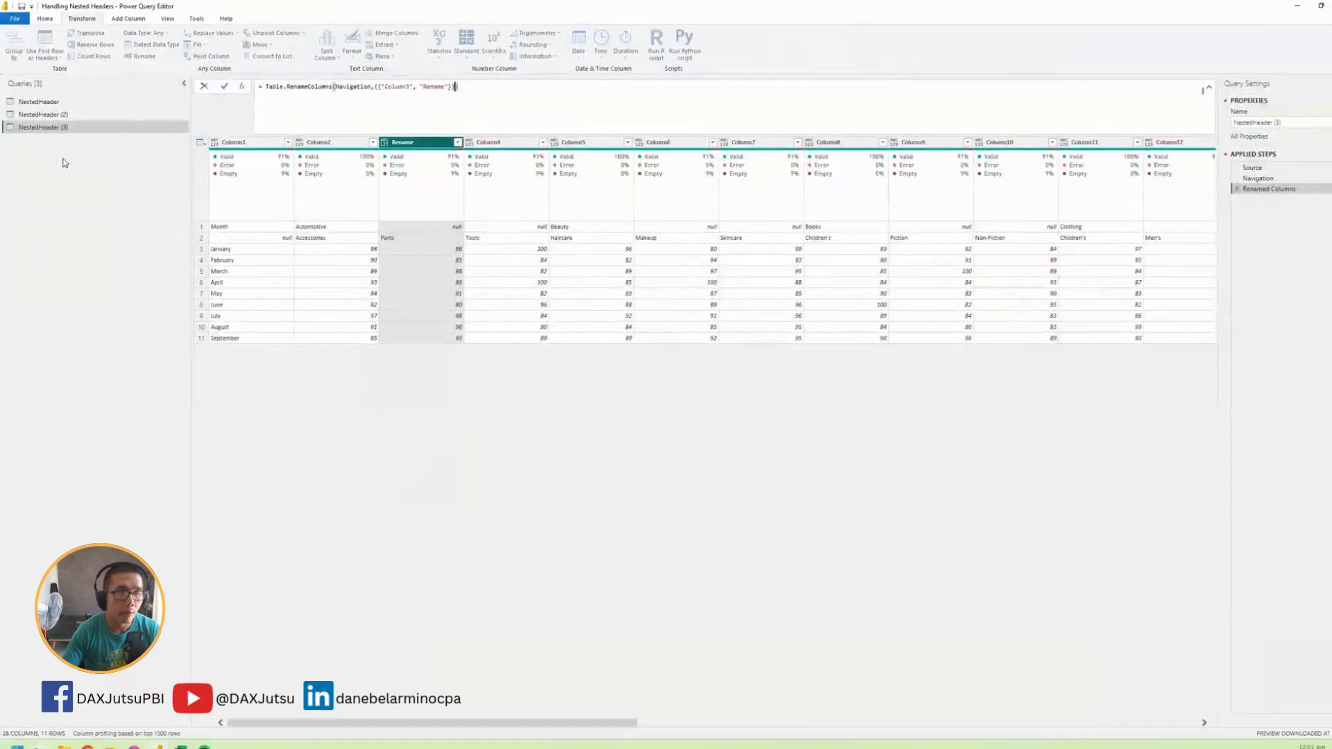
click(45, 19)
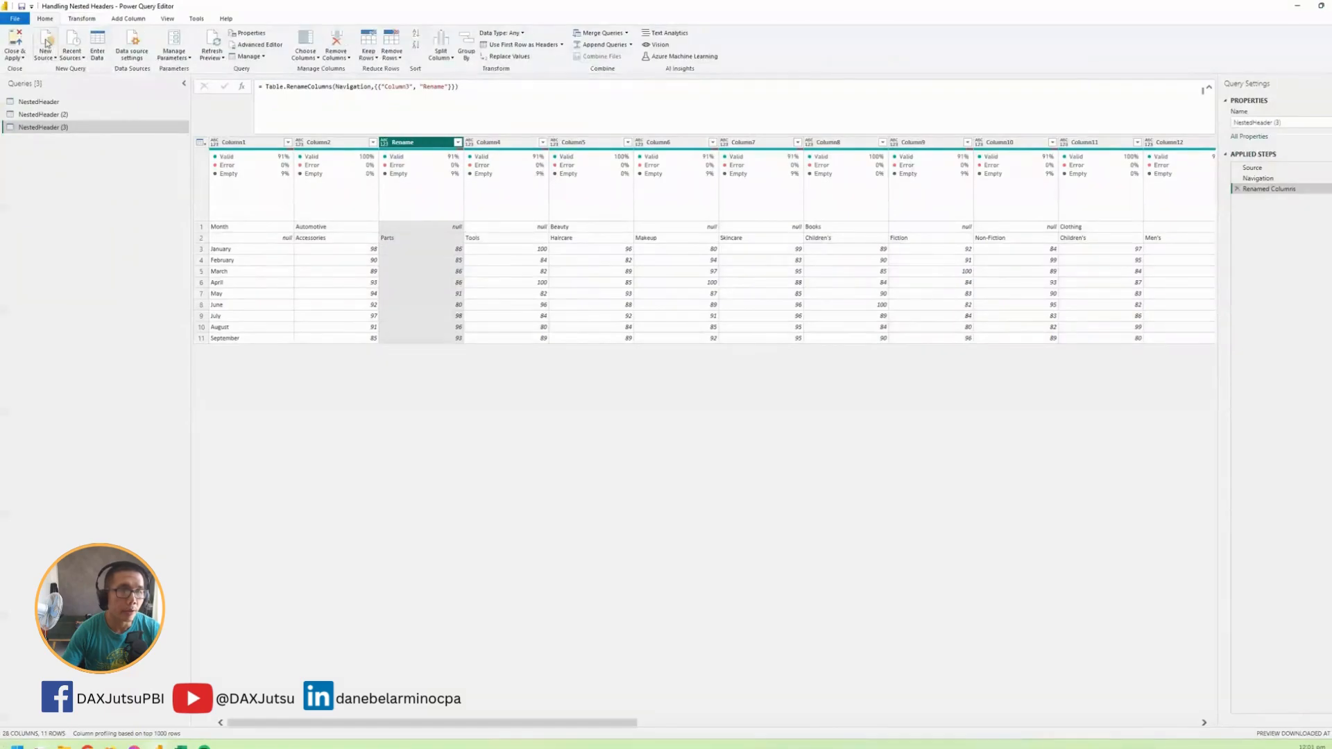
click(45, 52)
click(584, 502)
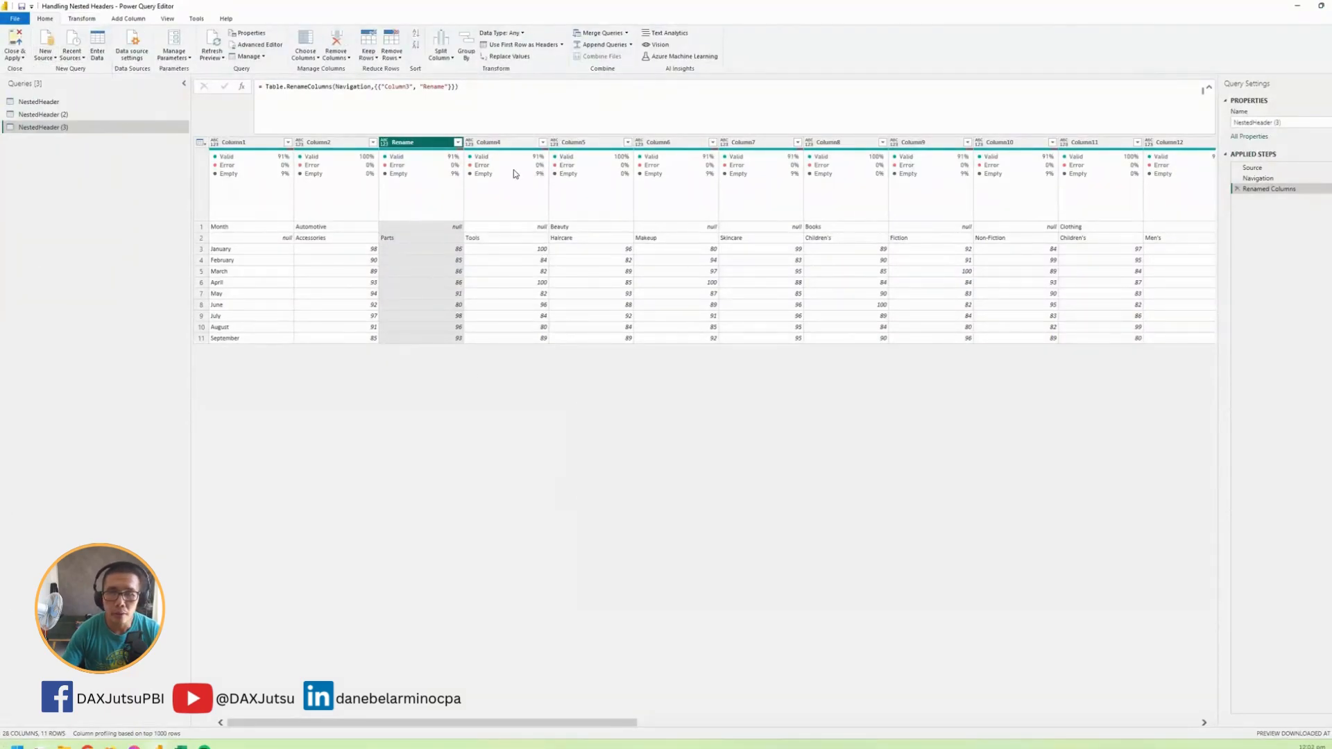
Rename Column4 to Rename2 in the NestedHeader (3) query
click(514, 144)
double_click(514, 144)
text(R)
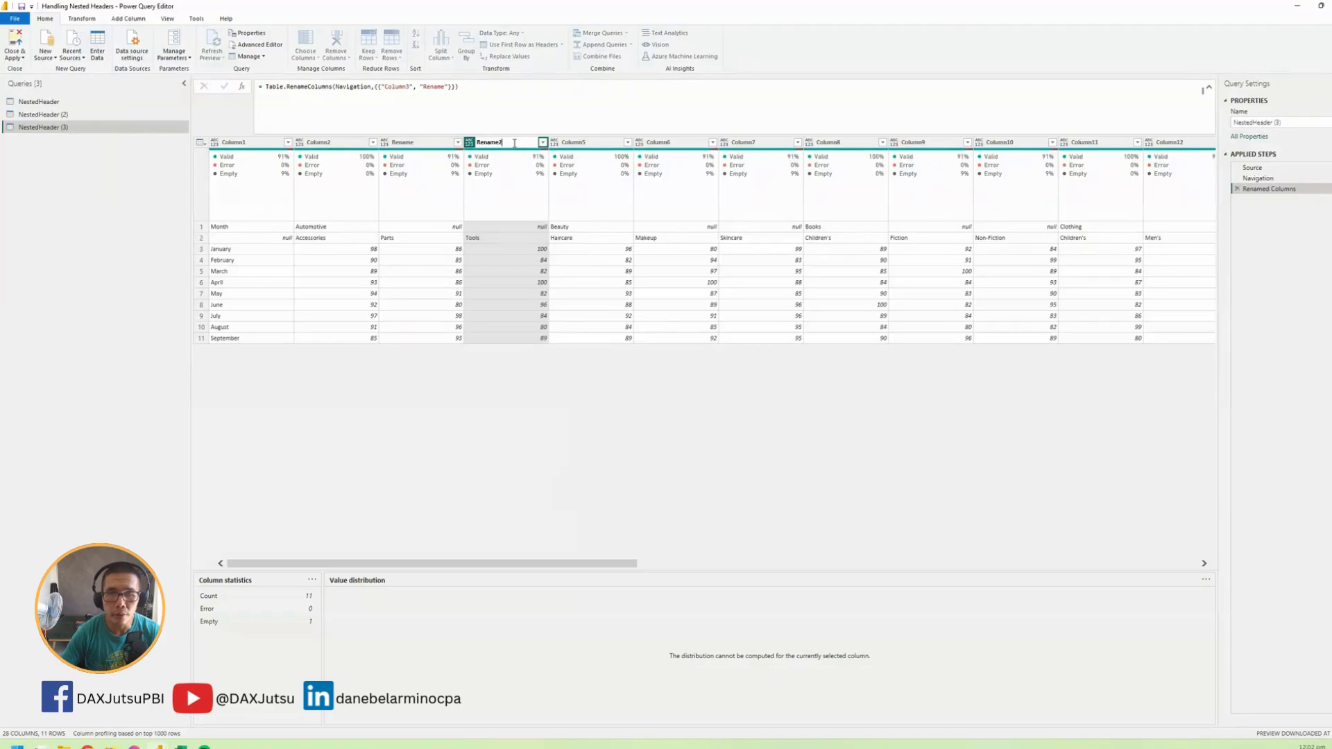
text(ename2)
key(Return)
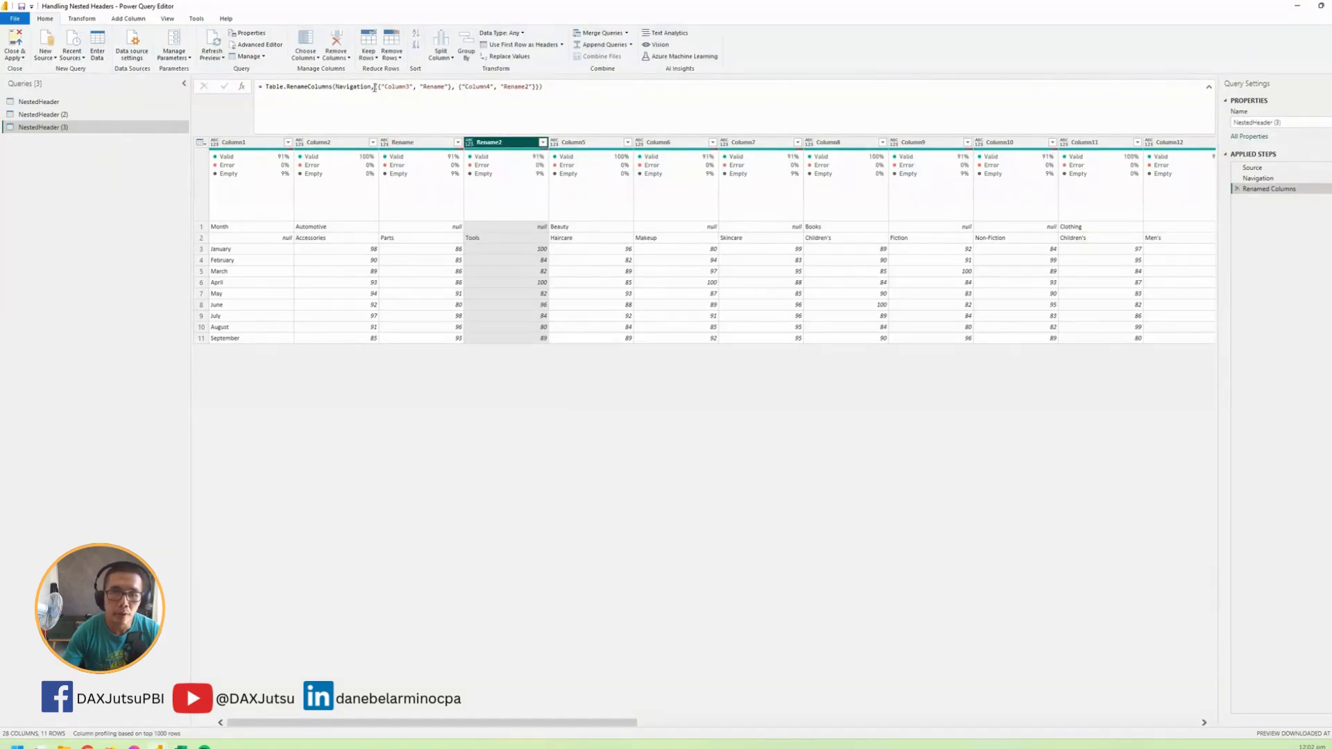
Copy the nested list {{"Column3", "Rename"}, {"Column4", "Rename2"}} from the rename formula into a new blank query and preview its first inner list
drag(375, 87, 538, 90)
key(ctrl+c)
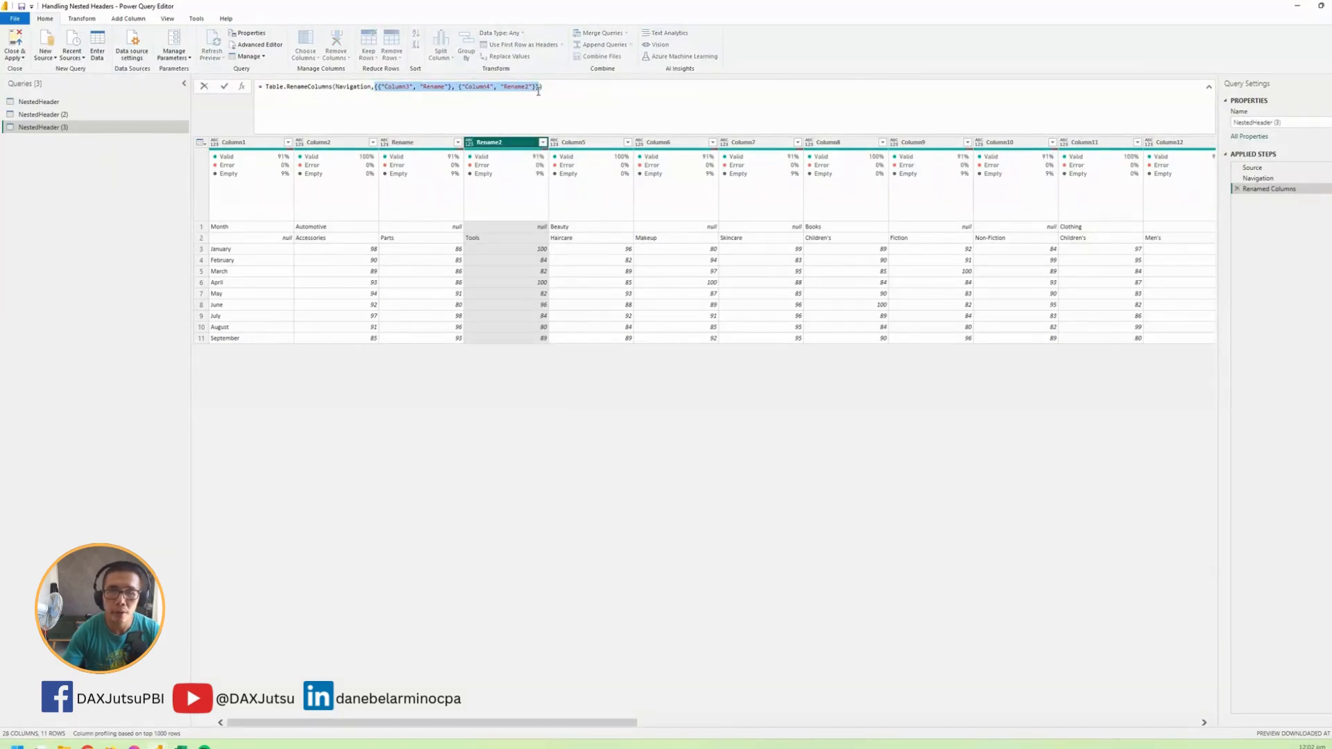
click(72, 284)
click(45, 53)
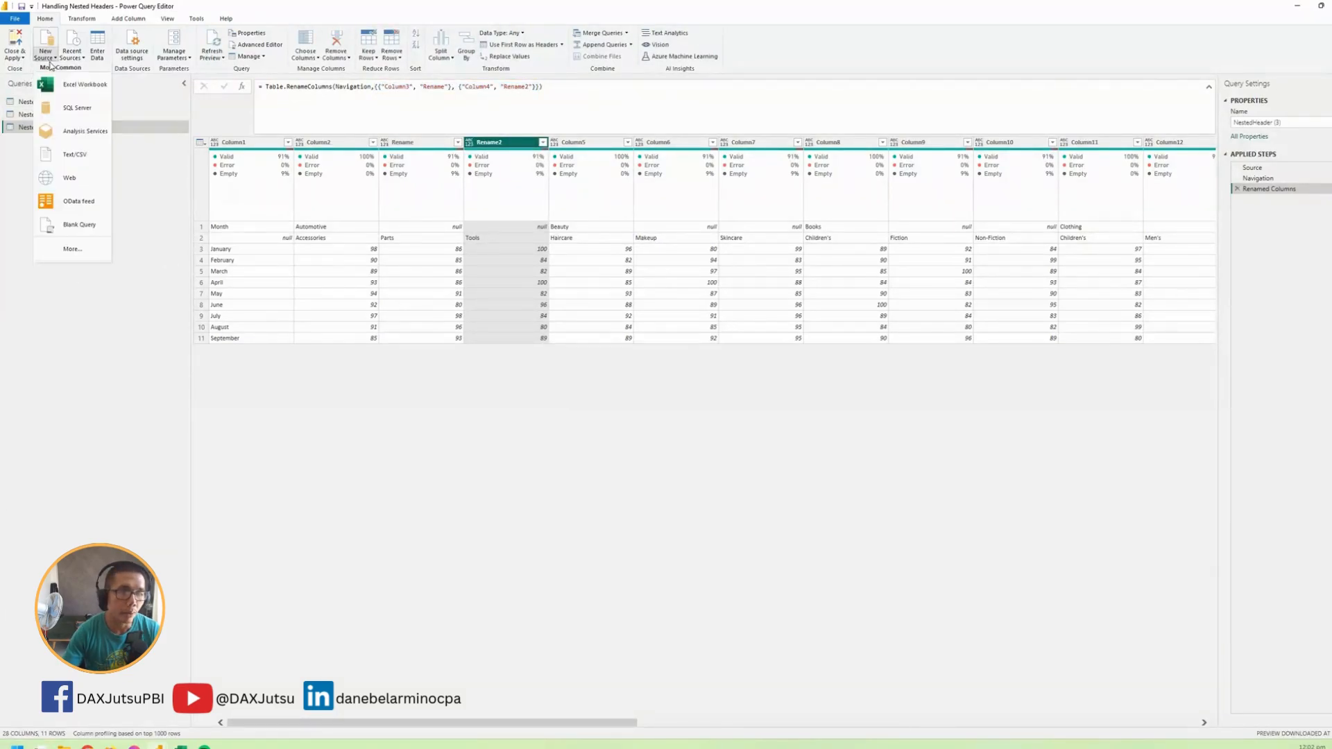
click(73, 223)
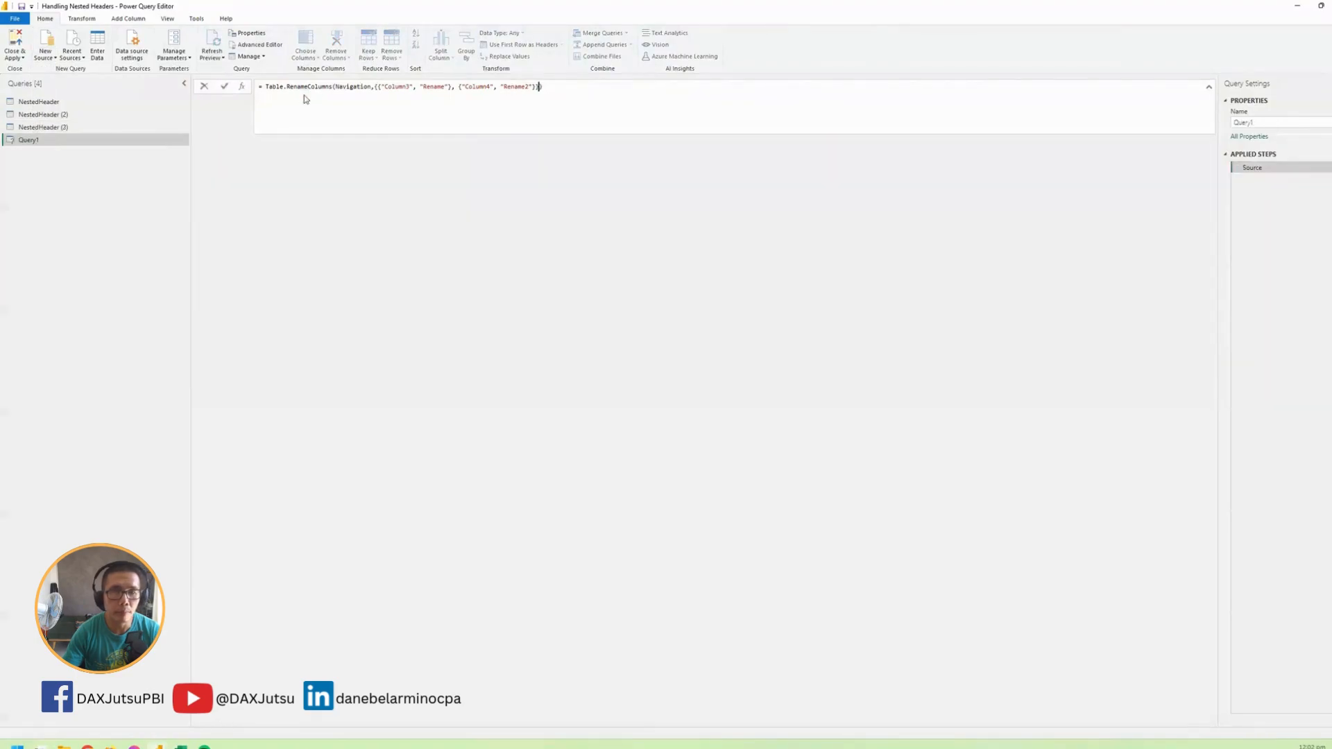
key(ctrl+v)
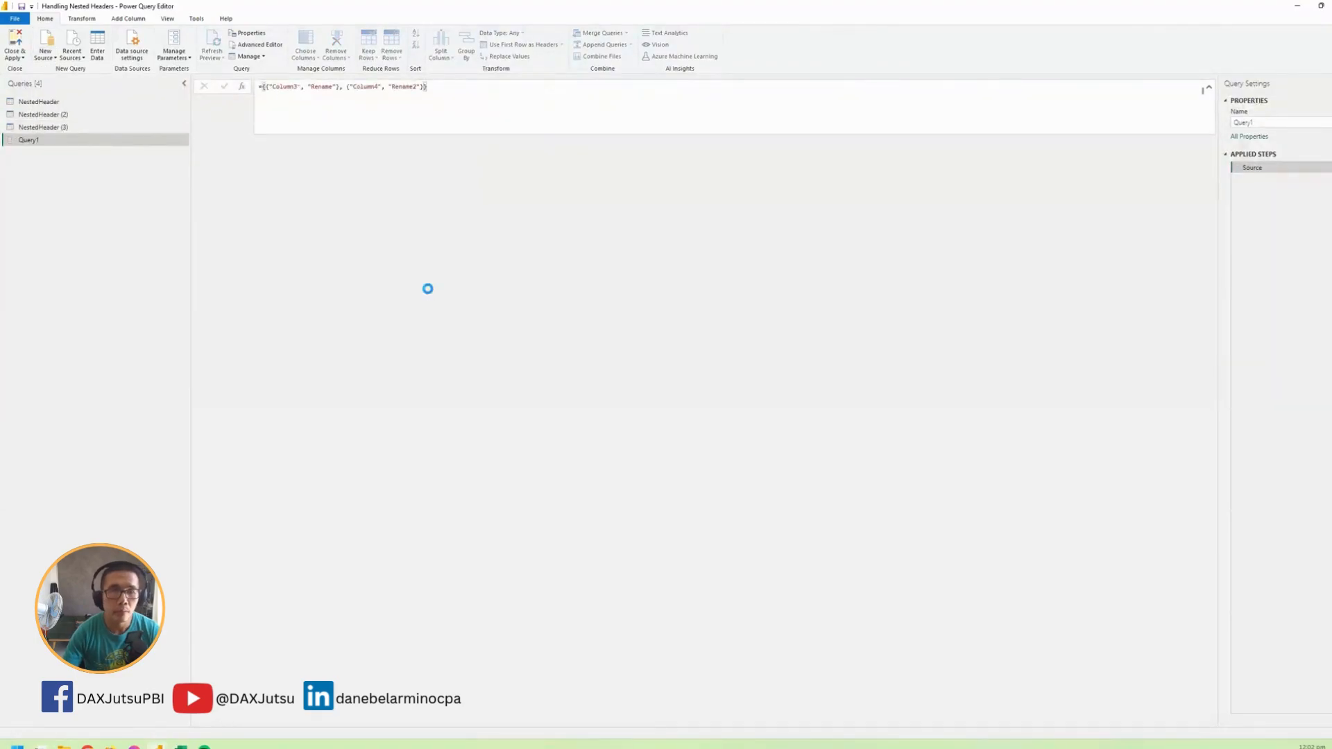
key(Return)
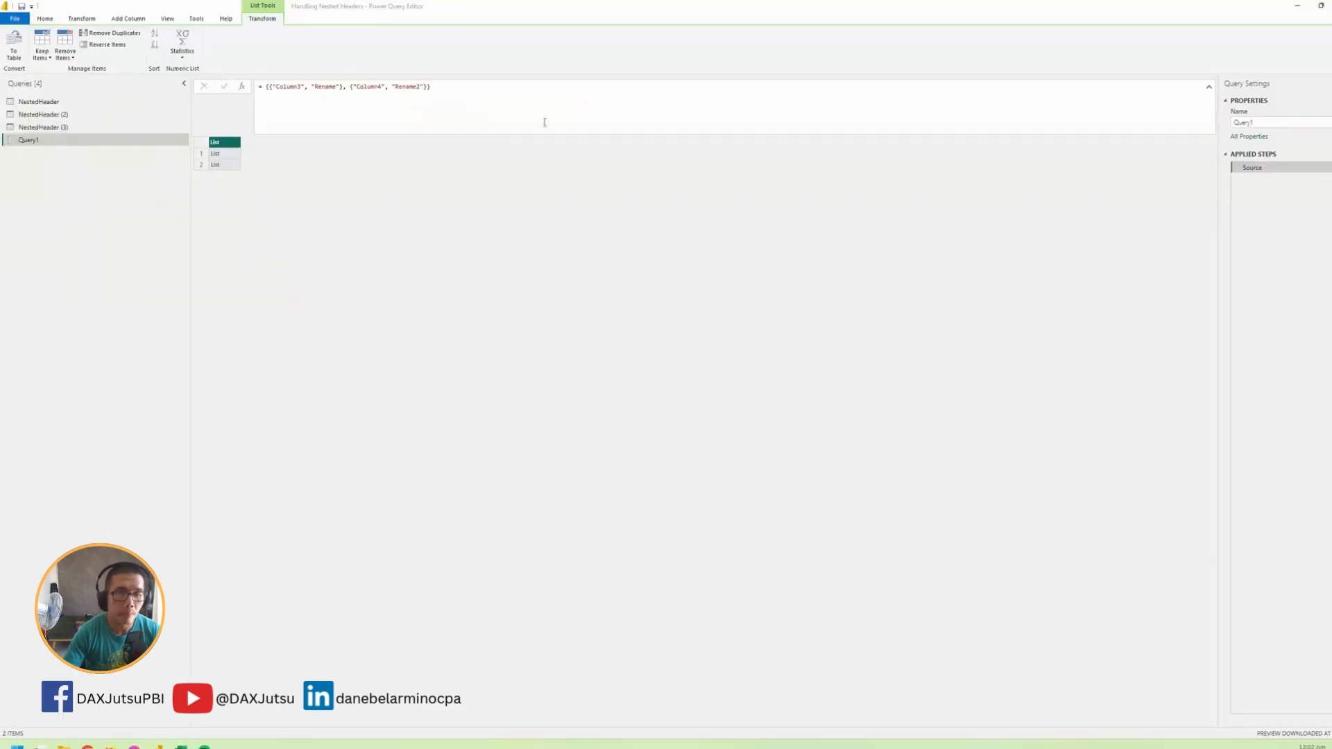
click(238, 155)
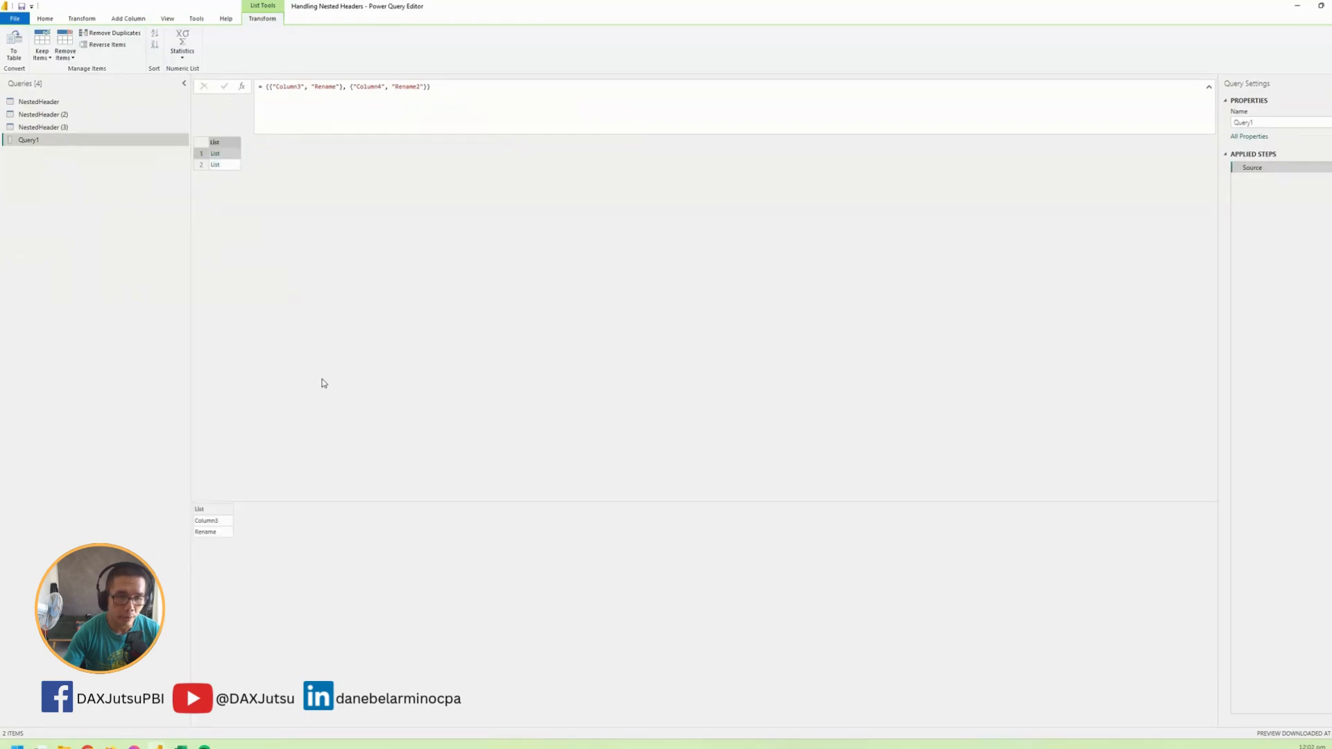
Examine the let expression of the NestedHeader (2) query, comparing the originalcolumns list with the Merged column of combined header names
drag(379, 499, 374, 285)
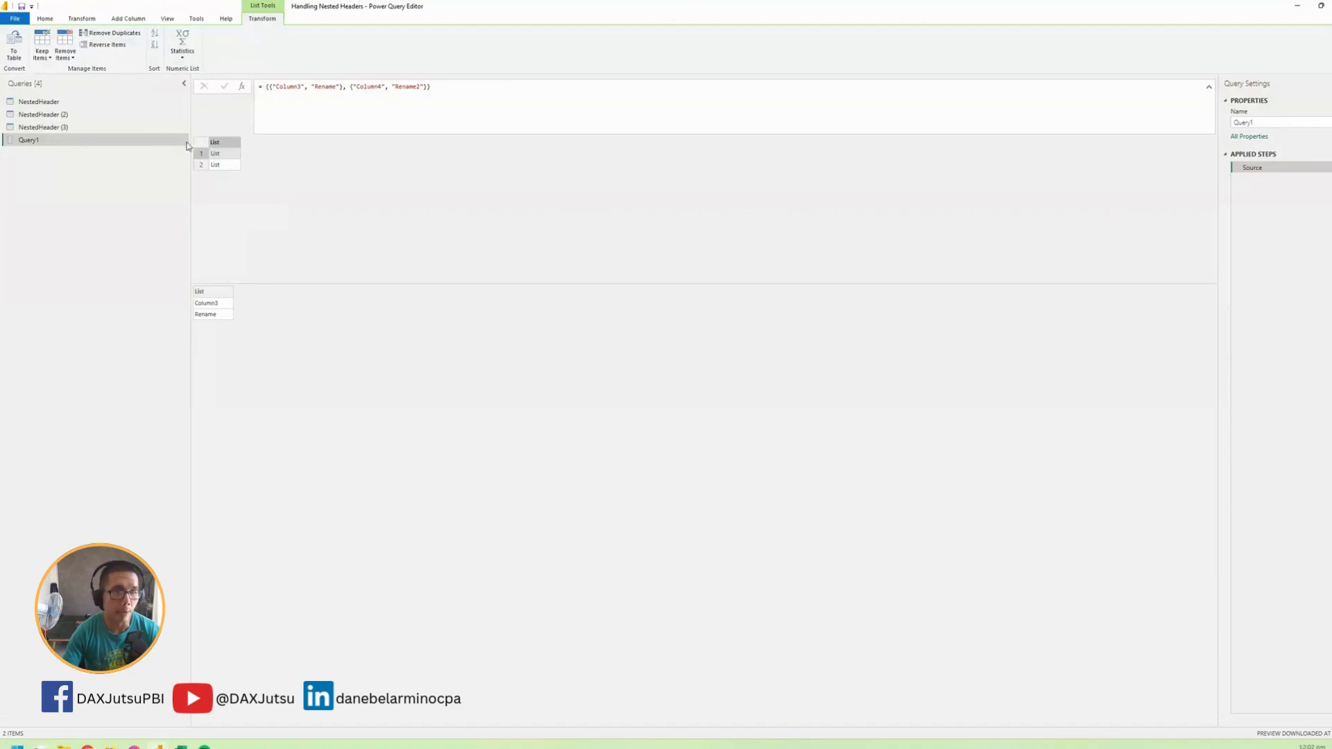
click(92, 115)
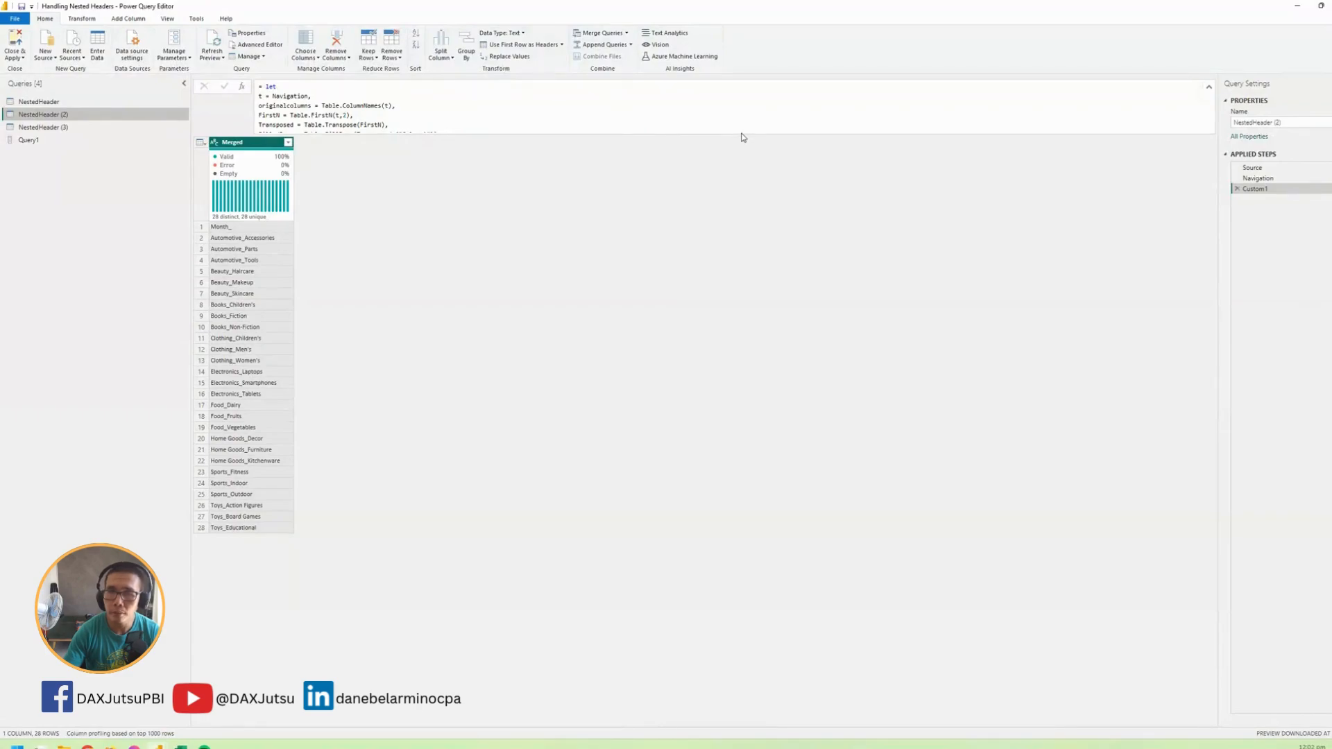
scroll(738, 121, down, 2)
scroll(738, 121, up, 1)
scroll(738, 121, down, 1)
scroll(738, 121, up, 2)
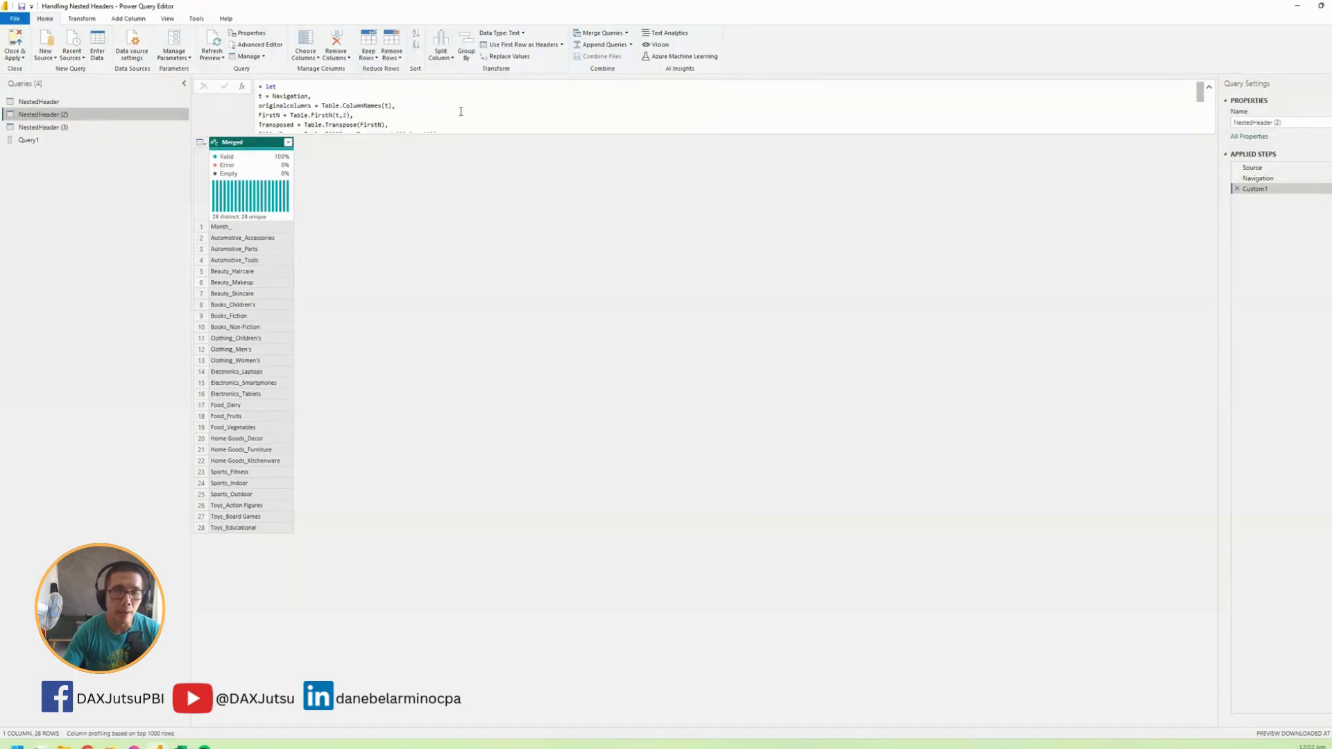
click(262, 123)
scroll(262, 123, down, 1)
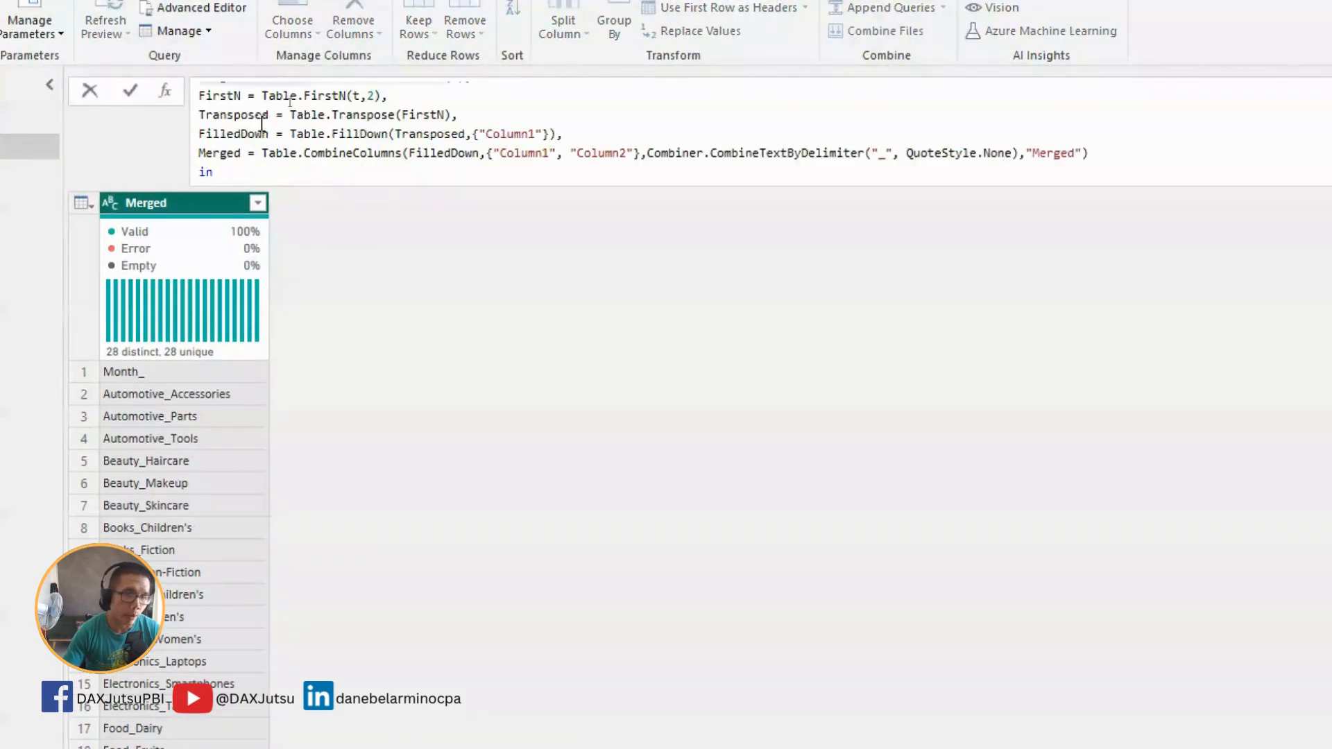
scroll(262, 123, up, 1)
scroll(262, 122, down, 2)
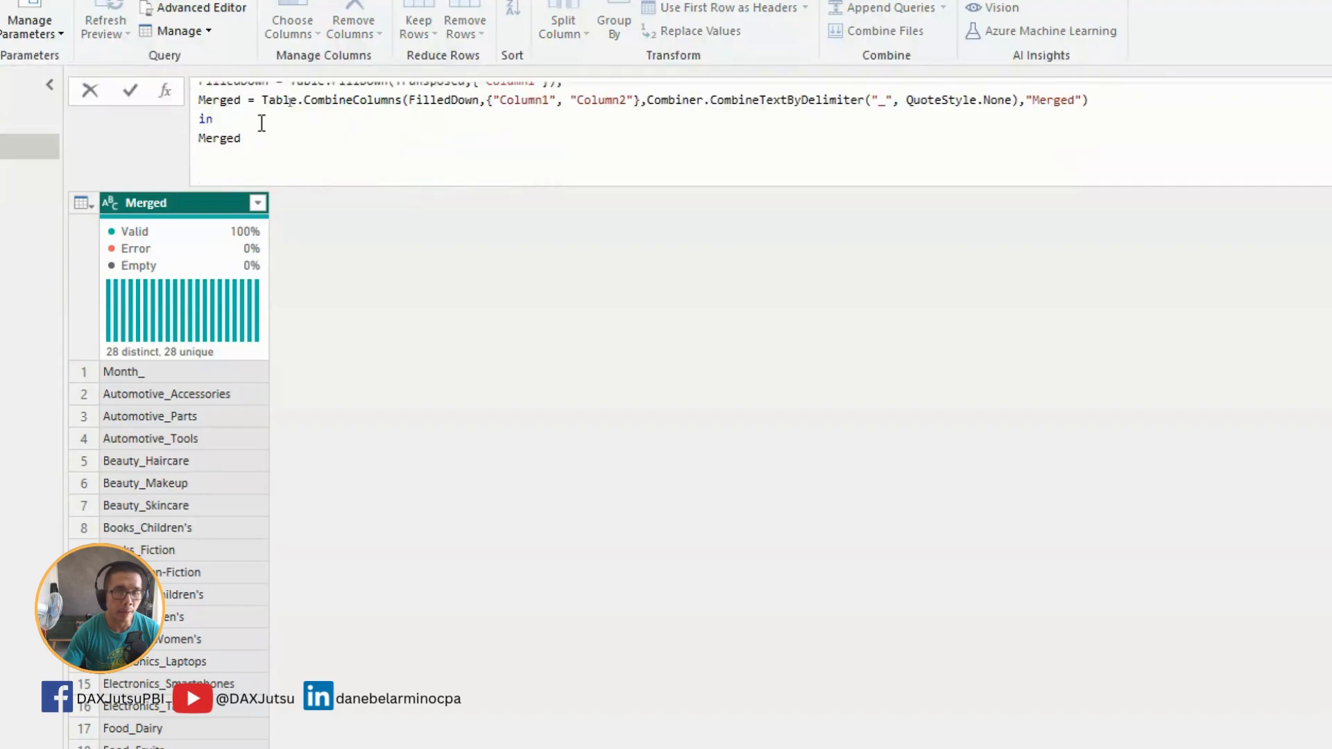
double_click(220, 116)
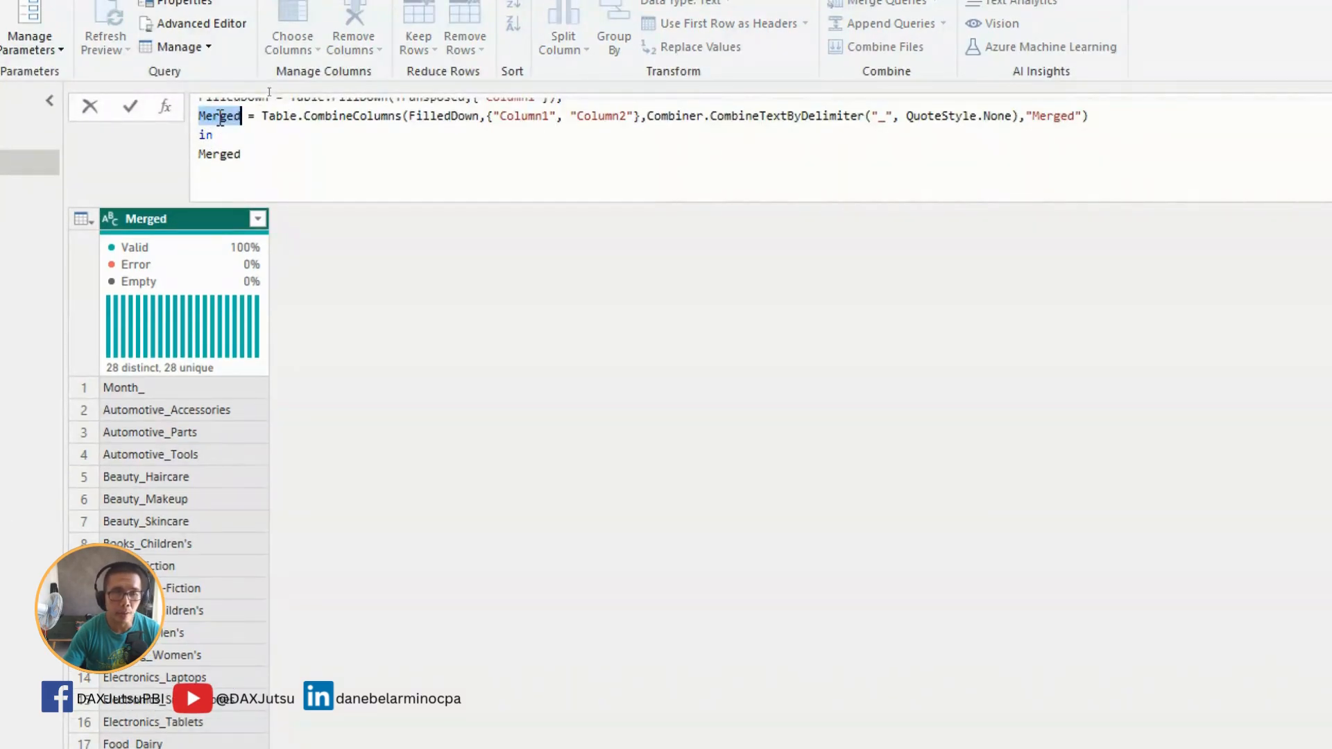
scroll(221, 118, up, 1)
scroll(220, 119, down, 1)
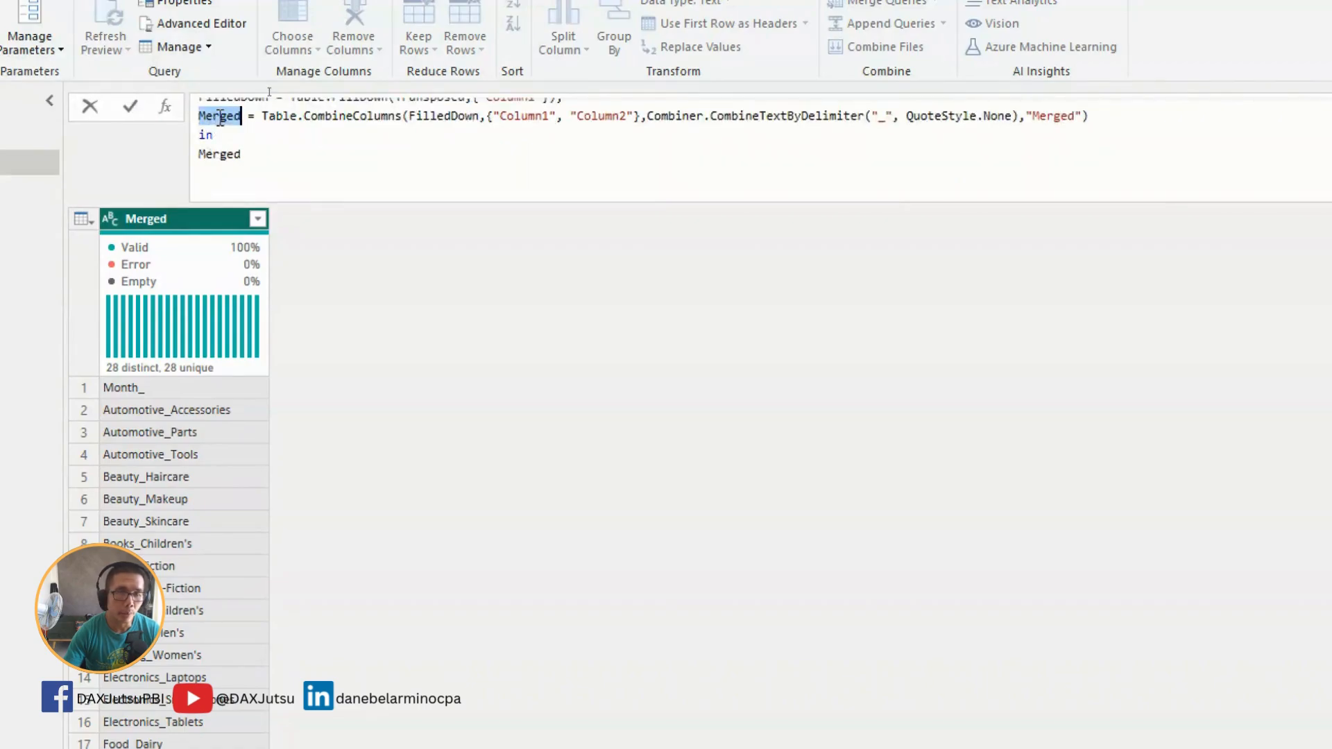
scroll(221, 118, up, 2)
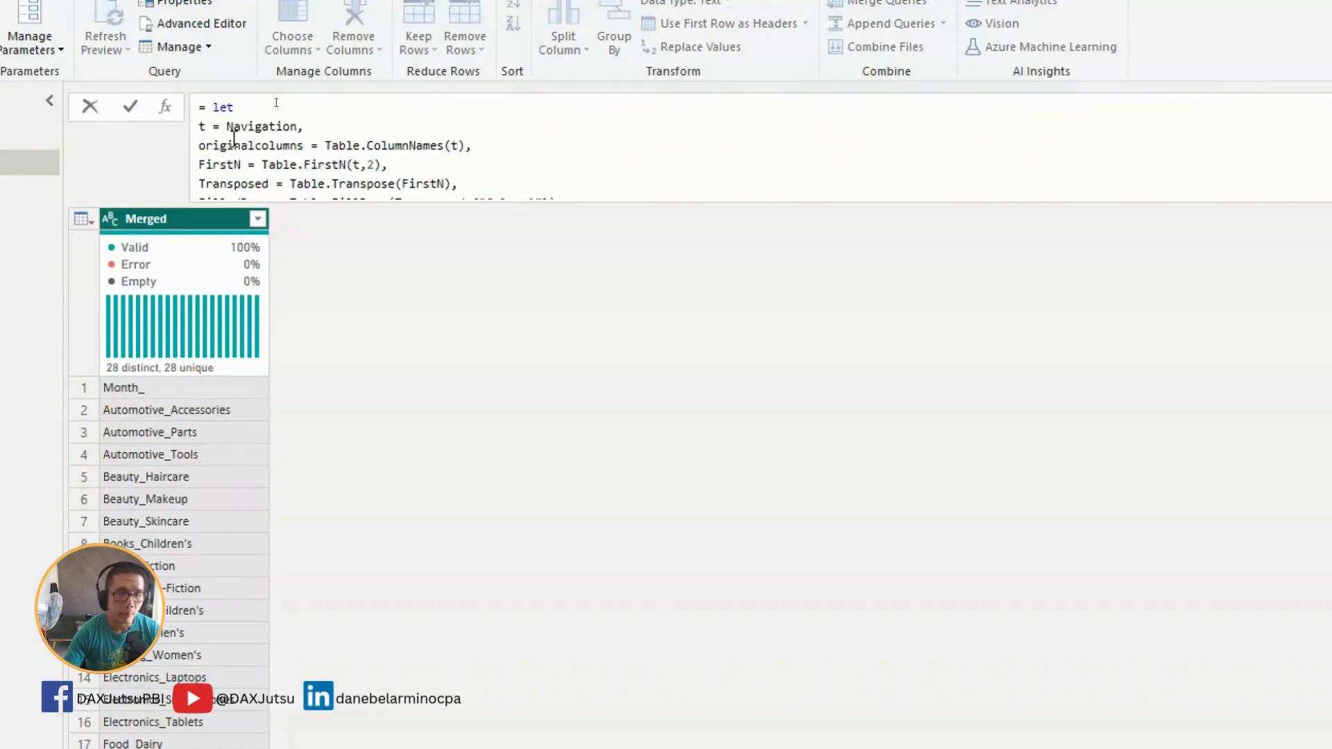
double_click(234, 143)
scroll(234, 142, down, 2)
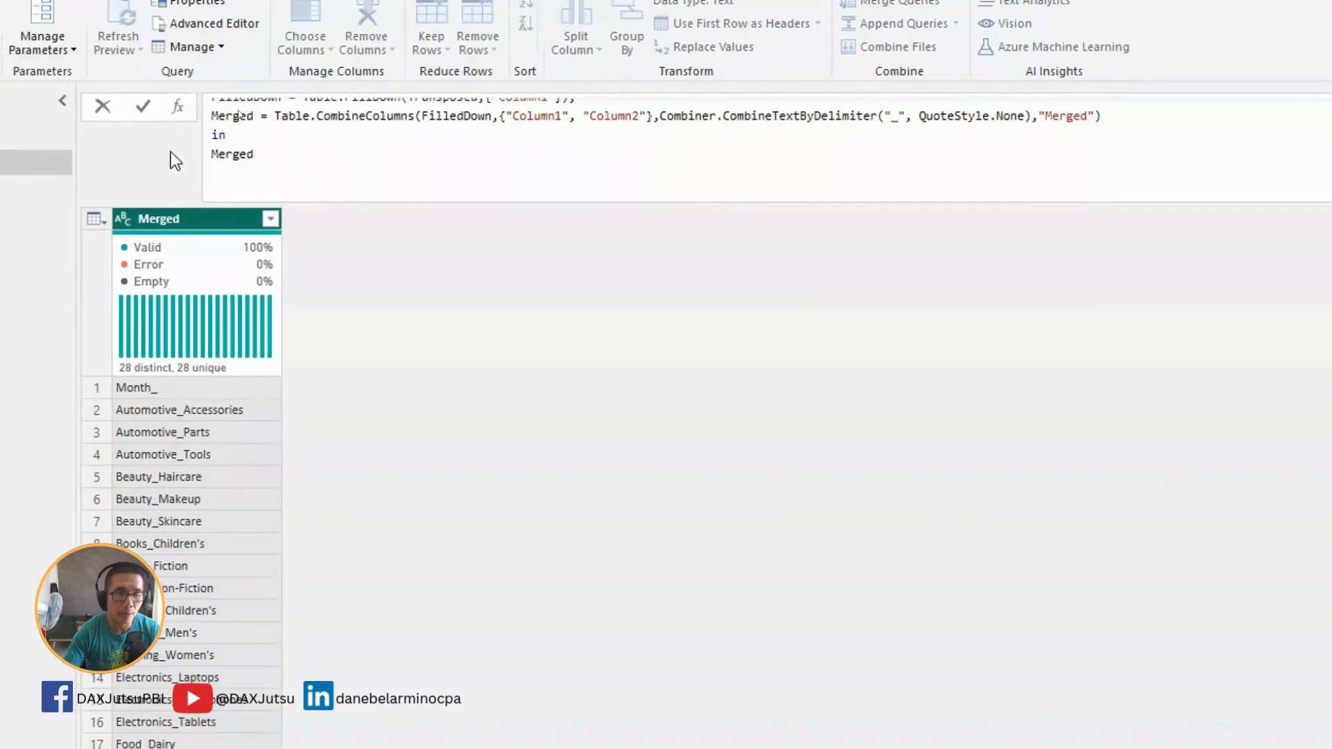
Change the let expression's output after in to List.Zip({originalcolumns, Merged})
click(219, 154)
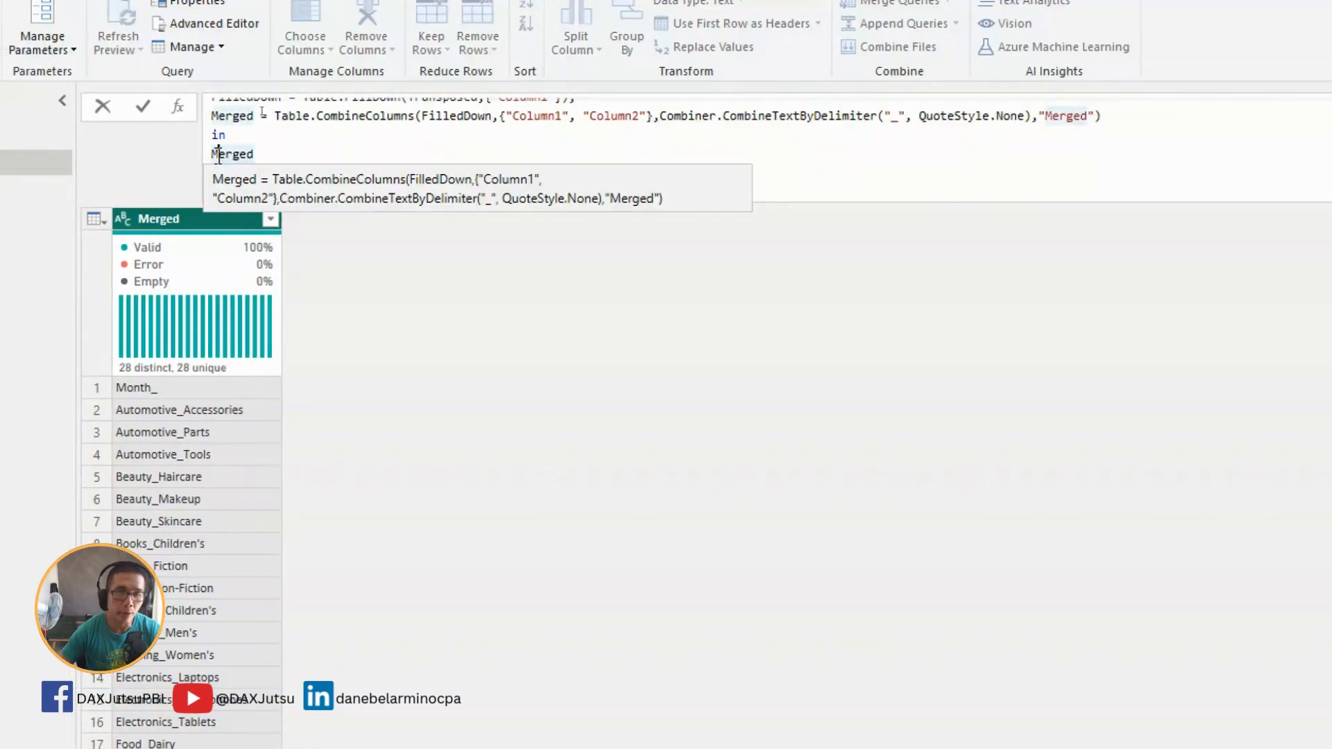
text(List.Zip)
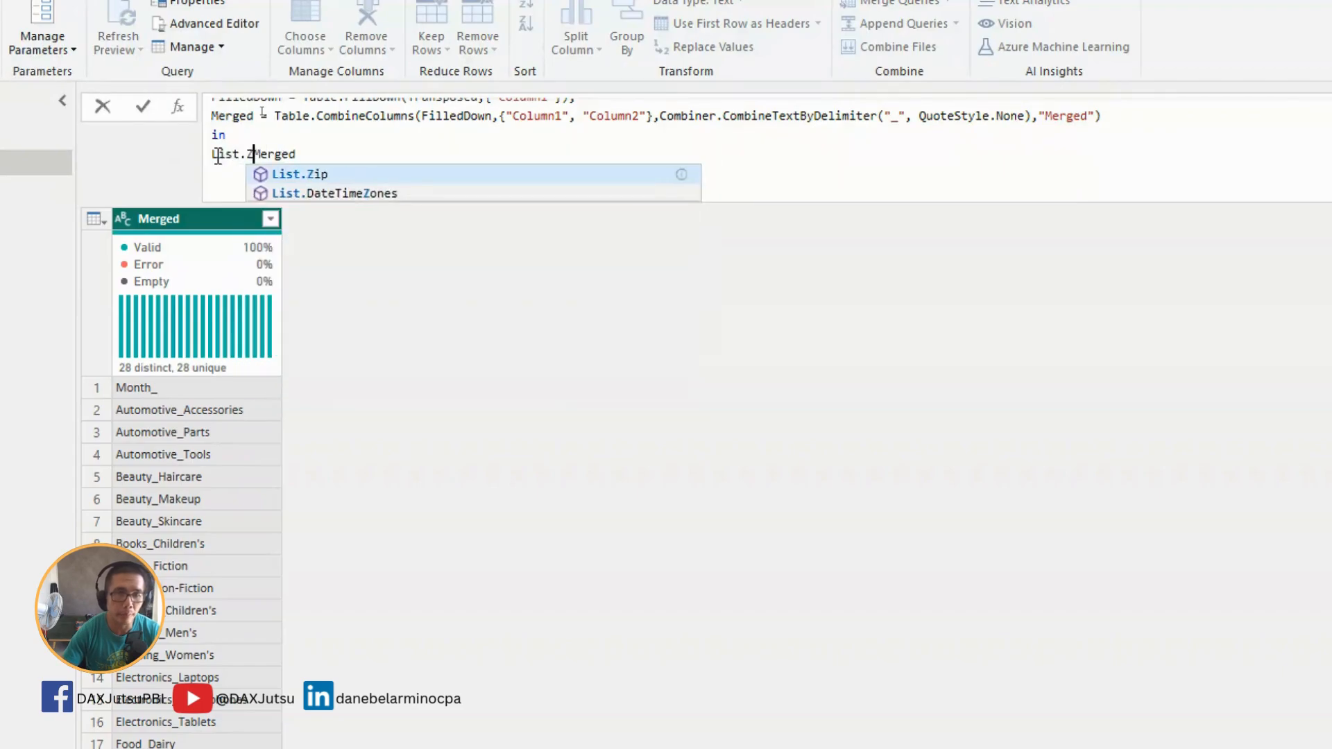
text(()
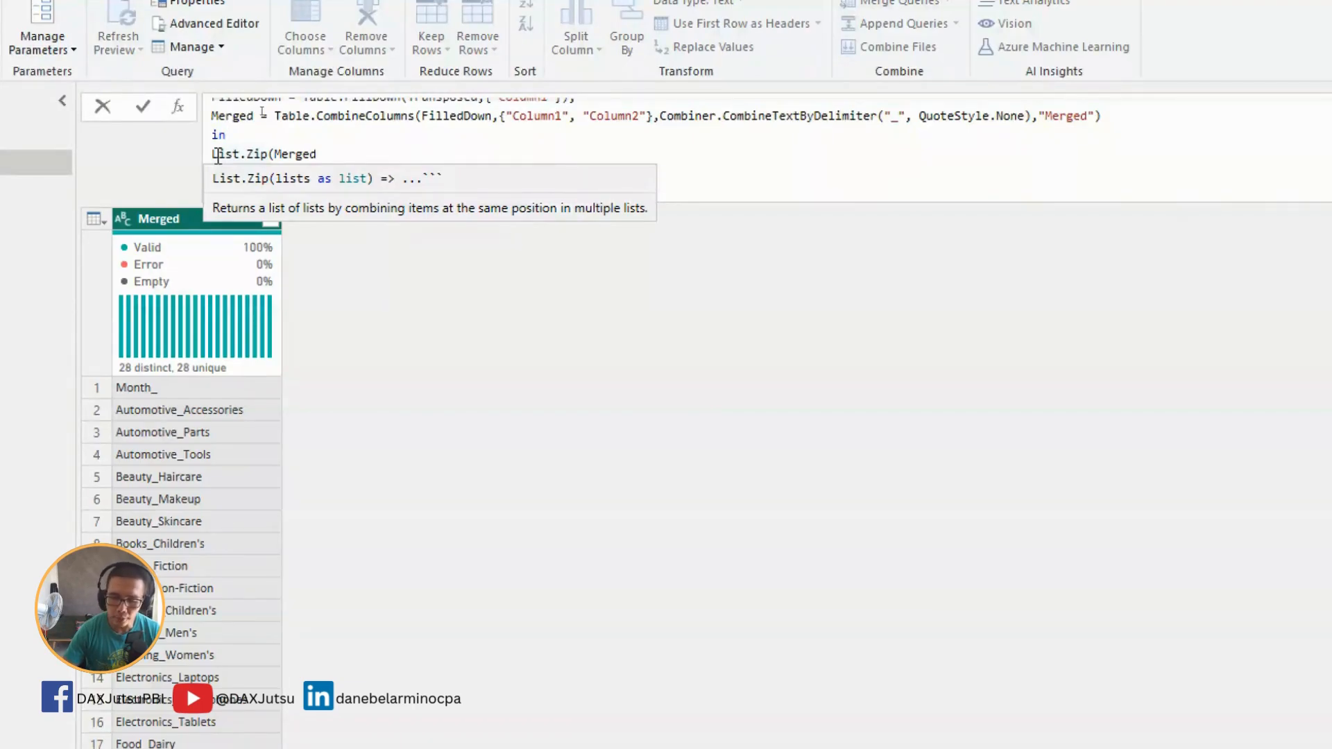
text({)
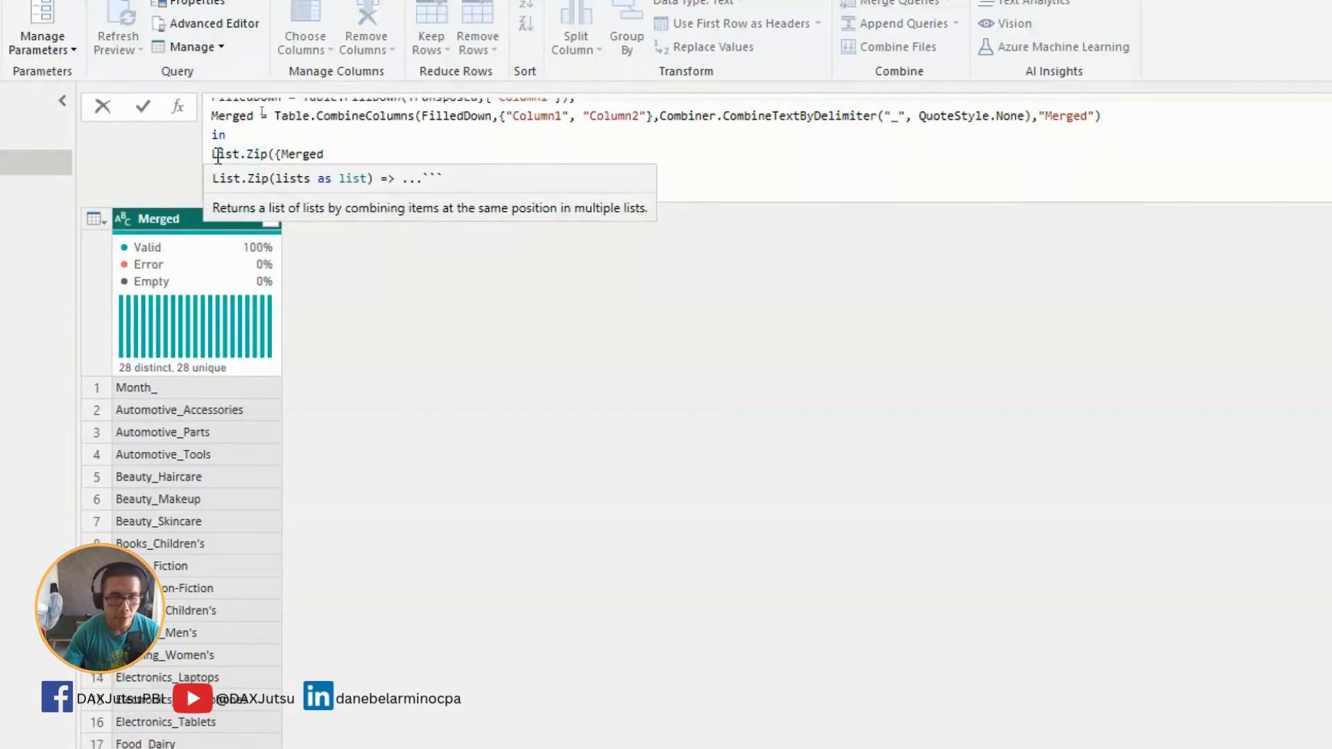
text(originalcolumns,)
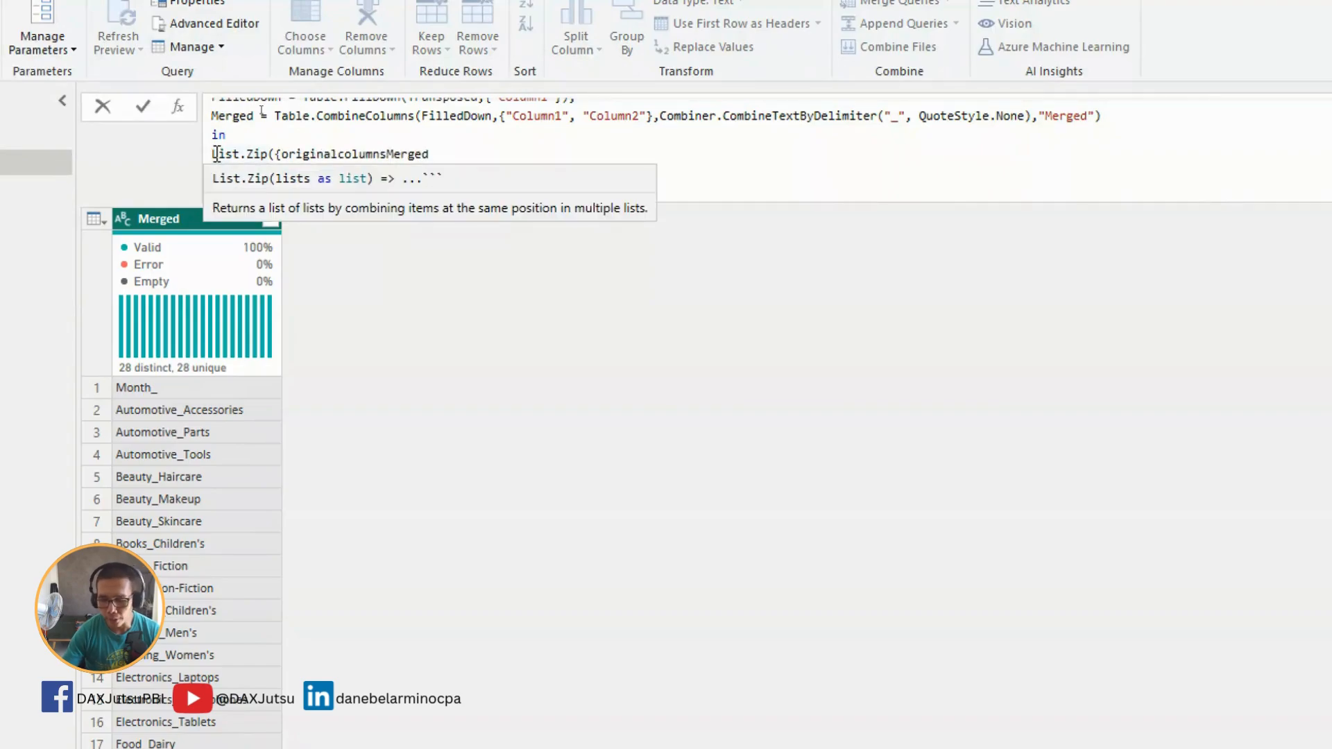
click(561, 153)
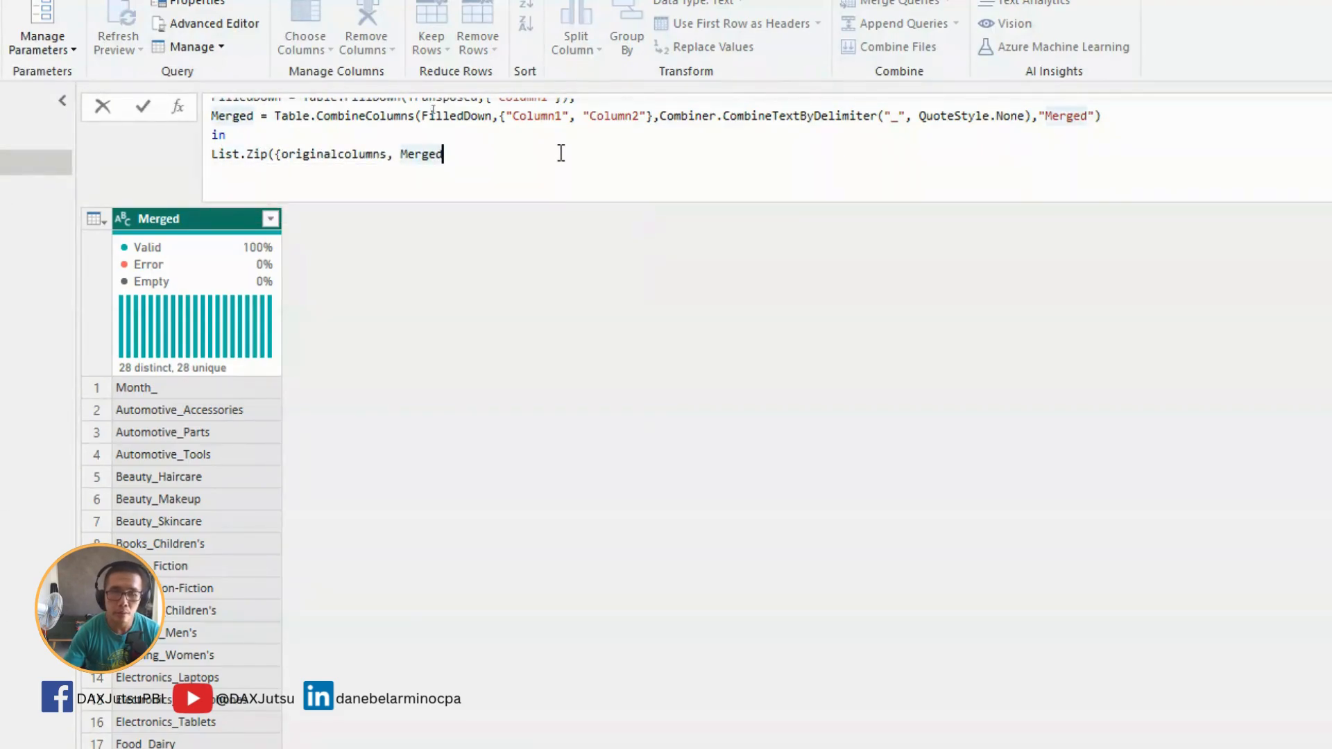
text(}))
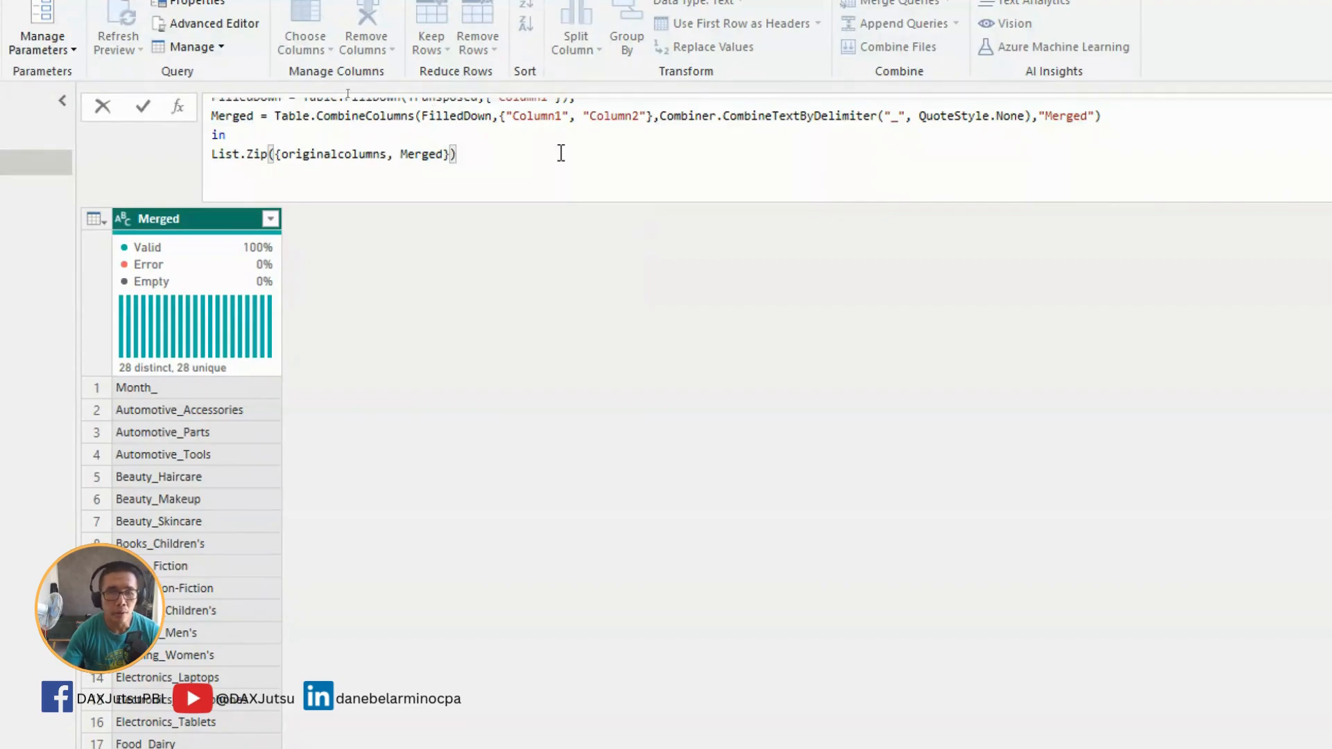
Try committing the output as List.Zip(originalcolumns, Merged), without the curly braces around its arguments
click(272, 154)
click(273, 154)
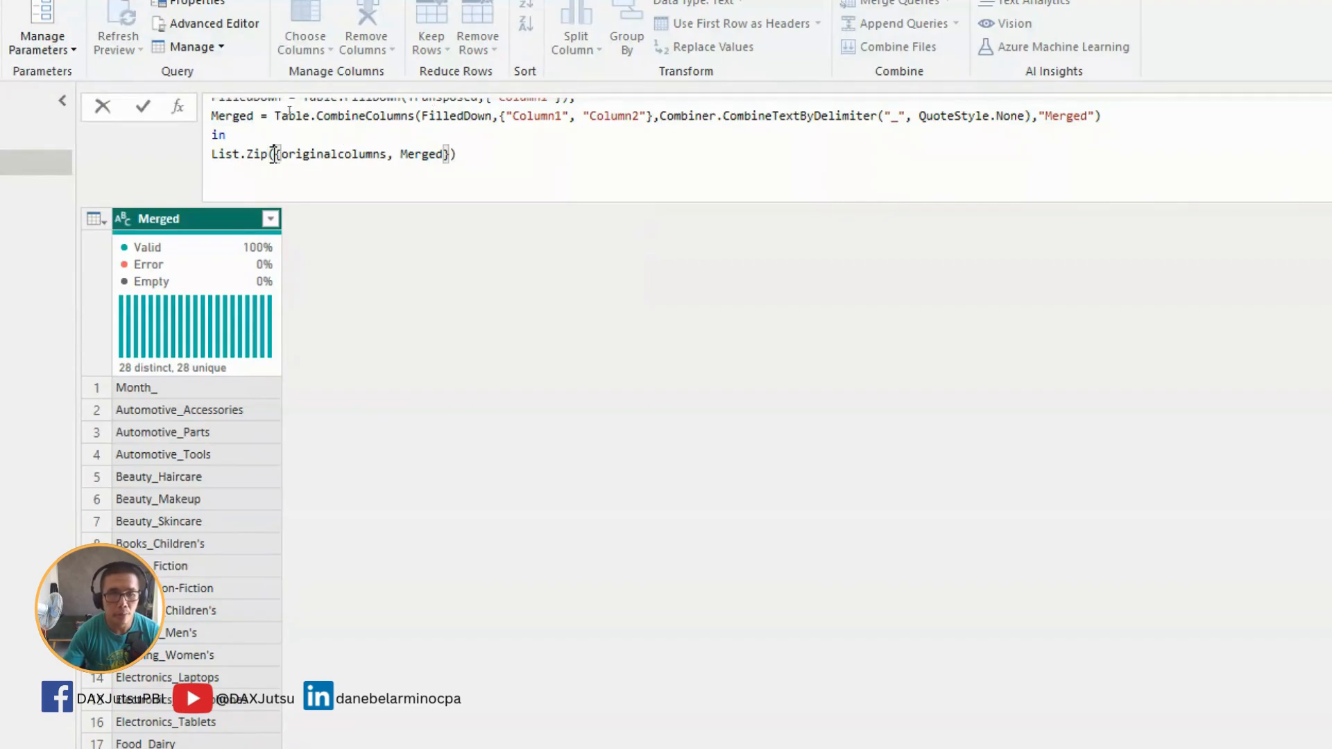
key(Delete)
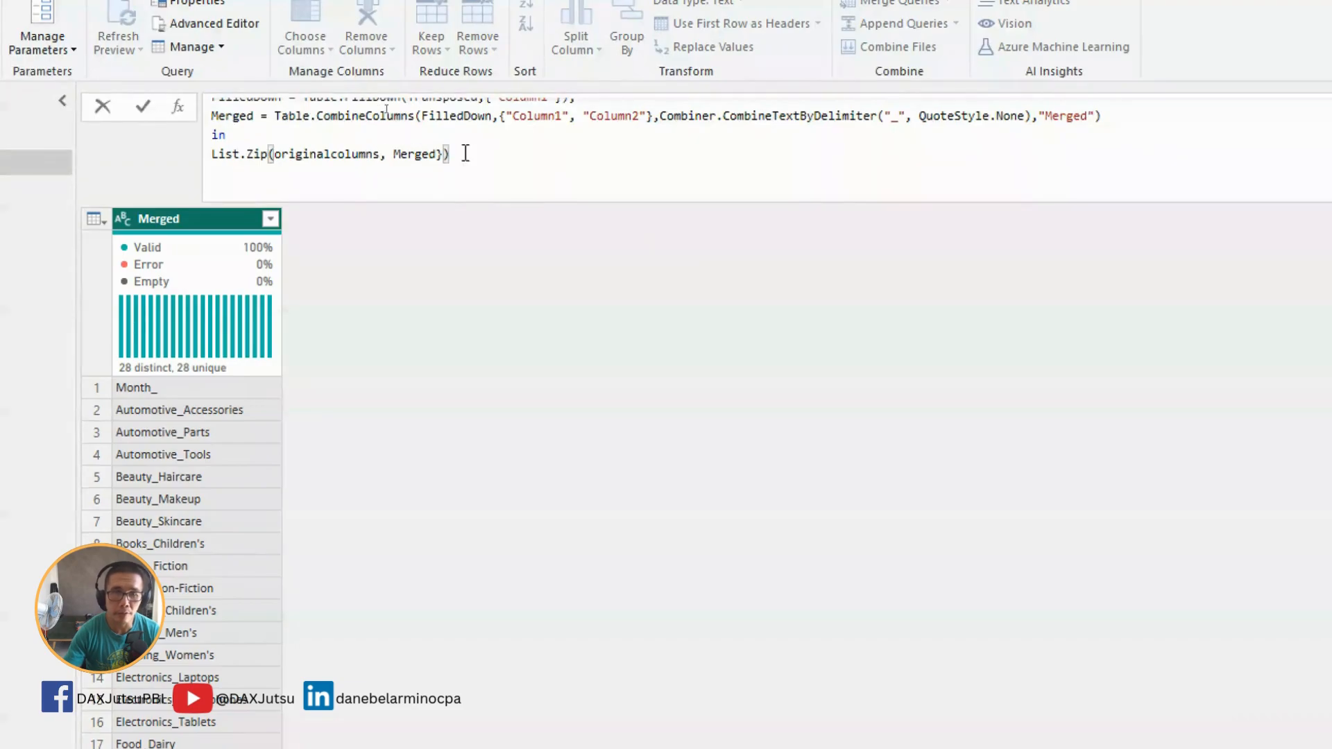
click(445, 153)
key(BackSpace)
key(Return)
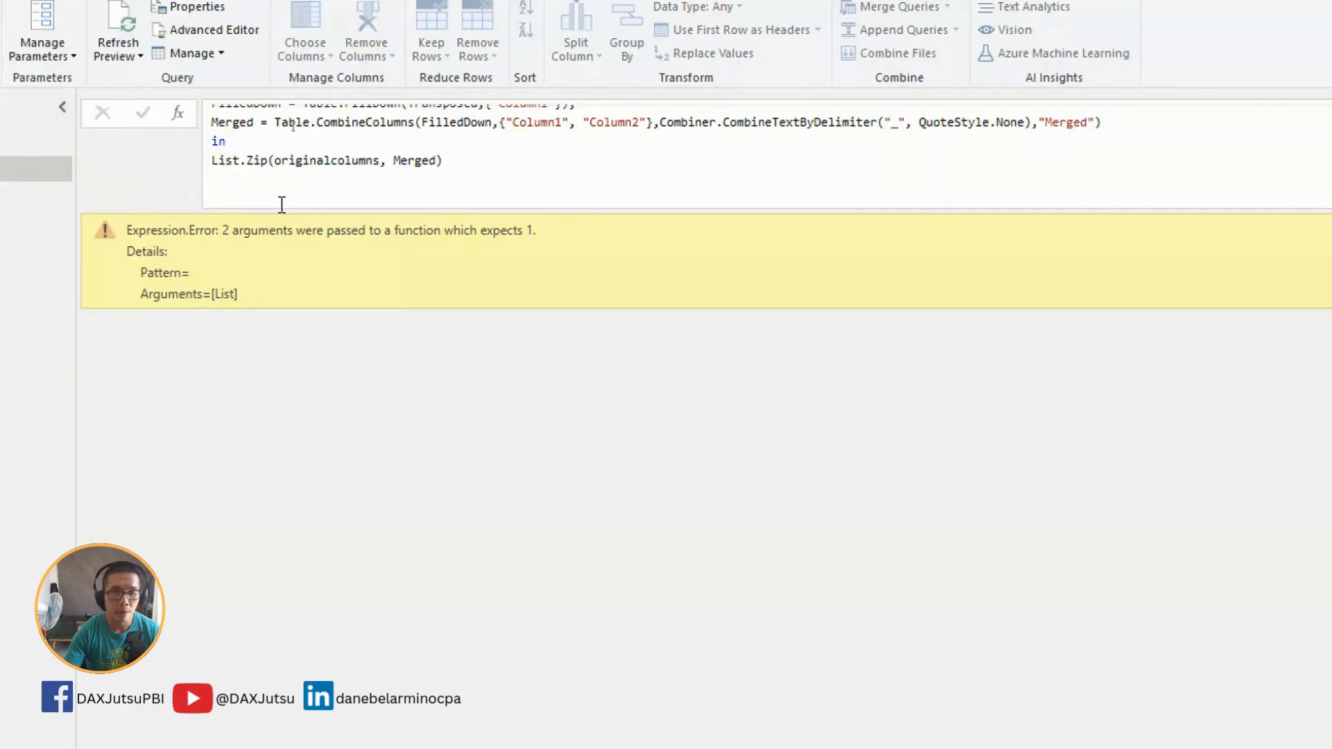
Restore the curly braces so the output reads List.Zip({originalcolumns, Merged}), commit the formula and preview the resulting list item
double_click(306, 162)
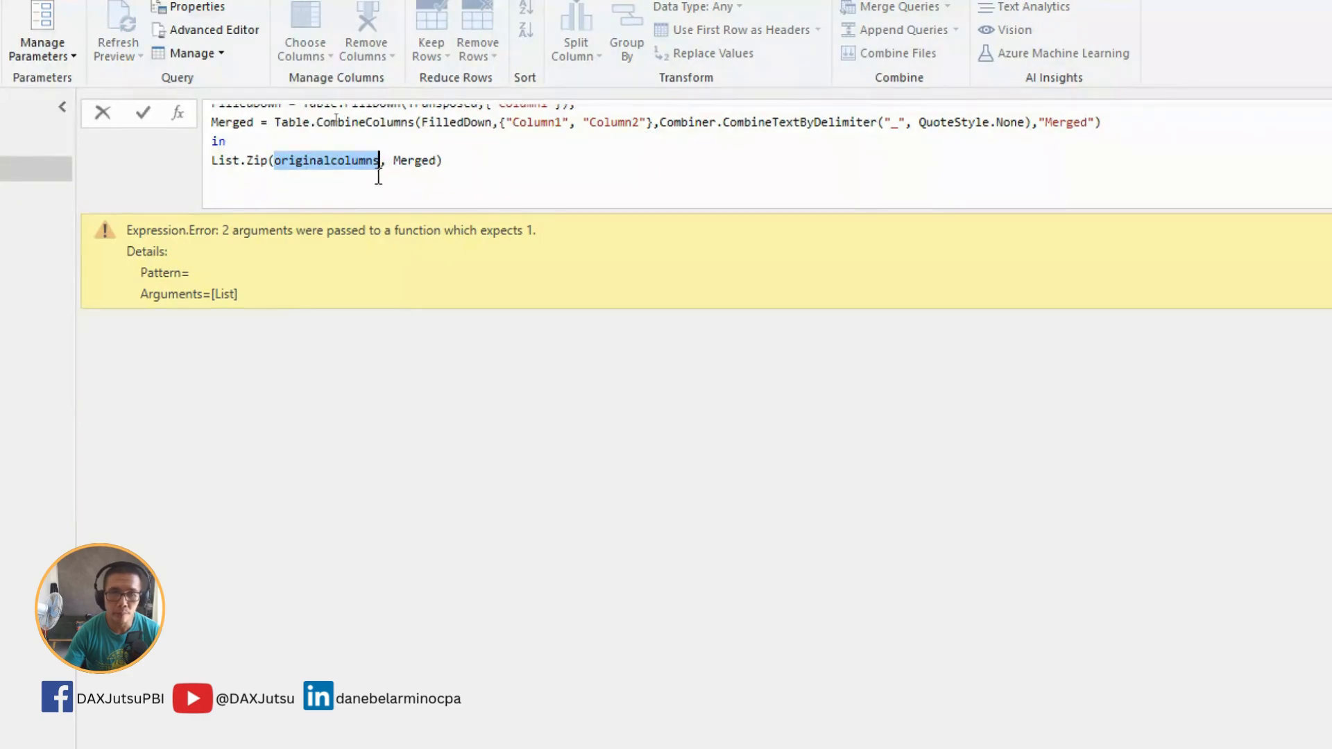
click(268, 160)
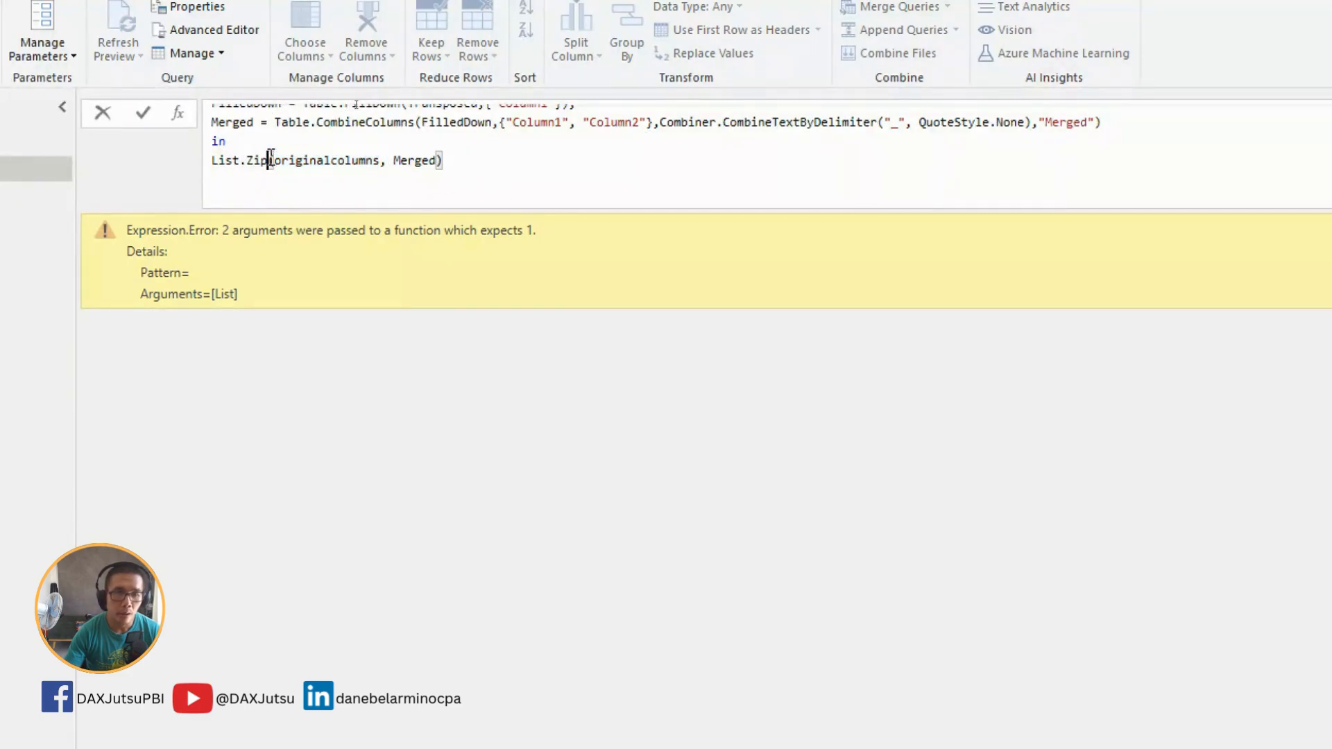
key(Right)
text({)
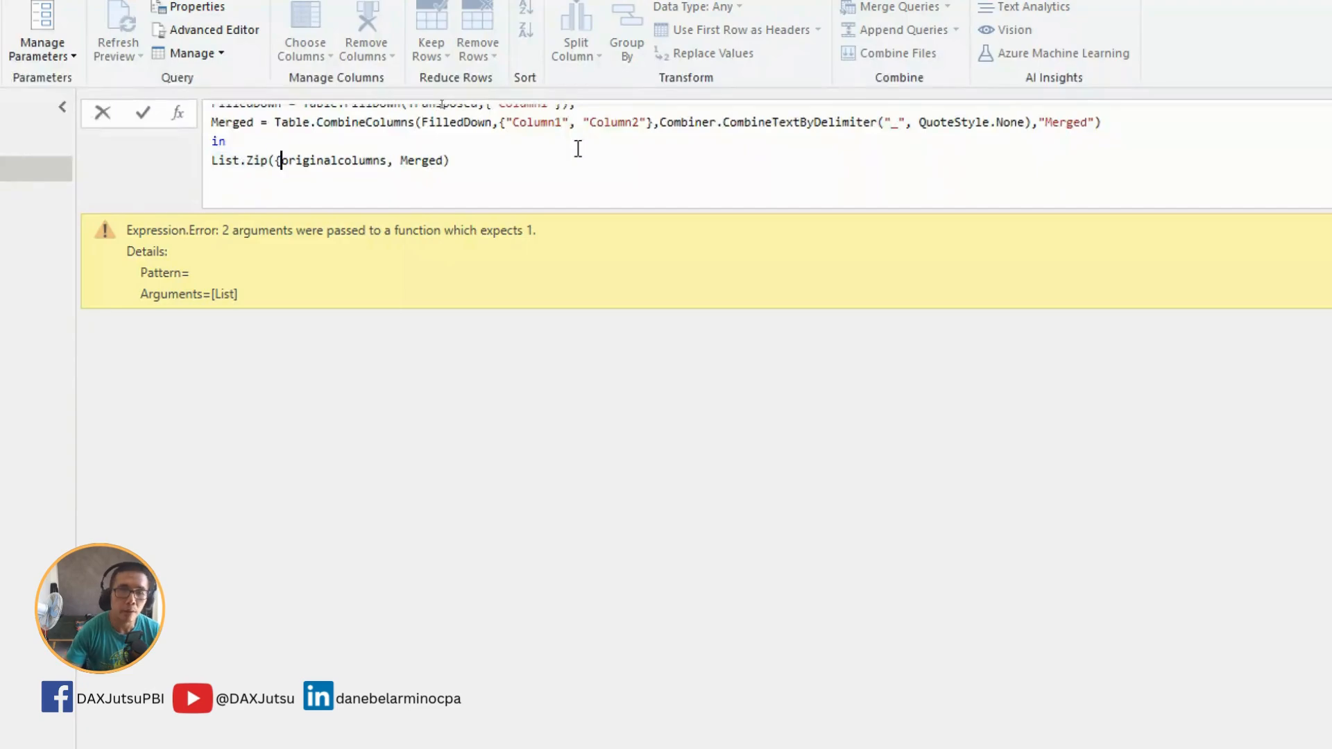
click(443, 164)
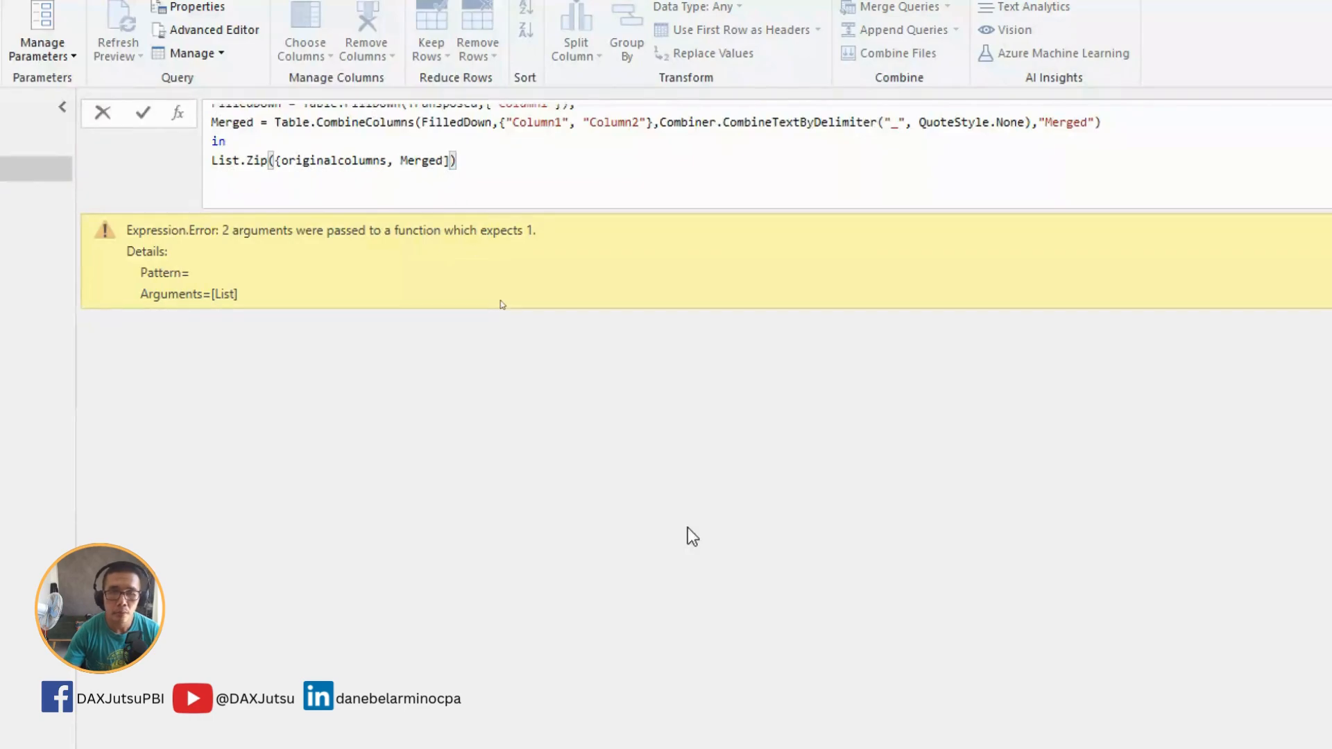
text(})
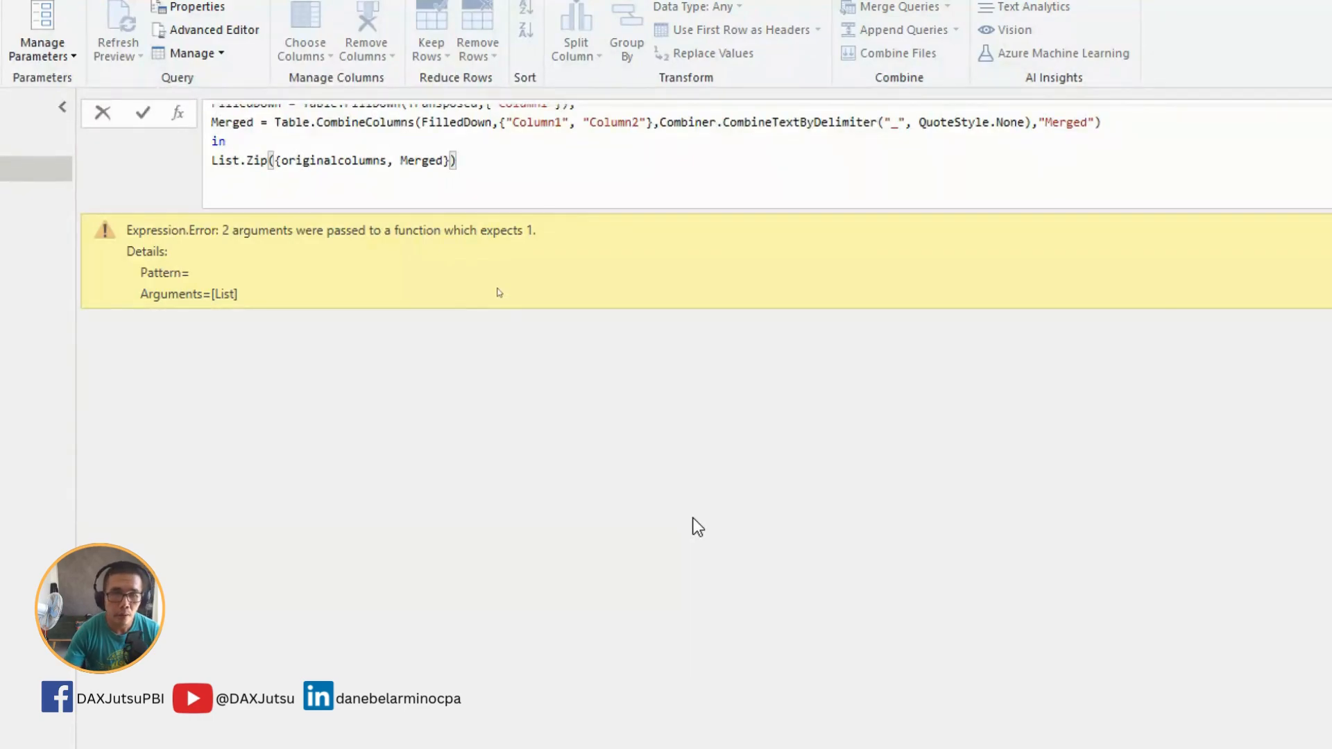
key(Return)
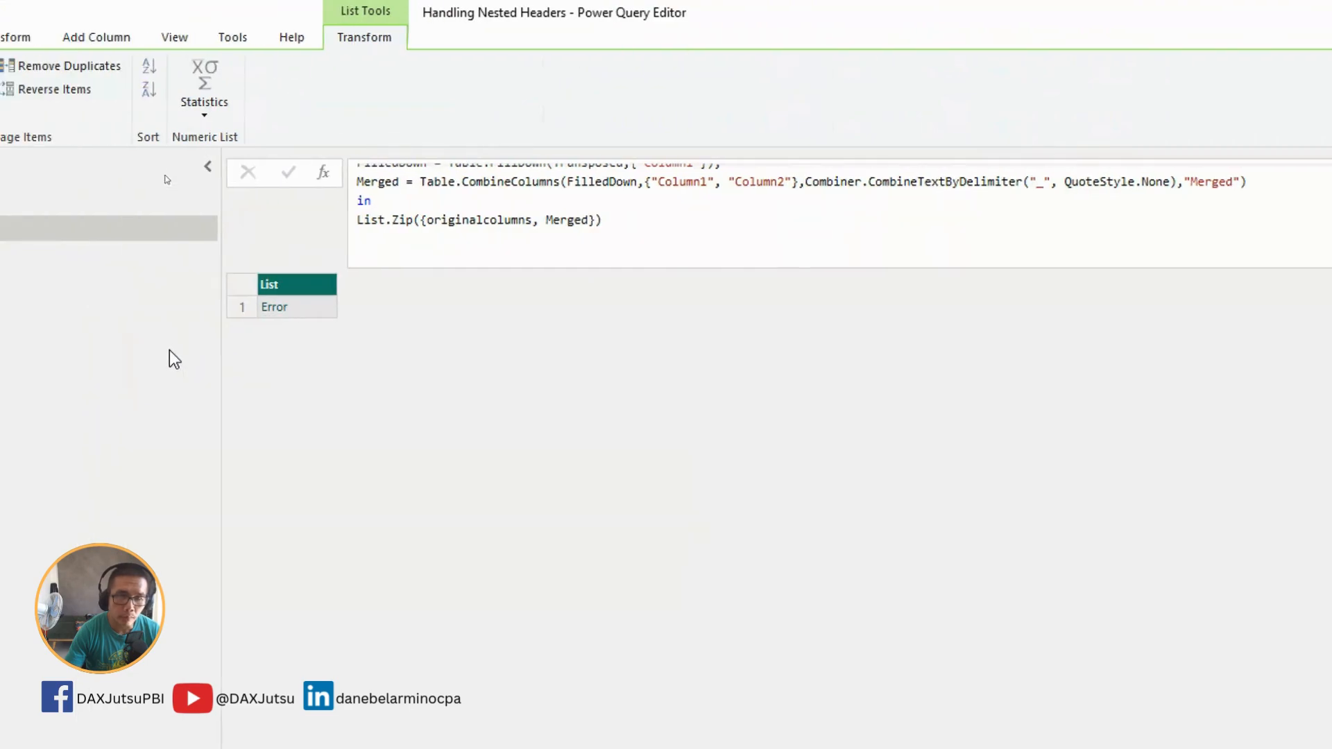
click(331, 310)
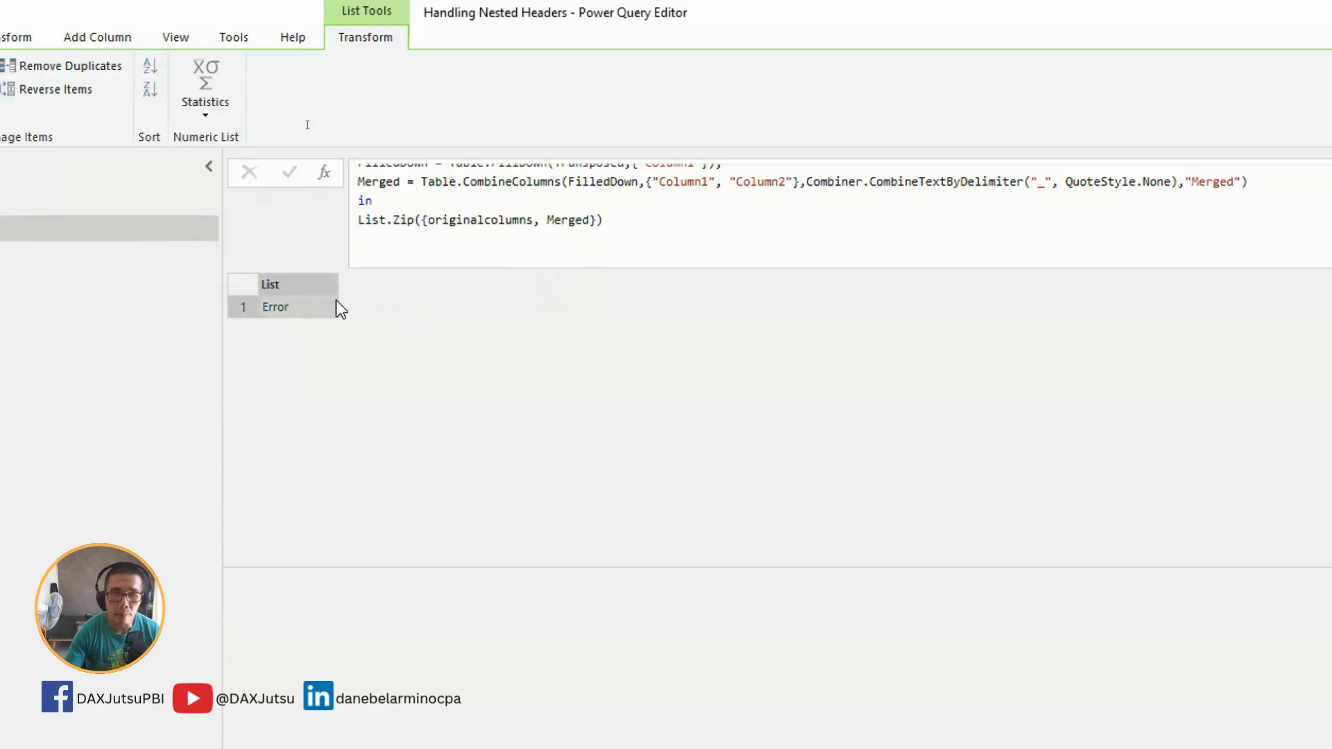
Comment out the List.Zip line with // and return Merged on a new line below it instead
click(299, 92)
scroll(299, 92, up, 2)
scroll(298, 93, down, 1)
double_click(269, 118)
scroll(271, 118, down, 1)
click(260, 111)
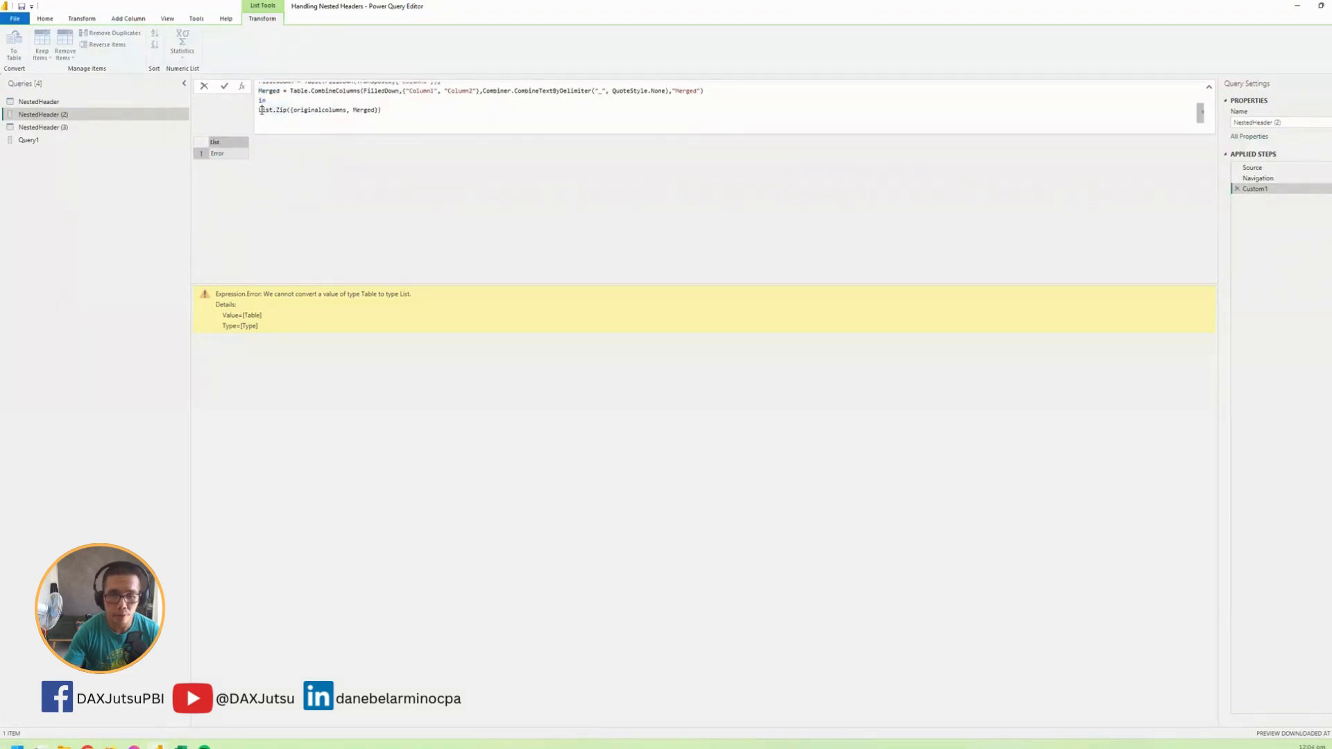
text(//)
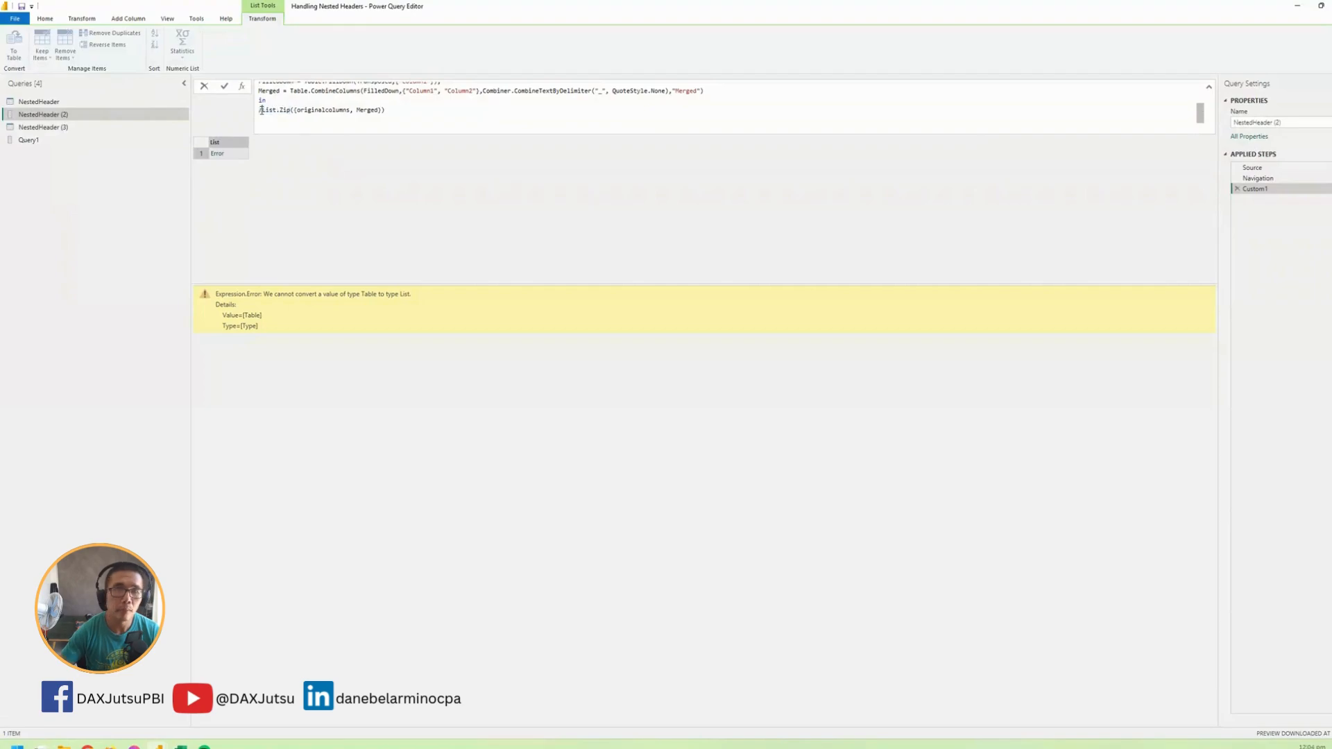
click(397, 111)
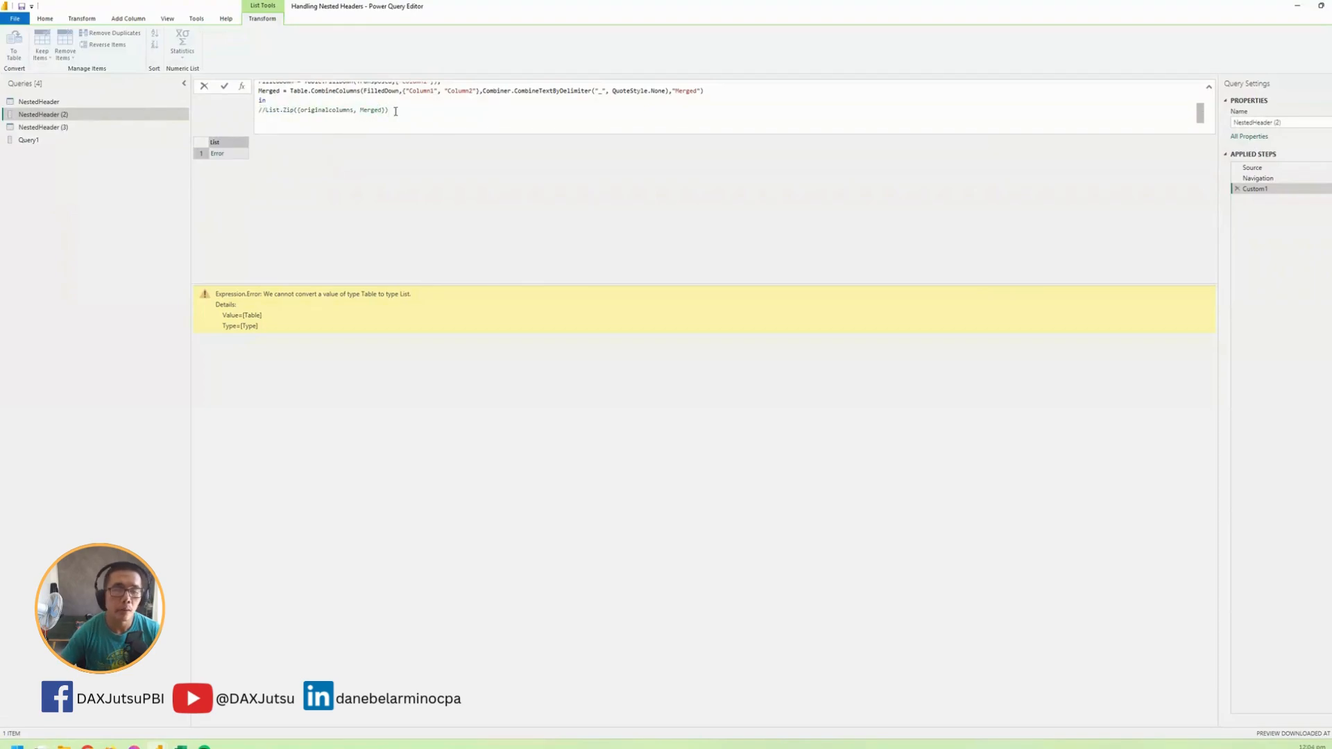
key(Return)
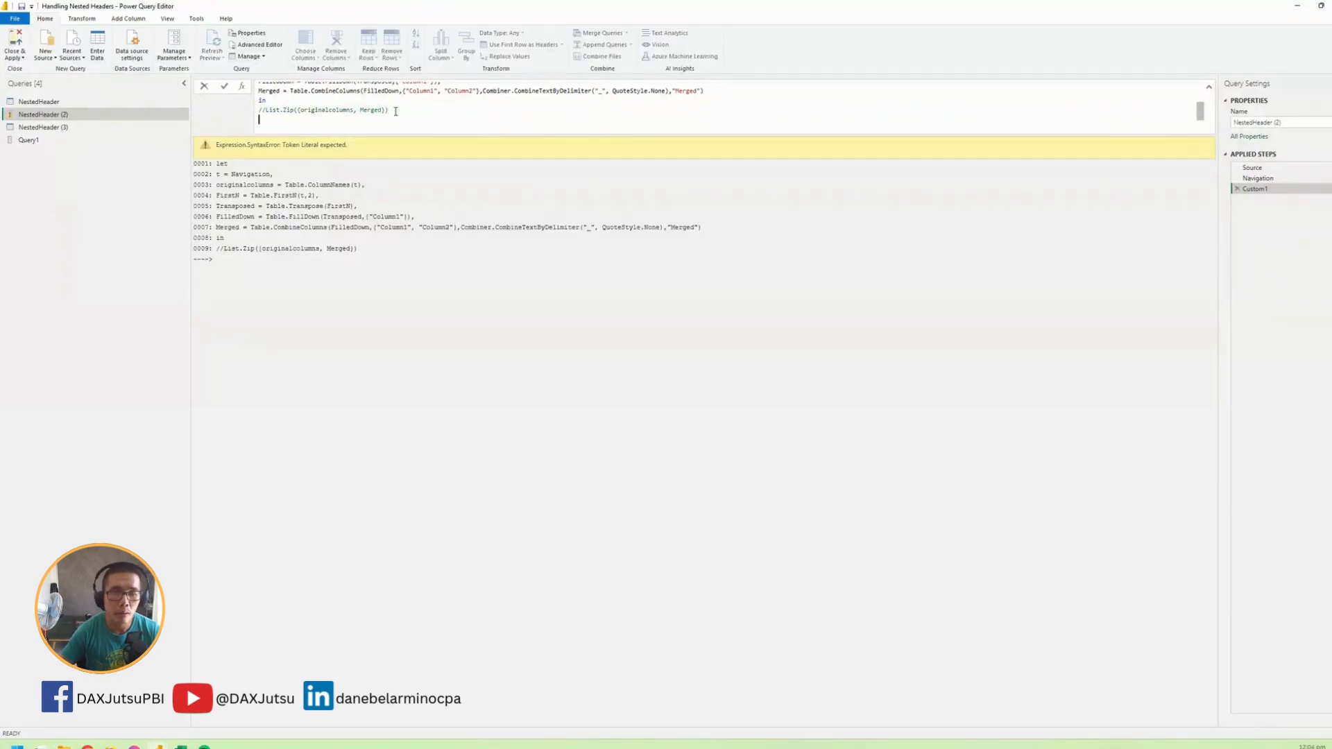
key(shift+Return)
text(Merged)
key(Return)
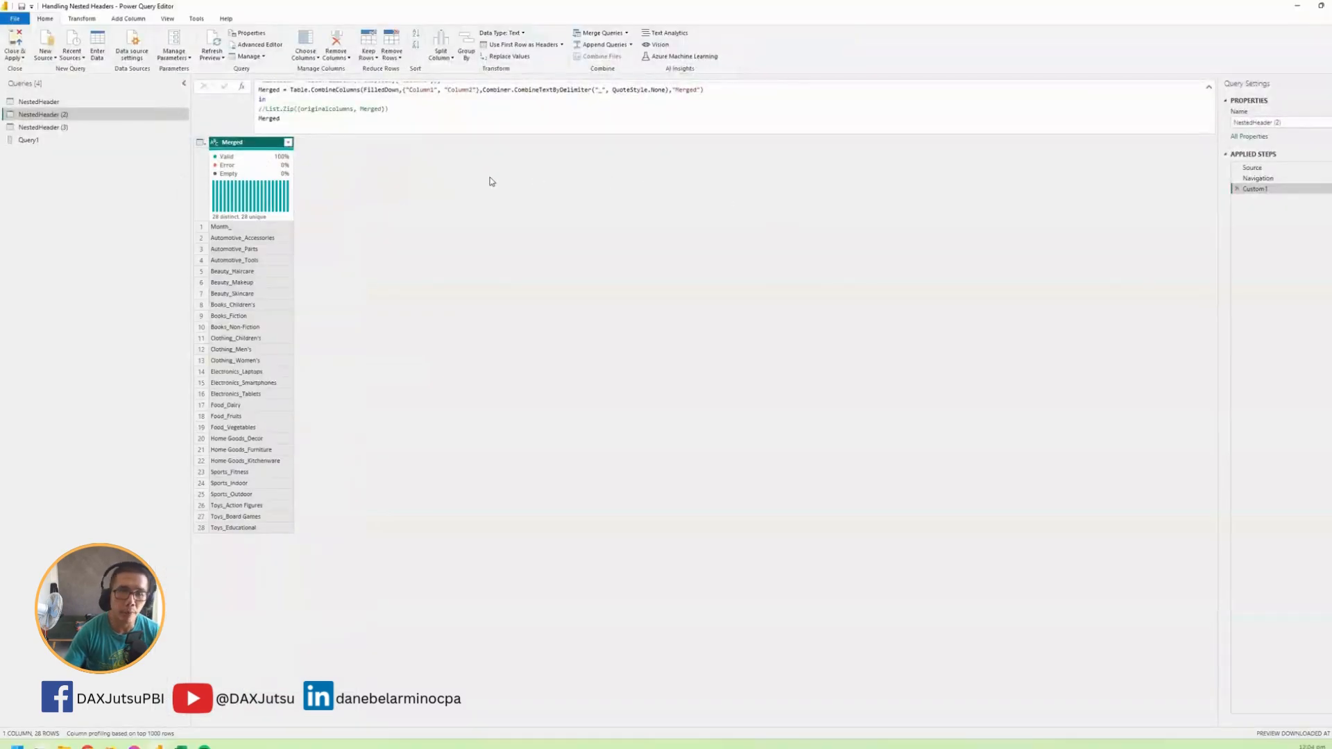
Drill down into the Merged column and copy the [Merged] reference from the generated formula for use in the Custom1 step
right_click(276, 143)
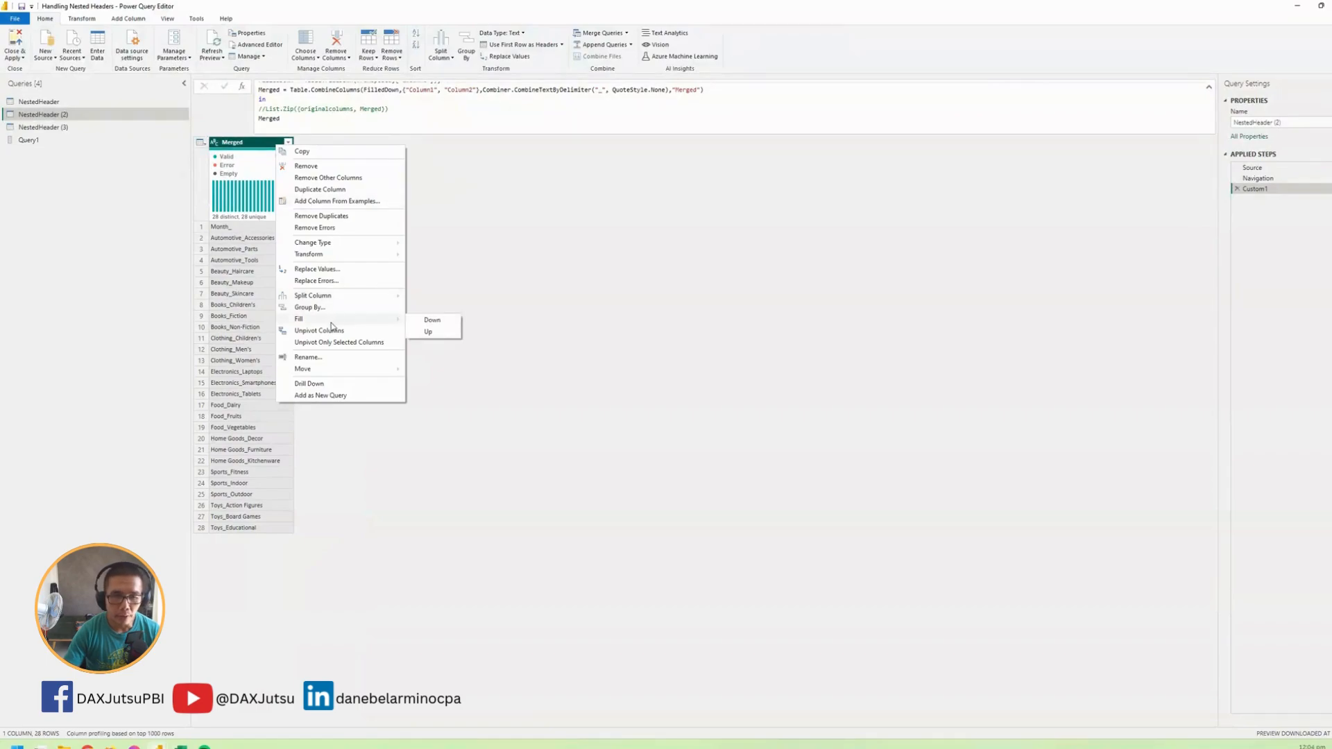
click(326, 384)
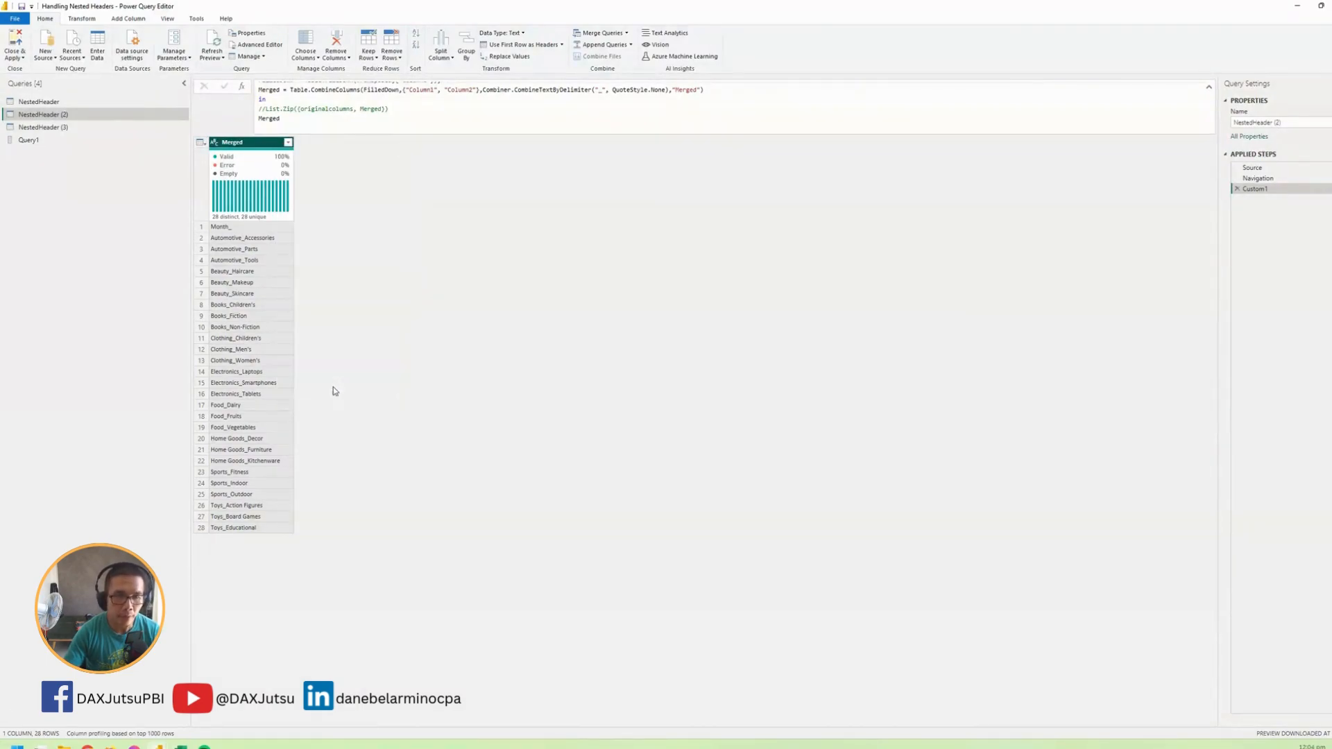
double_click(277, 87)
click(290, 87)
drag(292, 86, 324, 87)
key(ctrl+c)
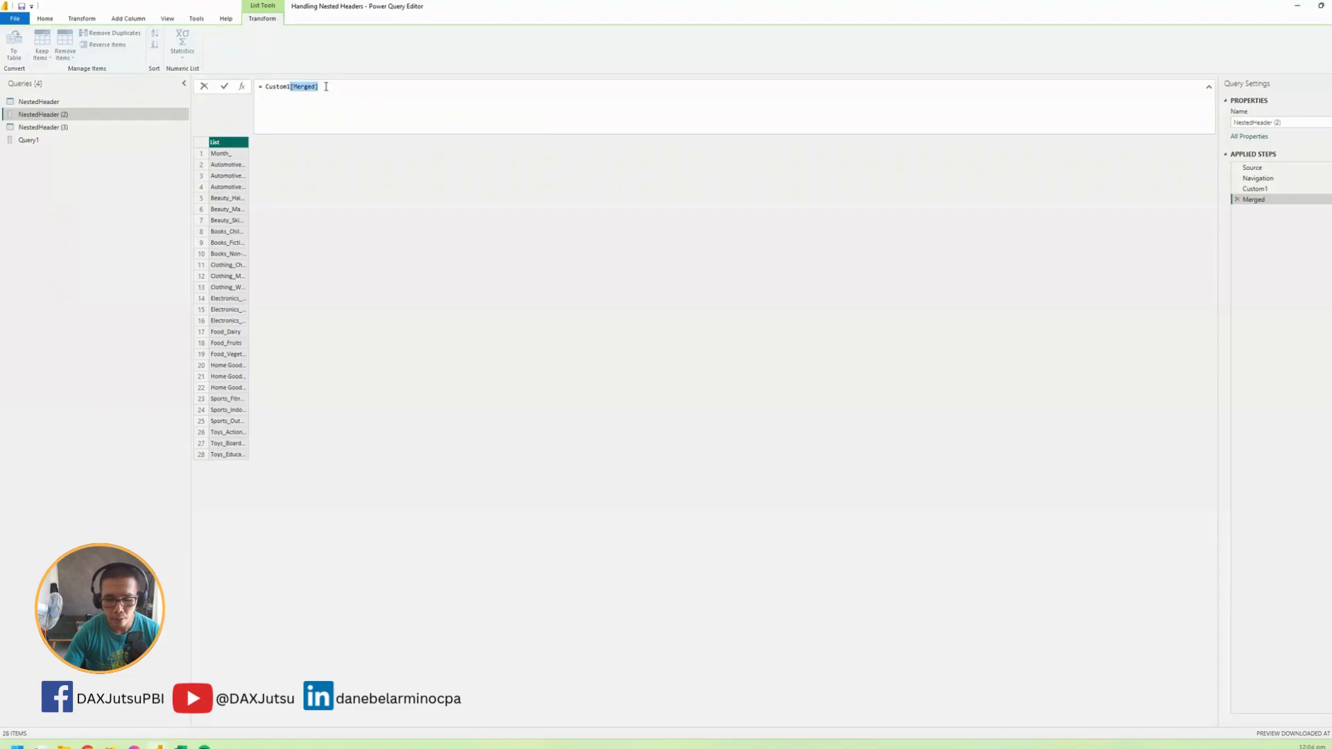
click(1257, 190)
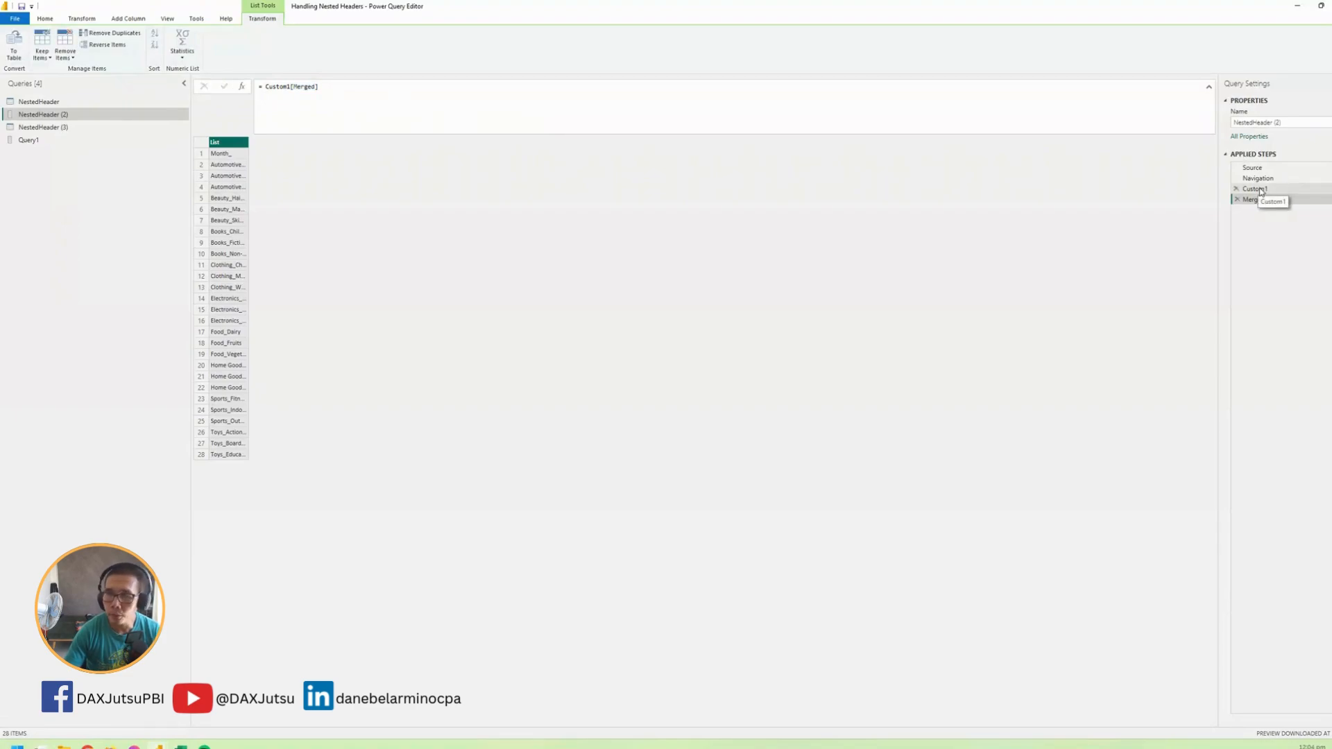
In the Custom1 step, append [Merged] to the end of the Table.CombineColumns expression on the Merged line and commit the formula
click(1260, 190)
click(711, 114)
key(ctrl+v)
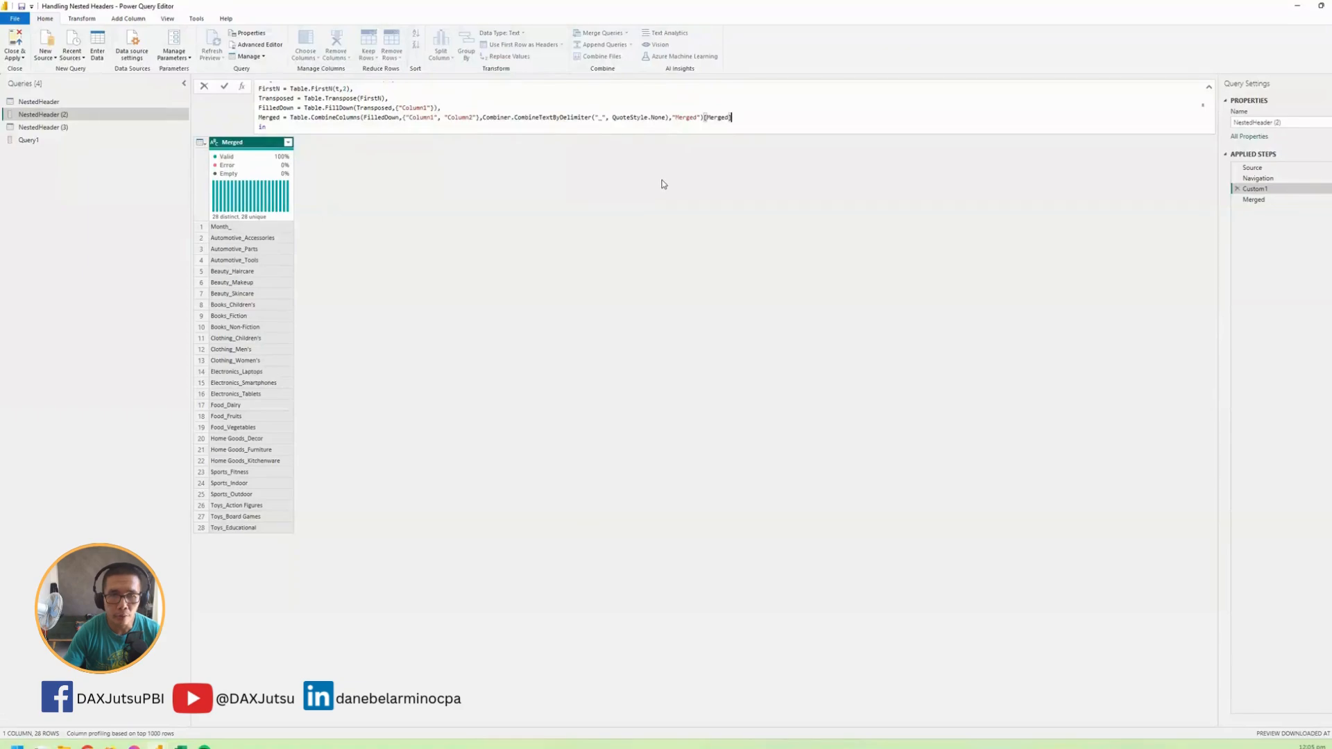
click(661, 184)
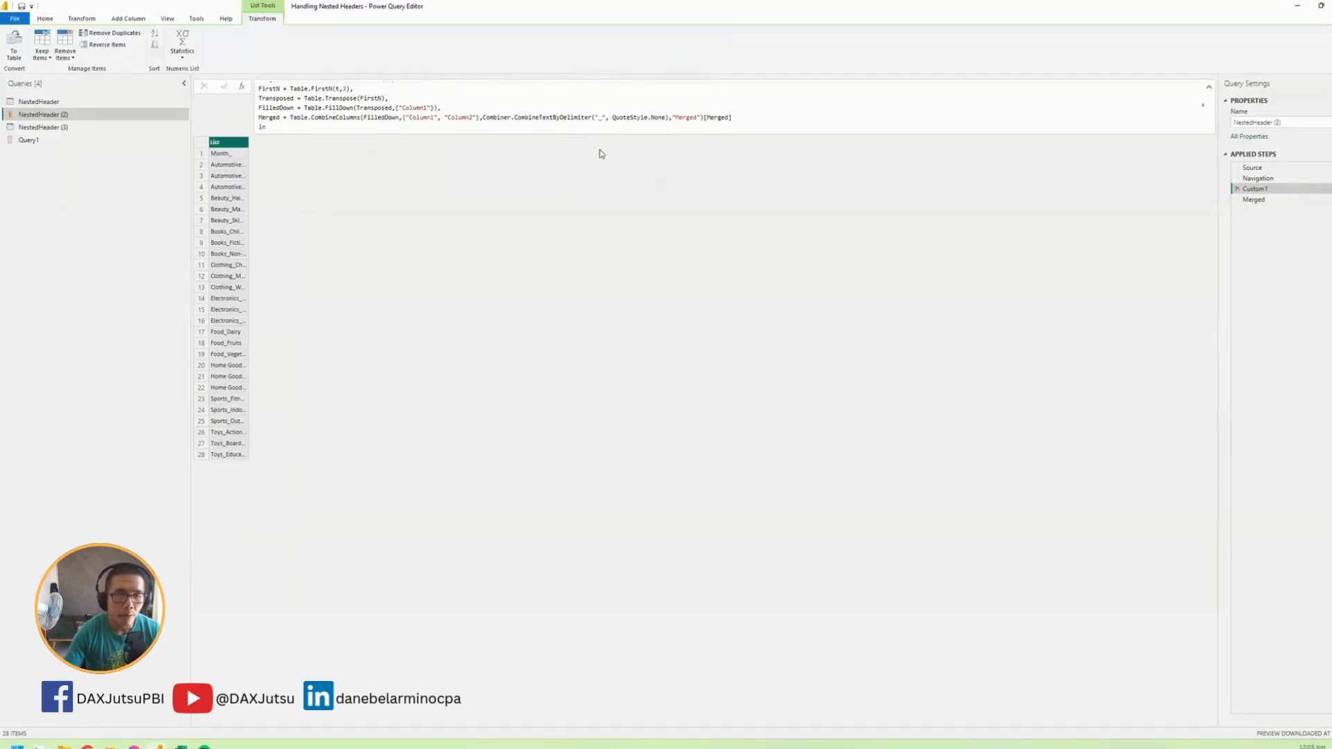
Delete the Merged output line, uncomment List.Zip({originalcolumns, Merged}), commit the formula and preview individual list items
scroll(303, 123, down, 1)
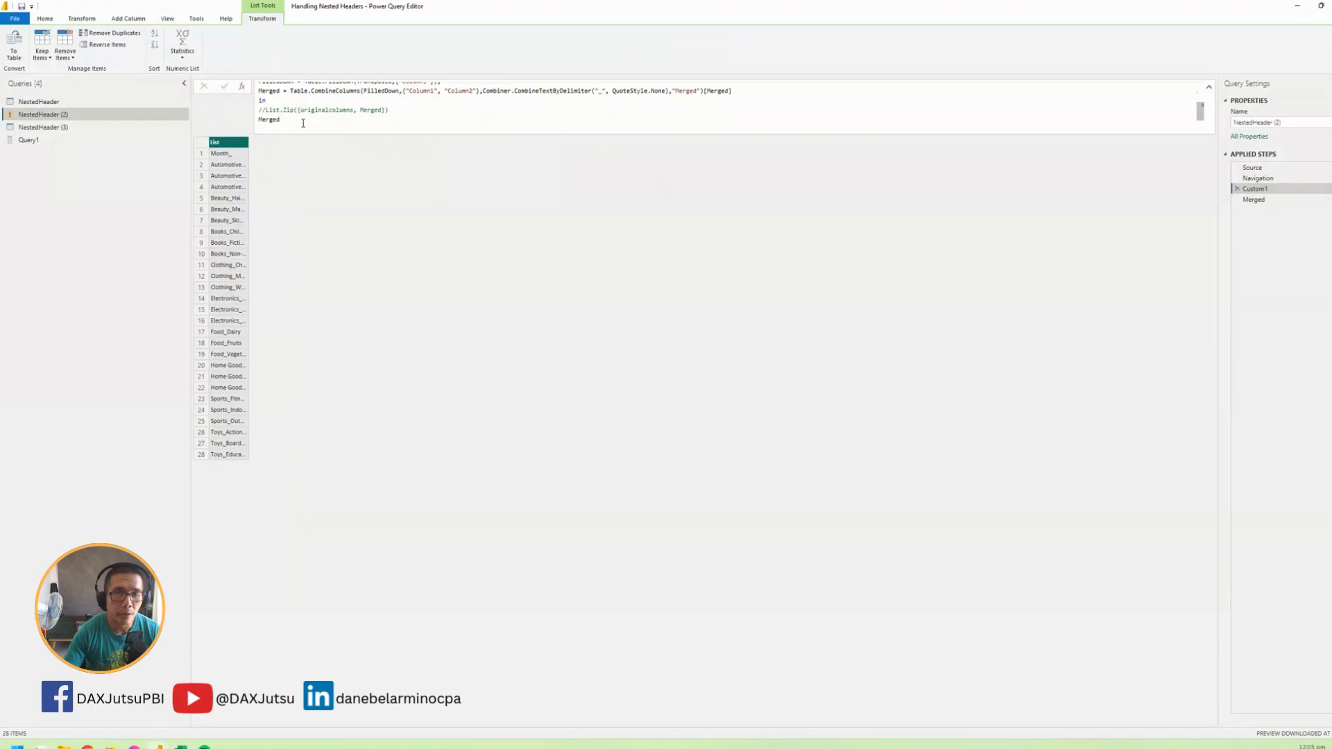
drag(290, 123, 258, 120)
key(BackSpace)
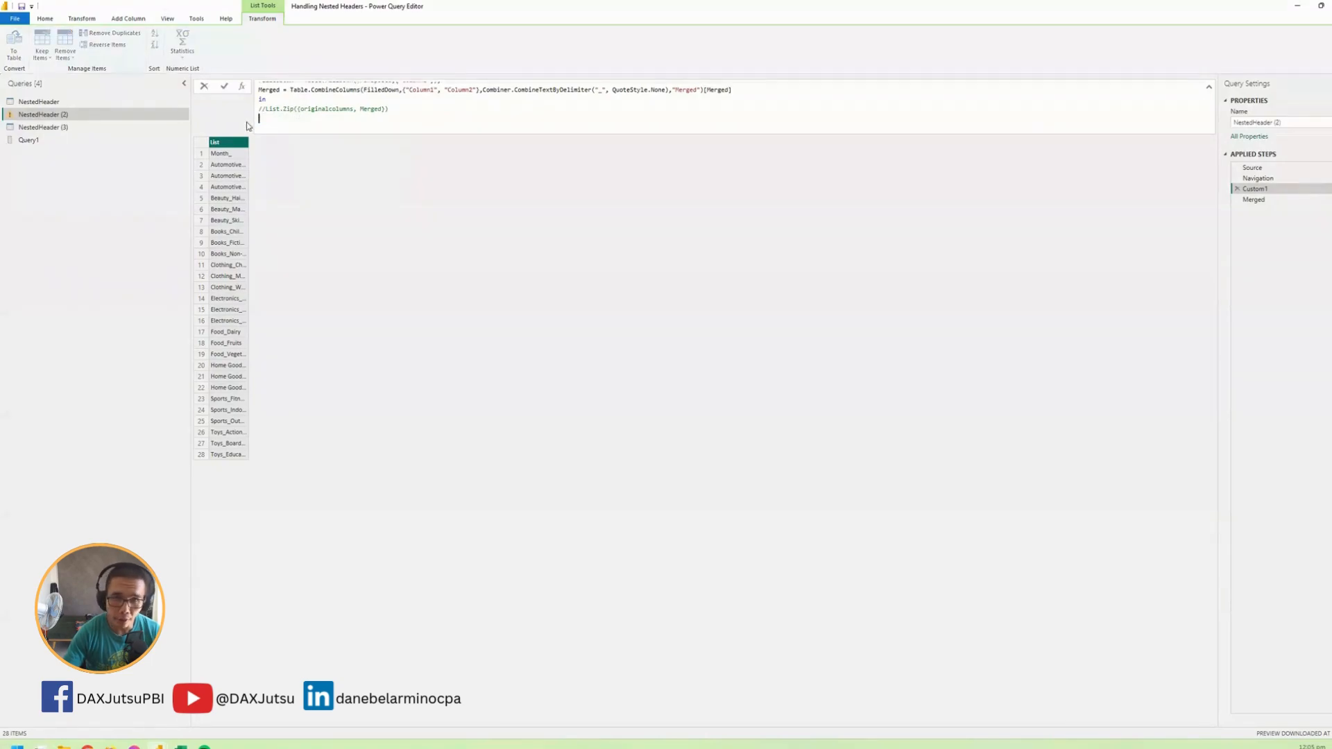
key(BackSpace)
key(Return)
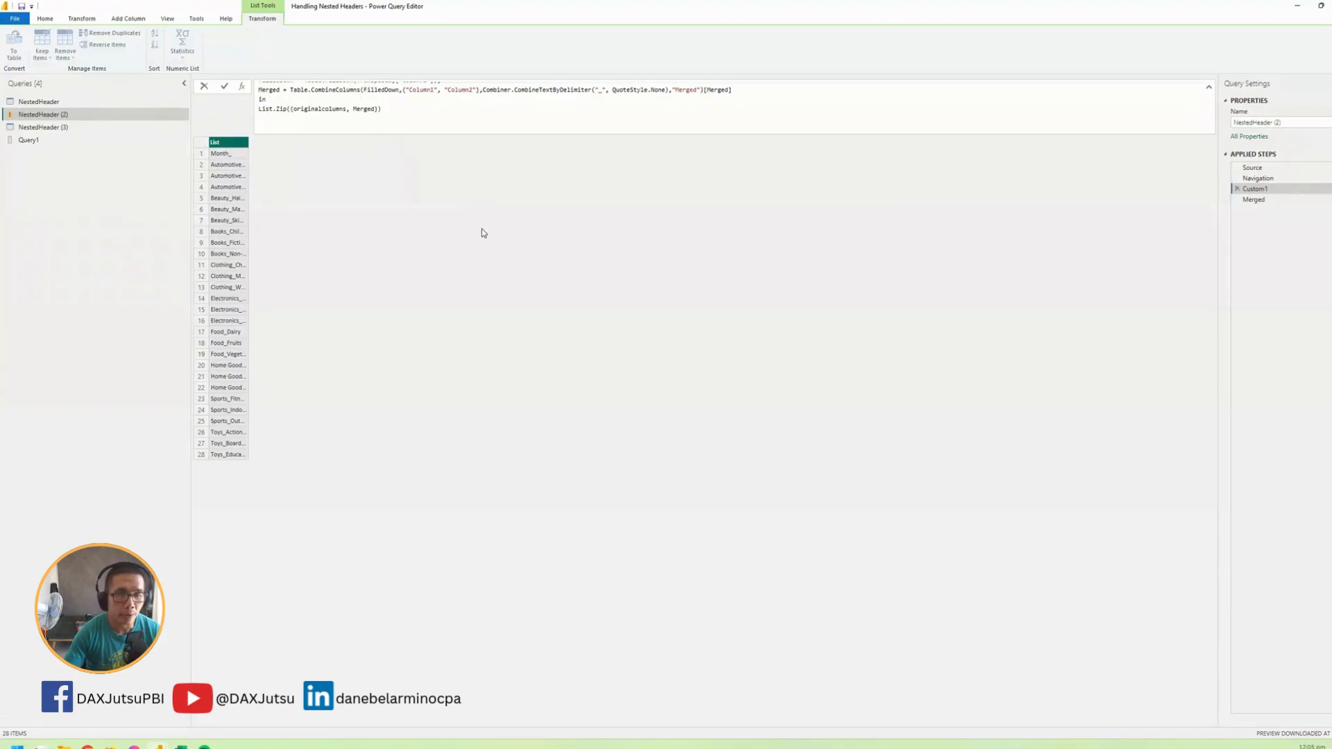
click(240, 158)
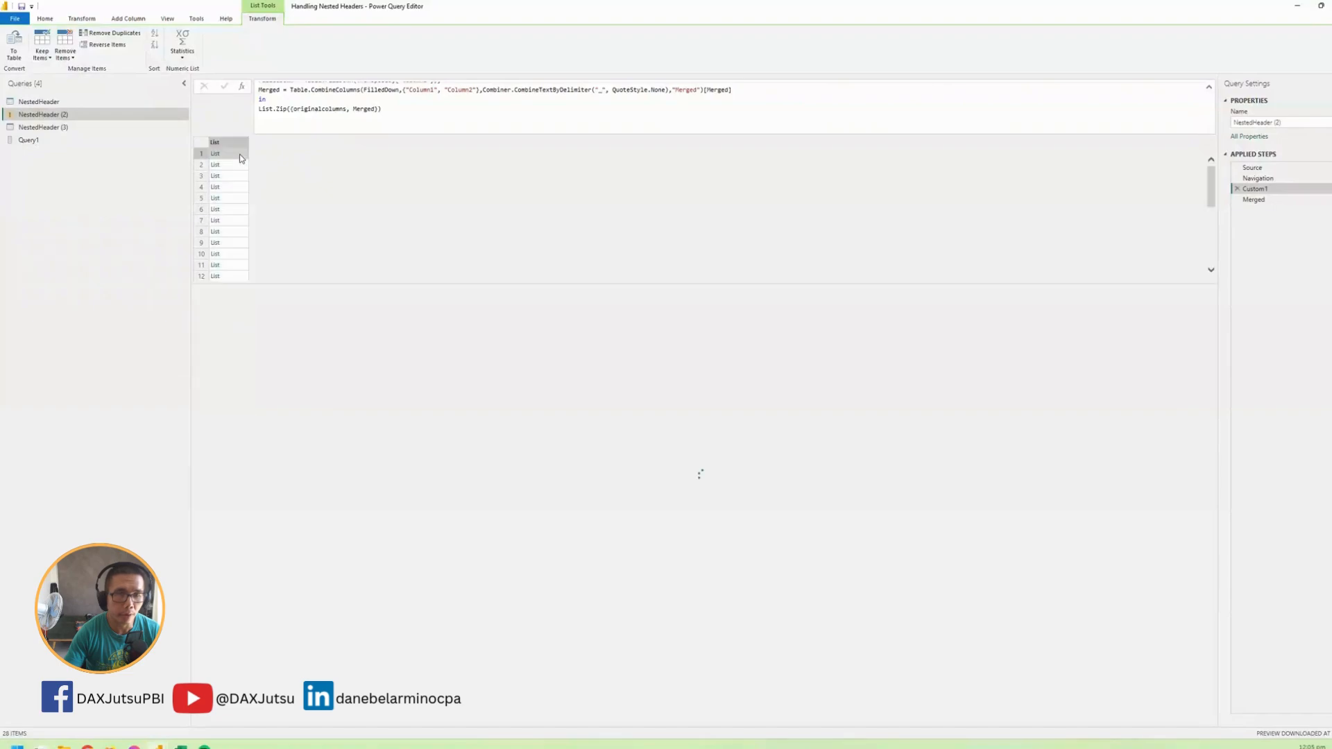
click(235, 209)
drag(288, 251, 292, 266)
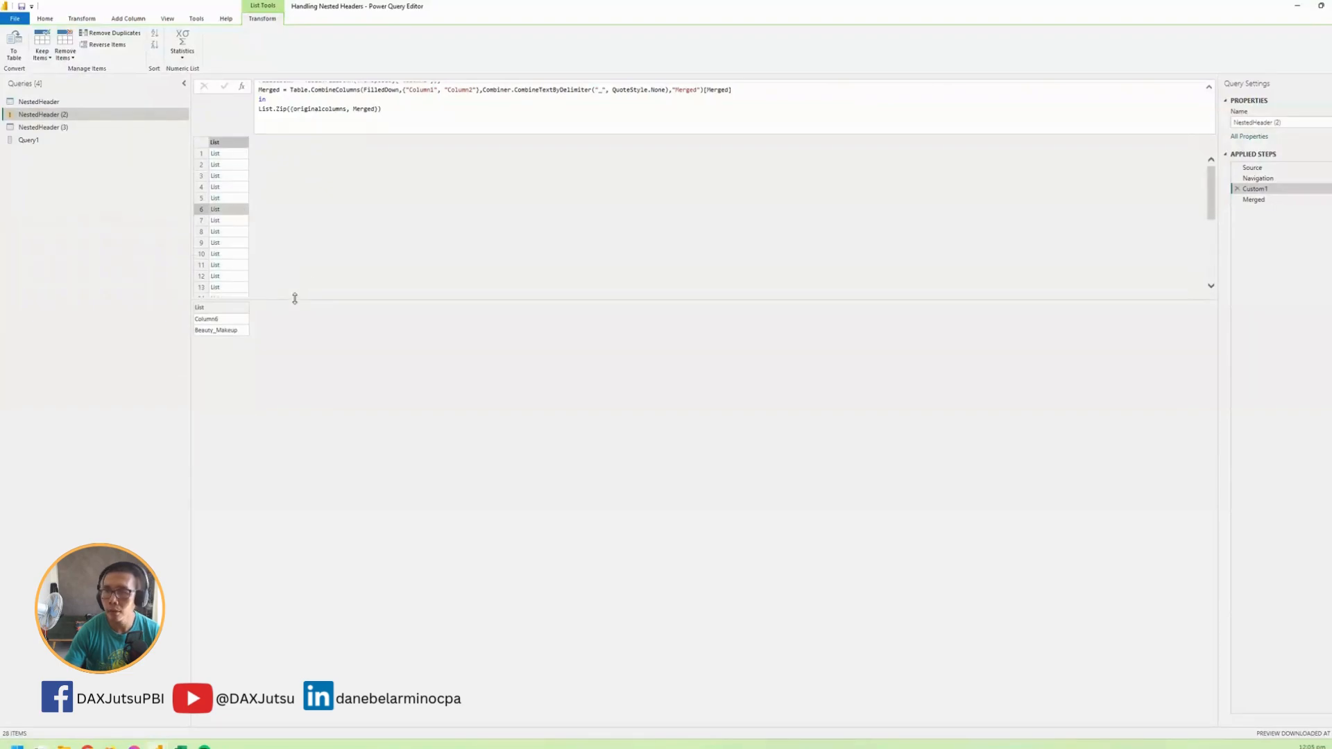
Rename the Custom1 applied step as RenameValues
click(1256, 200)
right_click(1259, 200)
click(1254, 189)
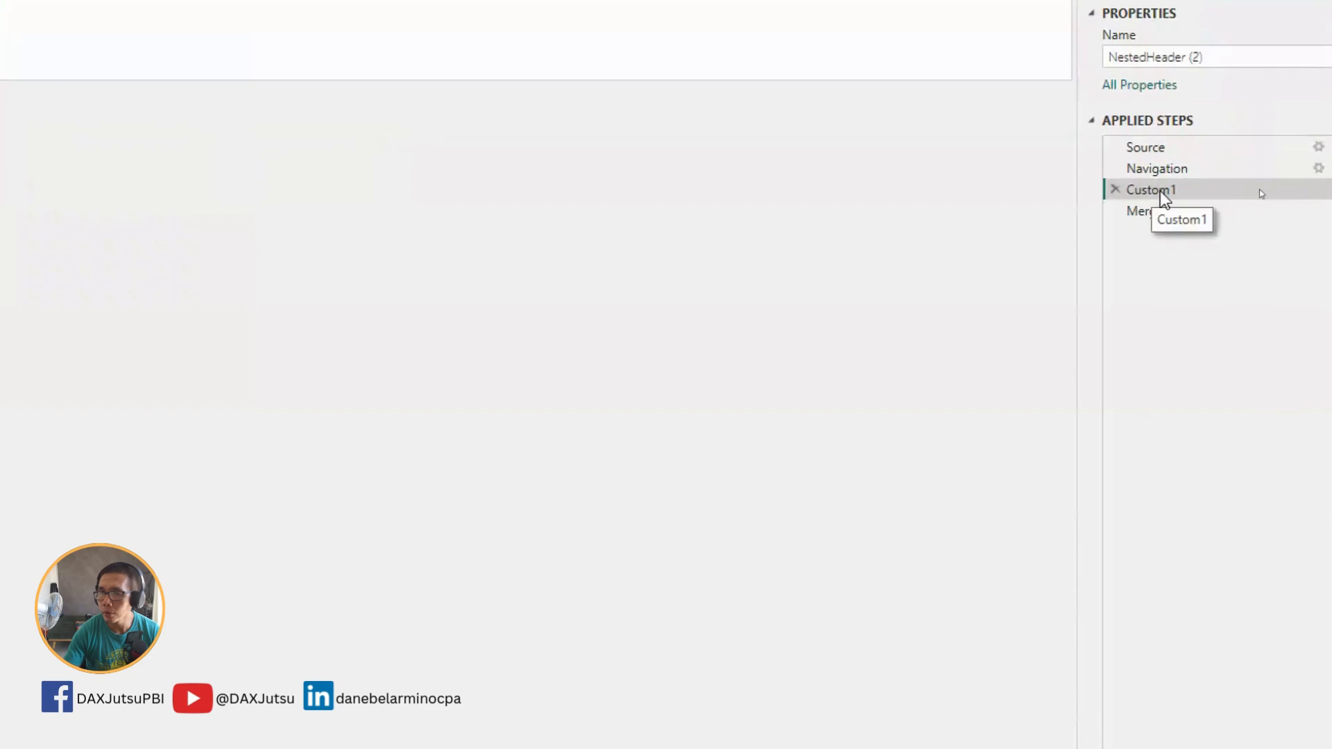
right_click(1160, 193)
click(1275, 232)
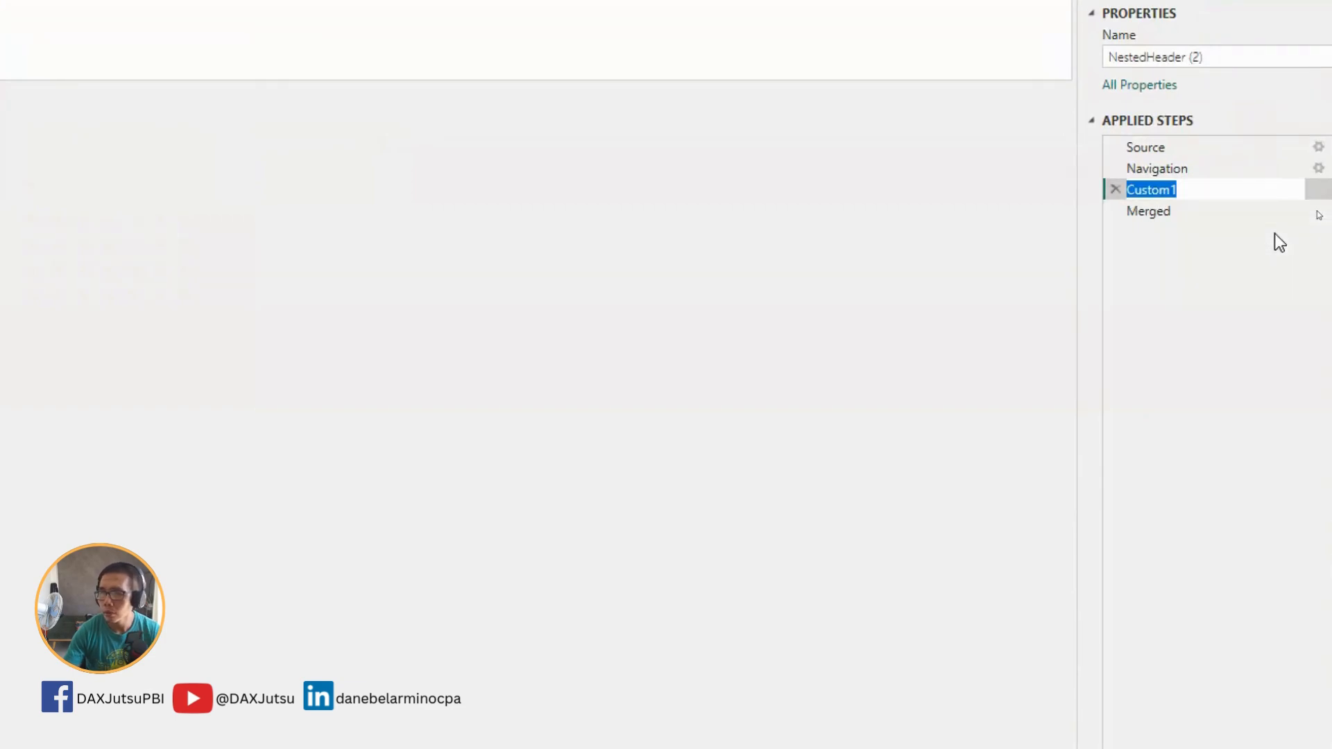
text(RenameValues)
key(Return)
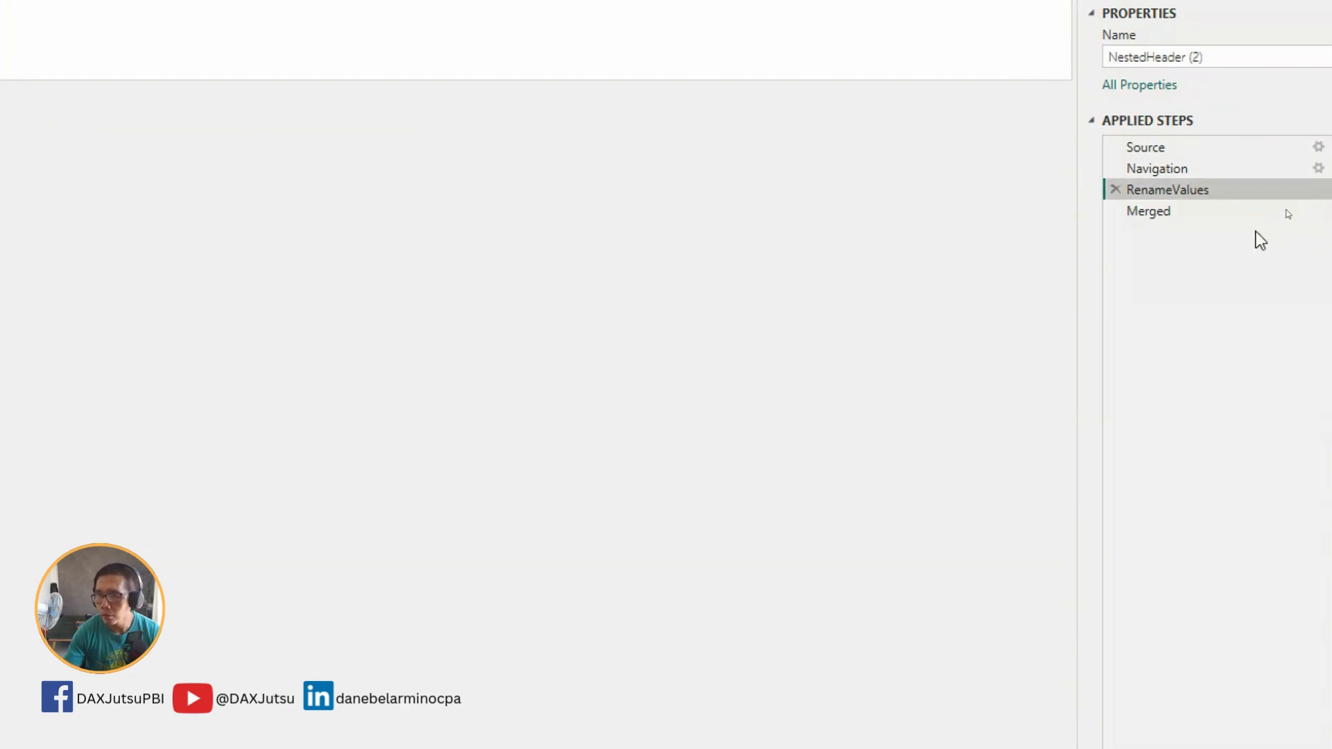
Rename the Merged applied step as Copy of Navigation
click(1205, 212)
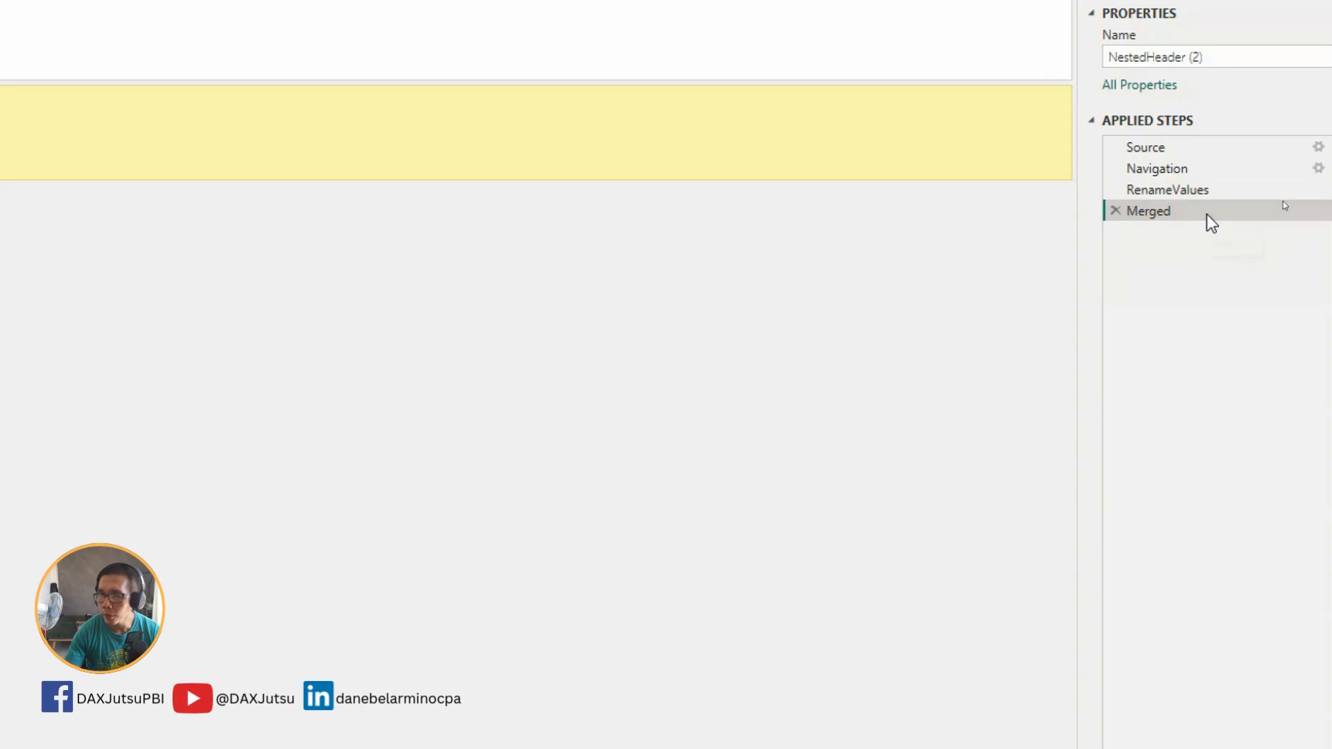
right_click(1206, 215)
click(1260, 254)
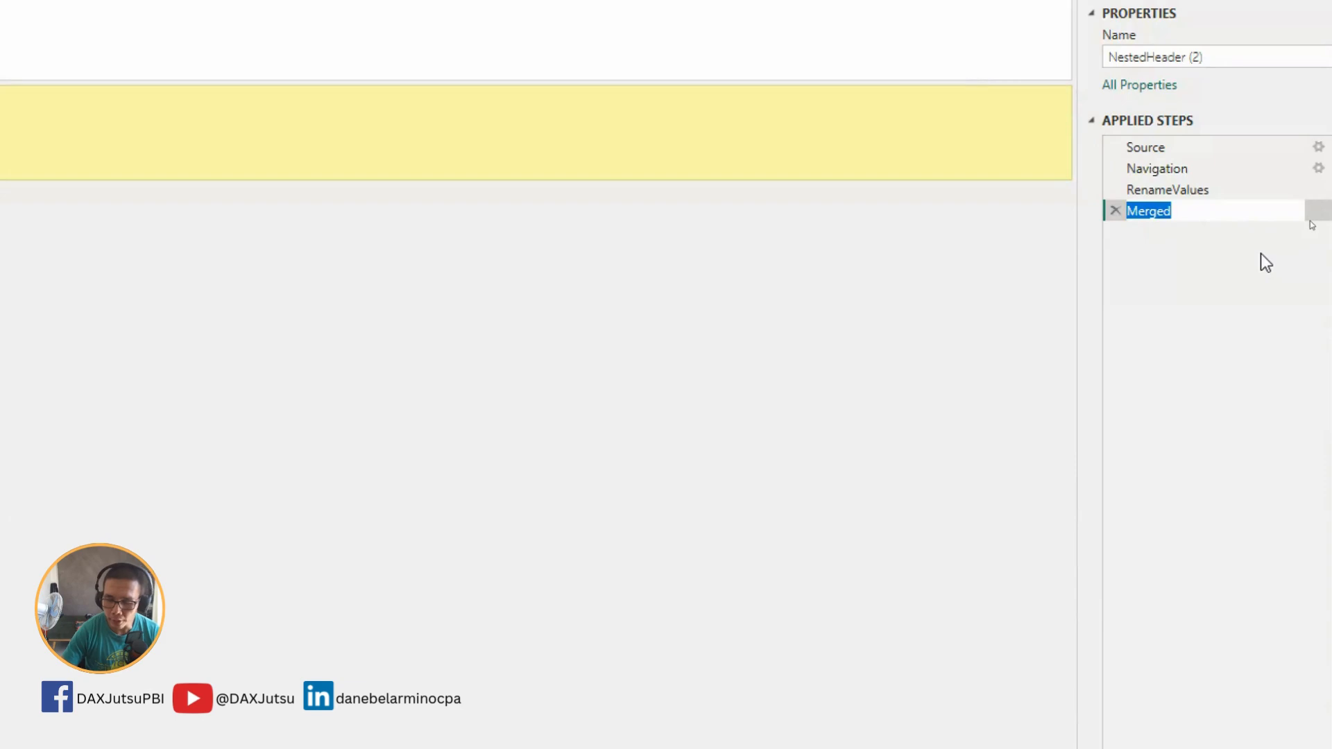
text(Co)
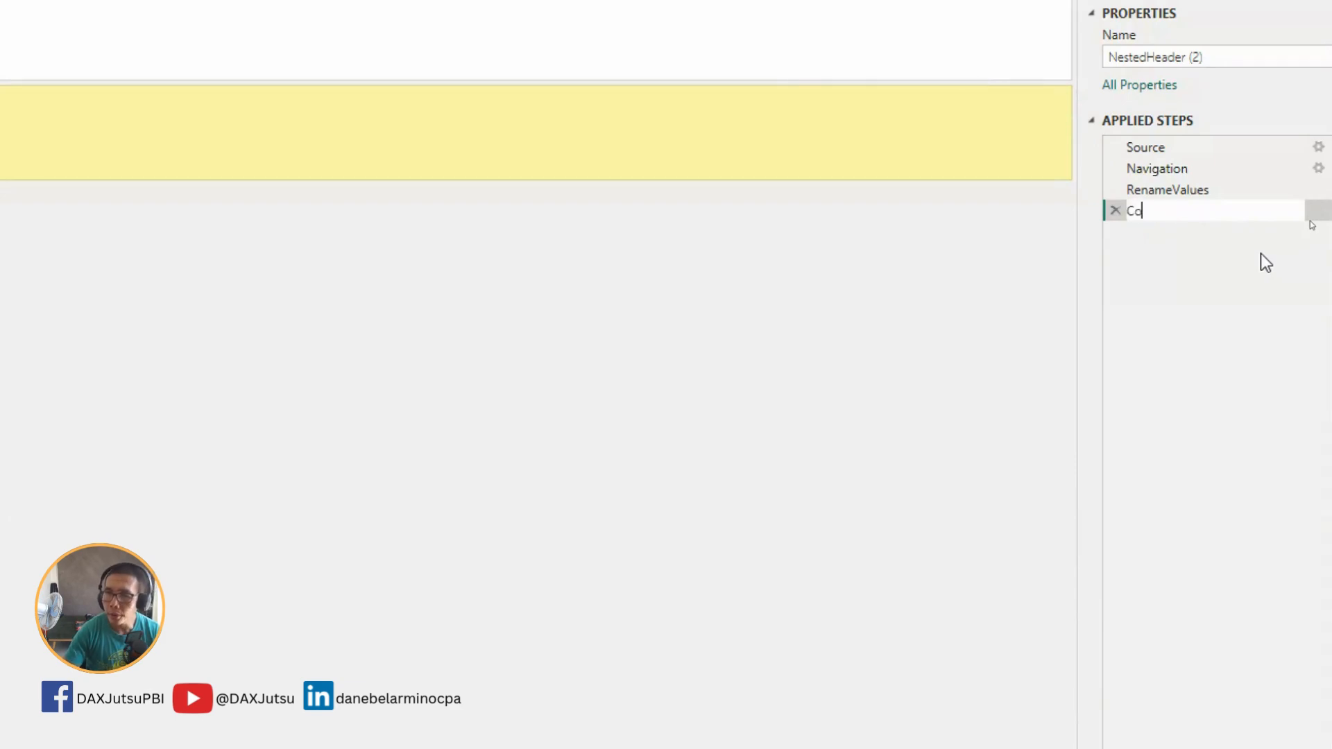
text(py)
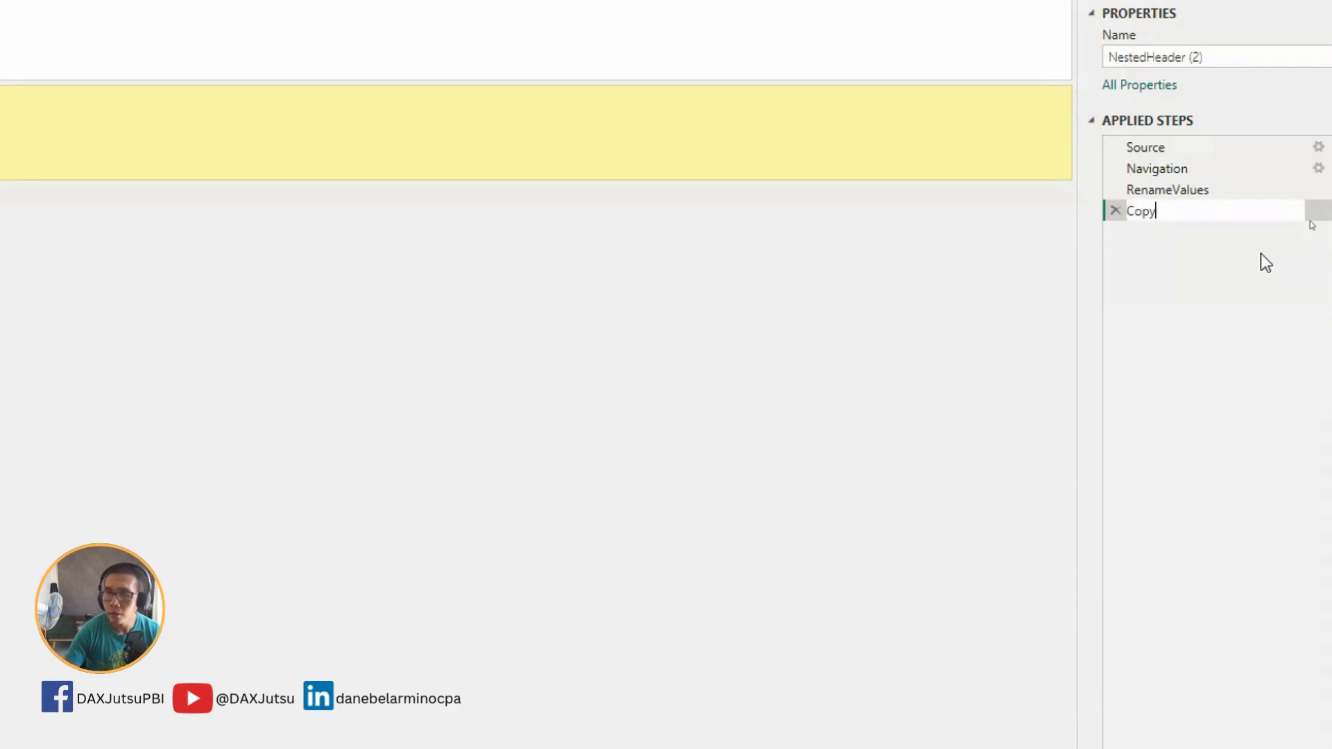
text( of Navigation)
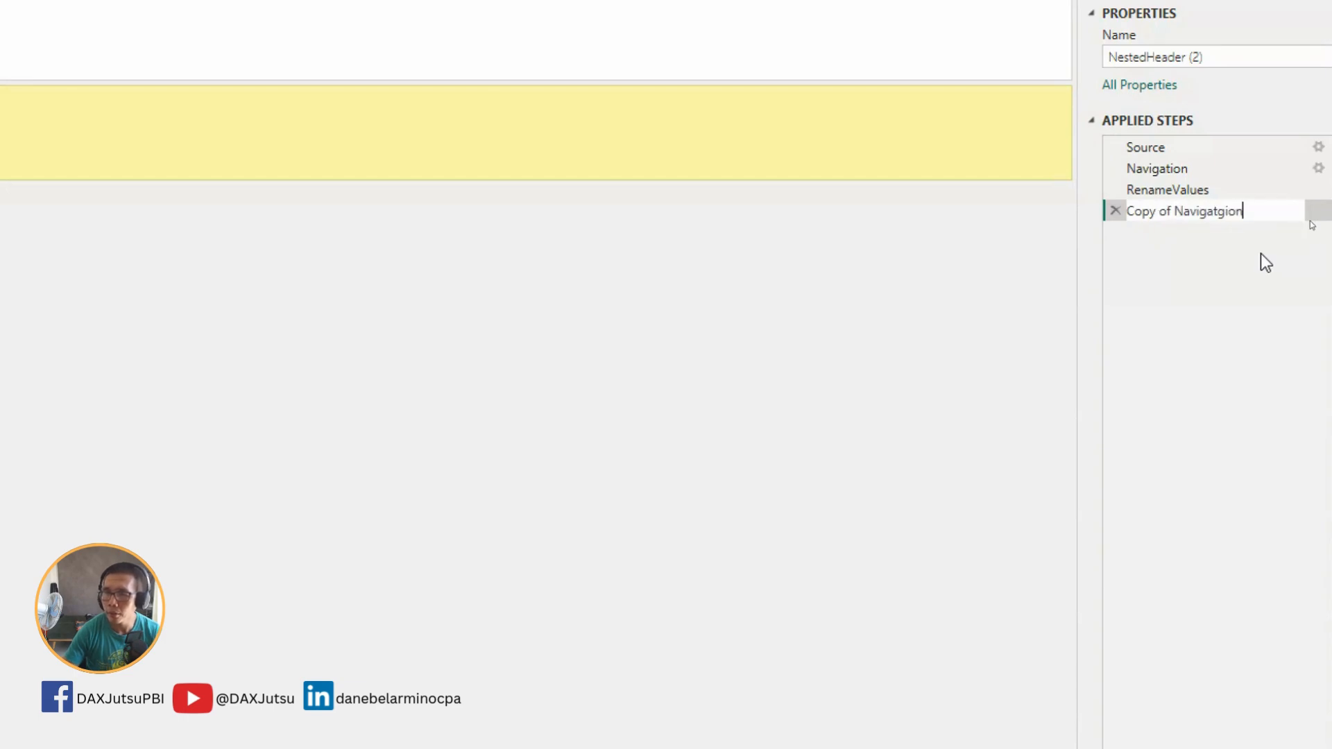
key(BackSpace)
key(BackSpace)
key(BackSpace)
text(ion)
key(Return)
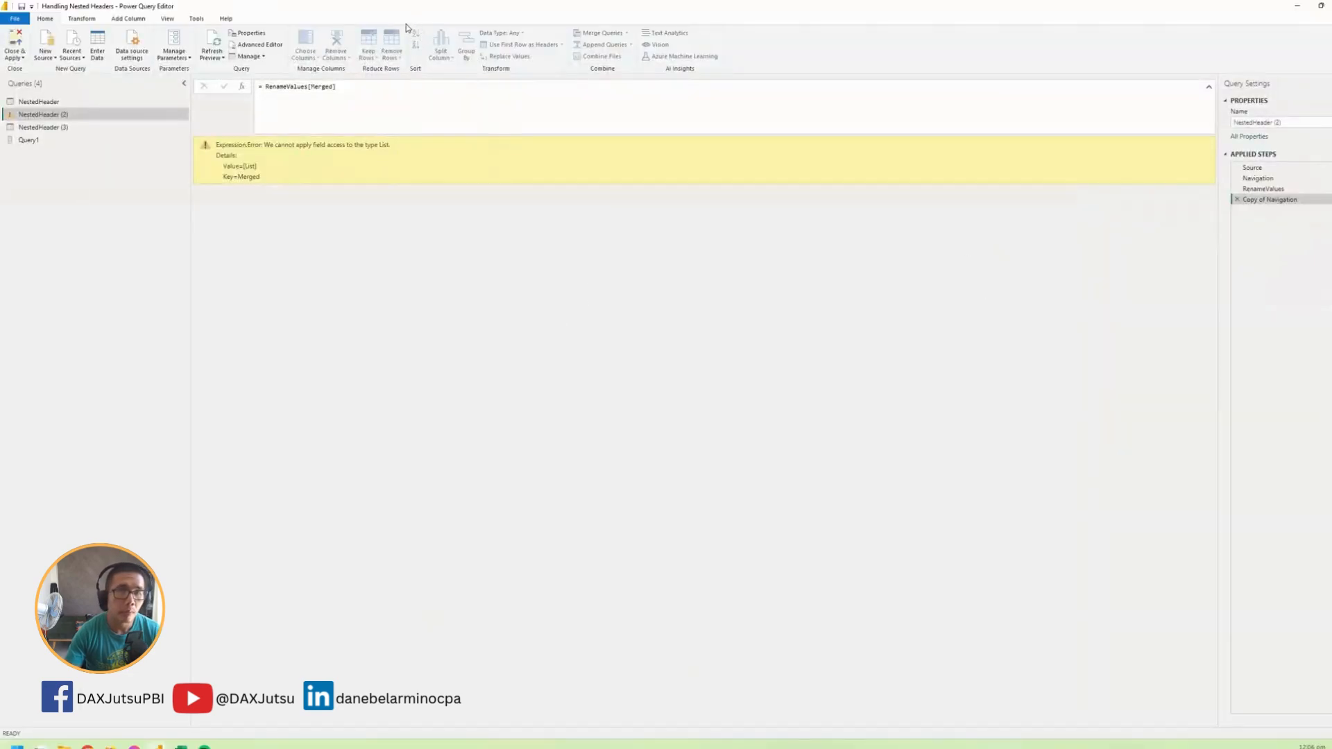
Replace the formula of the Copy of Navigation step with a reference to the Navigation step
drag(266, 89, 433, 93)
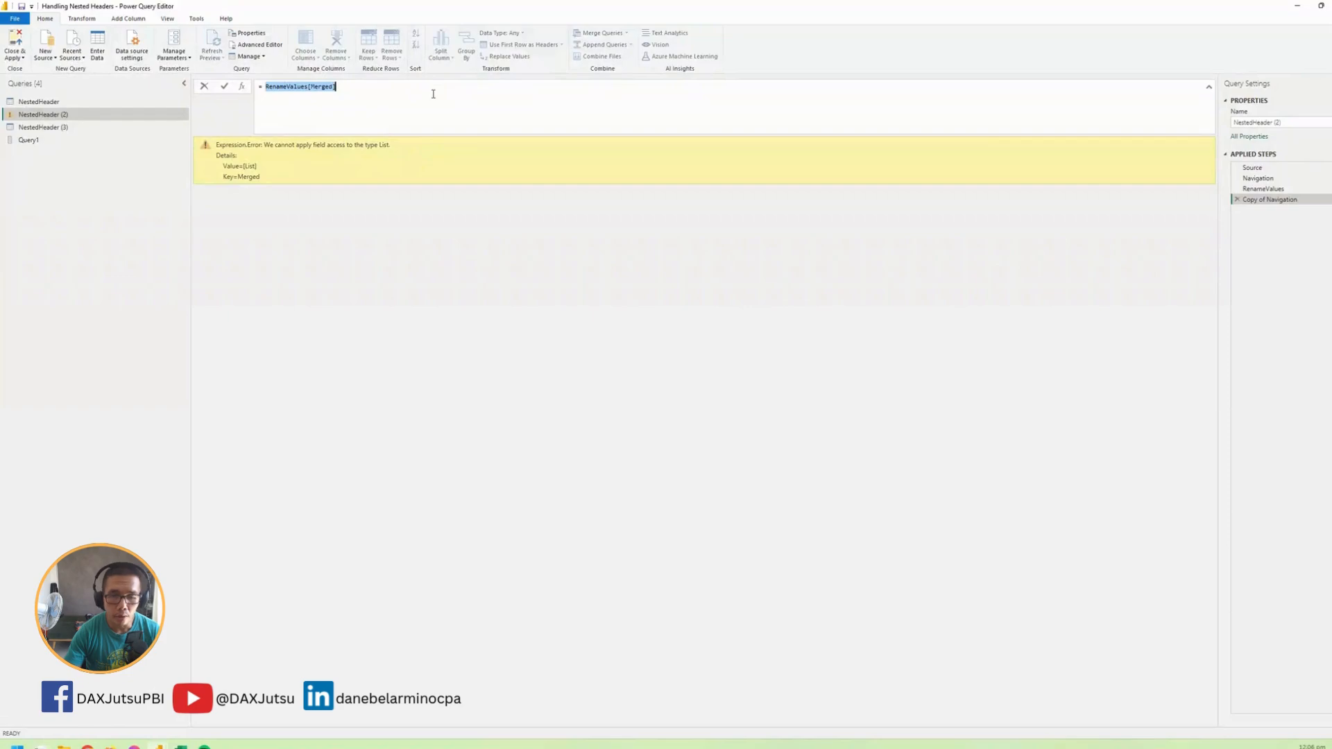
text(Navigation)
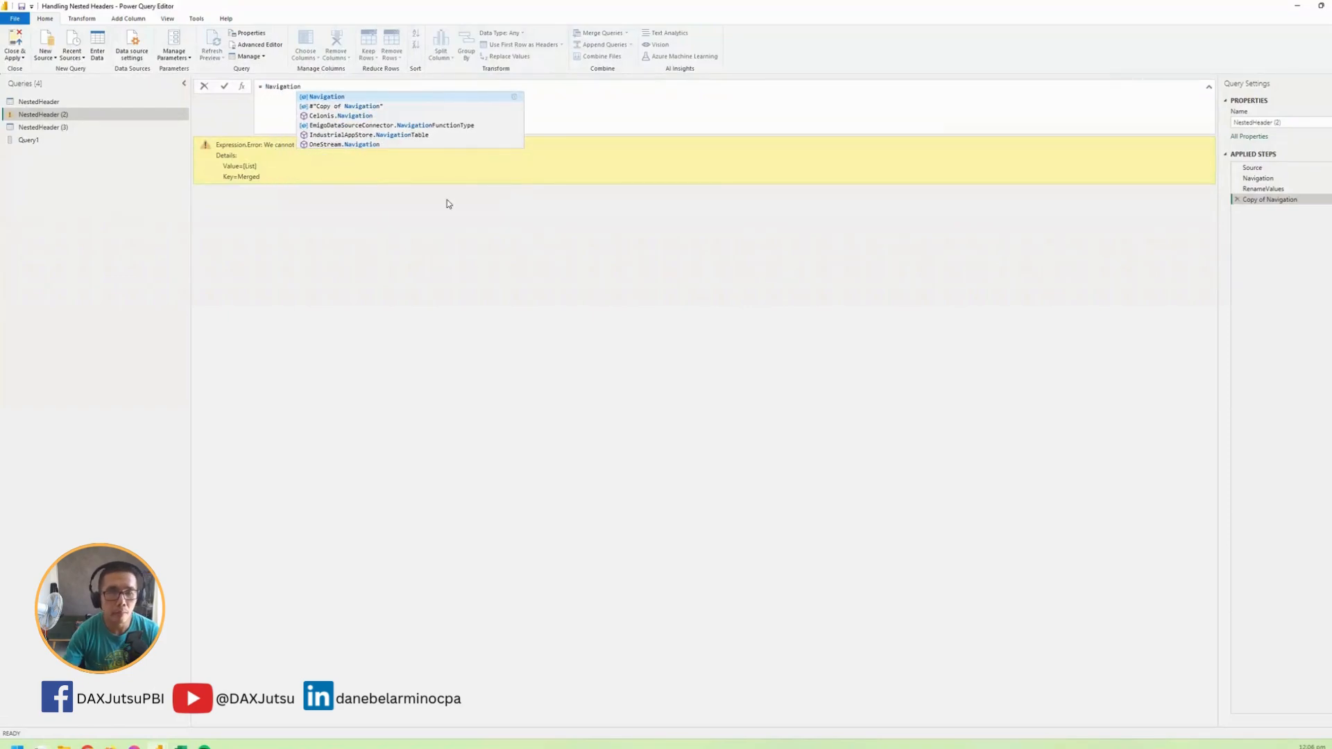
key(Return)
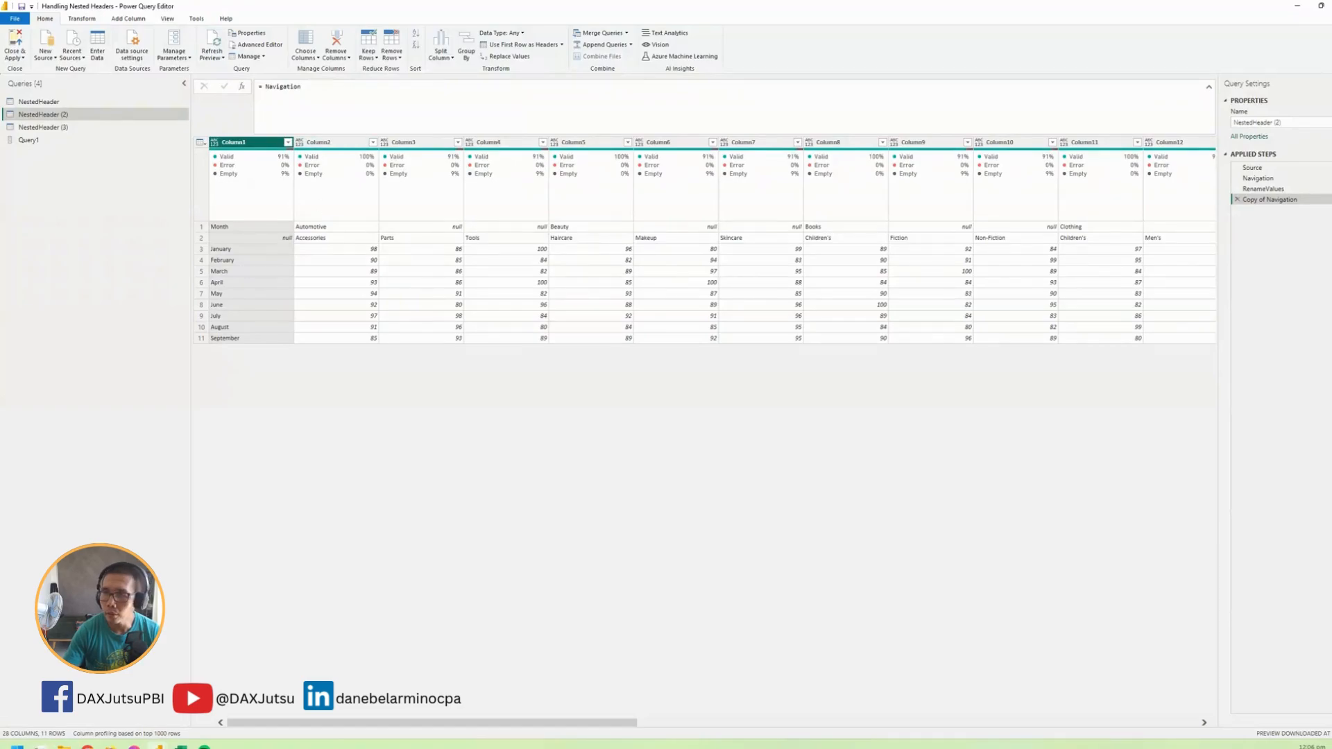
Rename Column3 as Rename to generate a Table.RenameColumns step
double_click(438, 143)
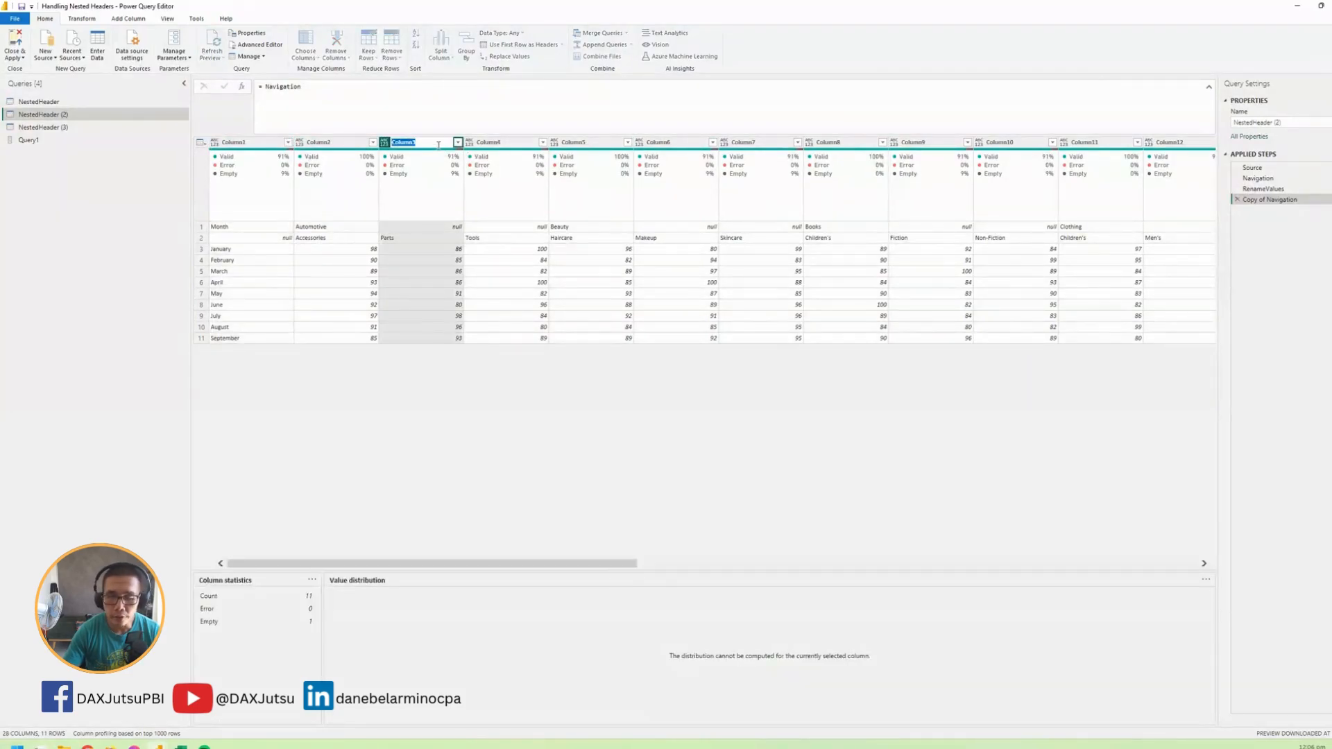
text(Rename)
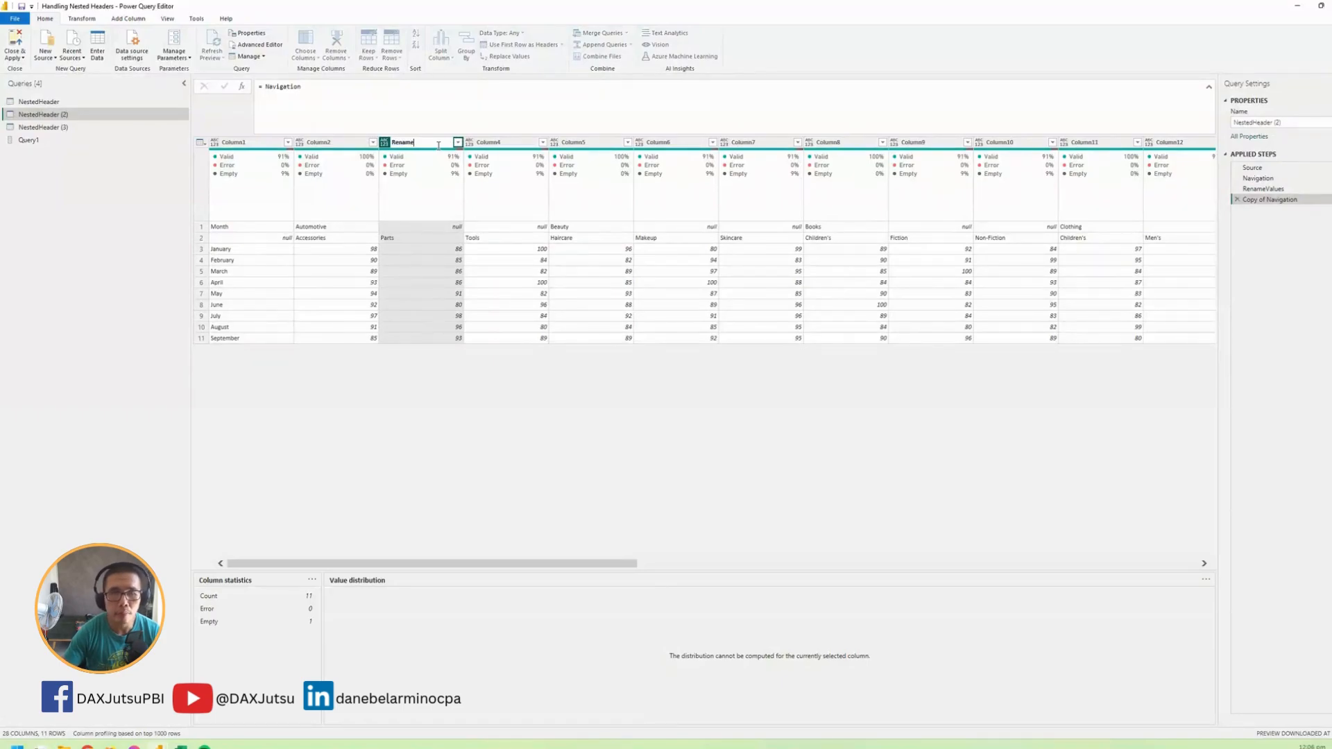
key(Return)
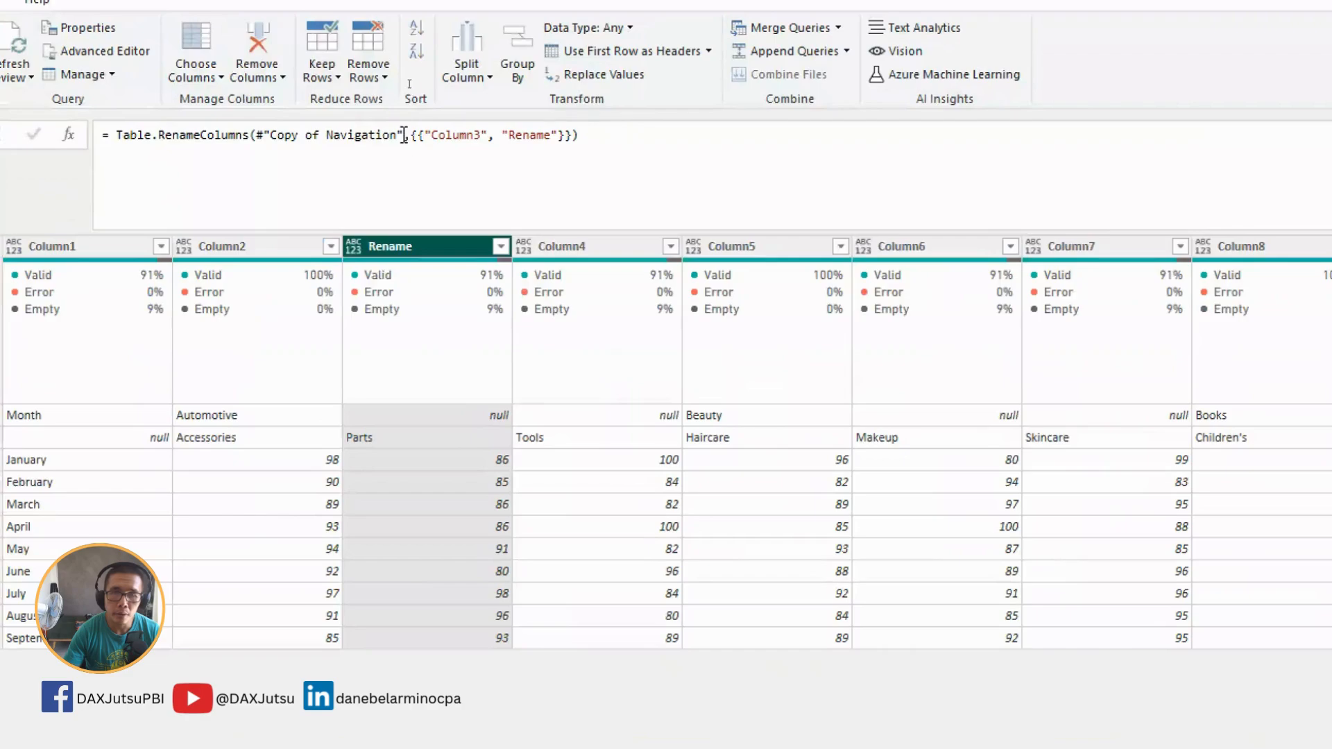
Replace the hard-coded rename list in the Table.RenameColumns formula with RenameValues and commit it
drag(410, 135, 570, 131)
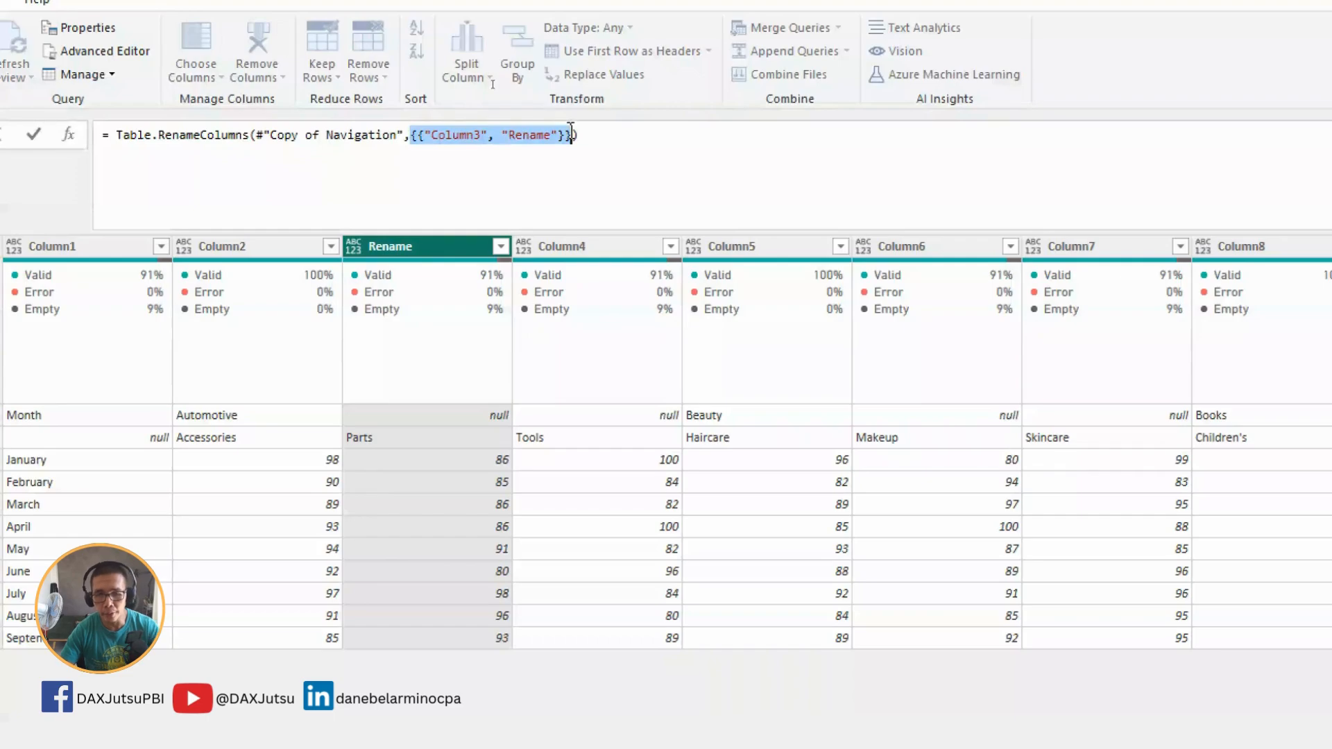
text(REname)
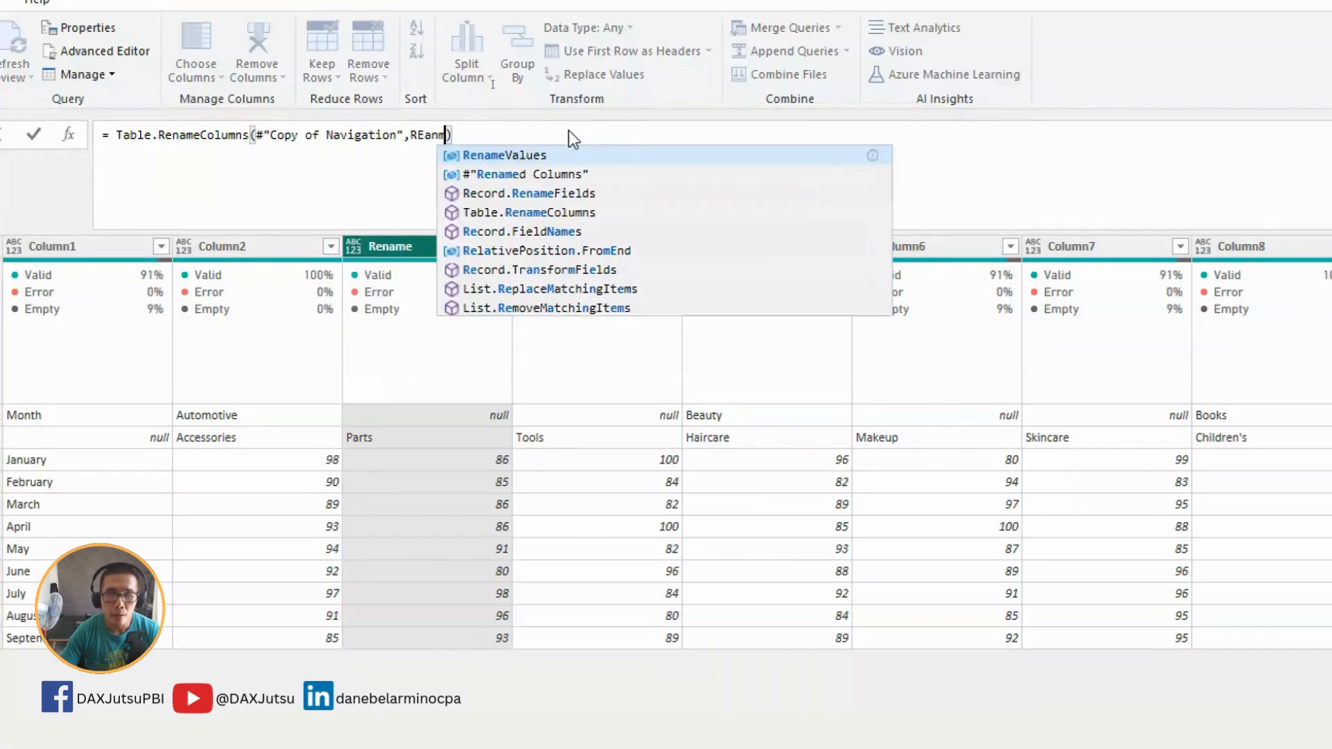
key(BackSpace)
key(BackSpace)
key(BackSpace)
key(BackSpace)
key(BackSpace)
key(BackSpace)
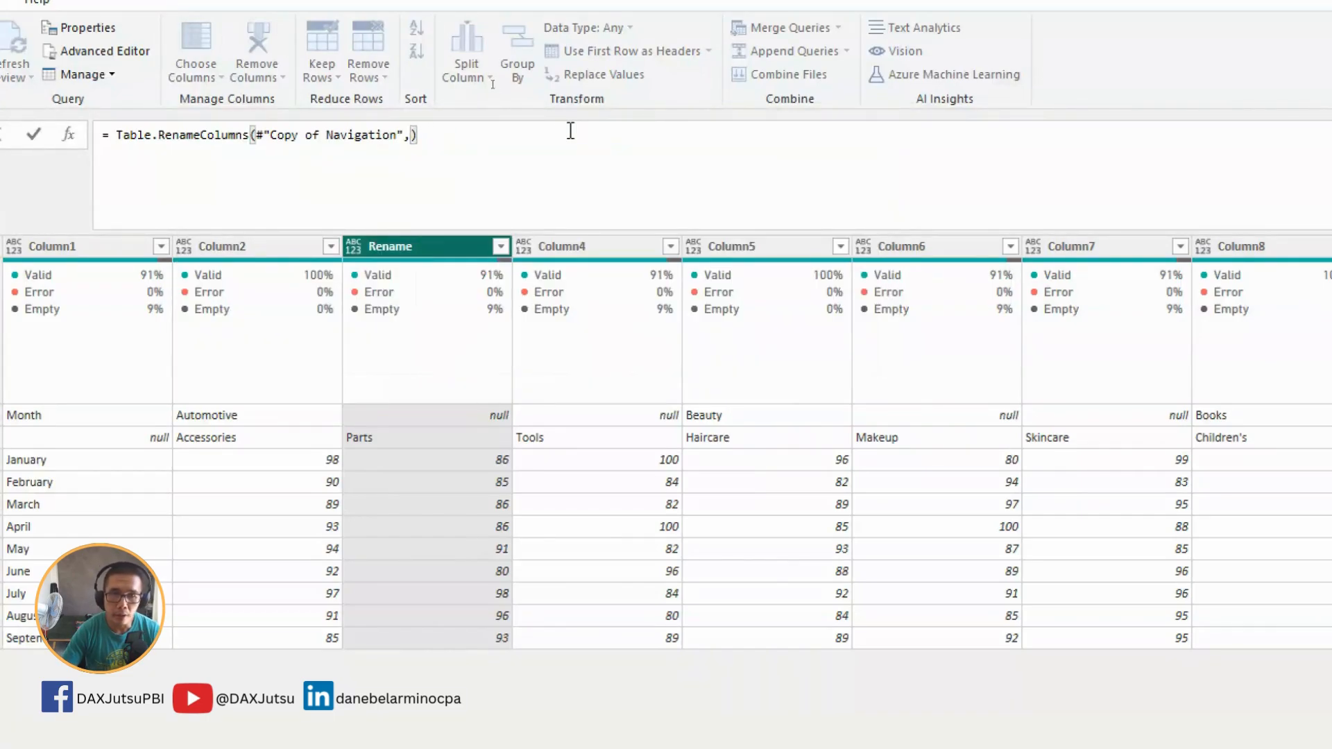
text(Rename)
key(BackSpace)
key(BackSpace)
key(BackSpace)
key(BackSpace)
text(nameValues)
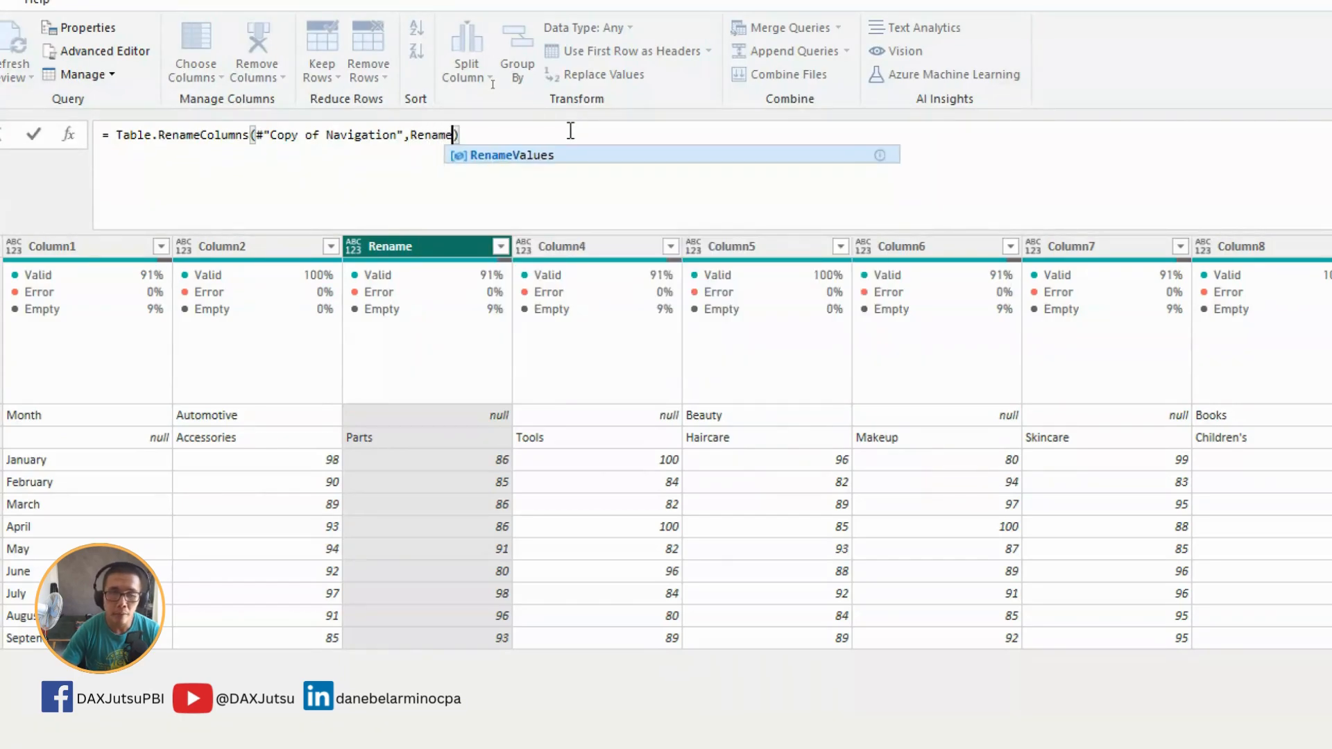
click(390, 197)
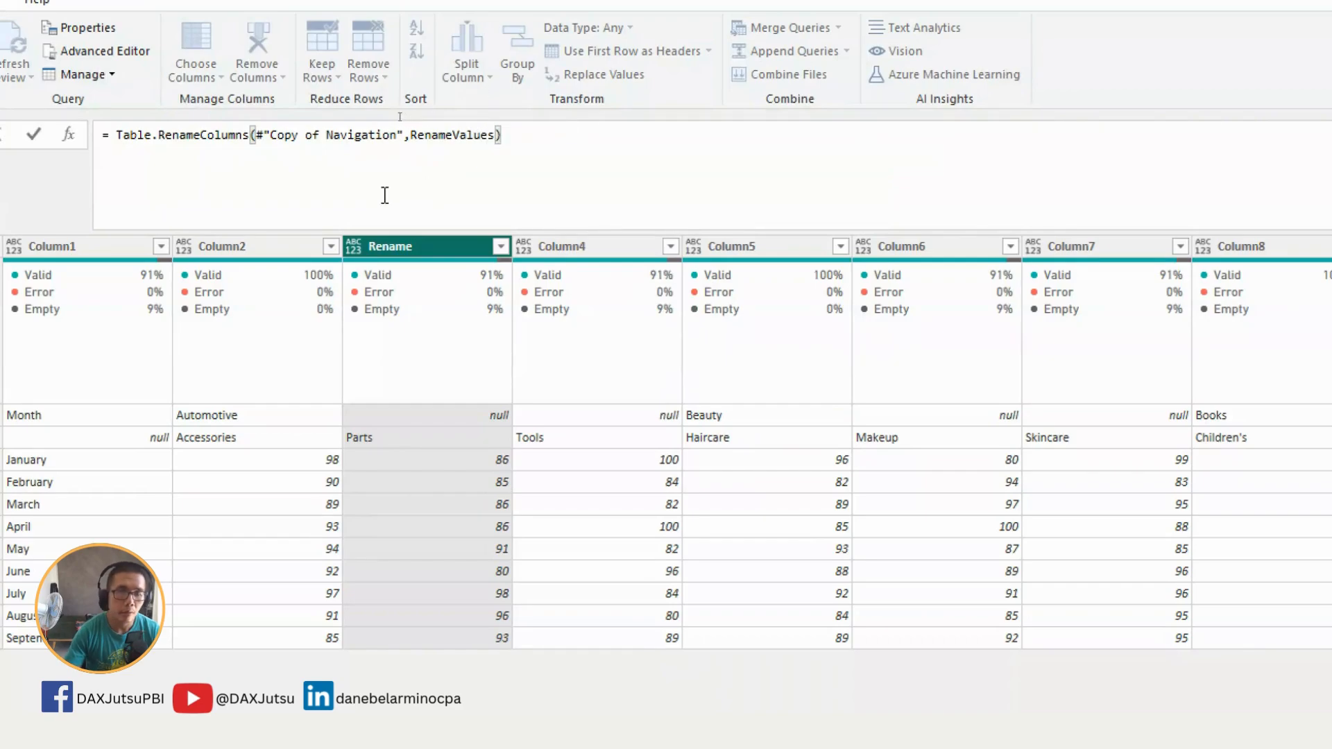
key(Return)
click(621, 357)
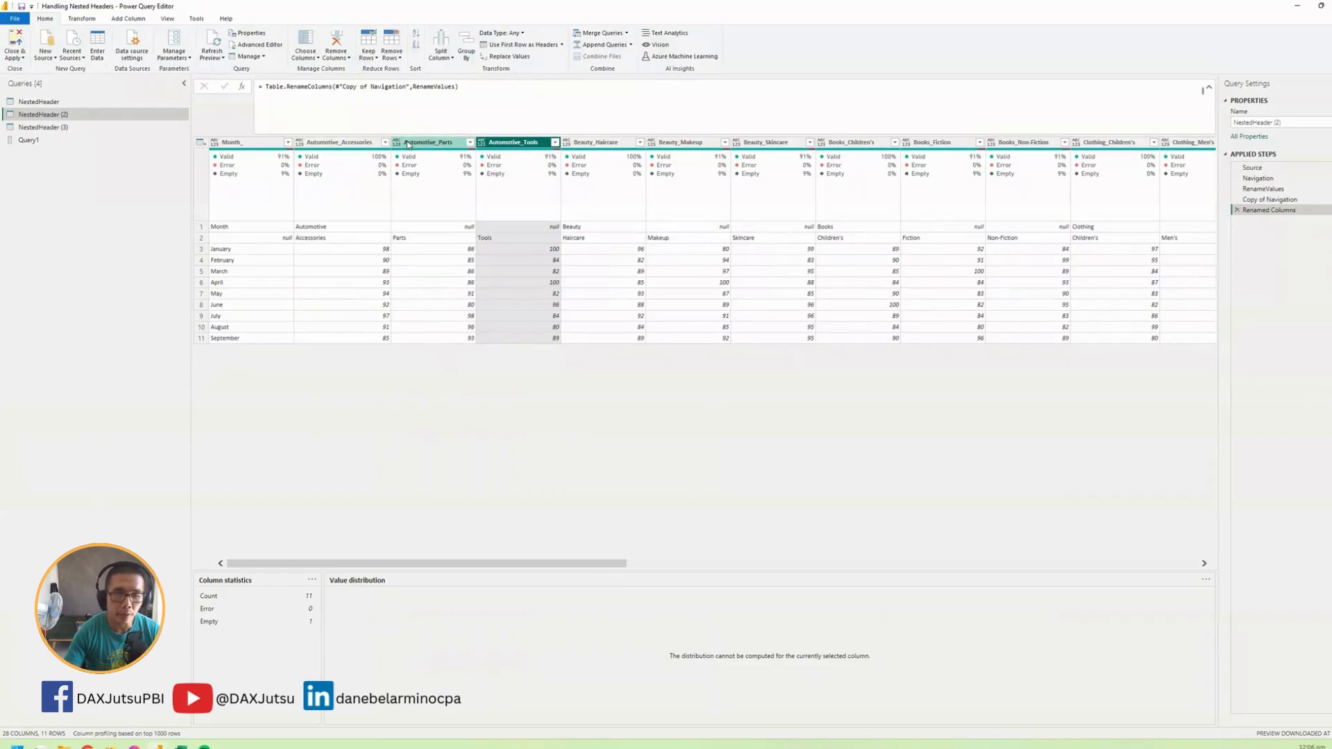
Remove the top 2 rows, which hold the old nested headers, from the table
click(329, 229)
click(331, 240)
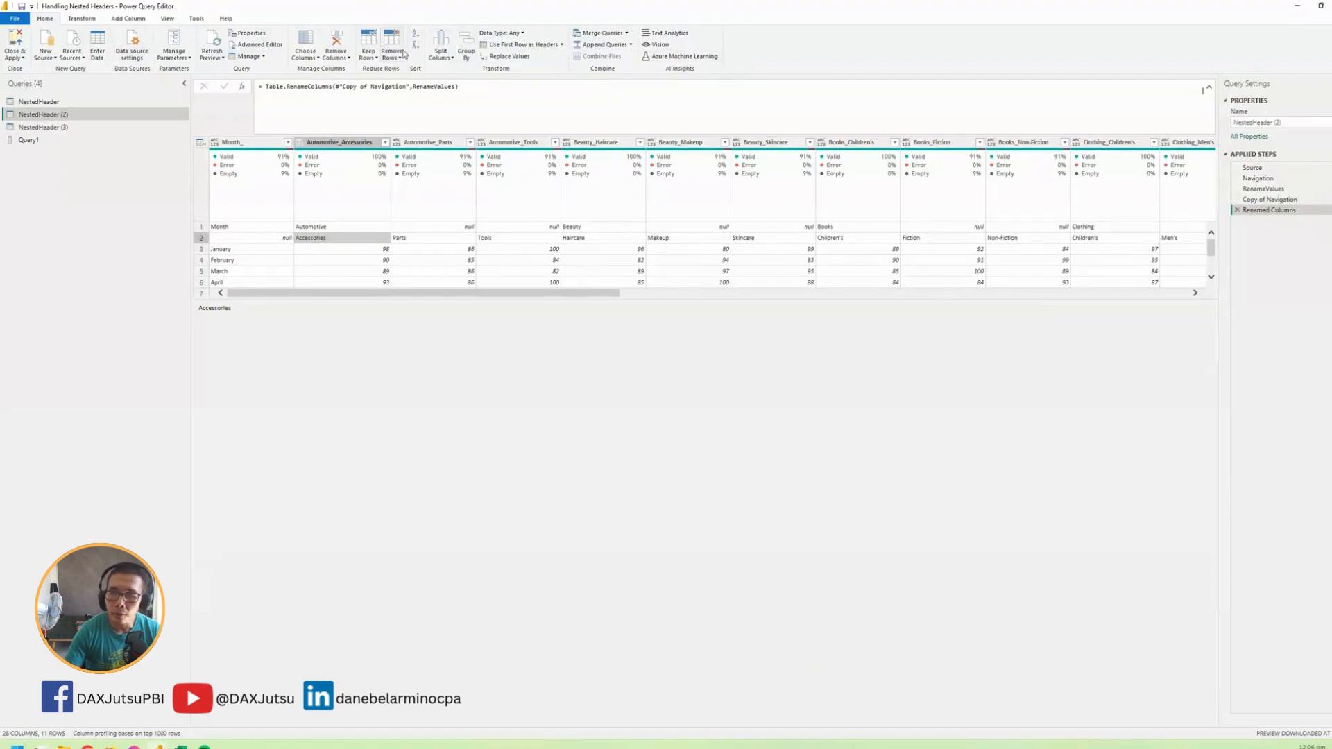
drag(687, 298, 685, 441)
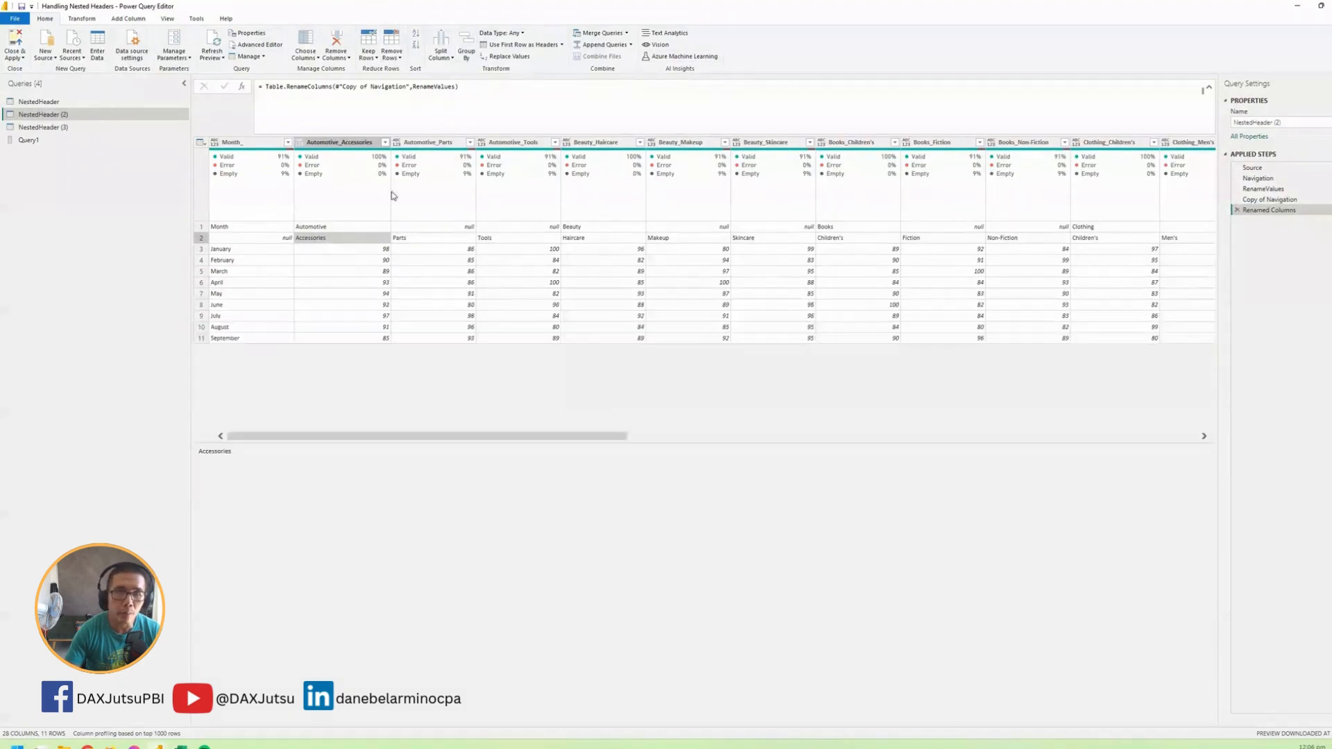
mouse_move(353, 167)
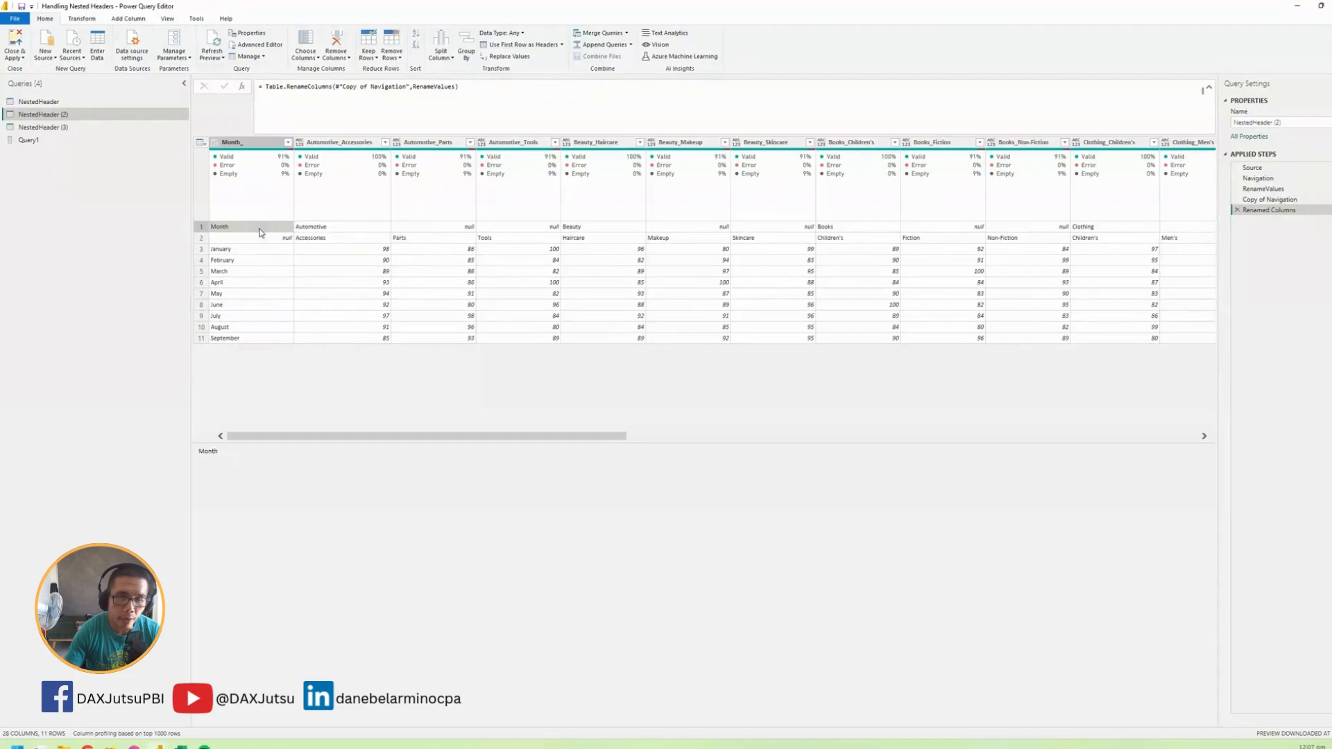
click(380, 227)
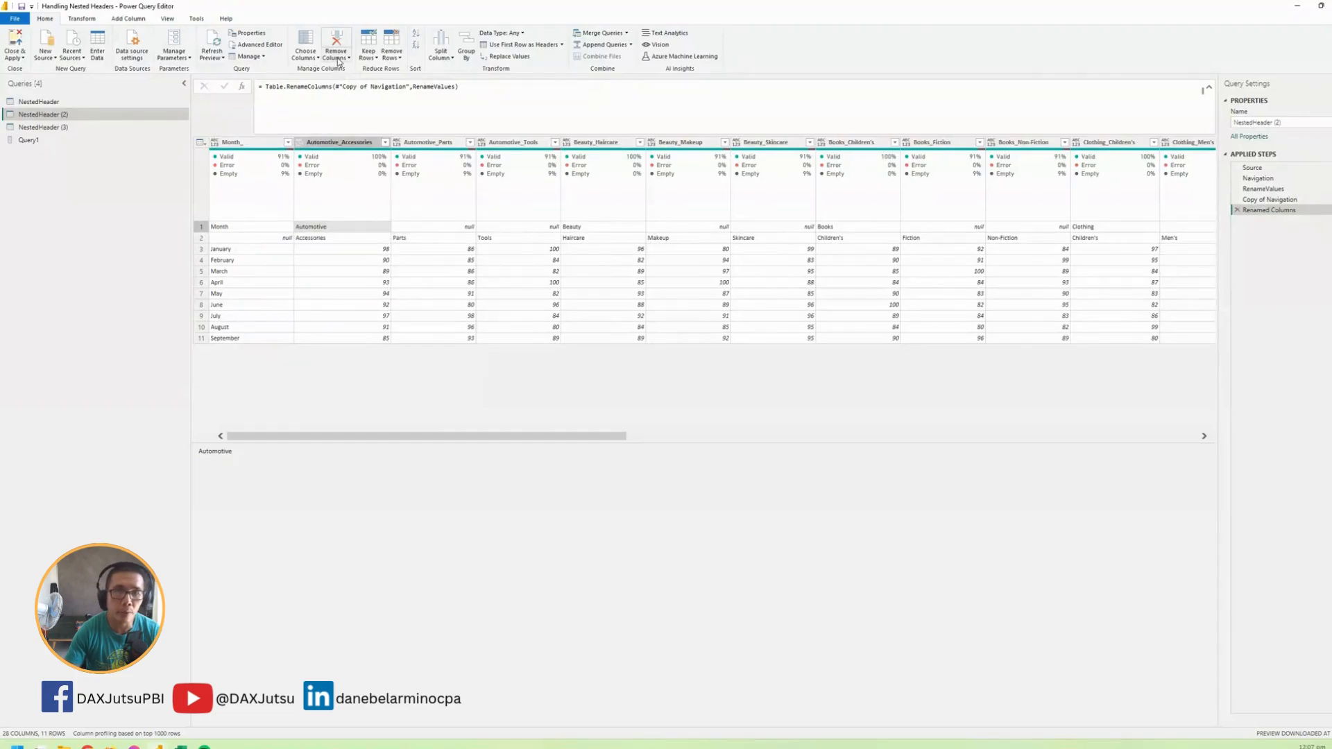
click(389, 55)
click(416, 72)
text(2)
key(Return)
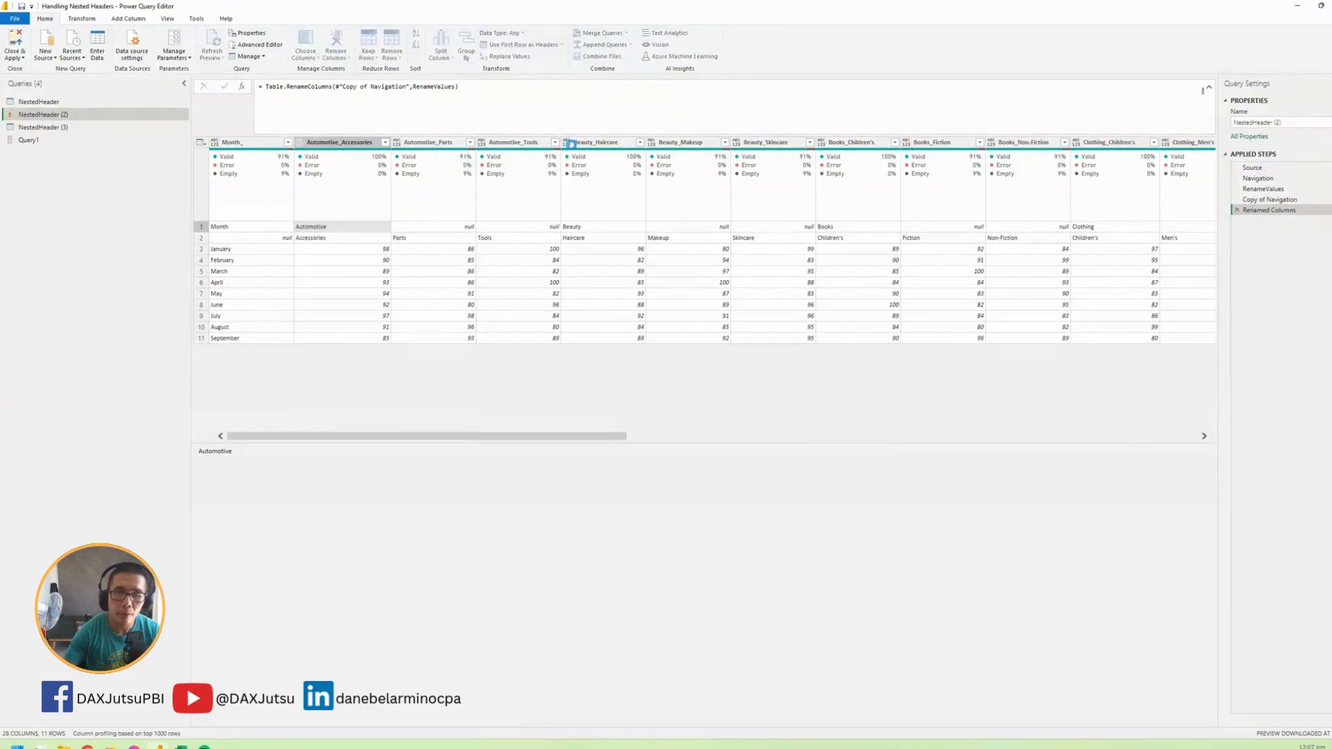
Rename the Month_ column as Month
double_click(271, 145)
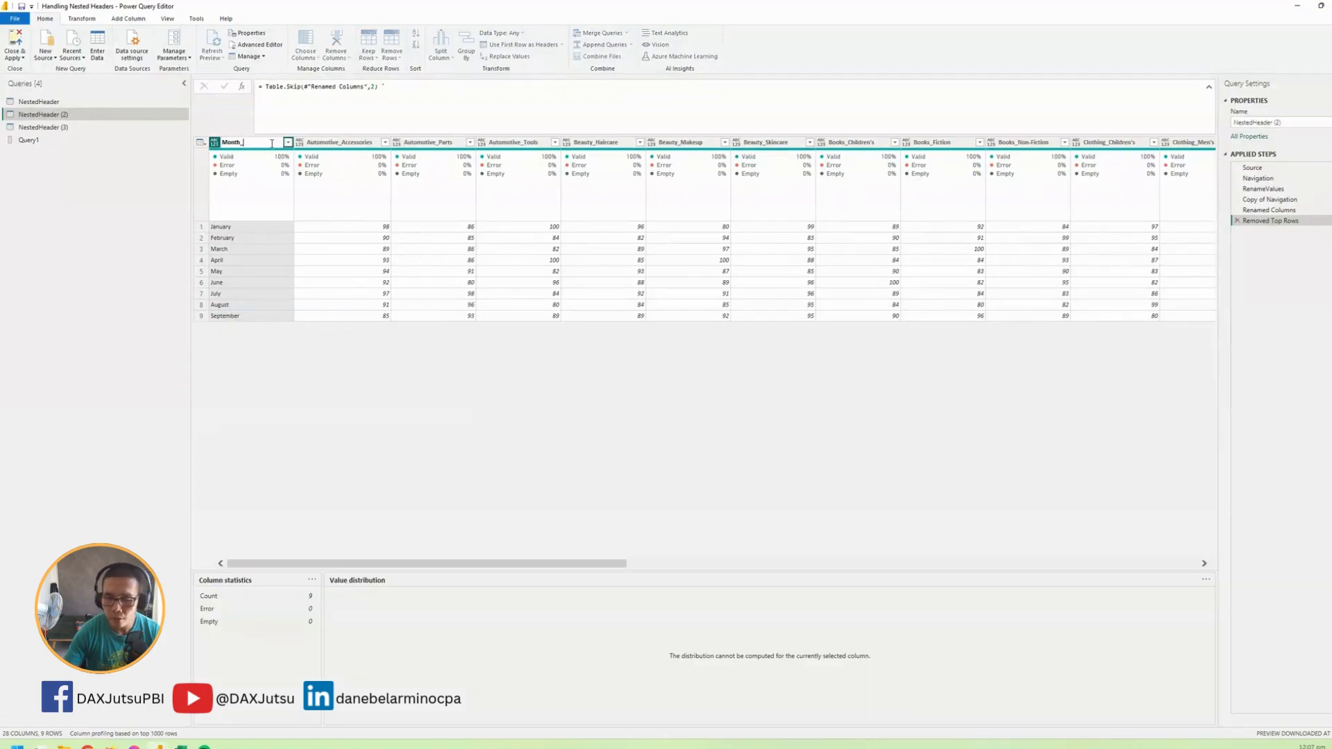
key(Return)
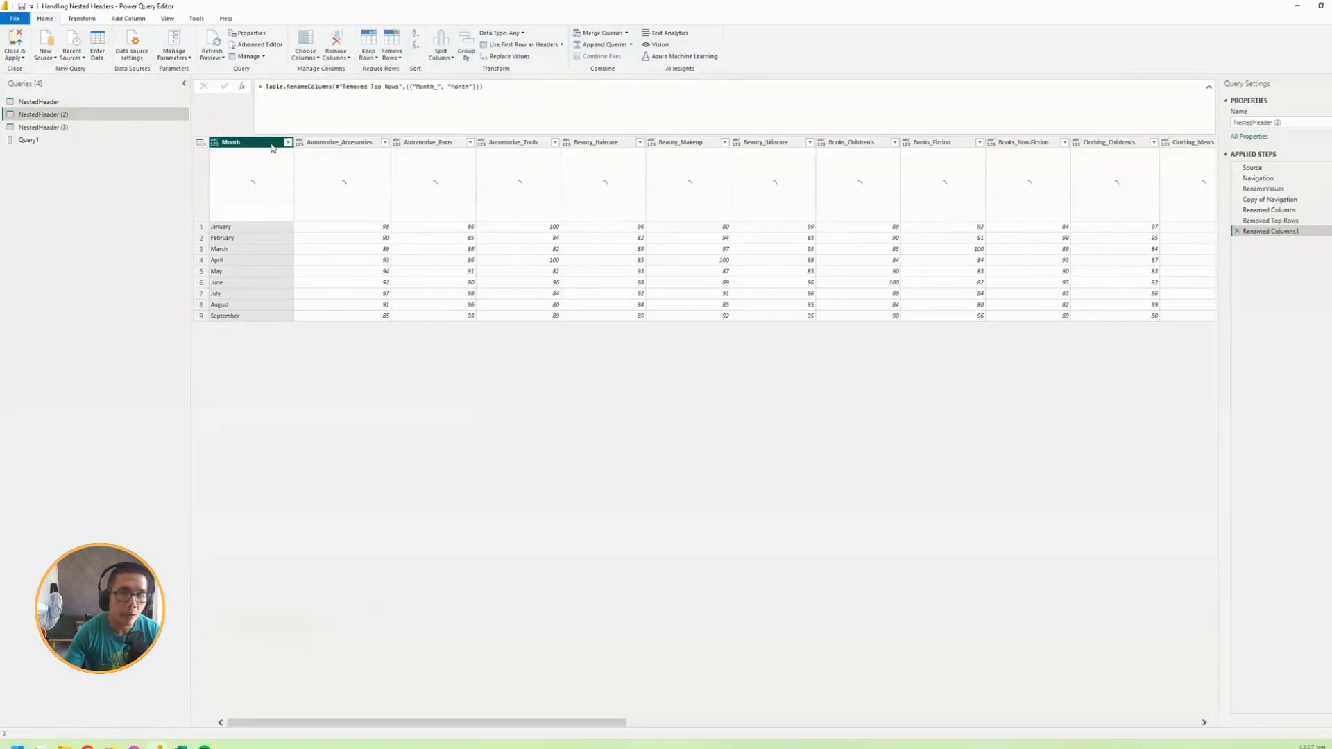
Unpivot every column except Month into attribute and value rows
right_click(272, 144)
click(339, 342)
scroll(351, 302, down, 1)
scroll(351, 302, up, 1)
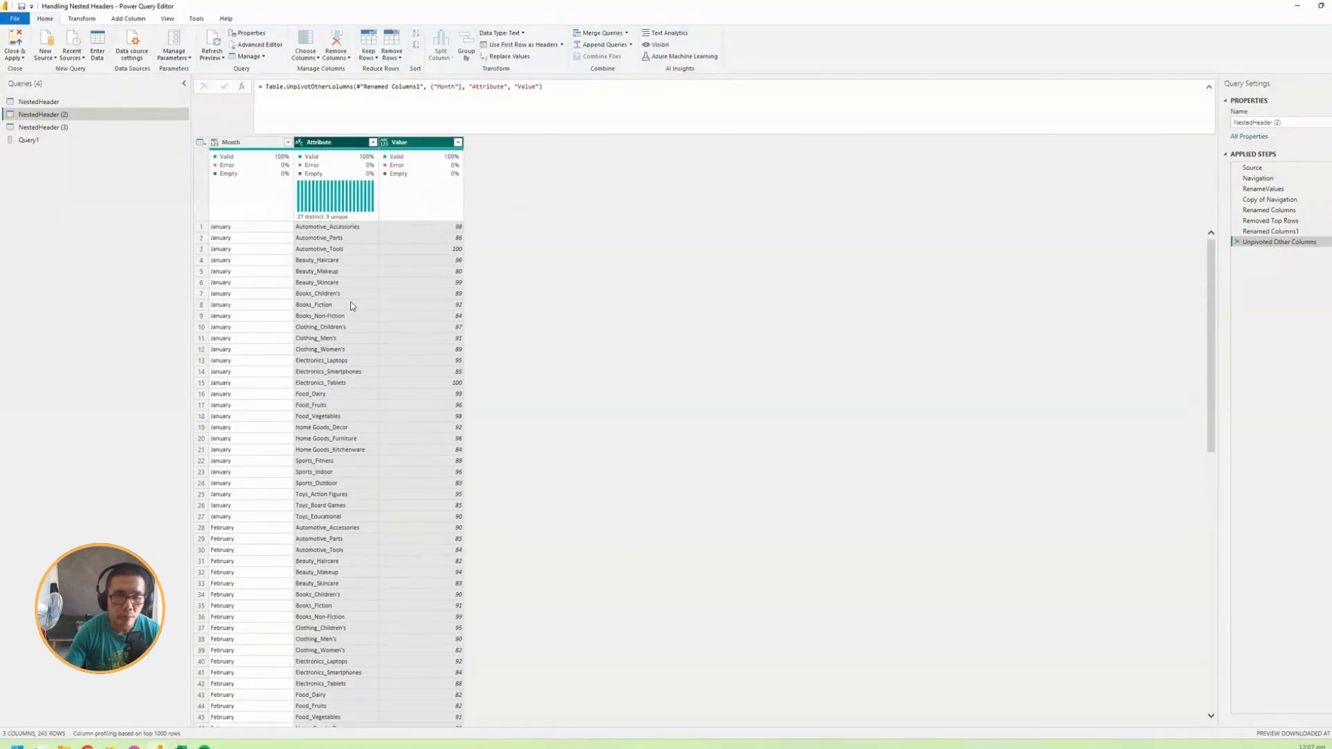
Split the Attribute column by the custom delimiter "_" at each occurrence of the delimiter
click(353, 144)
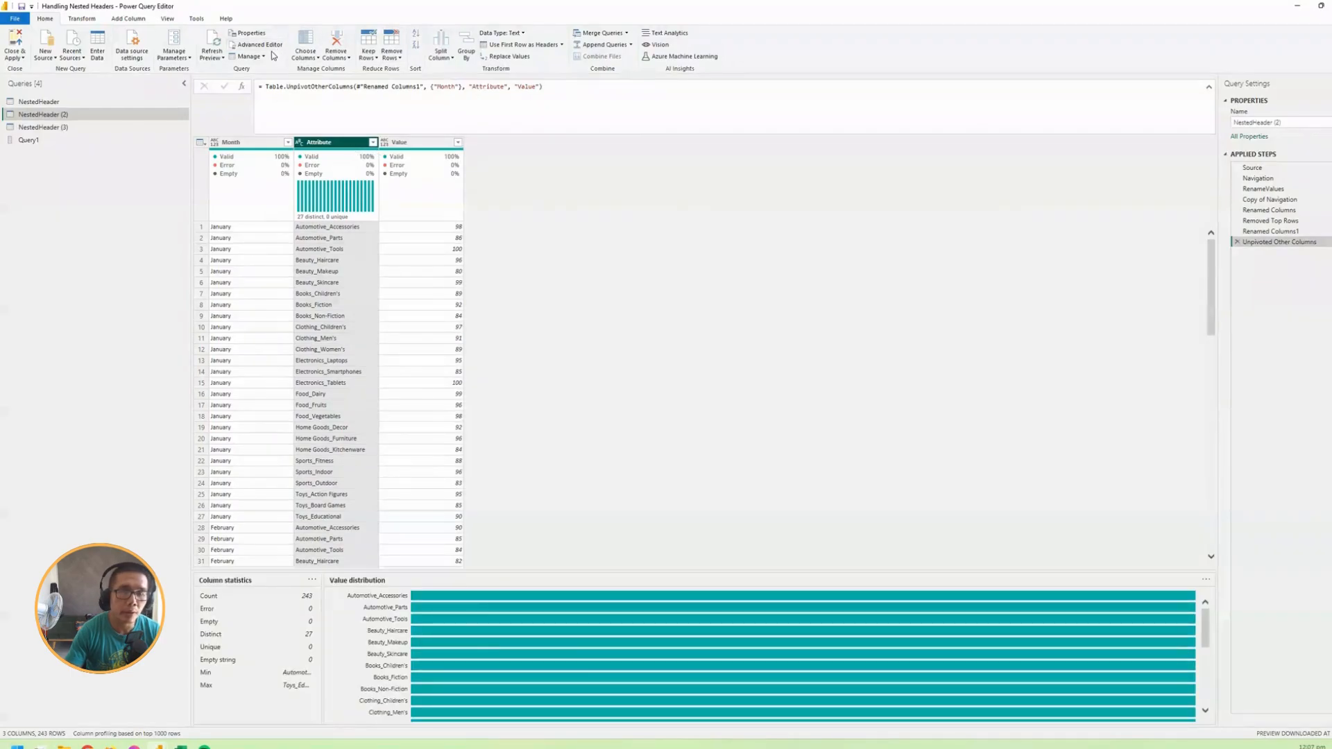
click(96, 18)
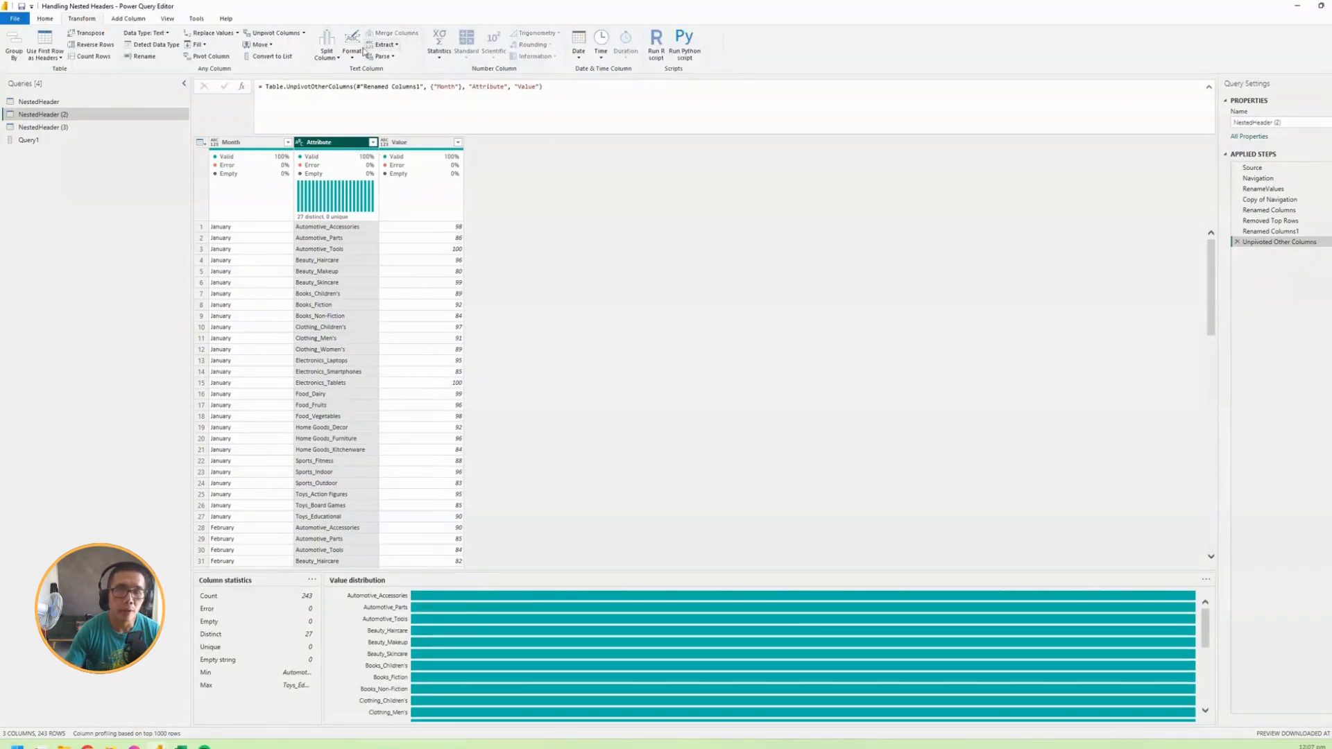
click(327, 54)
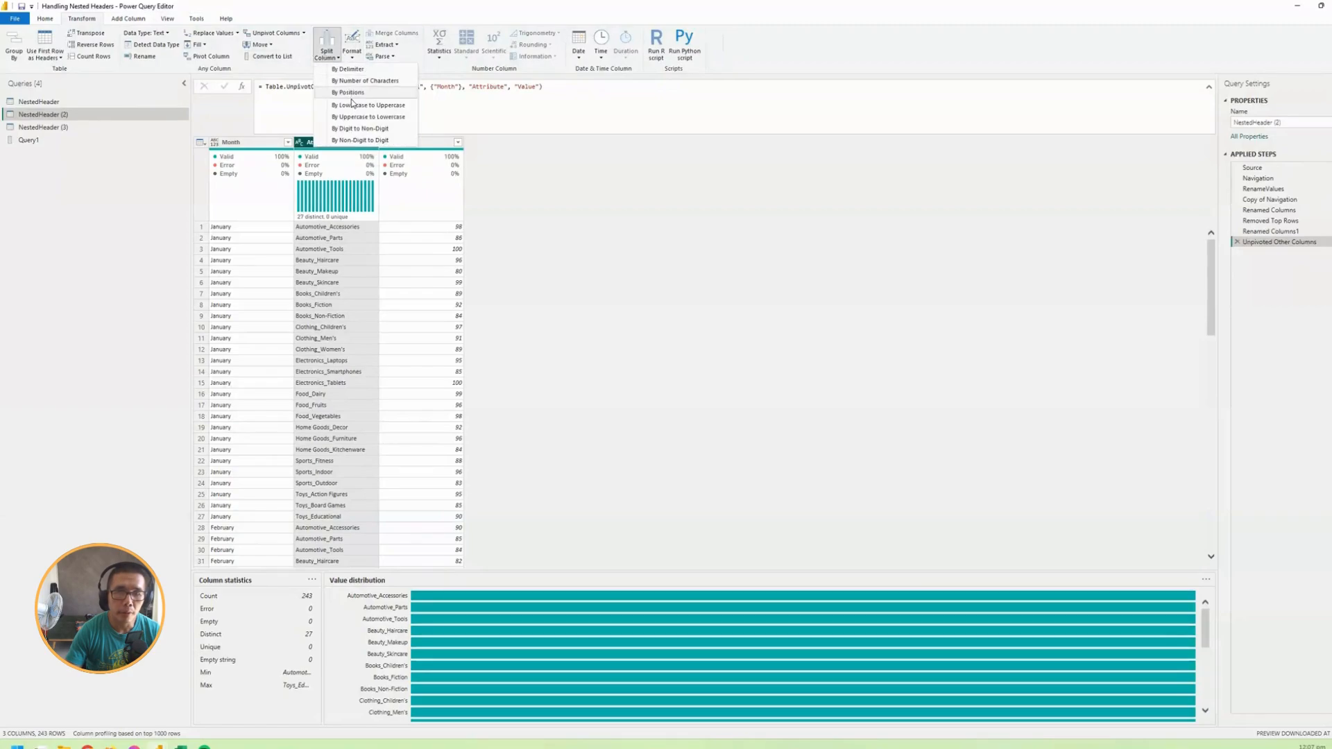
click(351, 70)
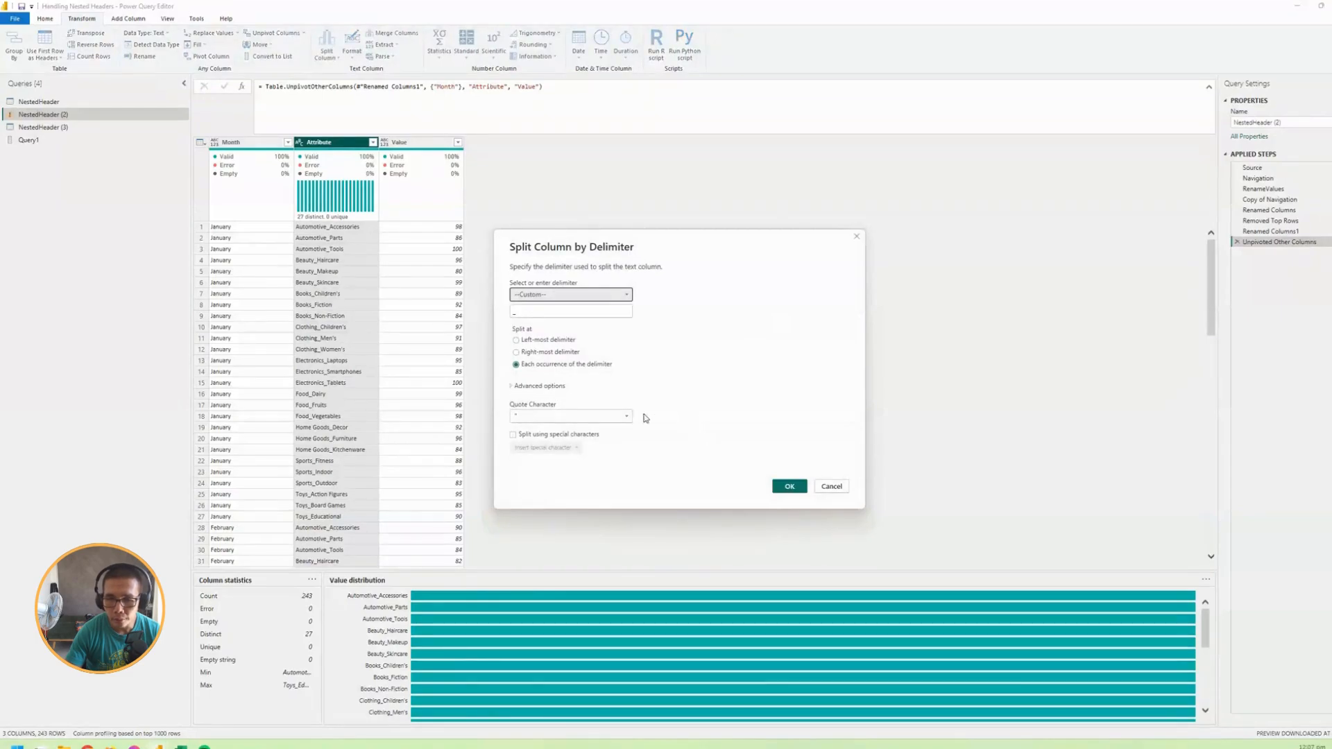
click(790, 486)
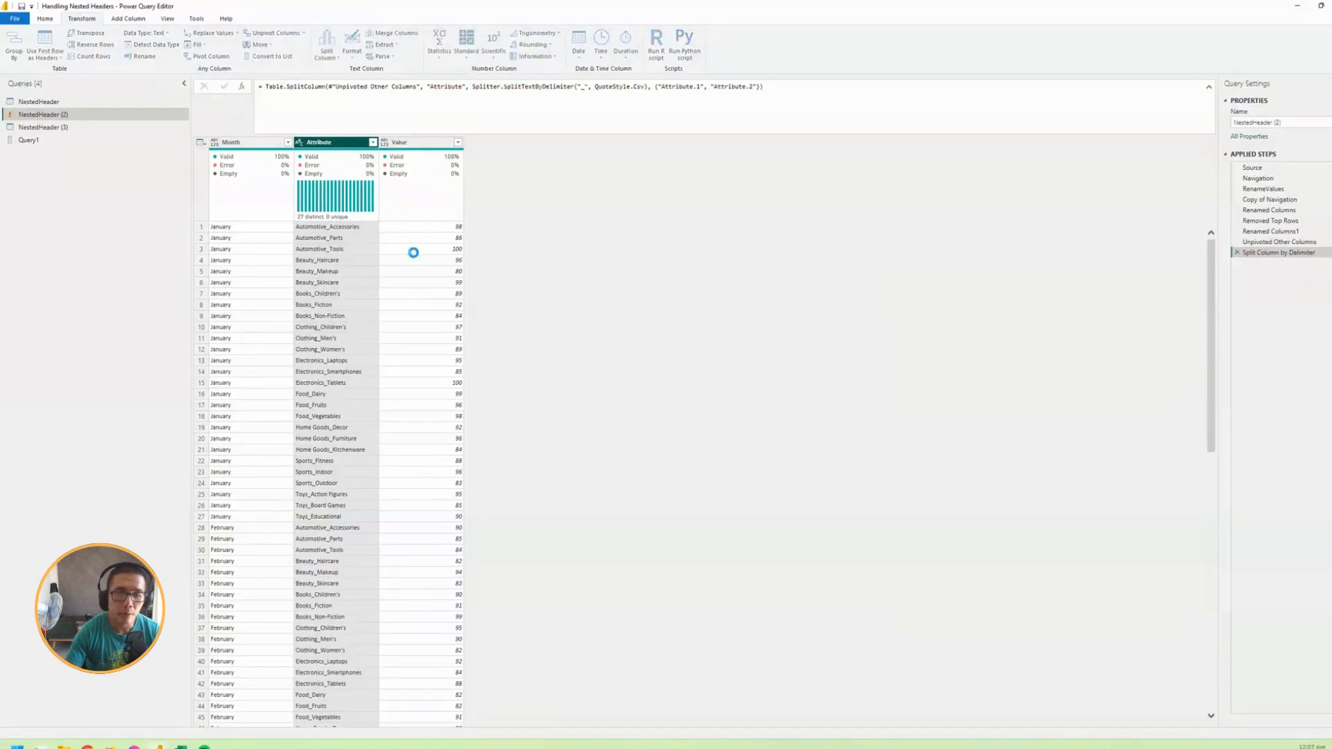
Rename the Attribute.1 column as Category and the Attribute.2 column as Subcategory
double_click(348, 143)
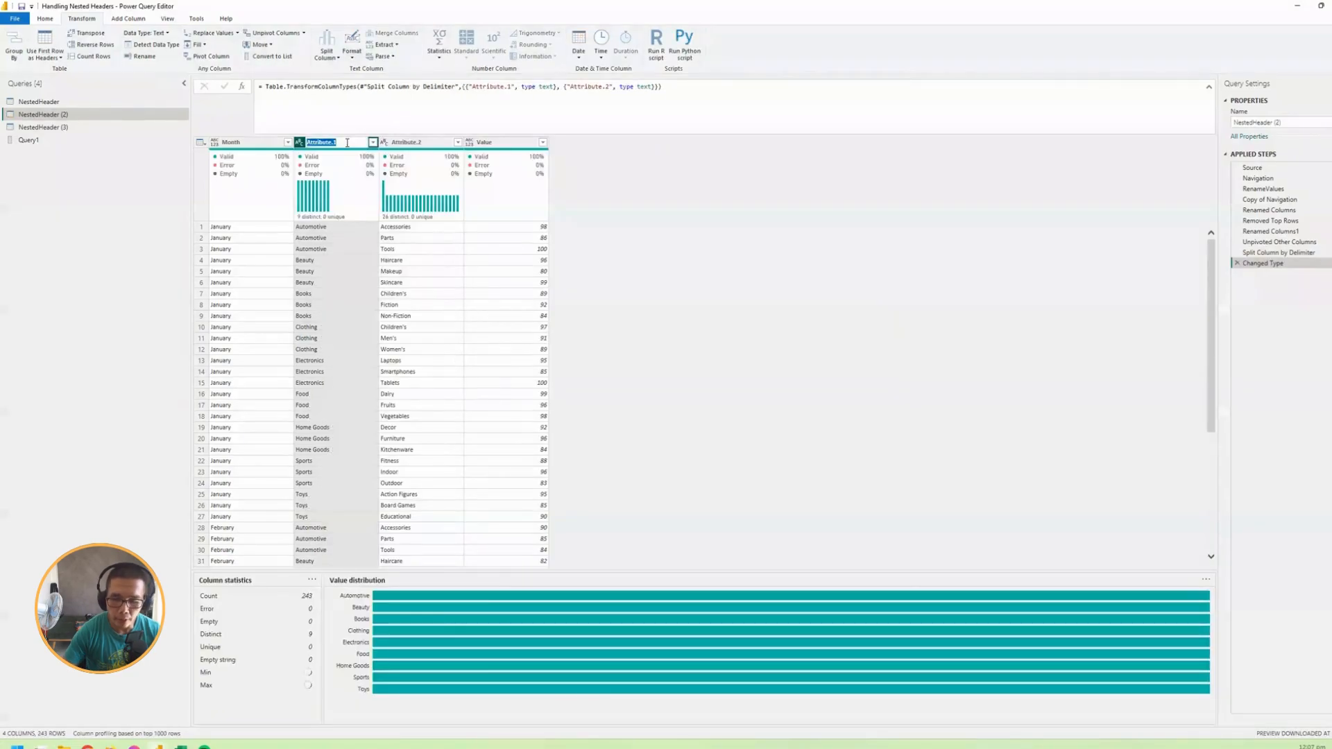
text(Ca)
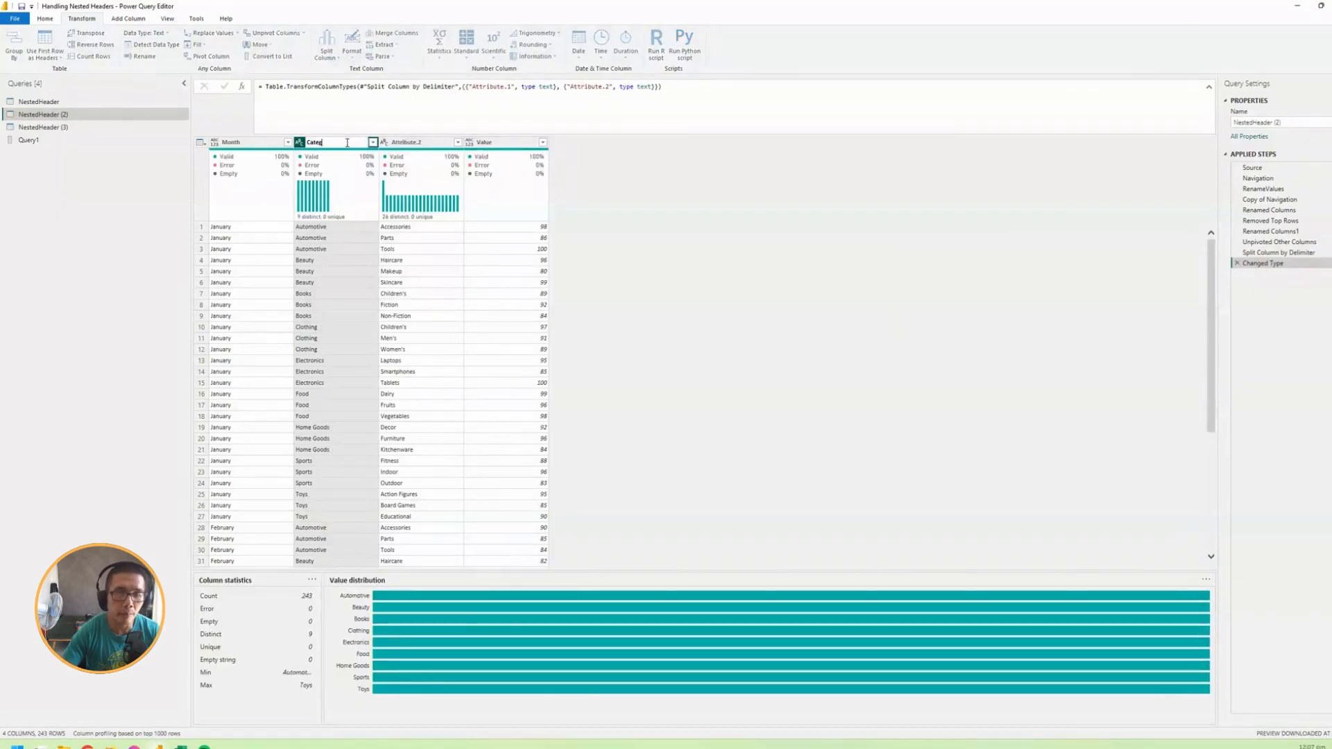
text(tegory)
key(Return)
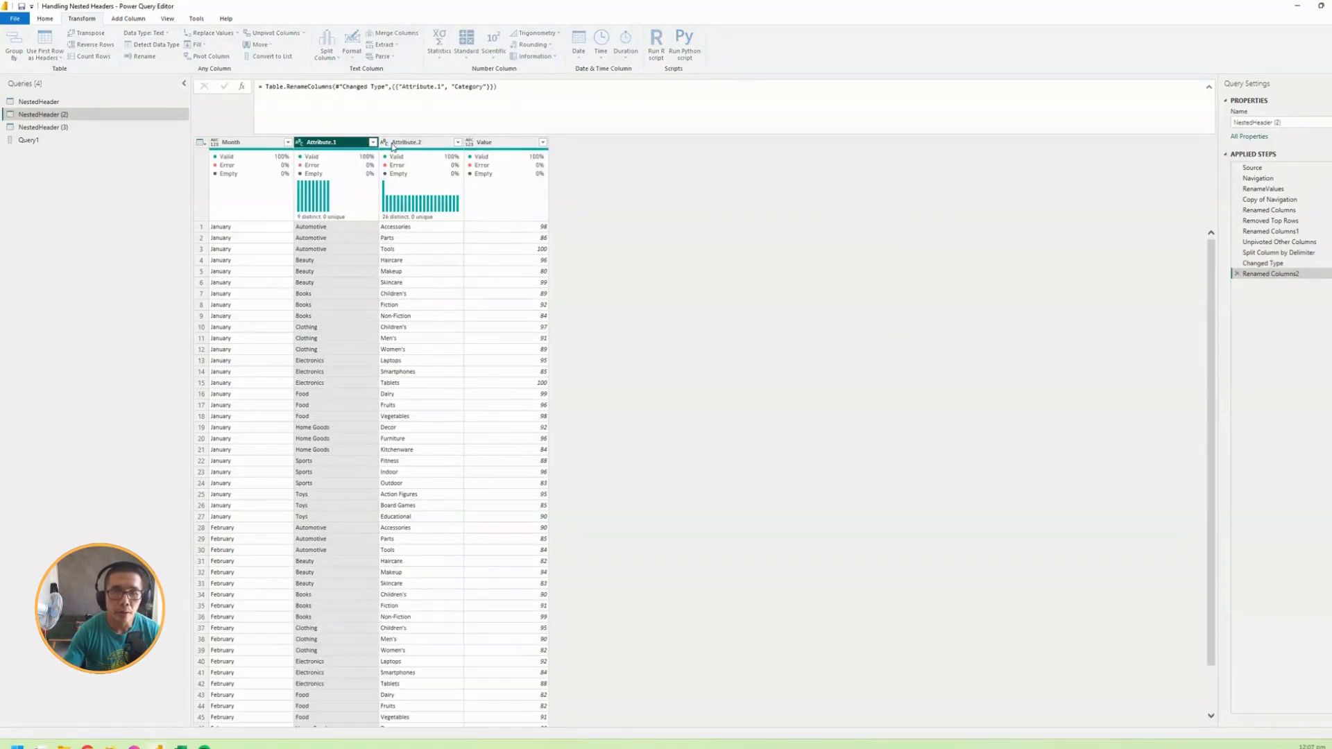
click(392, 145)
double_click(393, 143)
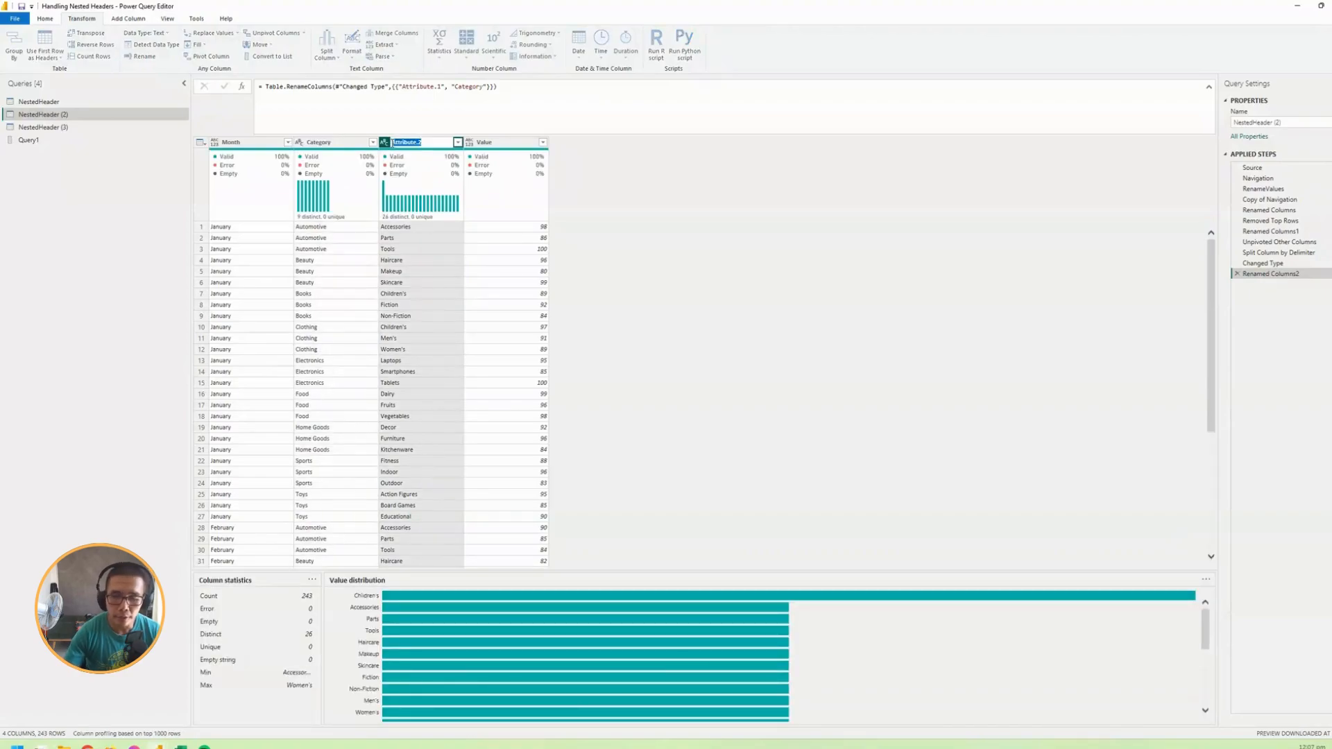
text(Sub)
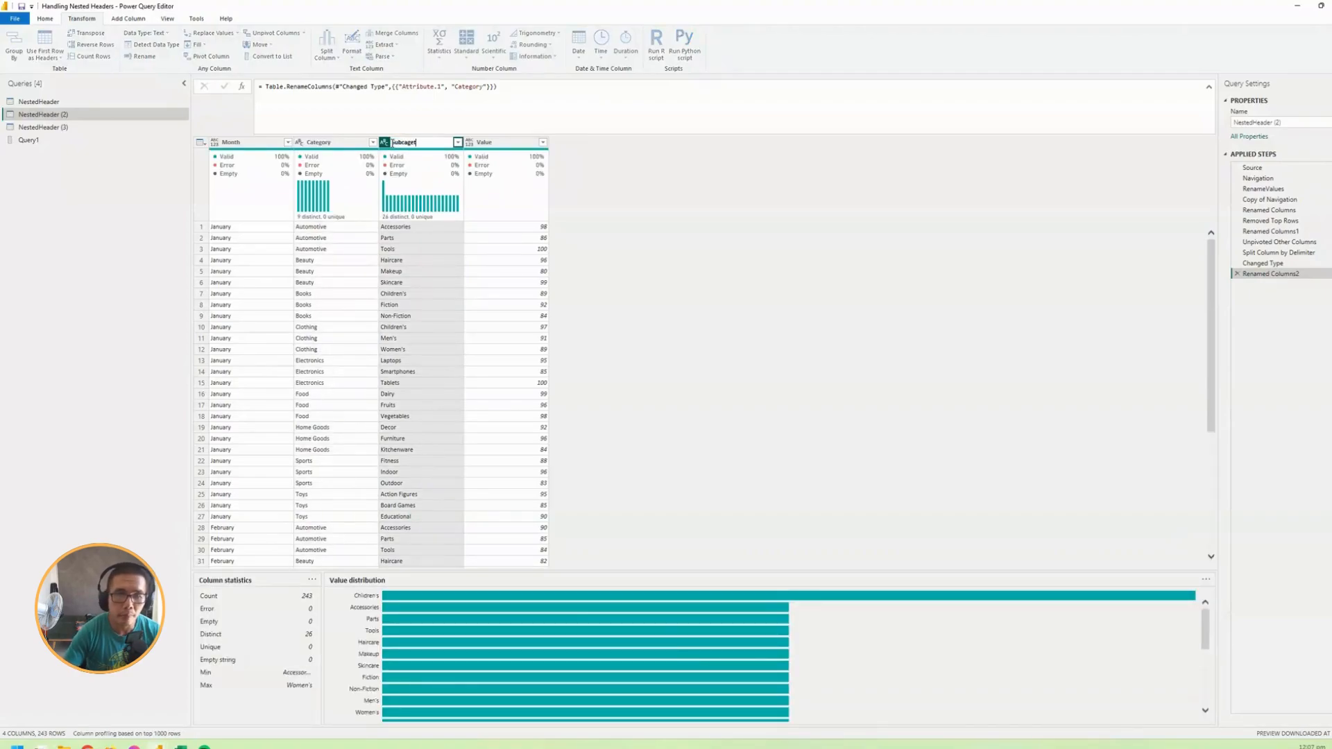
text(category)
key(Return)
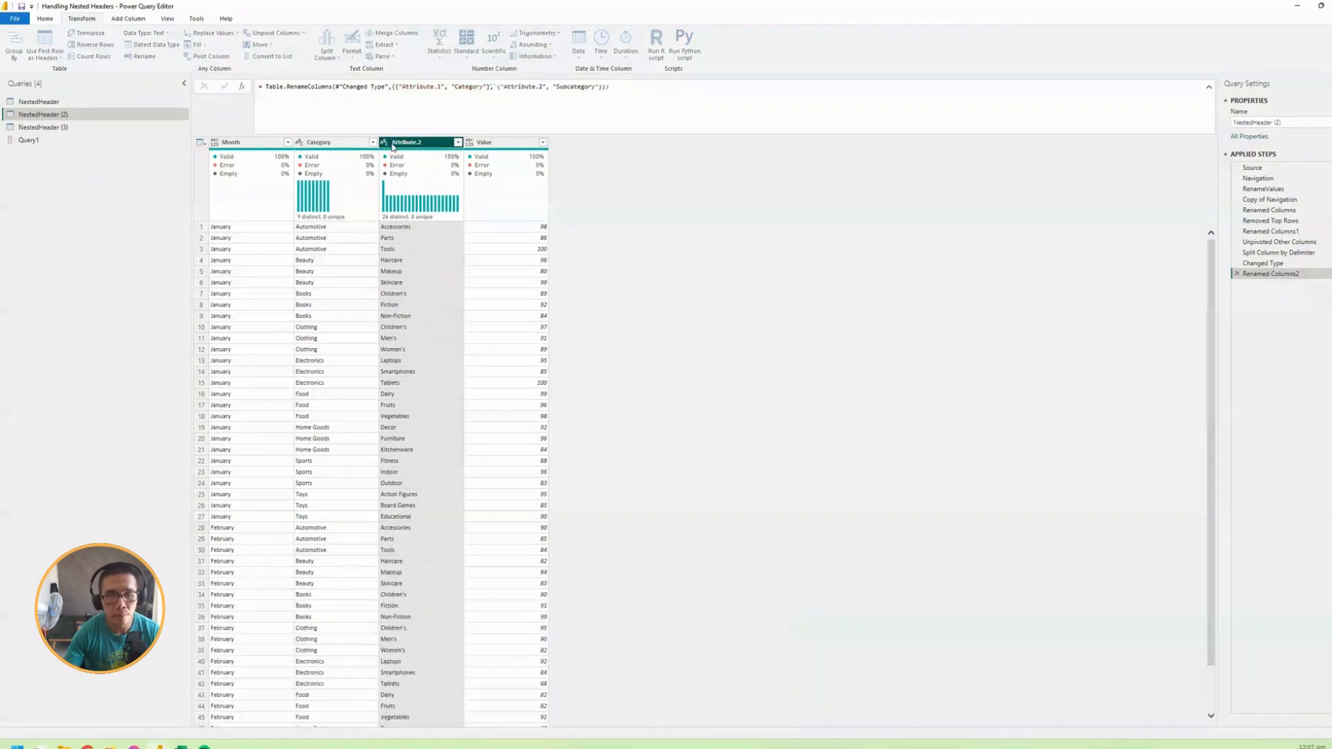
Set the Month column's data type to Text and change the data type of the Value column
click(230, 143)
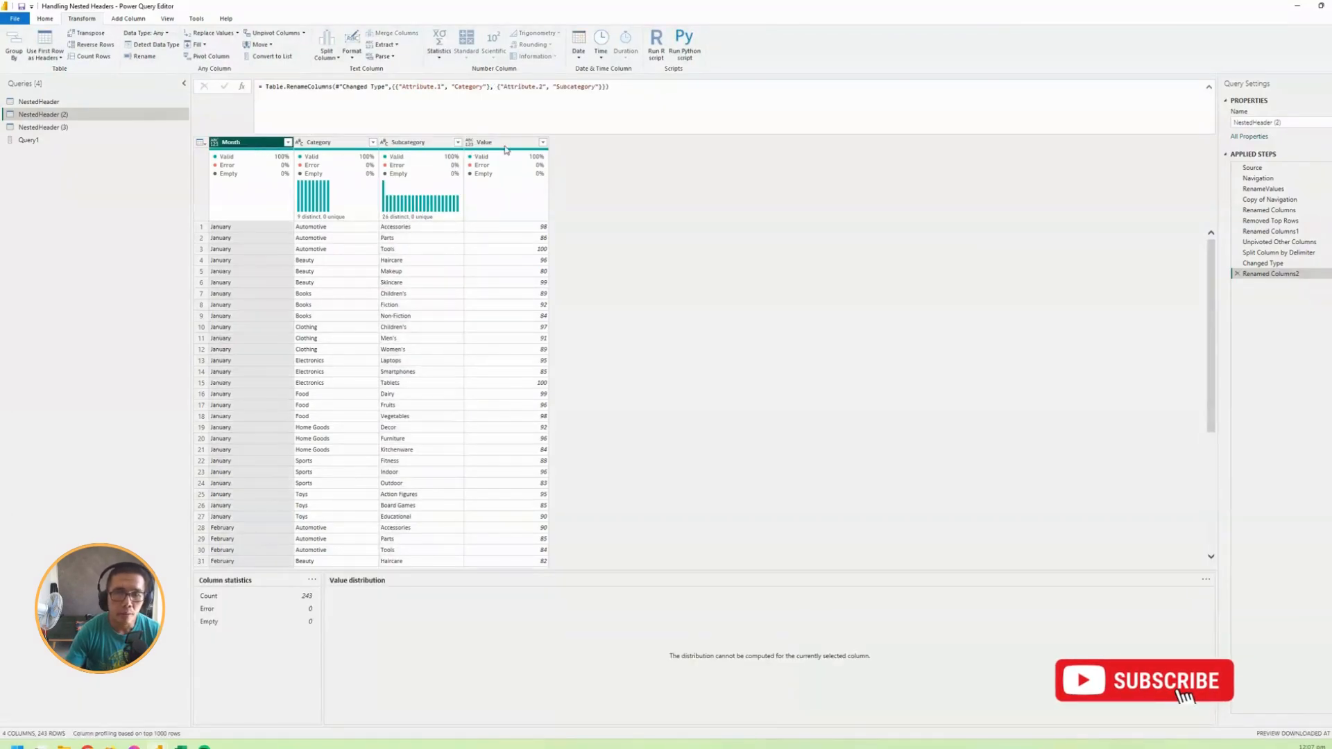
click(218, 144)
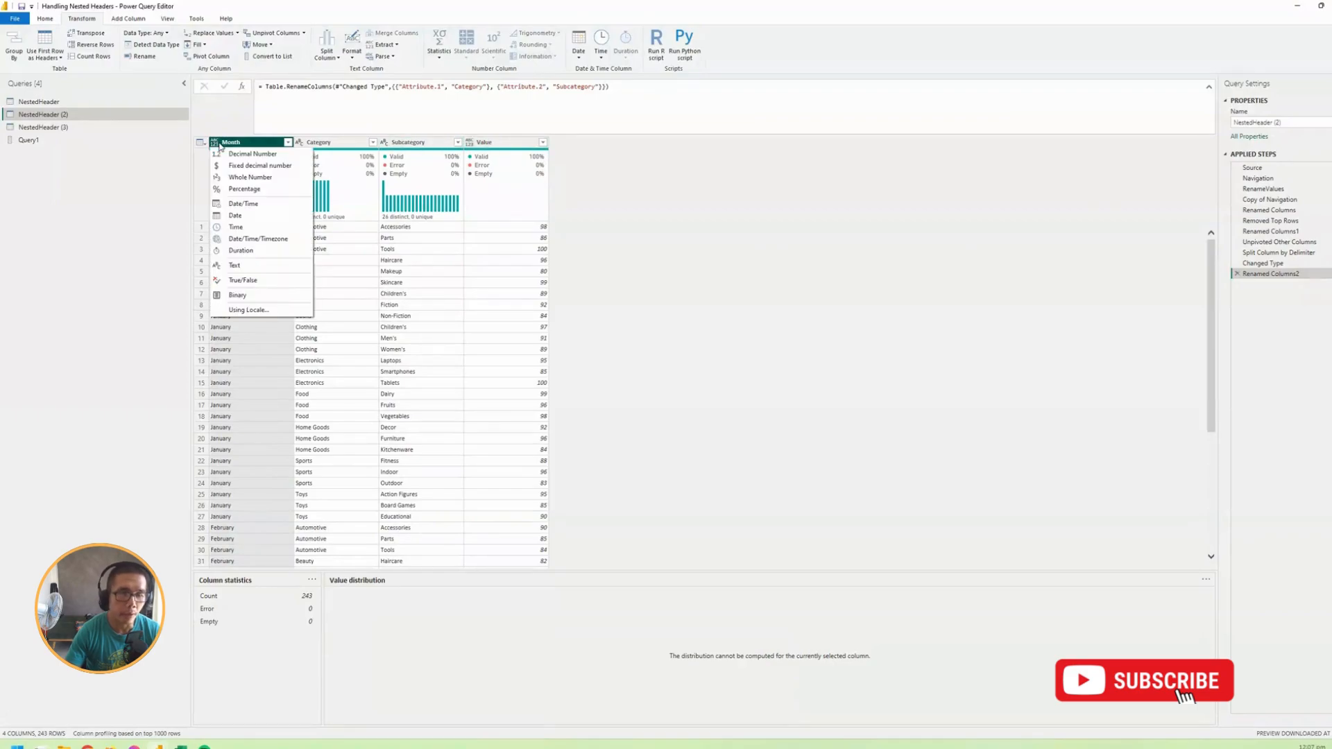
click(251, 271)
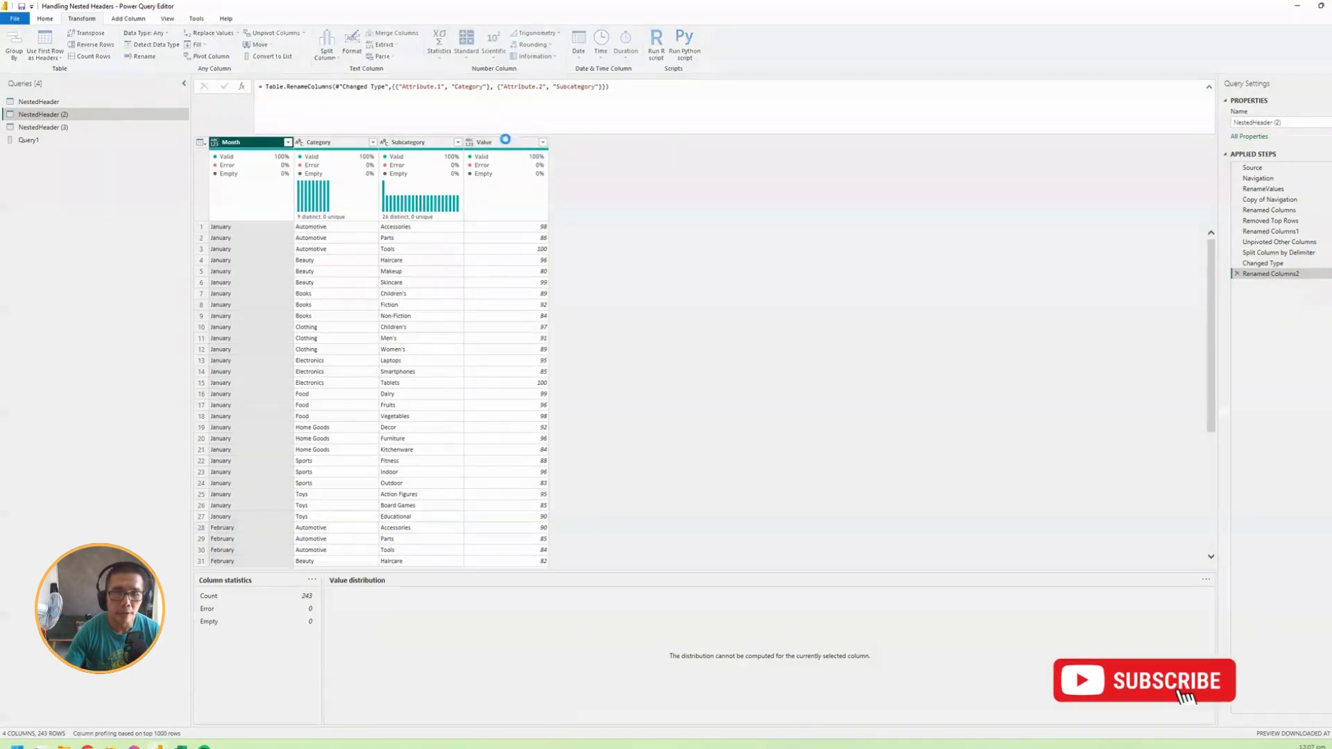
click(470, 143)
click(488, 178)
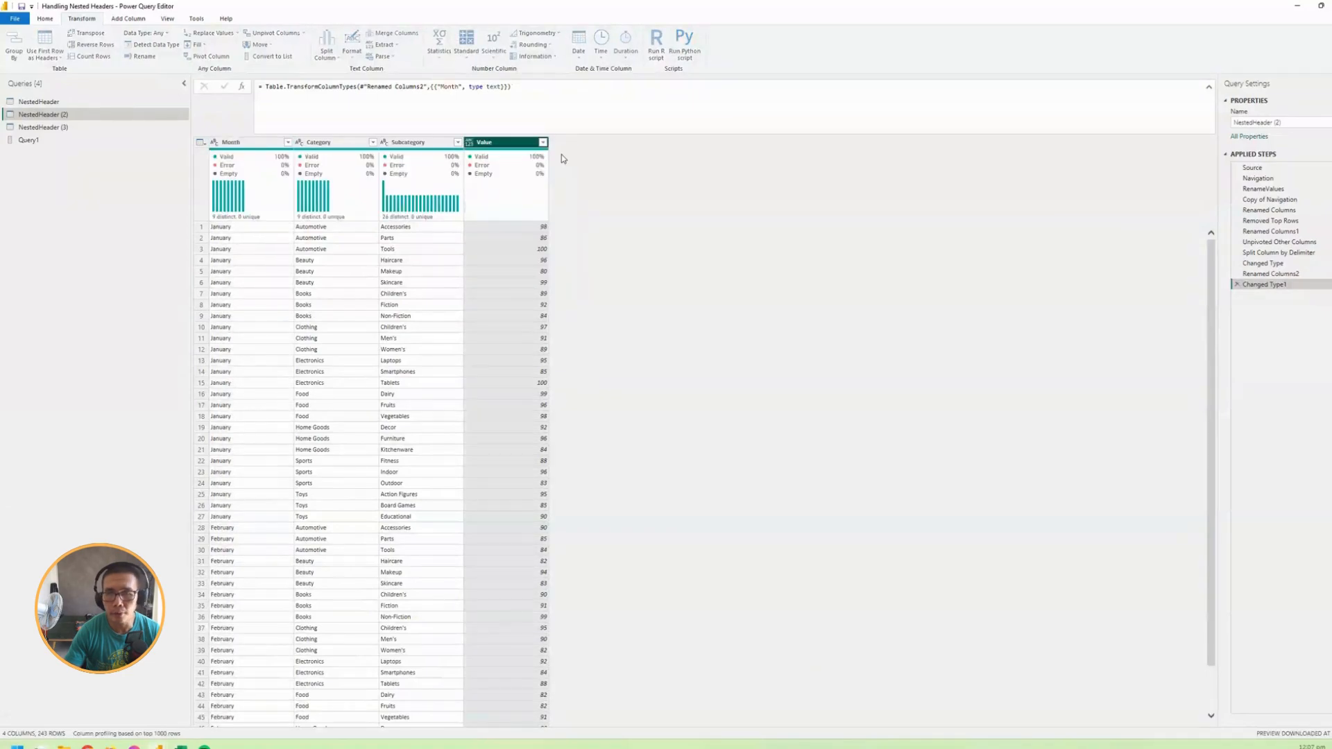